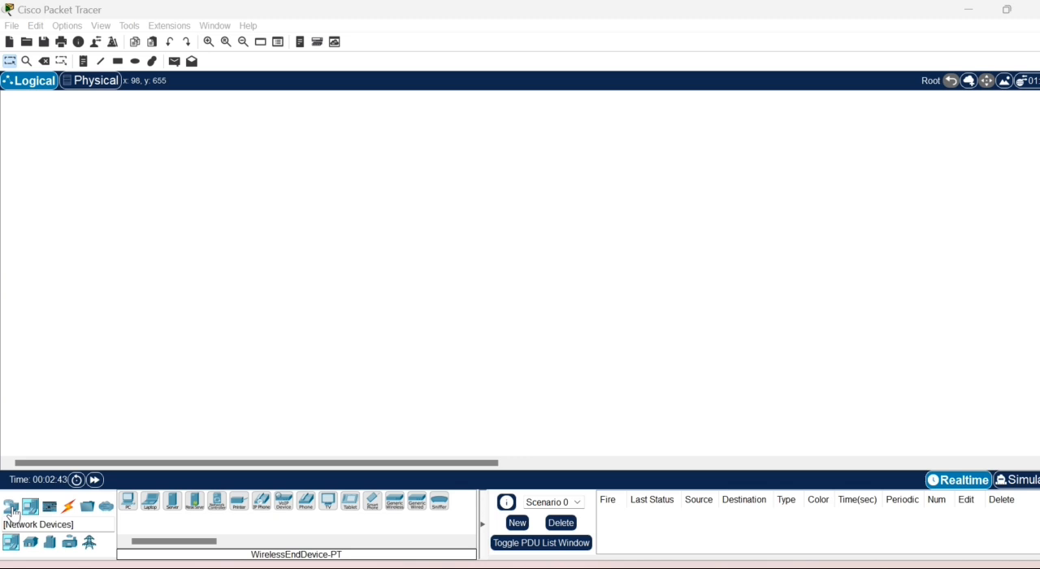
- Place three Router-PT routers in a triangle, two level with each other and the third above and between them
left_click(12, 509)
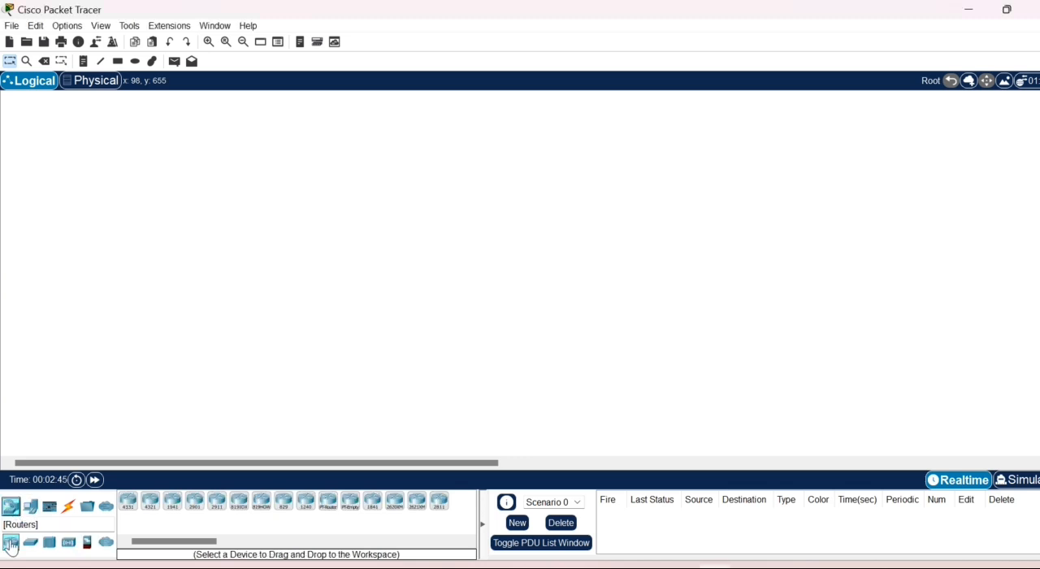
left_click(329, 510)
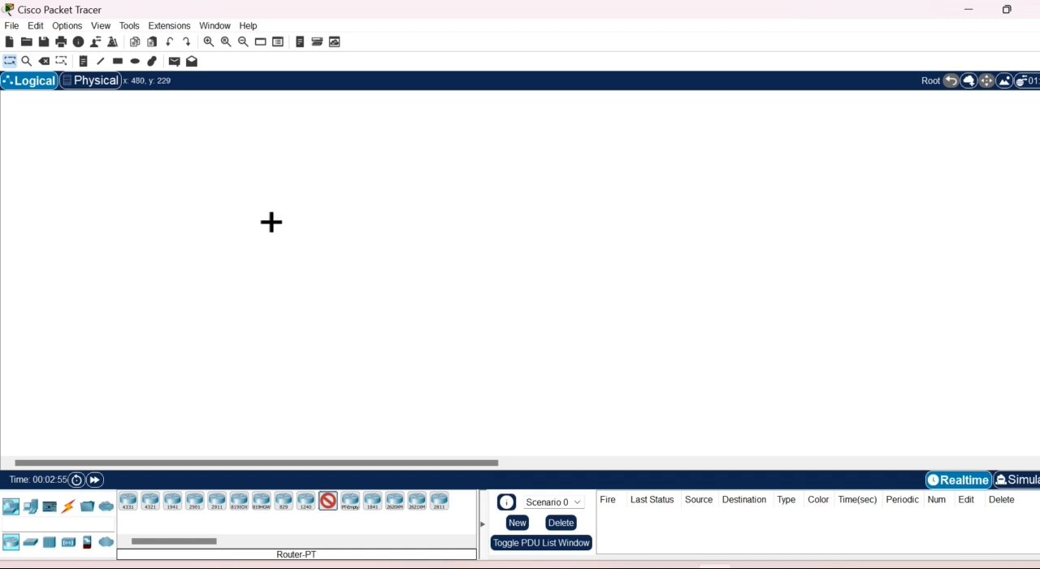
left_click(292, 304)
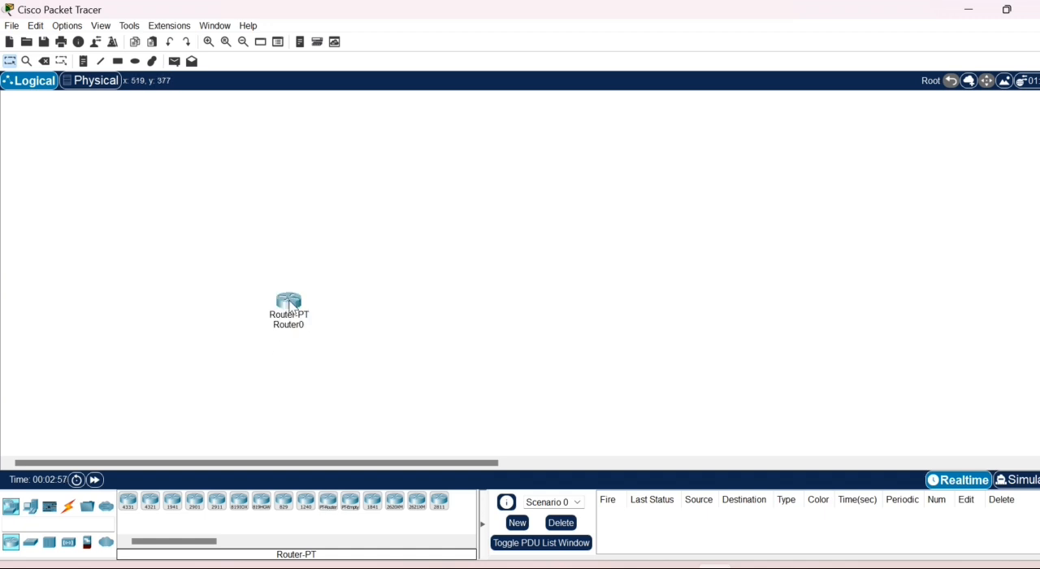
left_click(325, 507)
left_click(469, 314)
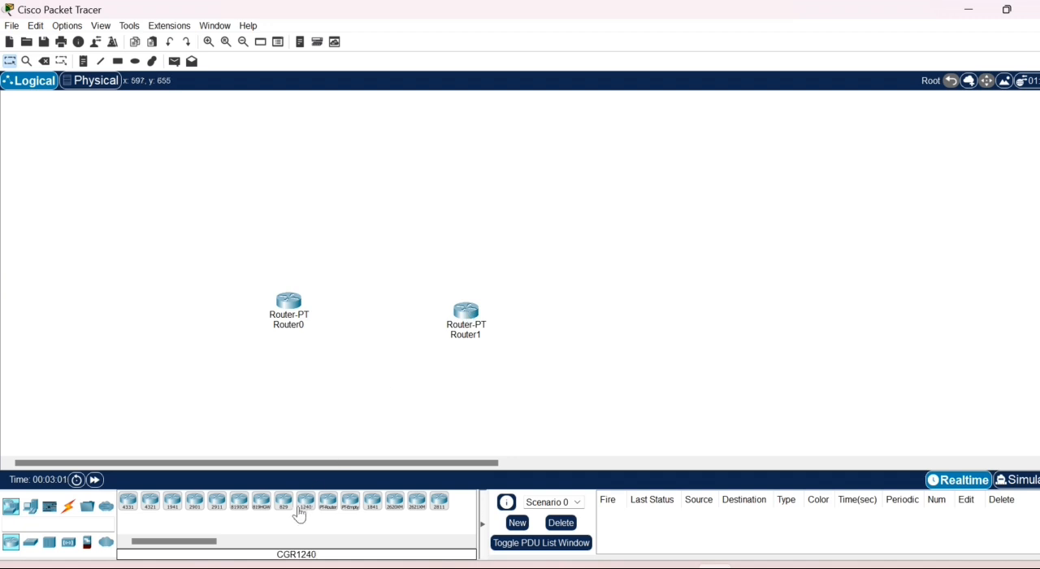
left_click(328, 502)
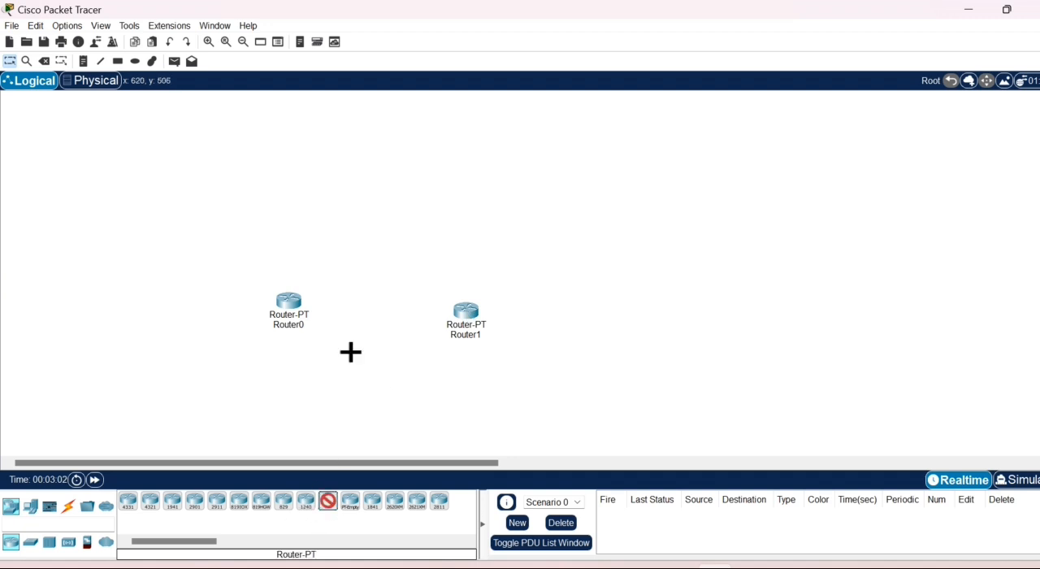
left_click(382, 237)
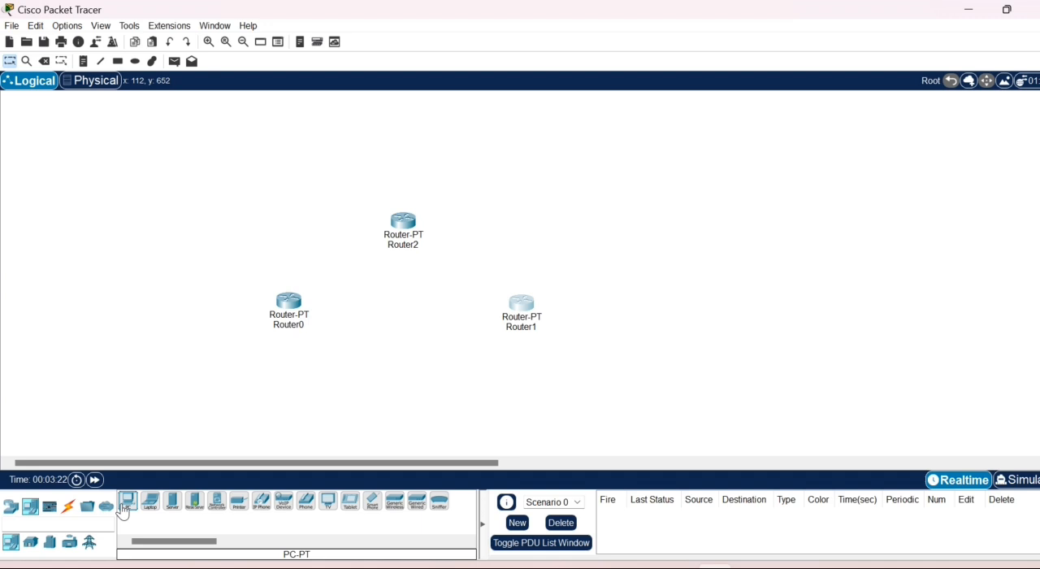
- Place three PC-PT computers in a row below the routers
left_click(126, 502)
left_click(217, 403)
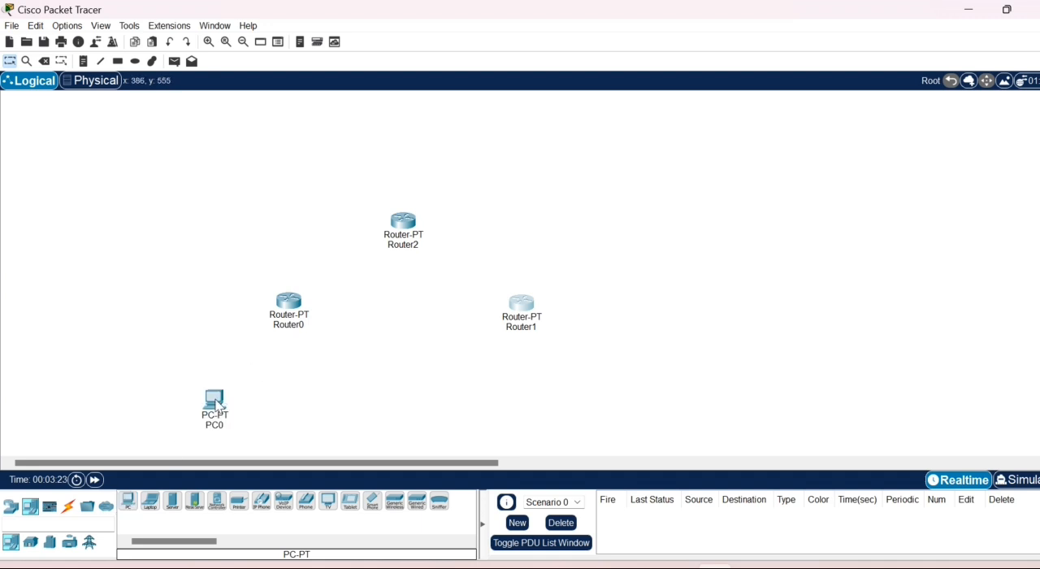
left_click(128, 502)
left_click(355, 411)
left_click(127, 502)
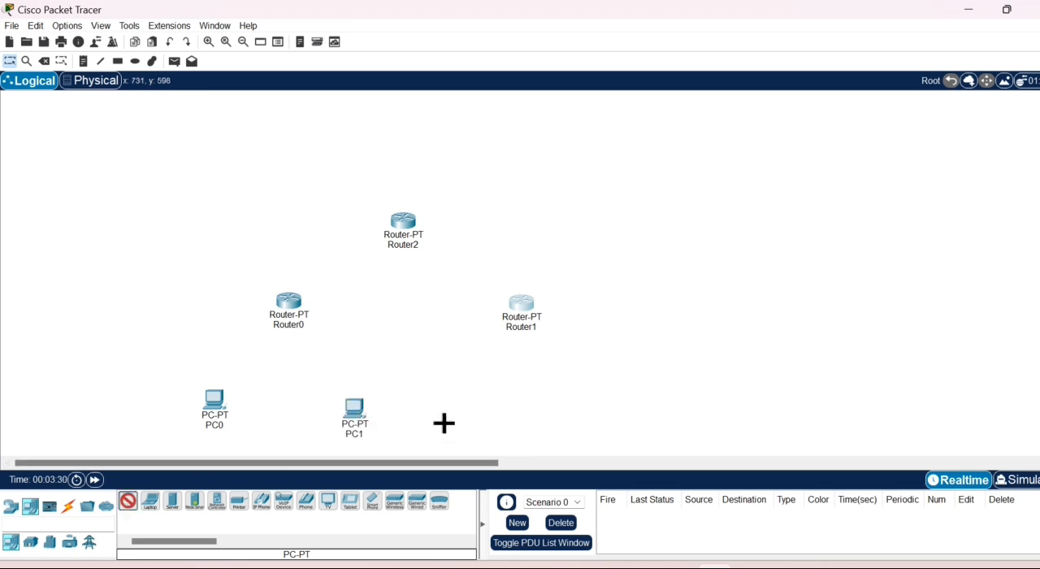
left_click(524, 406)
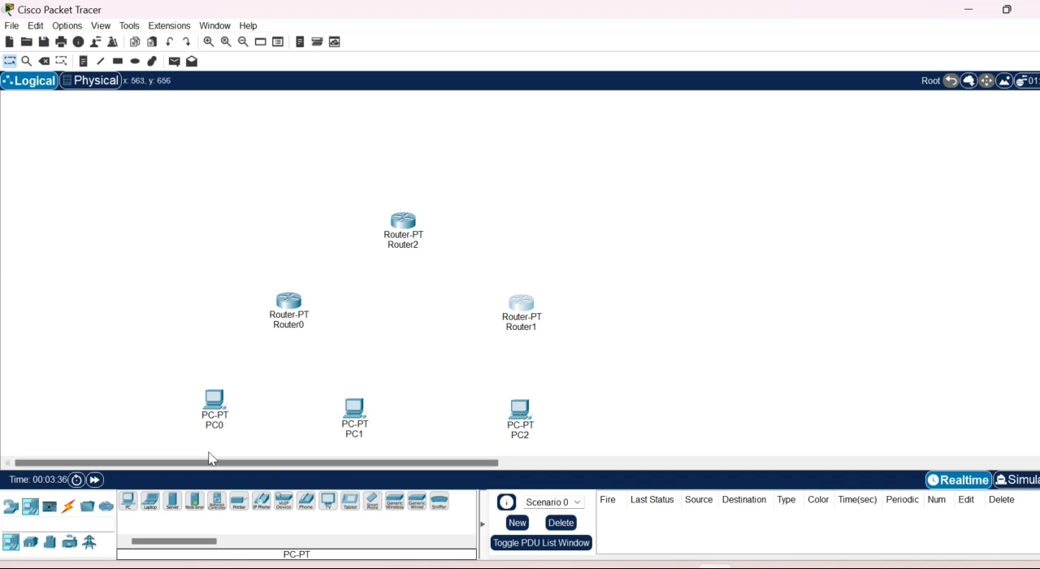
- Place two Server-PT servers on either side above Router2 and rename Server0 as Server2
left_click(171, 509)
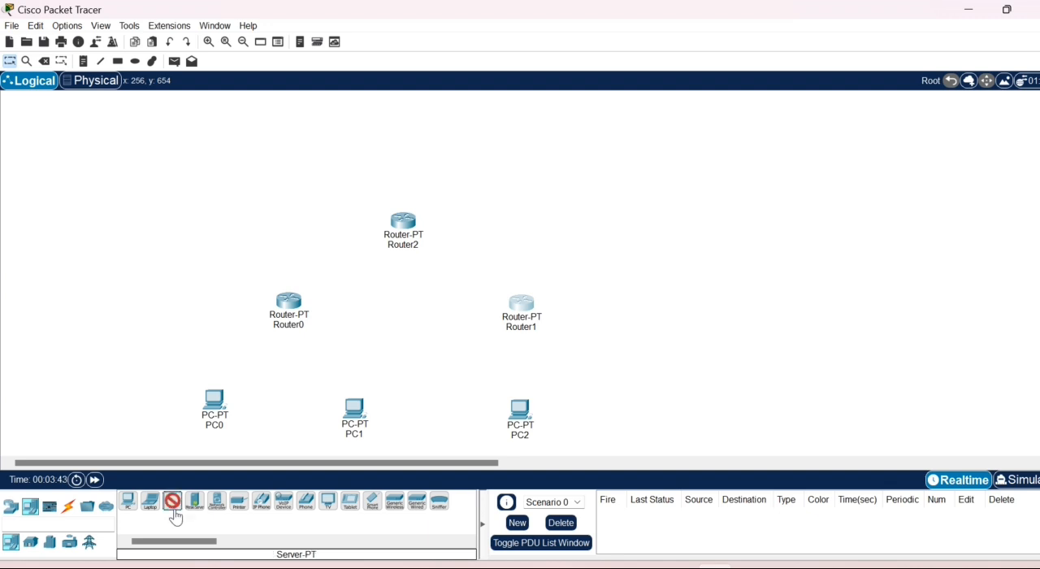
left_click(505, 155)
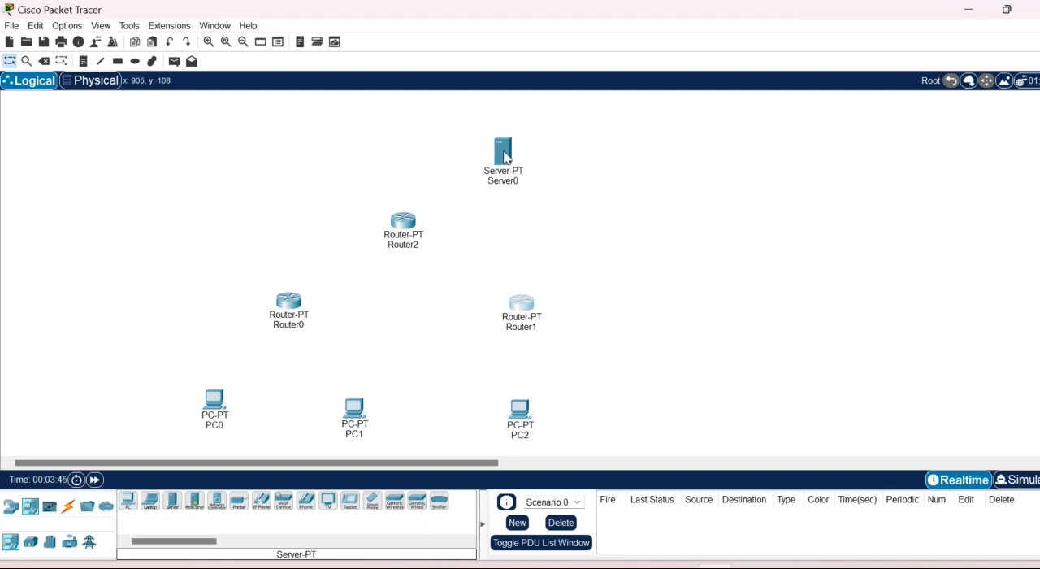
left_click(176, 511)
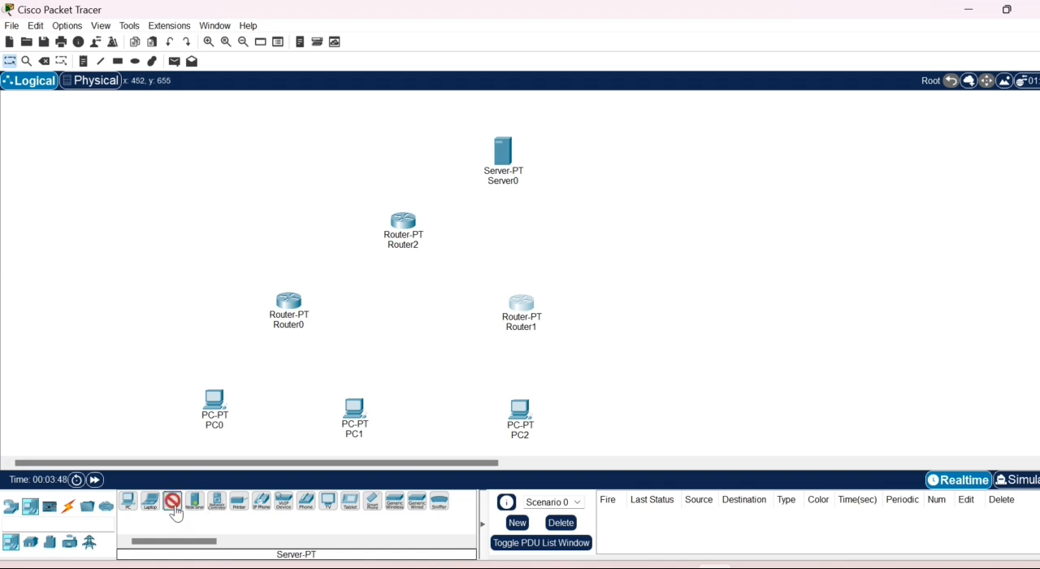
left_click(307, 146)
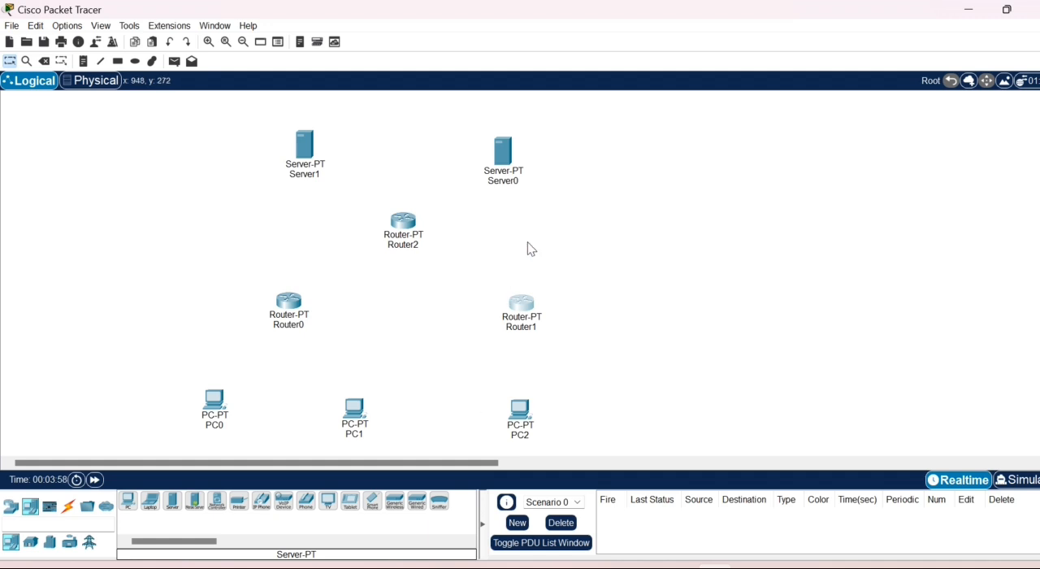
left_click(511, 183)
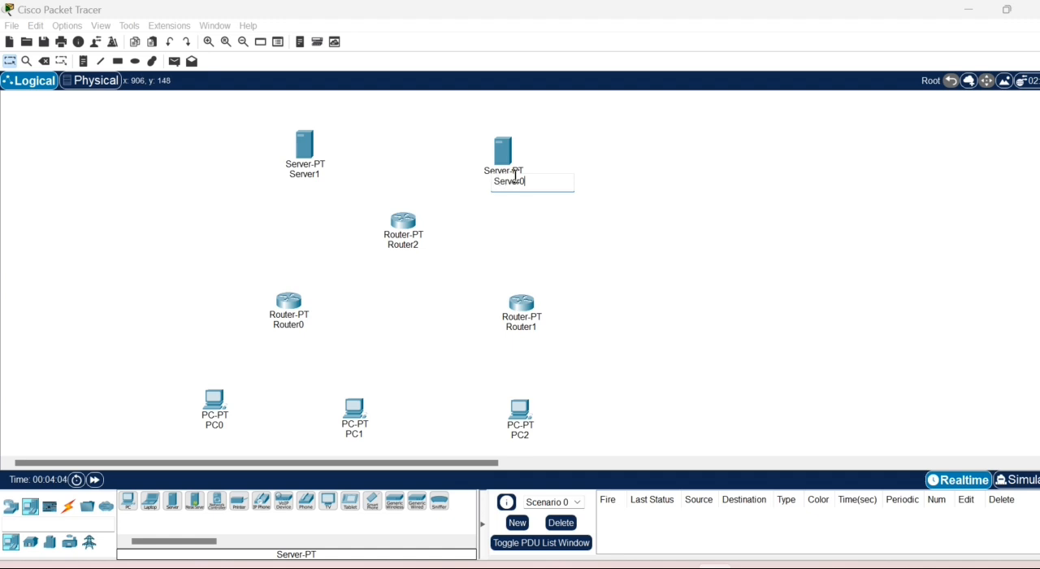
key("Return")
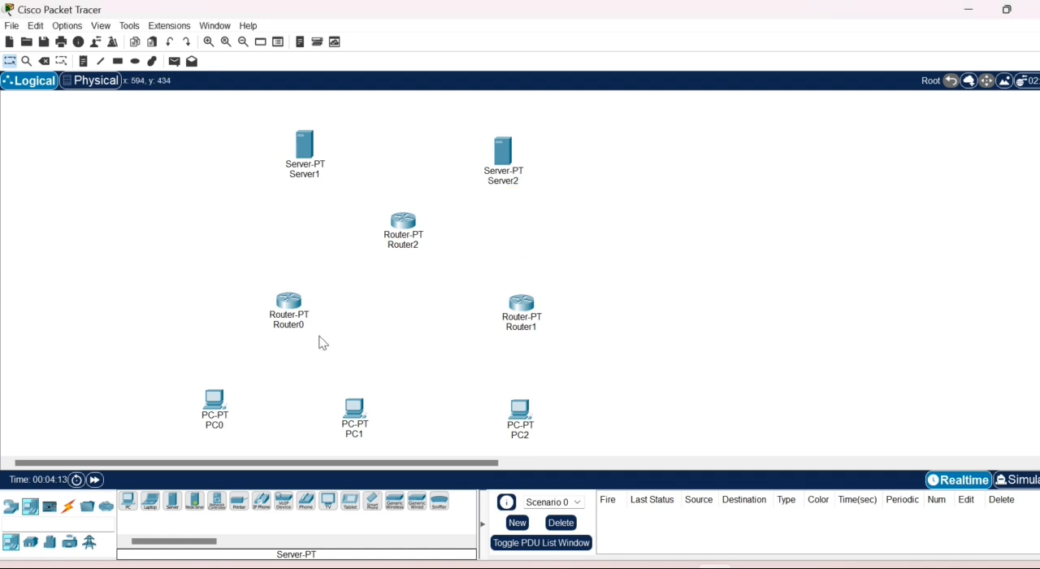
- Connect Router0's Serial2/0 to Router1's Serial2/0 with a Serial DCE cable
left_click(69, 507)
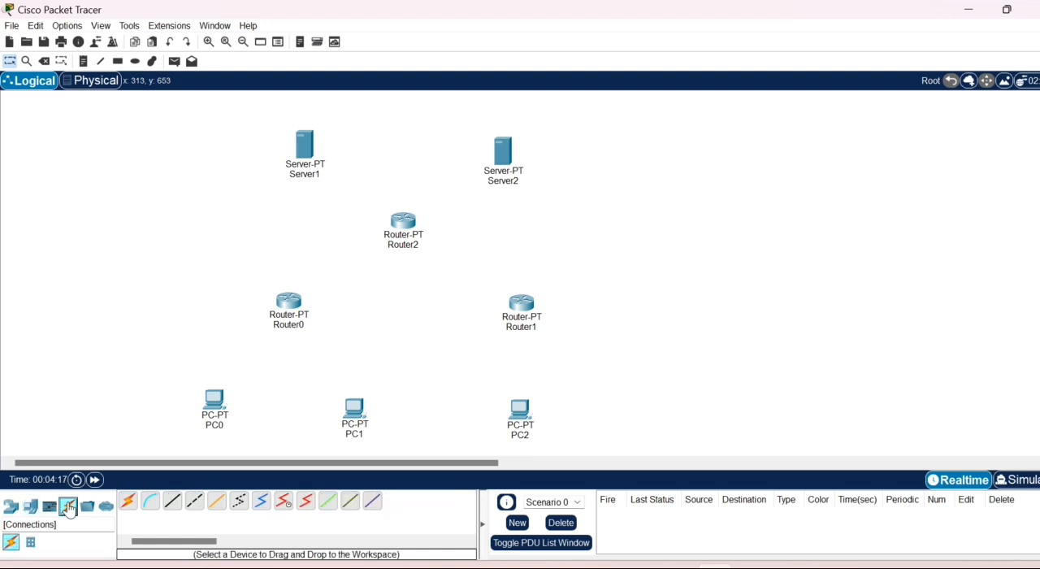
left_click(285, 504)
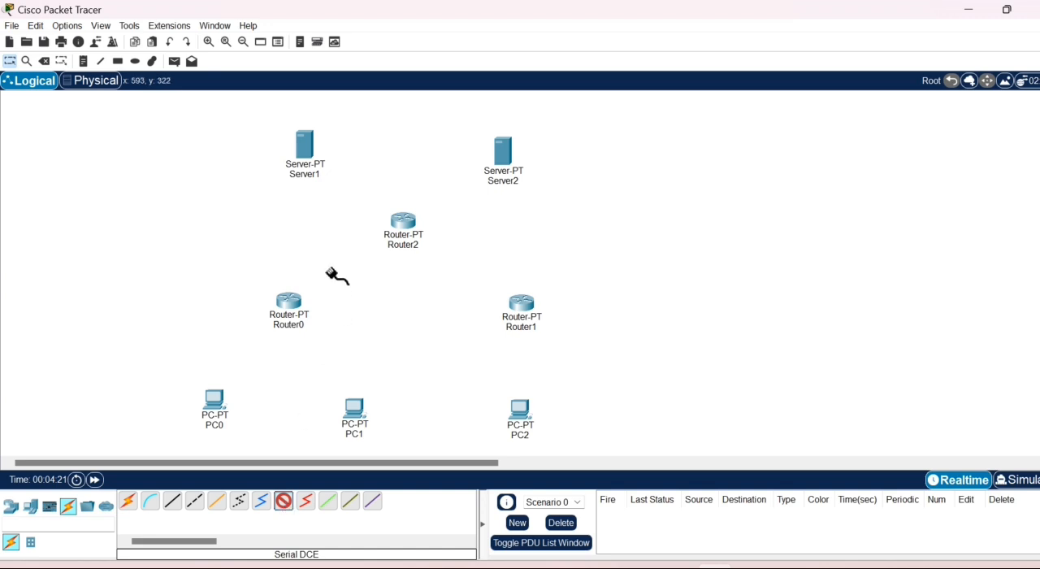
left_click(295, 307)
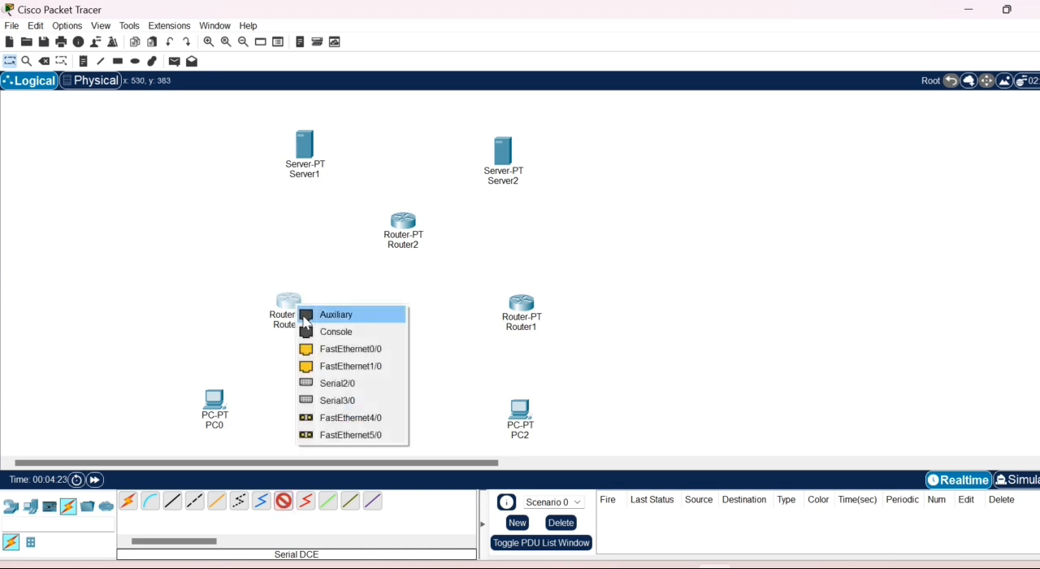
left_click(333, 380)
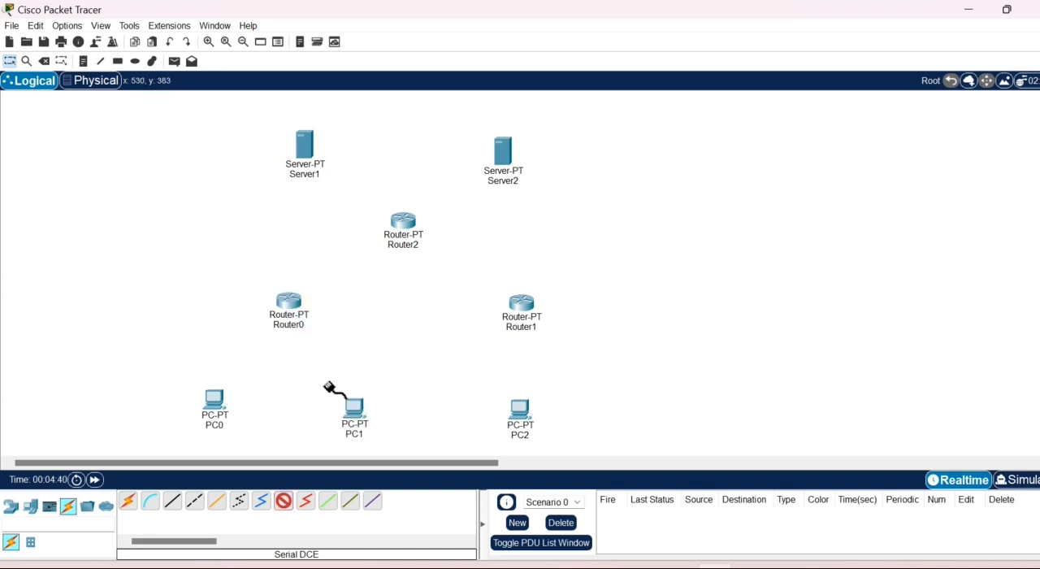
left_click(520, 307)
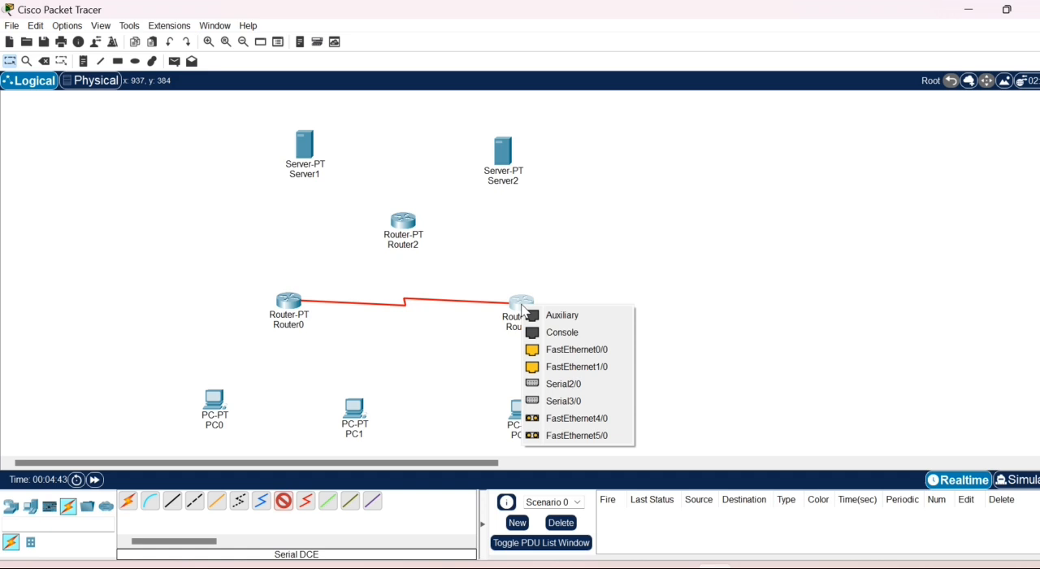
left_click(540, 383)
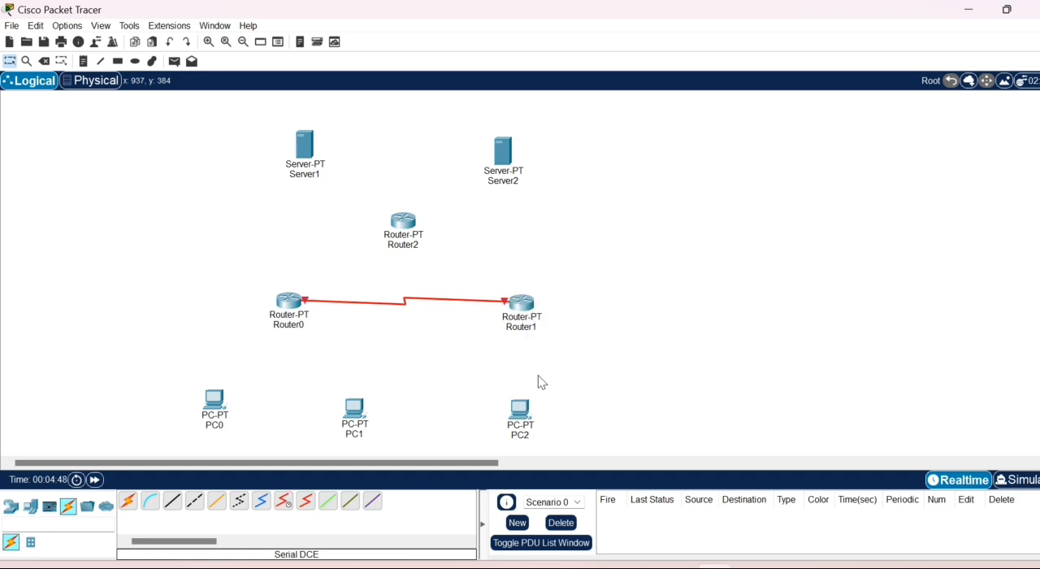
- Connect Router1's Serial3/0 to Router2's Serial2/0 with a Serial DCE cable
left_click(282, 503)
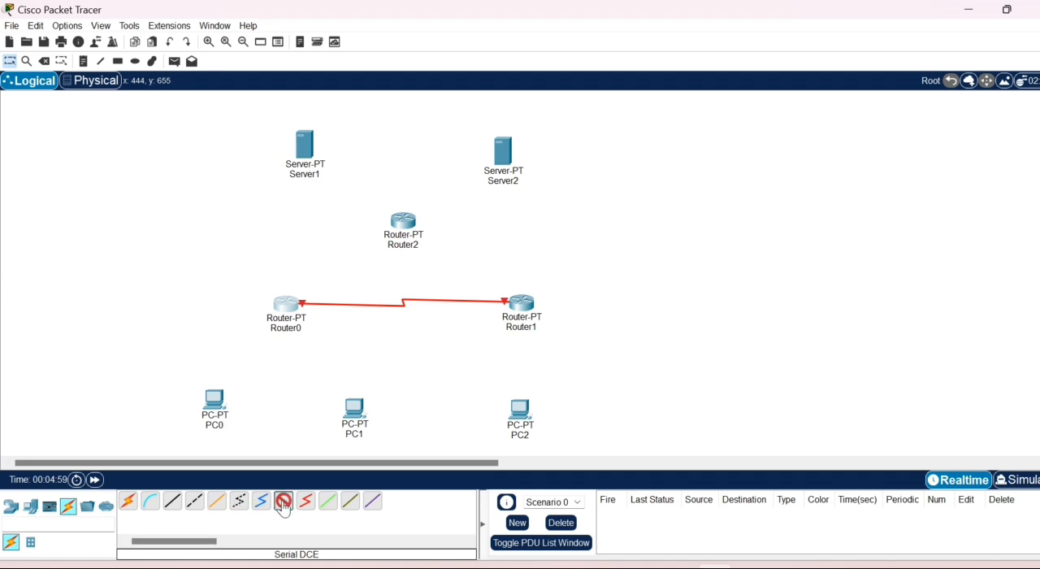
left_click(523, 307)
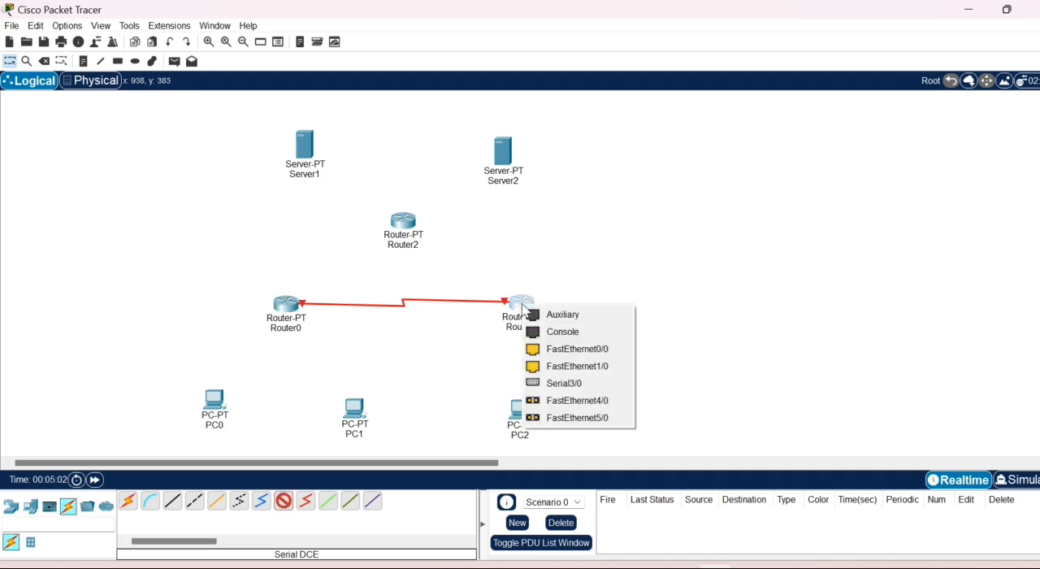
left_click(557, 383)
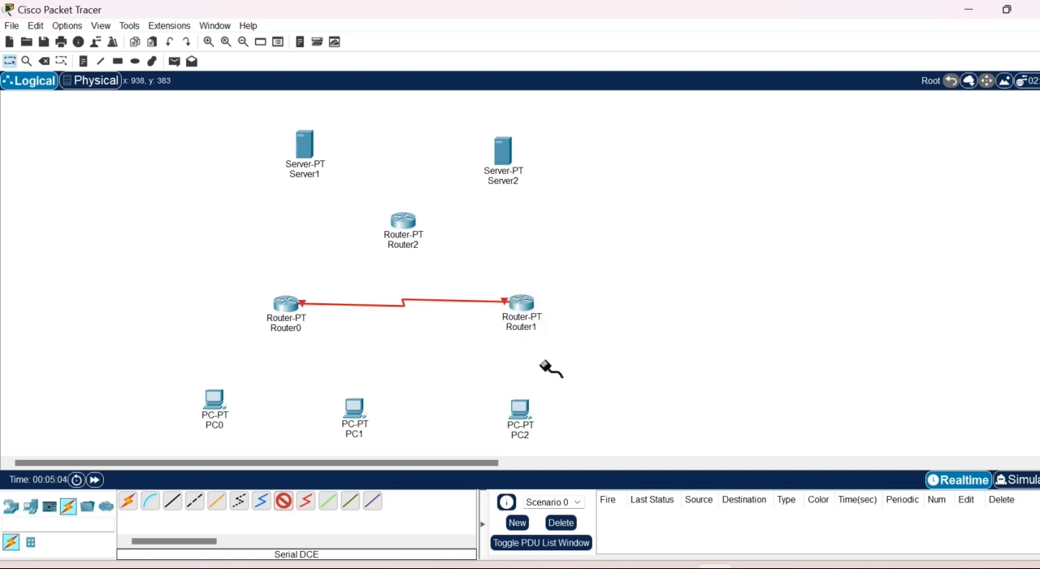
left_click(409, 223)
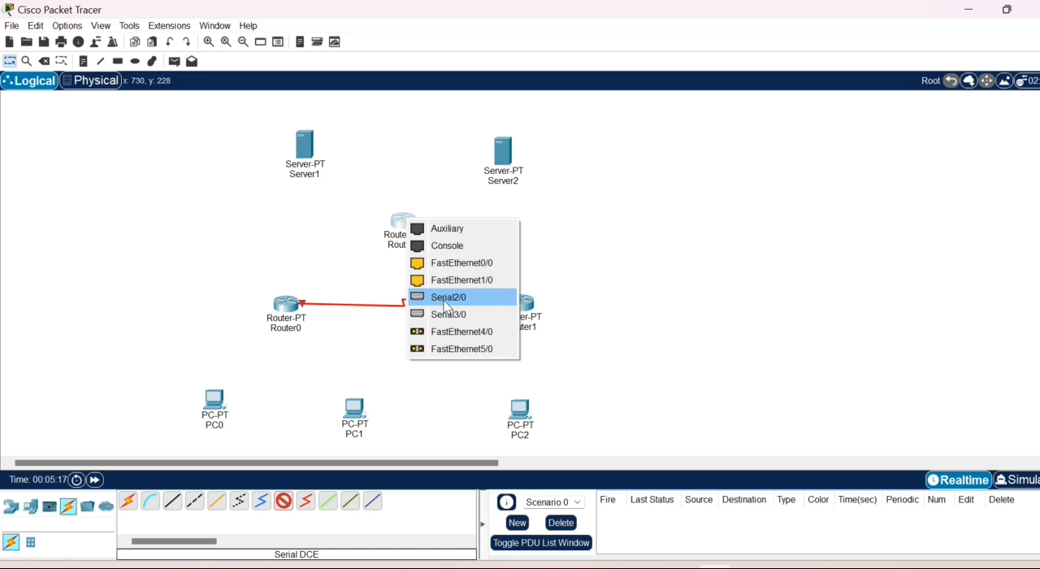
left_click(447, 298)
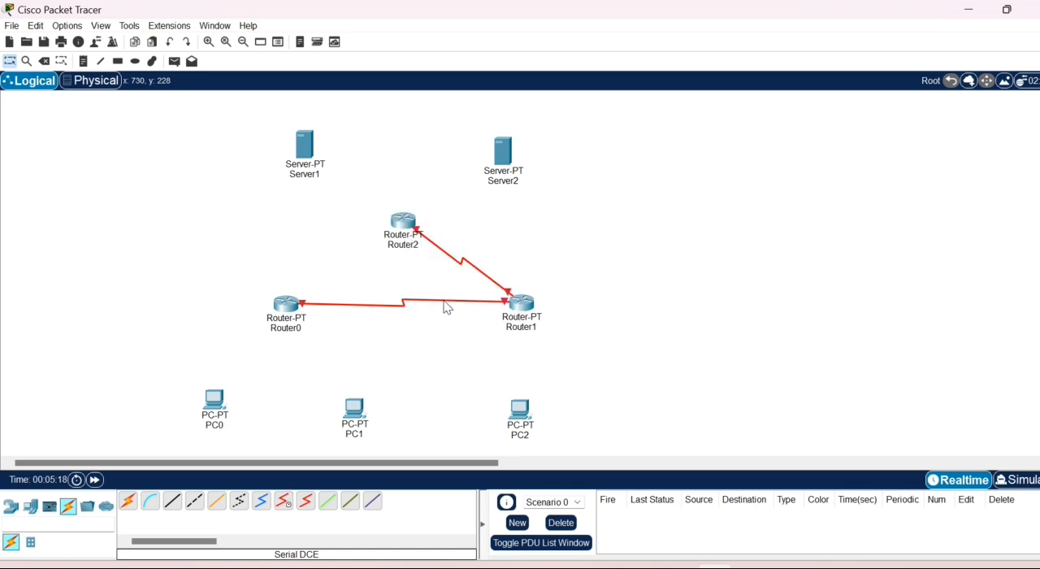
- Connect Router2's Serial3/0 to Router0's Serial3/0 with a Serial DCE cable
left_click(282, 502)
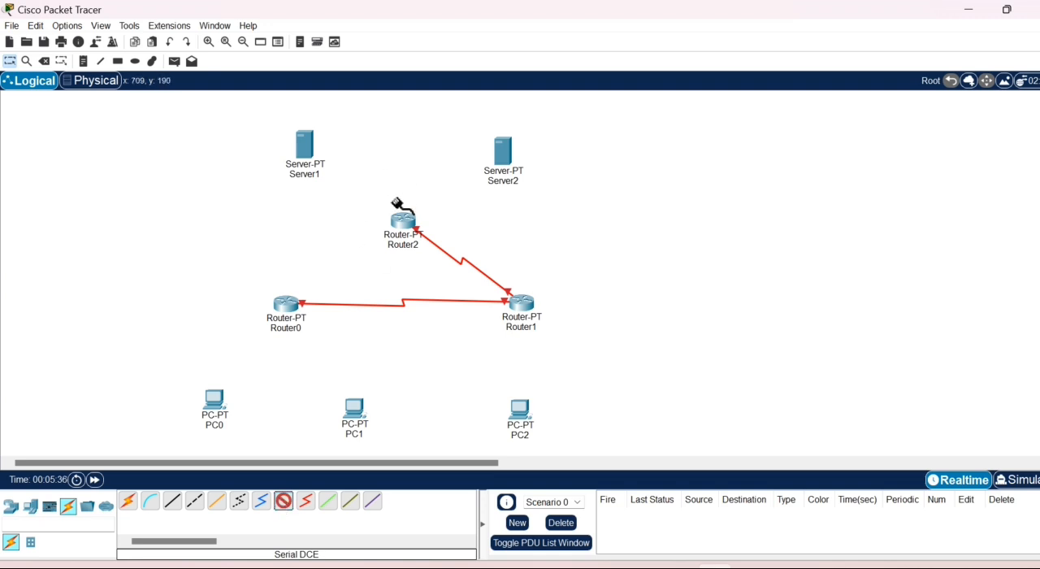
left_click(411, 234)
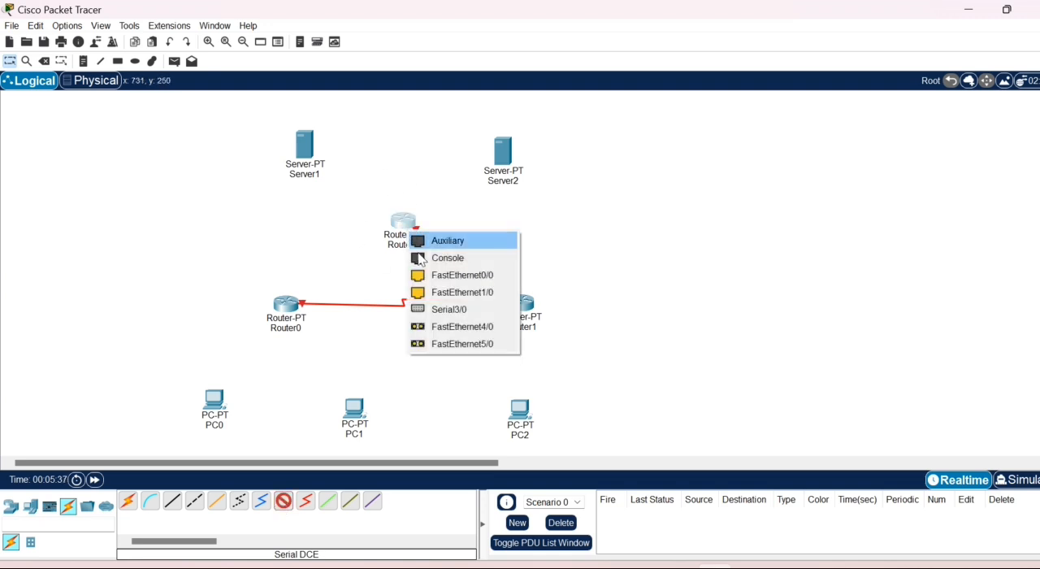
left_click(446, 310)
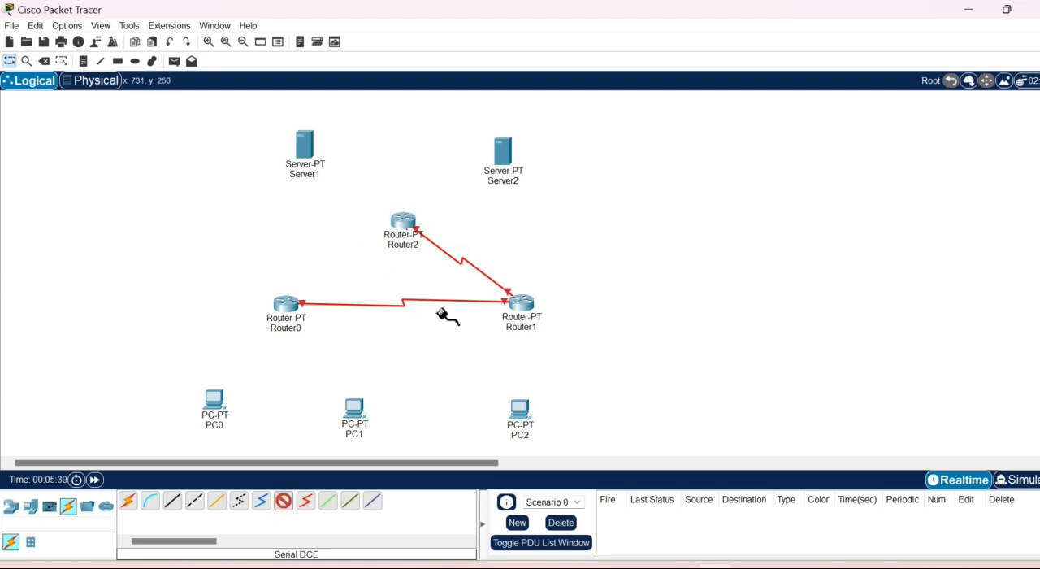
left_click(292, 307)
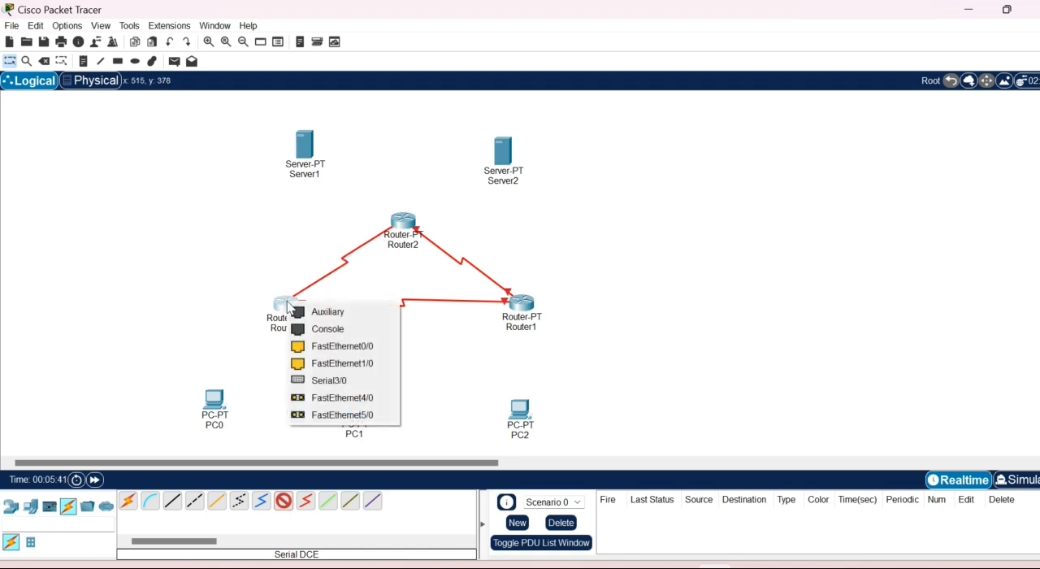
left_click(297, 382)
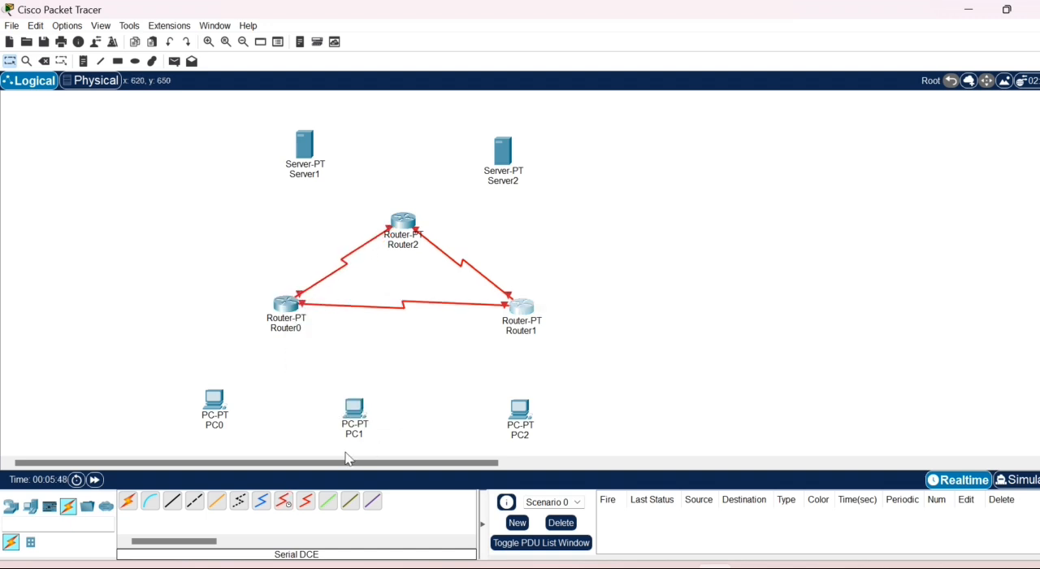
- Connect Router0's FastEthernet0/0 to PC0's FastEthernet0 with a Copper Cross-Over cable
left_click(193, 502)
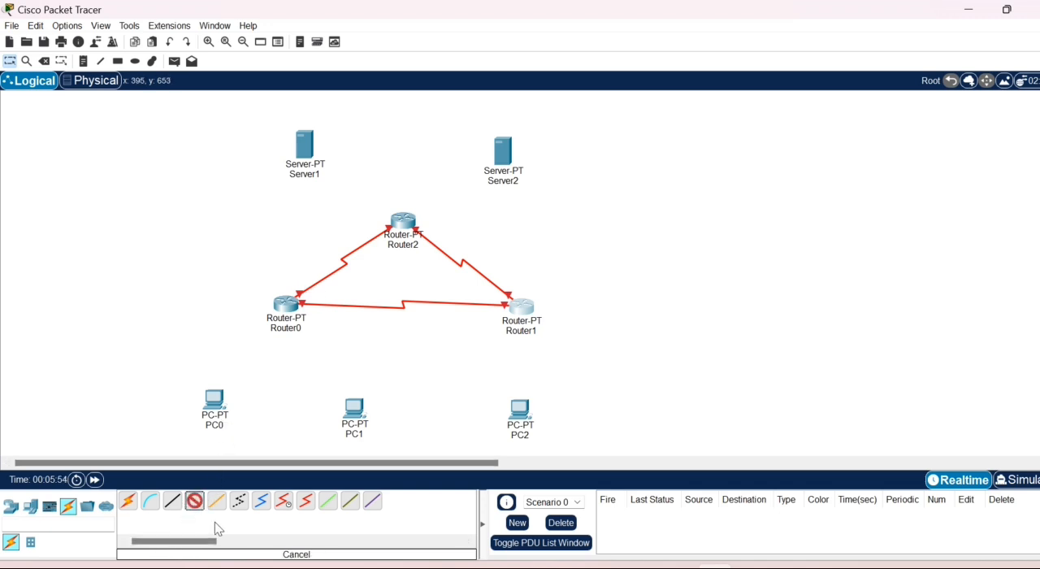
left_click(294, 311)
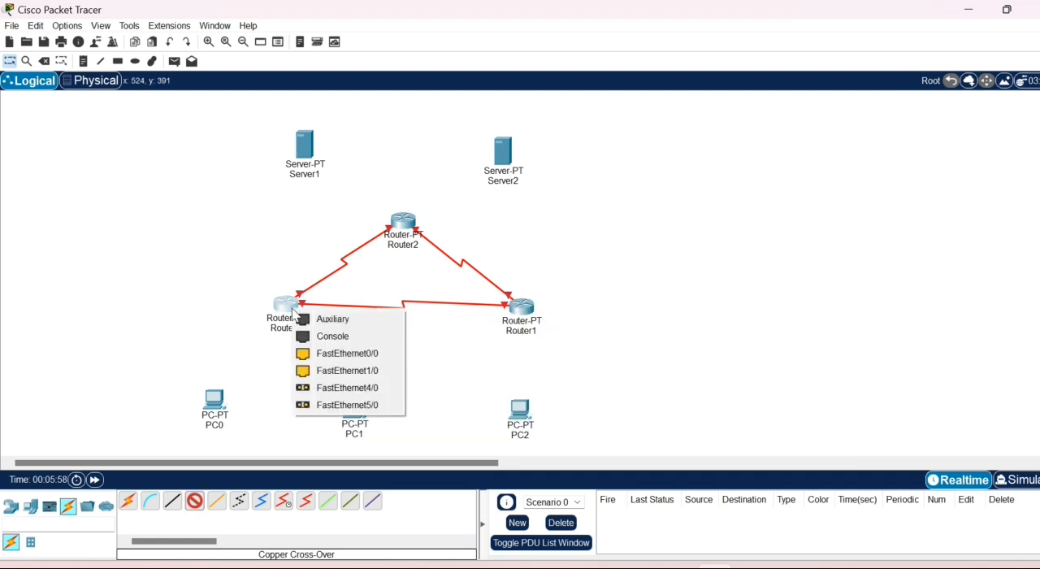
left_click(310, 352)
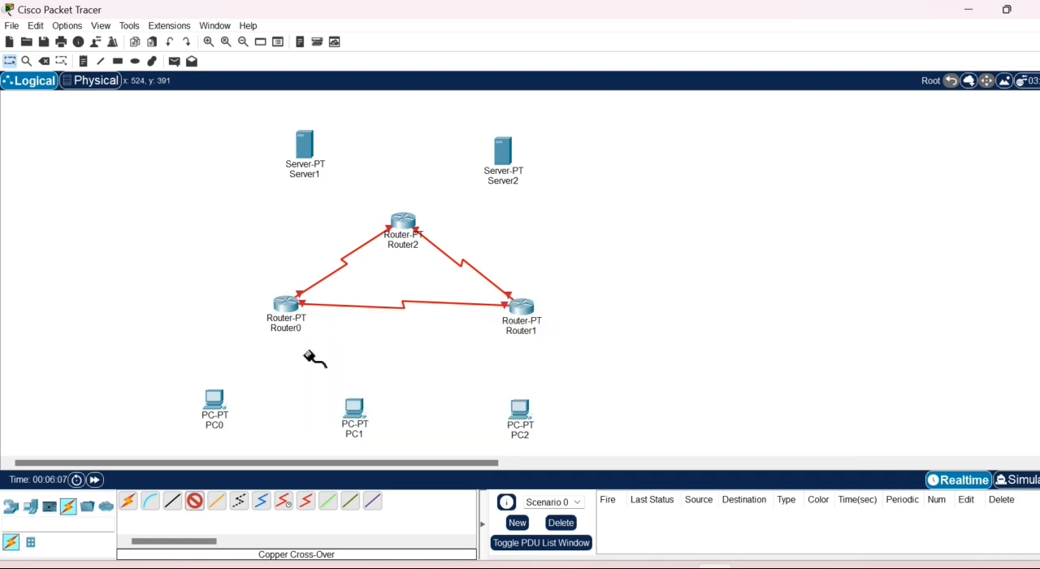
left_click(216, 402)
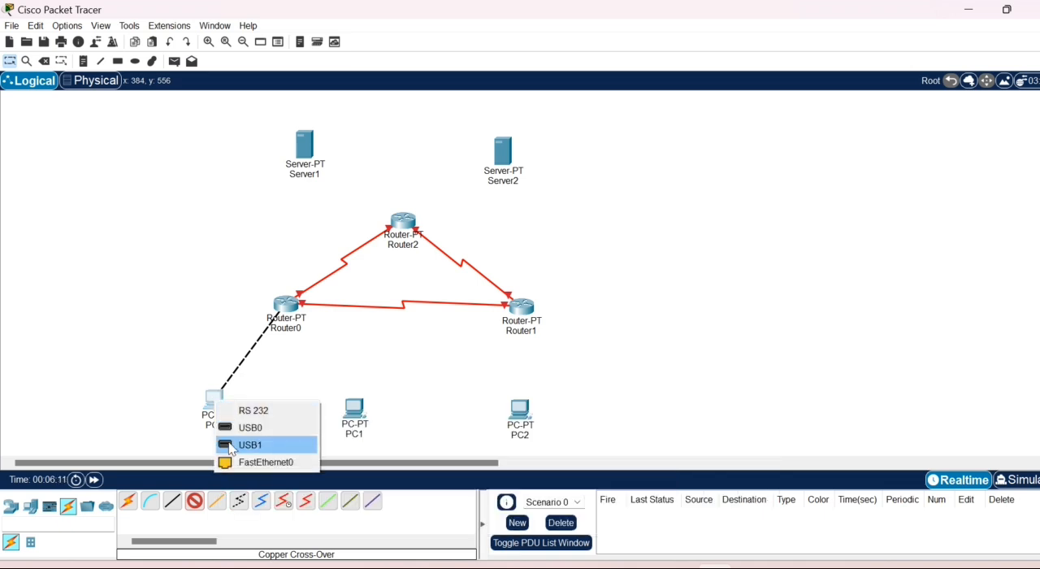
left_click(229, 463)
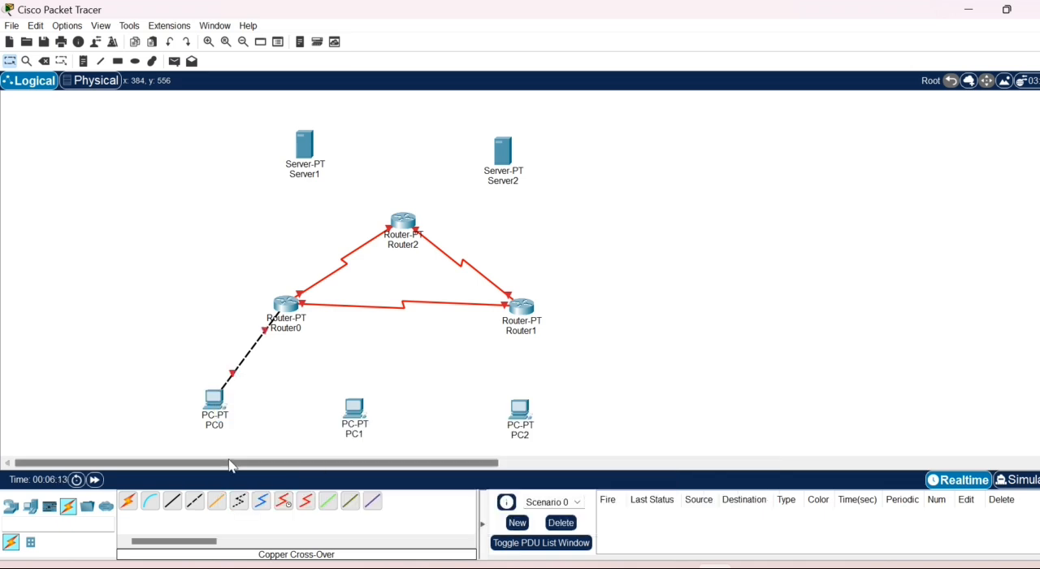
- Connect Router0's FastEthernet1/0 to PC1's FastEthernet0 with a Copper Cross-Over cable
left_click(194, 501)
left_click(285, 305)
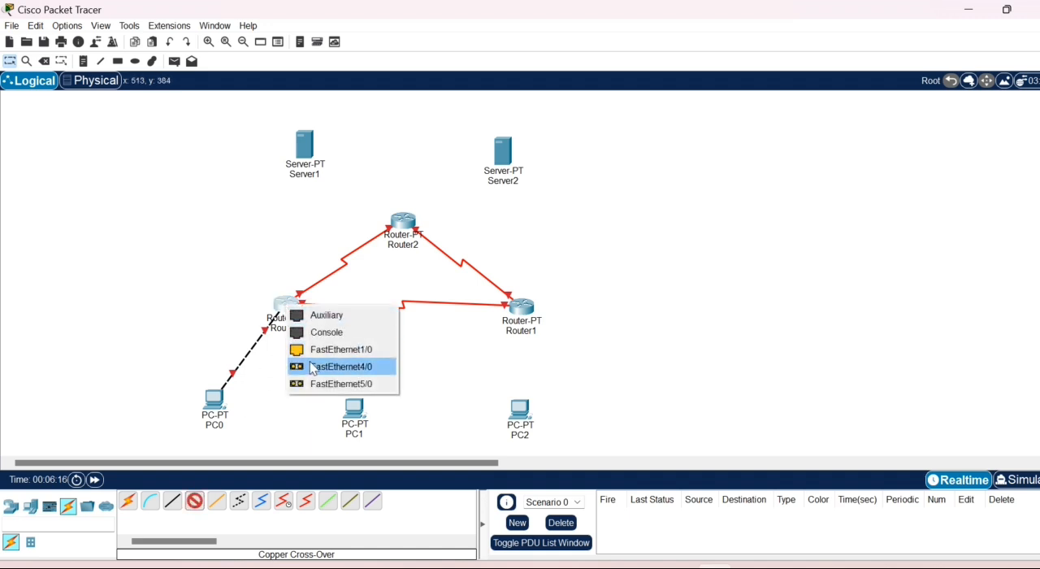
left_click(317, 351)
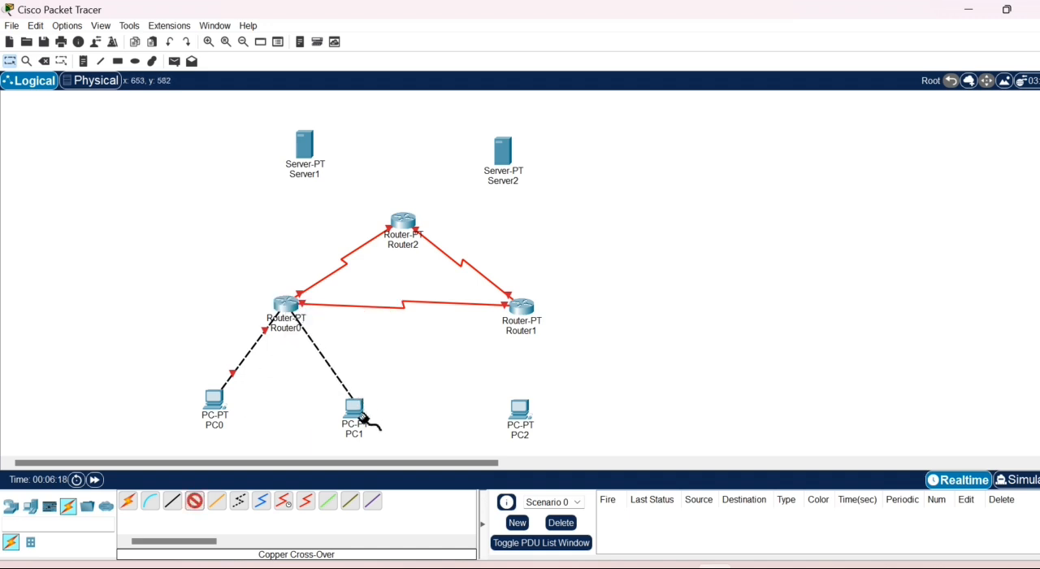
left_click(359, 421)
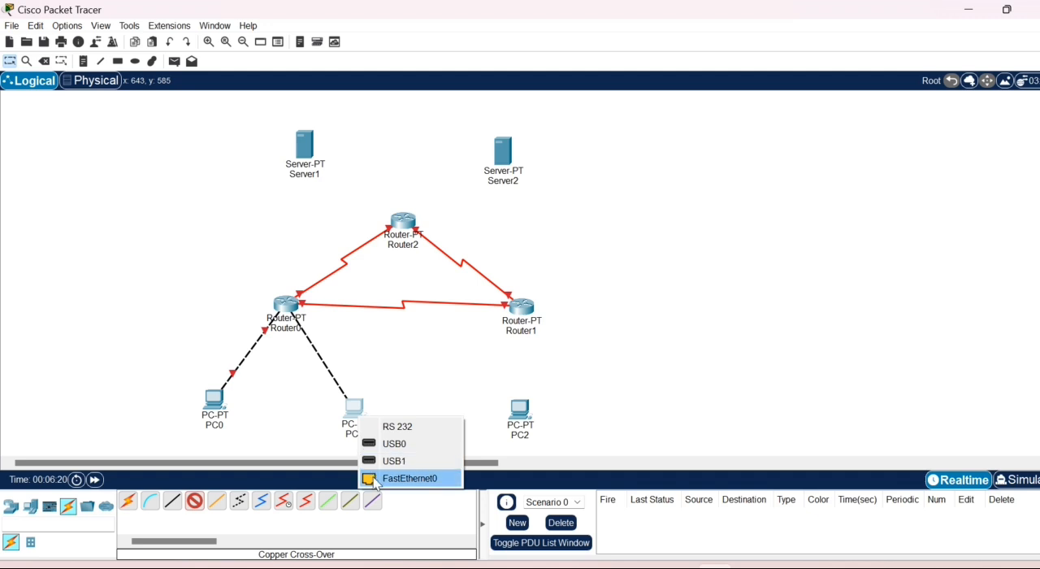
left_click(377, 478)
- Connect Router1's FastEthernet0/0 to PC2's FastEthernet0 with a Copper Cross-Over cable
left_click(194, 500)
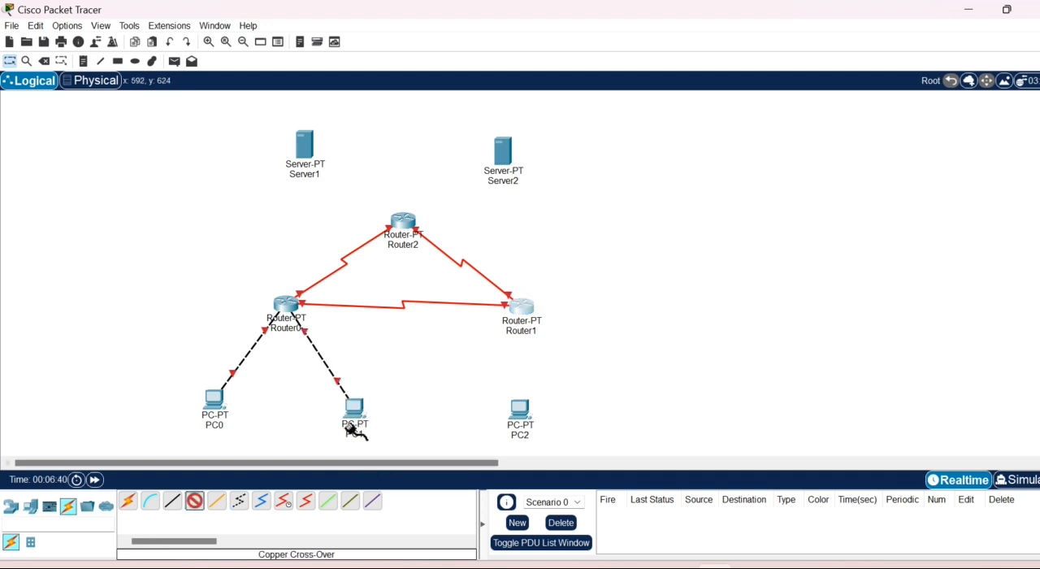
left_click(514, 313)
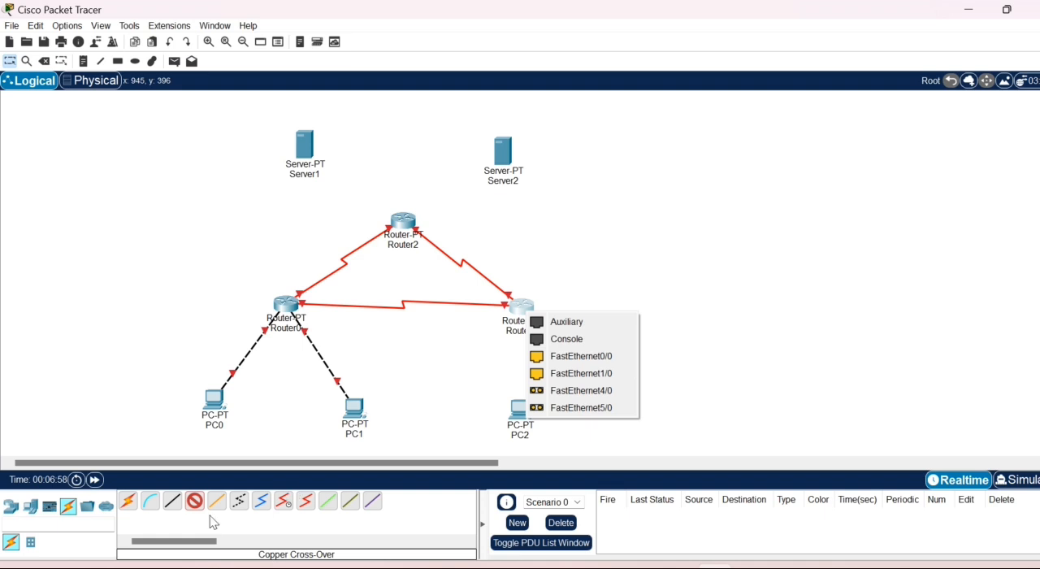
left_click(549, 363)
left_click(524, 416)
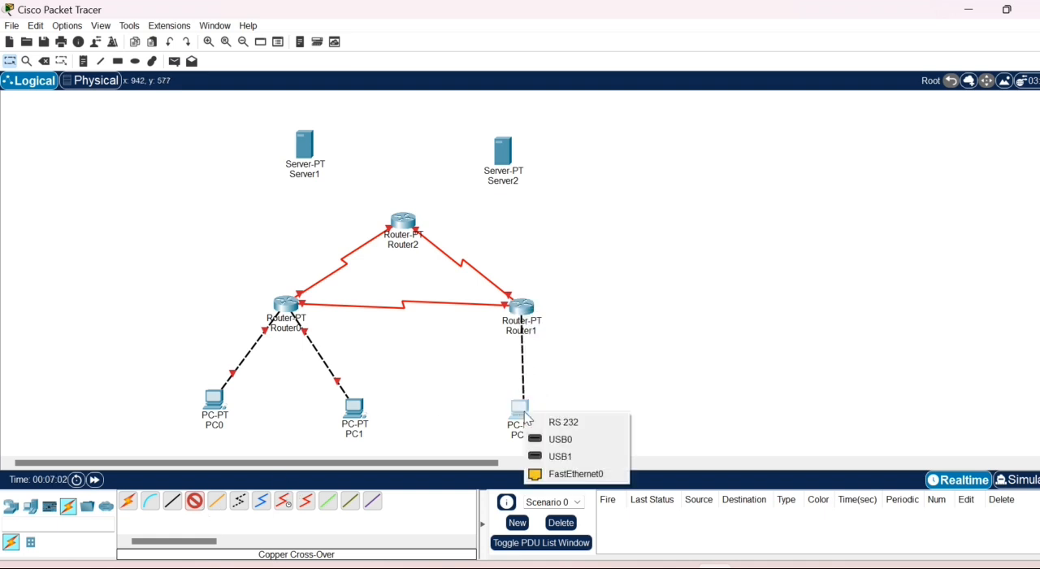
left_click(536, 474)
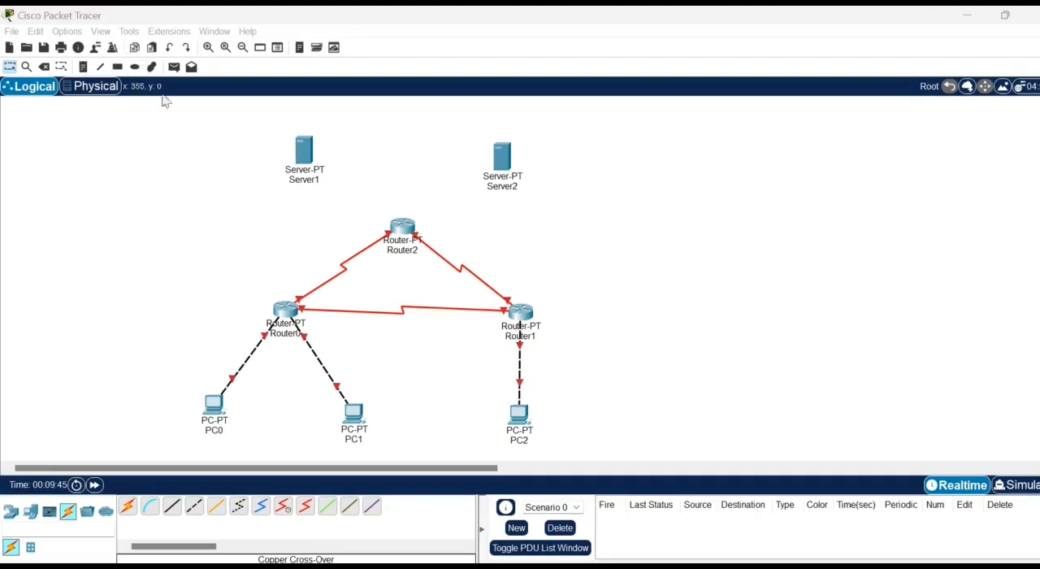
- Connect Server1's FastEthernet0 to Router2's FastEthernet0/0 with a Copper Cross-Over cable
left_click(195, 506)
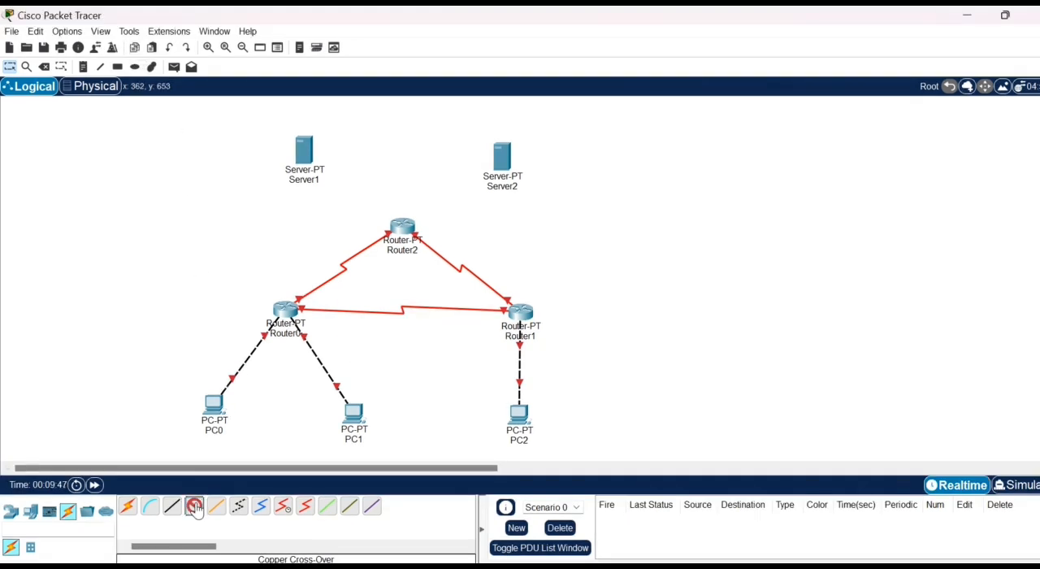
left_click(301, 152)
left_click(323, 167)
left_click(406, 233)
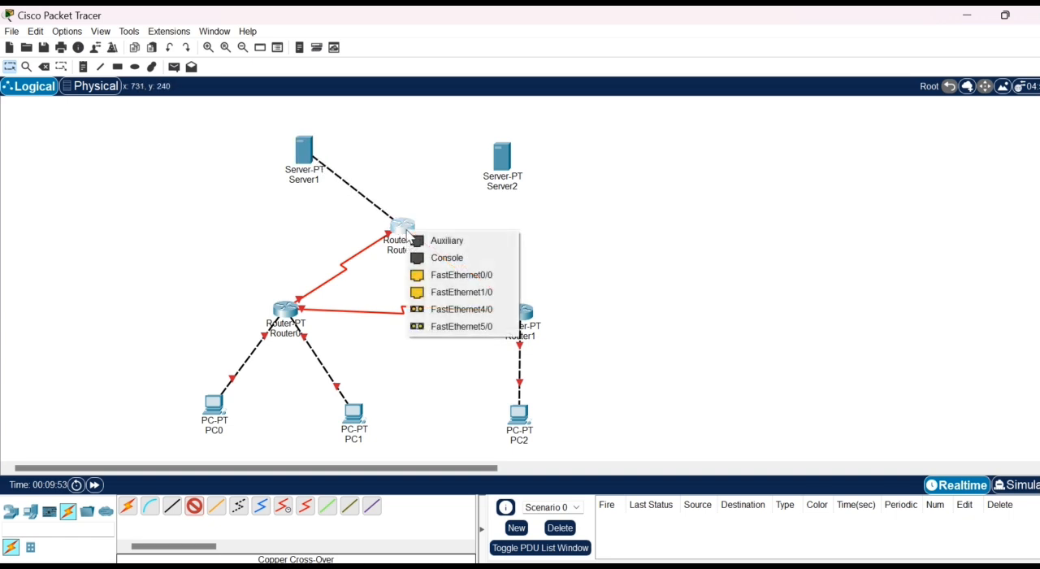
left_click(433, 276)
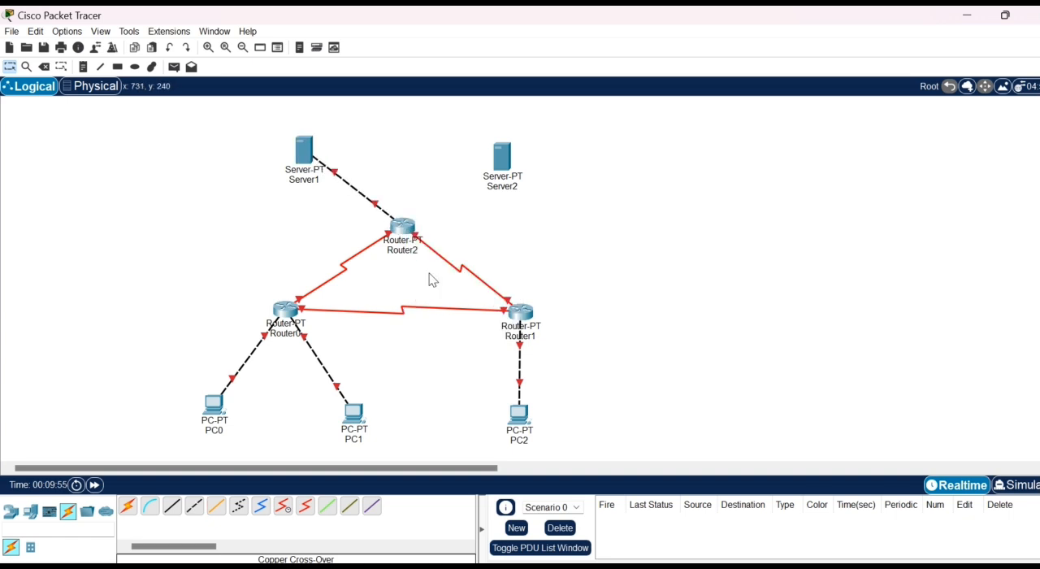
- Connect Server2's FastEthernet0 to Router2's FastEthernet1/0 with a Copper Cross-Over cable
left_click(196, 508)
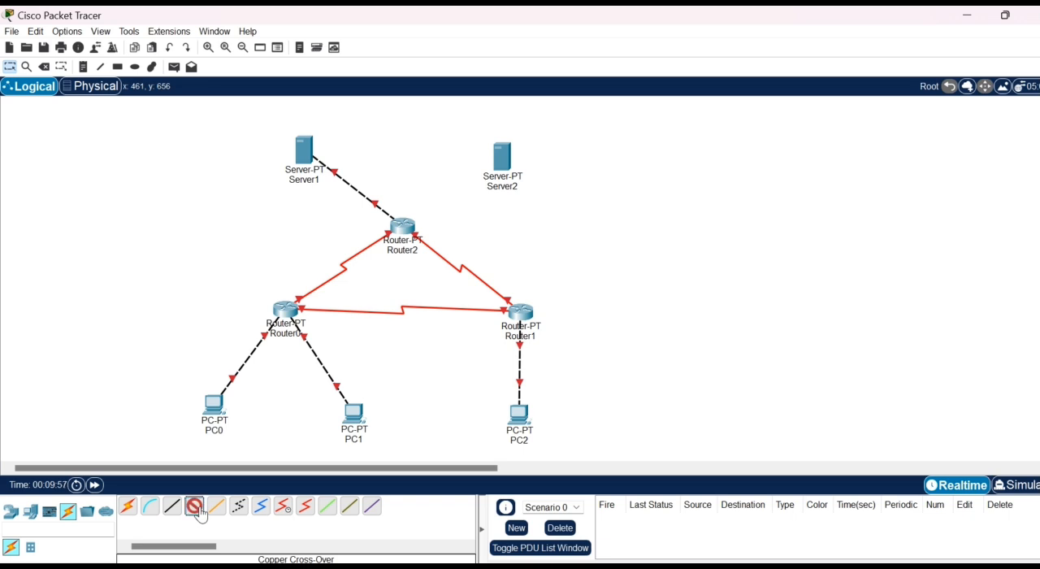
left_click(511, 163)
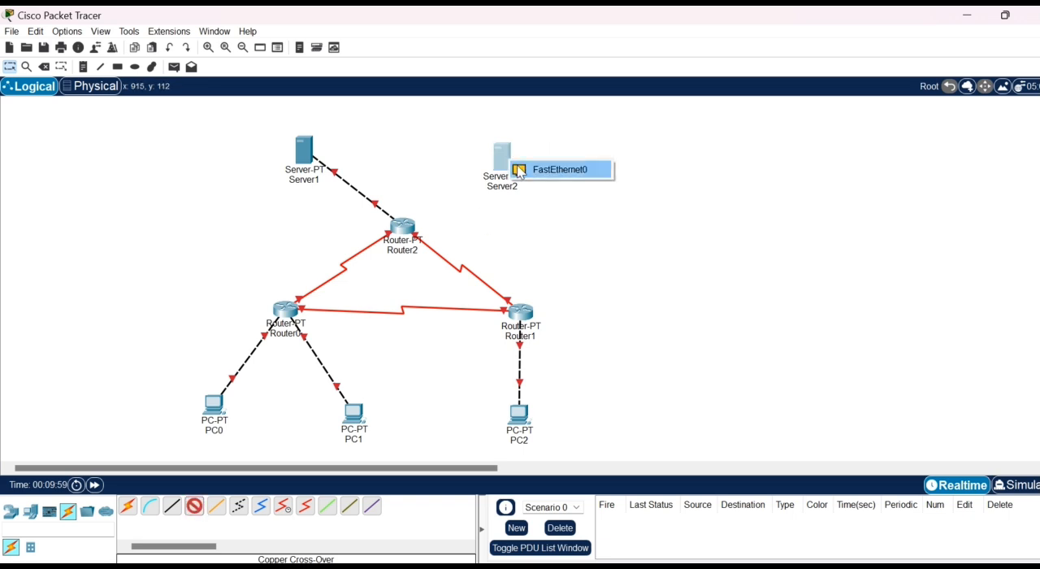
left_click(553, 169)
left_click(402, 228)
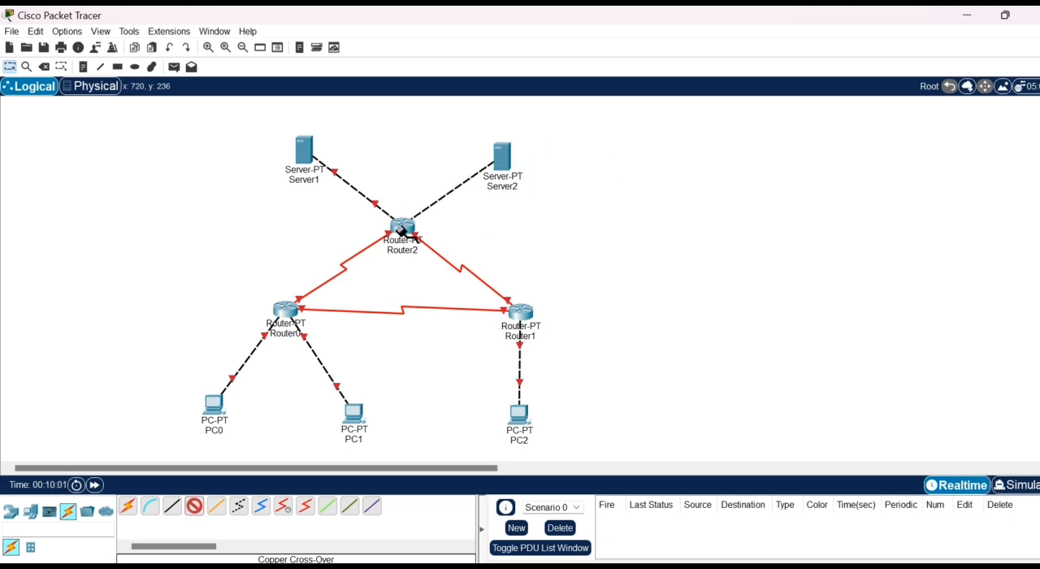
left_click(403, 230)
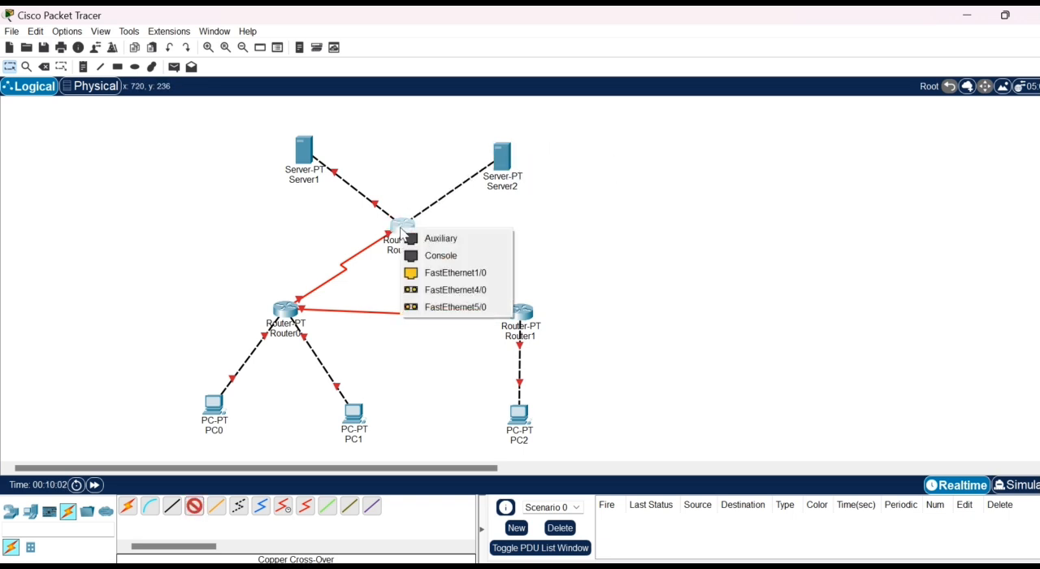
left_click(423, 275)
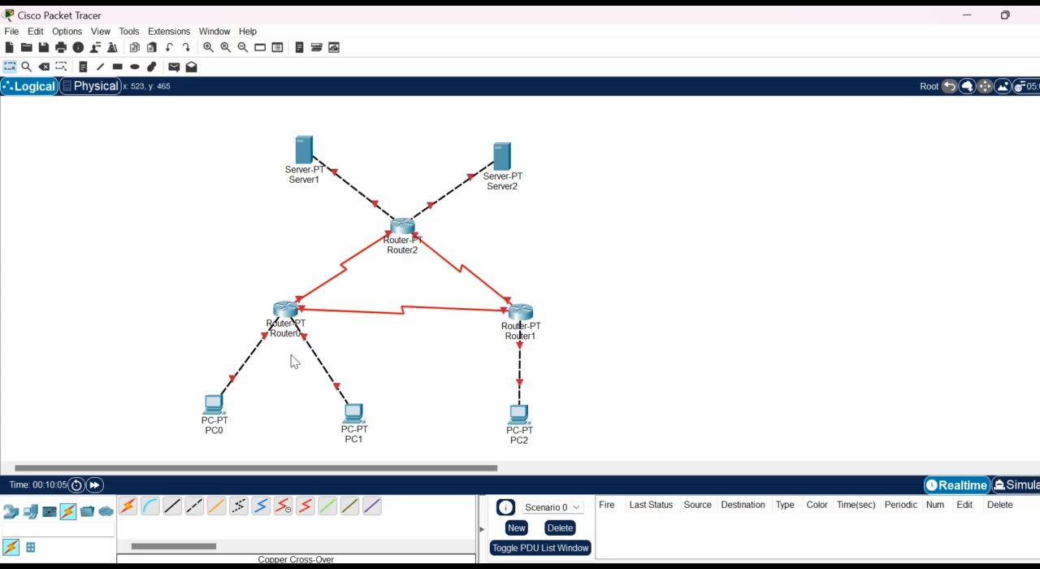
- Turn on Router0's FastEthernet0/0 port and set its IPv4 address to 192.168.1.62
left_click(291, 306)
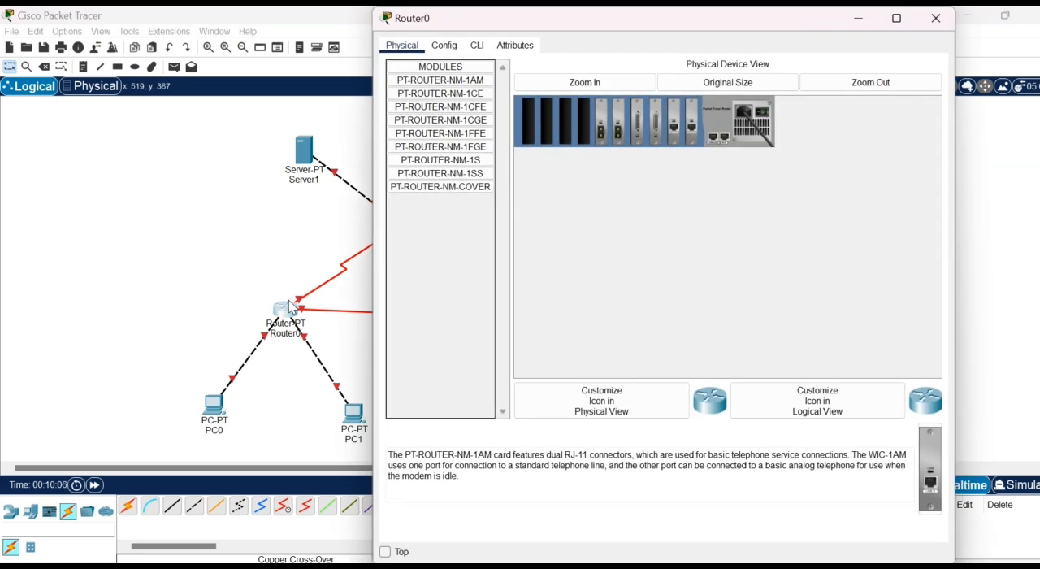
left_click(445, 46)
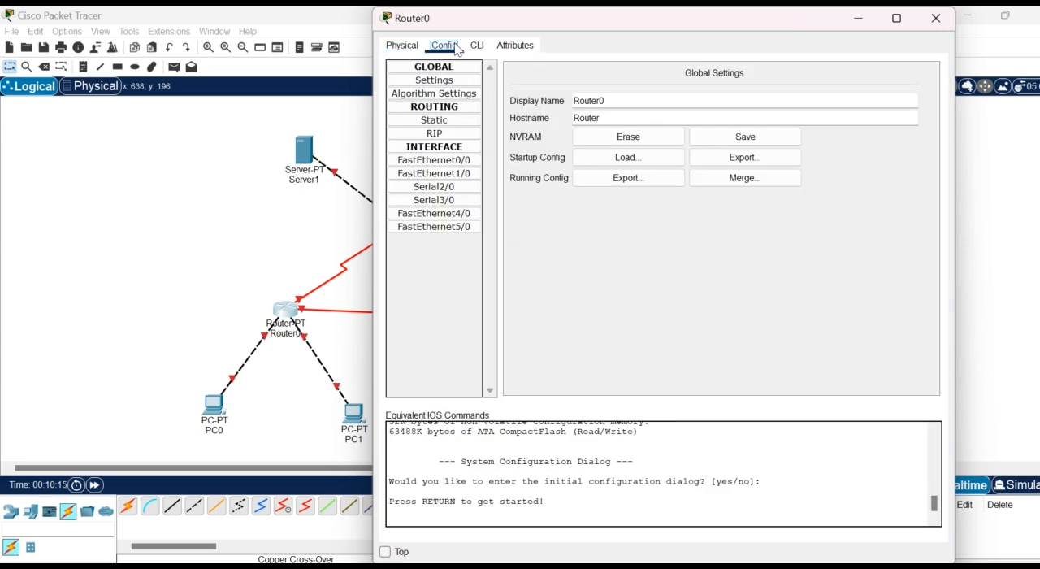
left_click(446, 162)
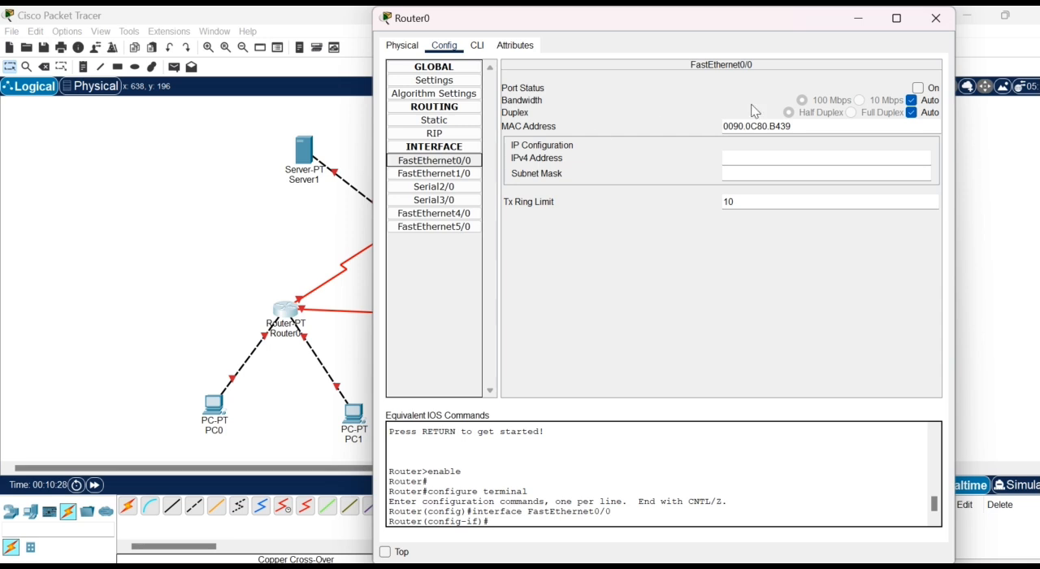
left_click(923, 89)
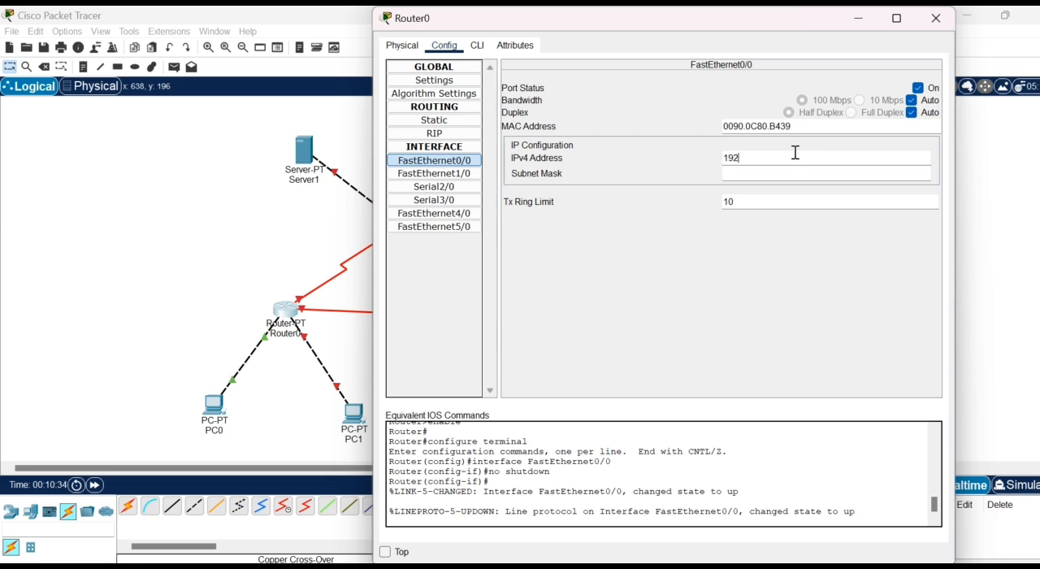
type("68.1.62")
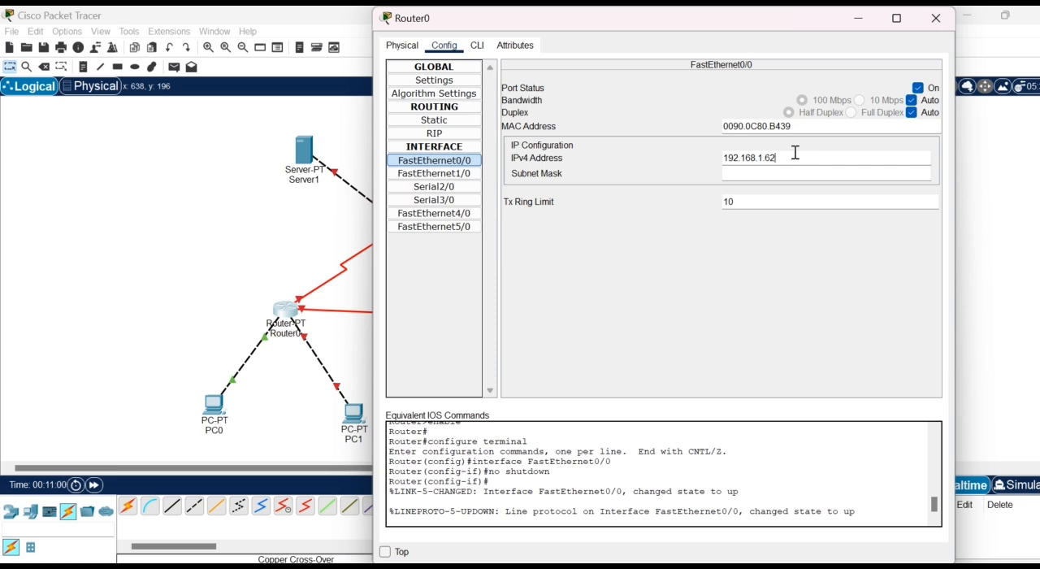
- Set the subnet mask of Router0's FastEthernet0/0 to 255.255.255.192
left_click(764, 178)
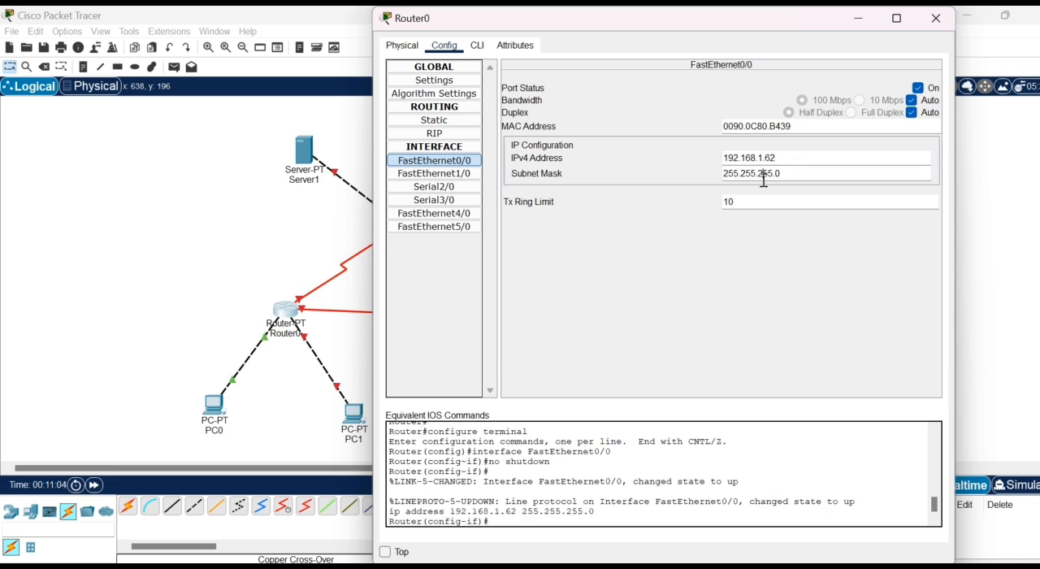
key("BackSpace")
type("2")
left_click(807, 173)
key("BackSpace")
type("192")
- Turn on Router0's FastEthernet1/0 port and assign it IPv4 address 192.168.1.126 with subnet mask 255.255.255.192
left_click(434, 173)
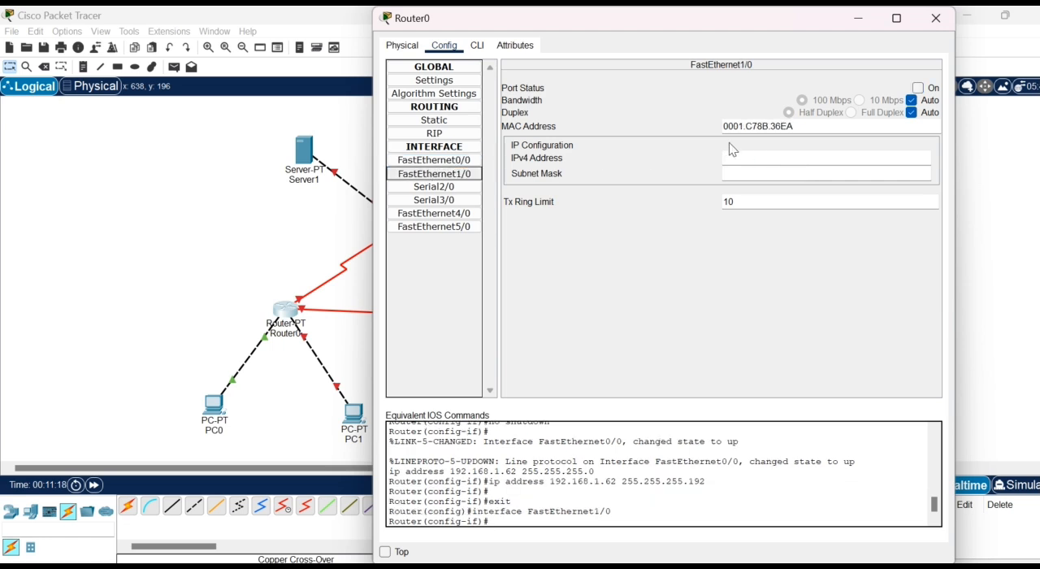
left_click(789, 156)
left_click(933, 88)
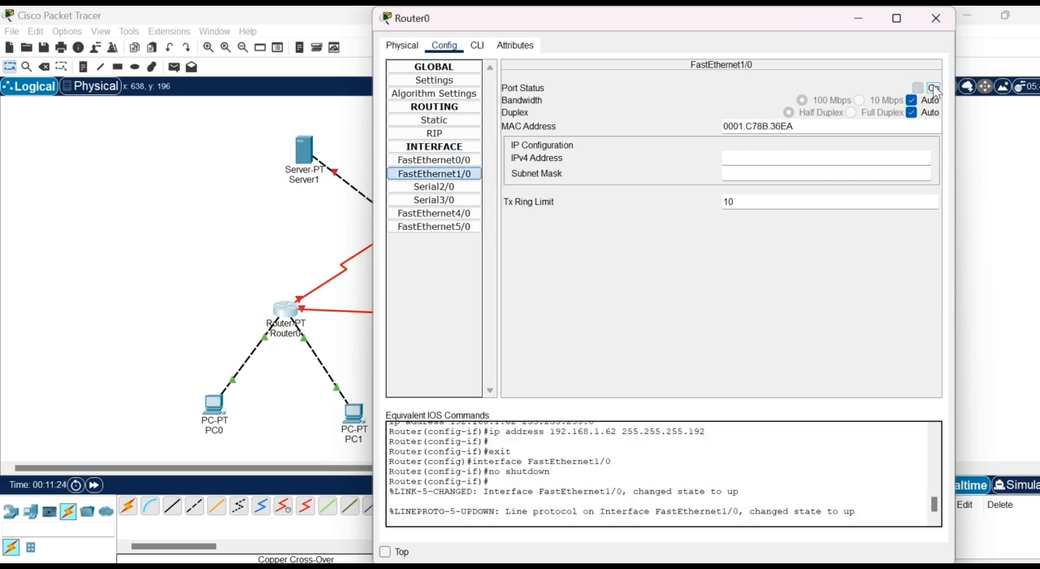
left_click(809, 153)
type("192.168.")
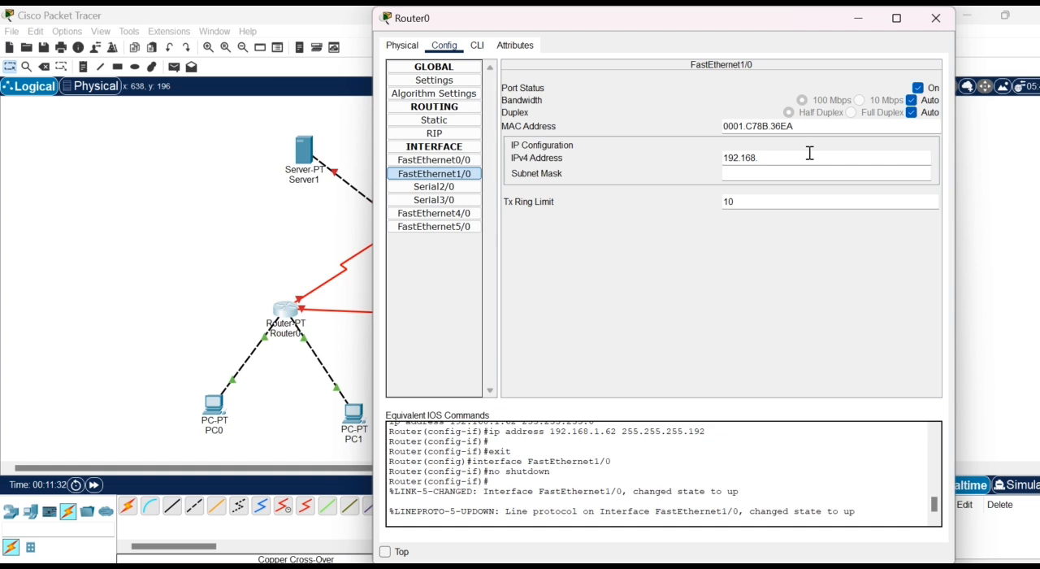
type("1.126")
left_click(768, 171)
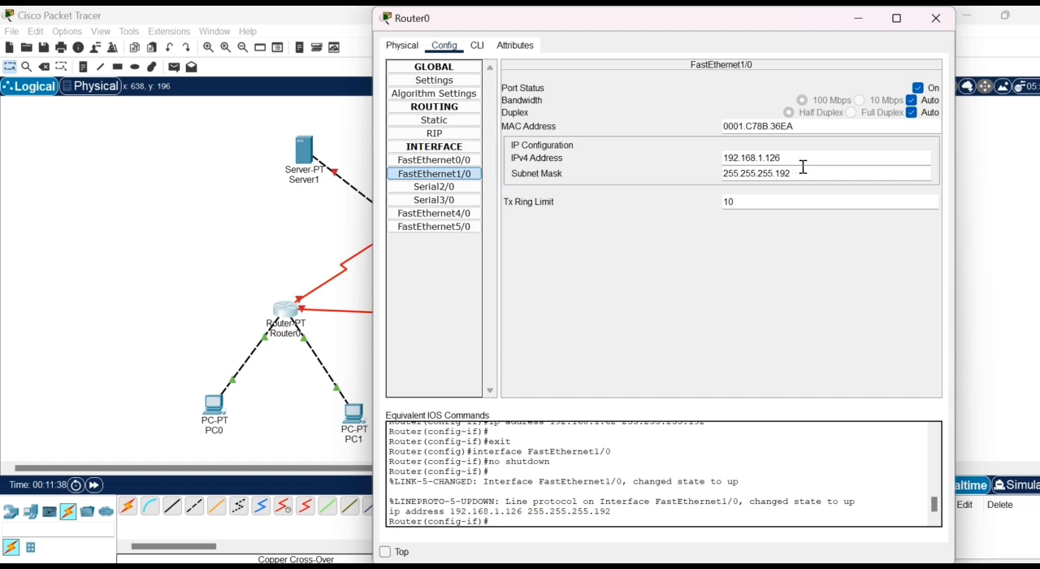
left_click(941, 18)
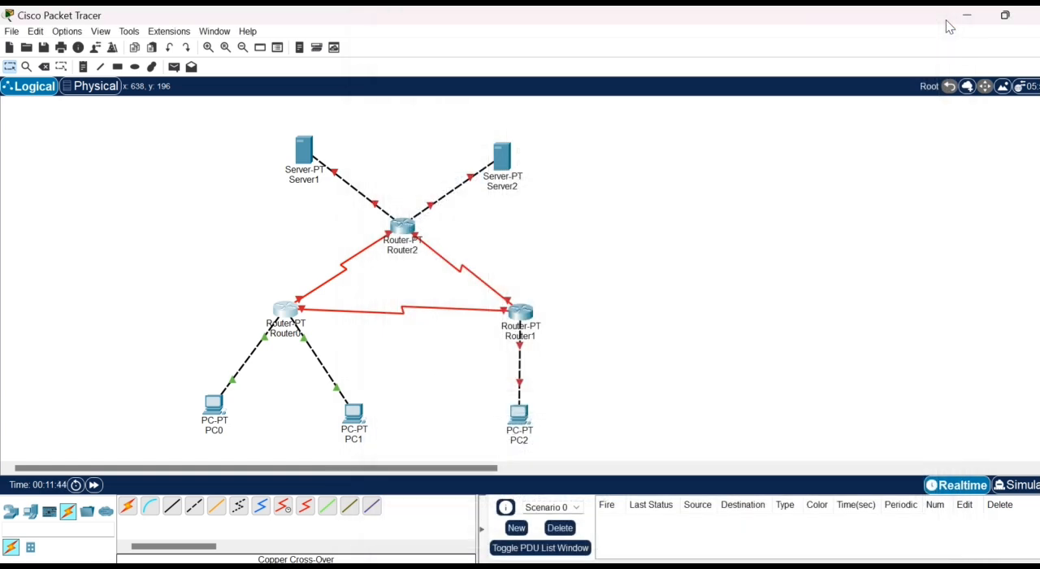
- Set PC0's static IPv4 address to 192.168.1.1 in its IP configuration
left_click(211, 410)
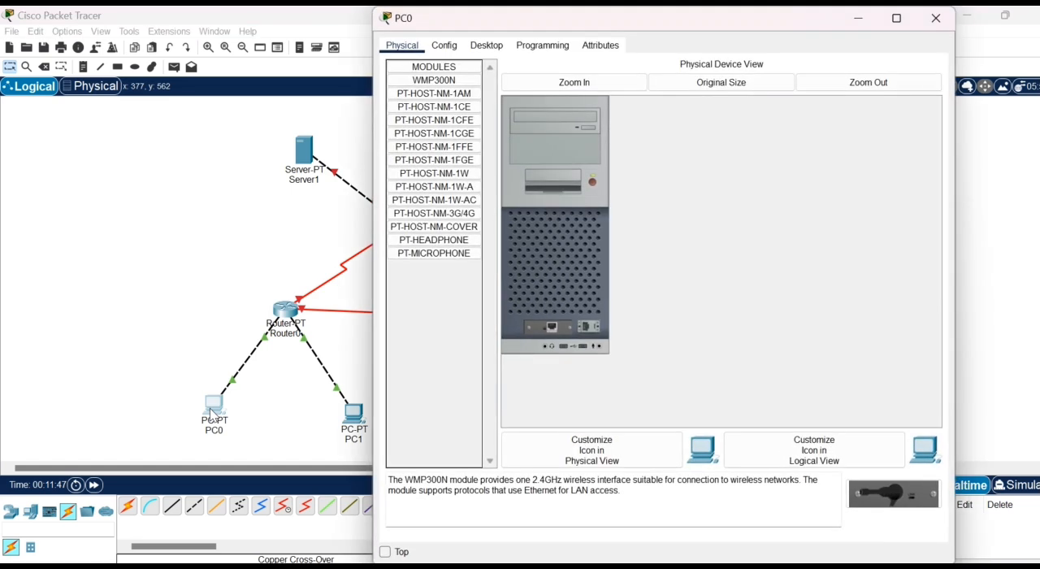
left_click(487, 46)
left_click(452, 104)
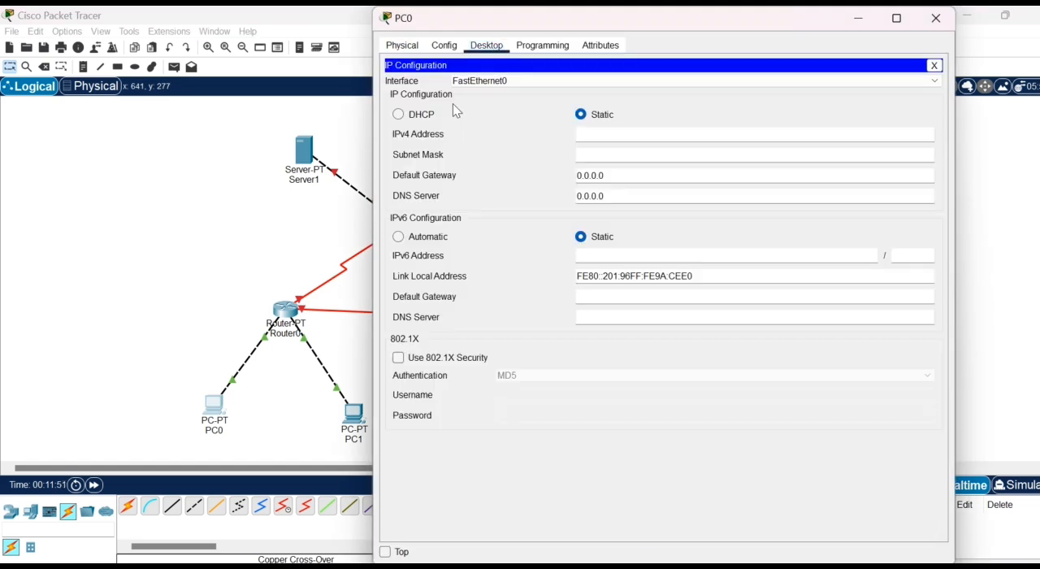
left_click(605, 134)
type("192.168")
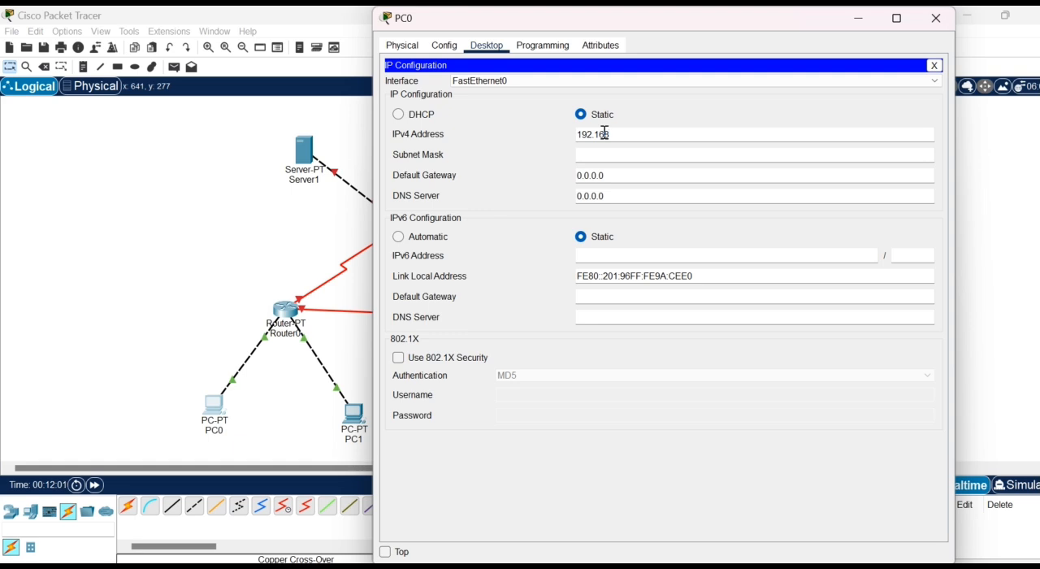
type(".1.1")
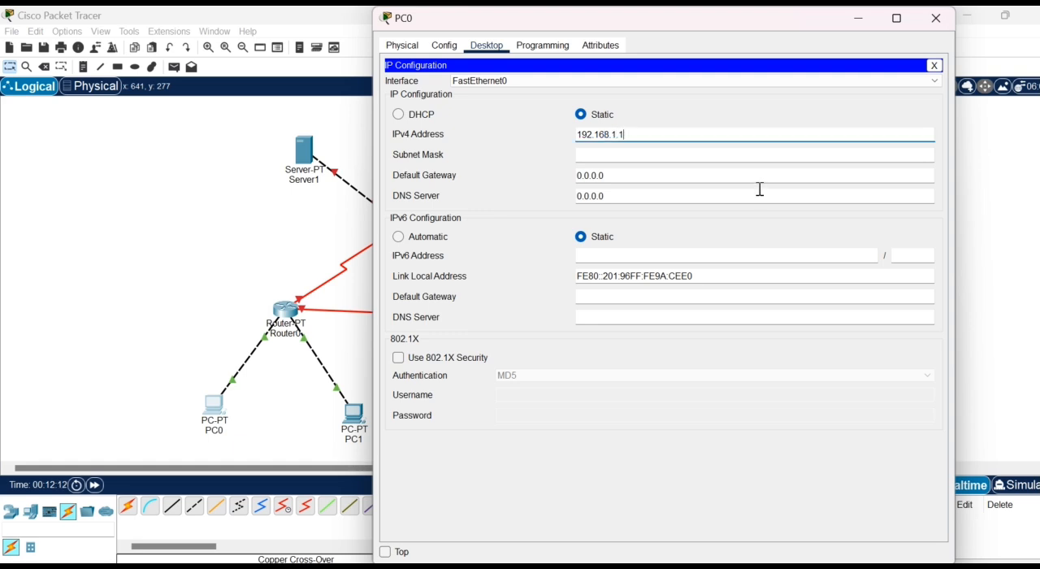
- Set PC0's subnet mask to 255.255.255.192
left_click(660, 158)
key("BackSpace")
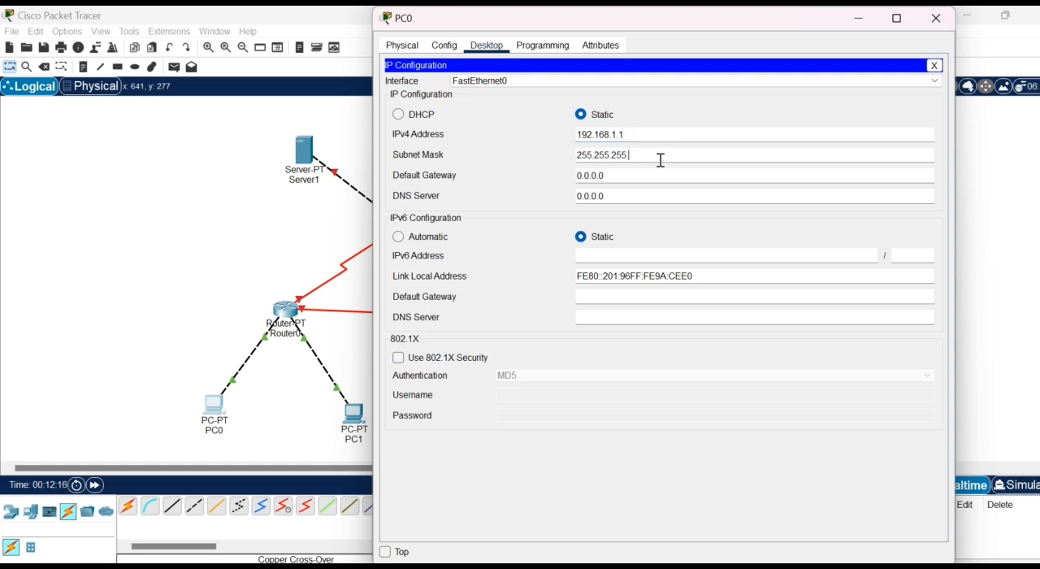
type("192")
- Set PC0's default gateway to 192.168.1.62 and close its configuration window
left_click(614, 170)
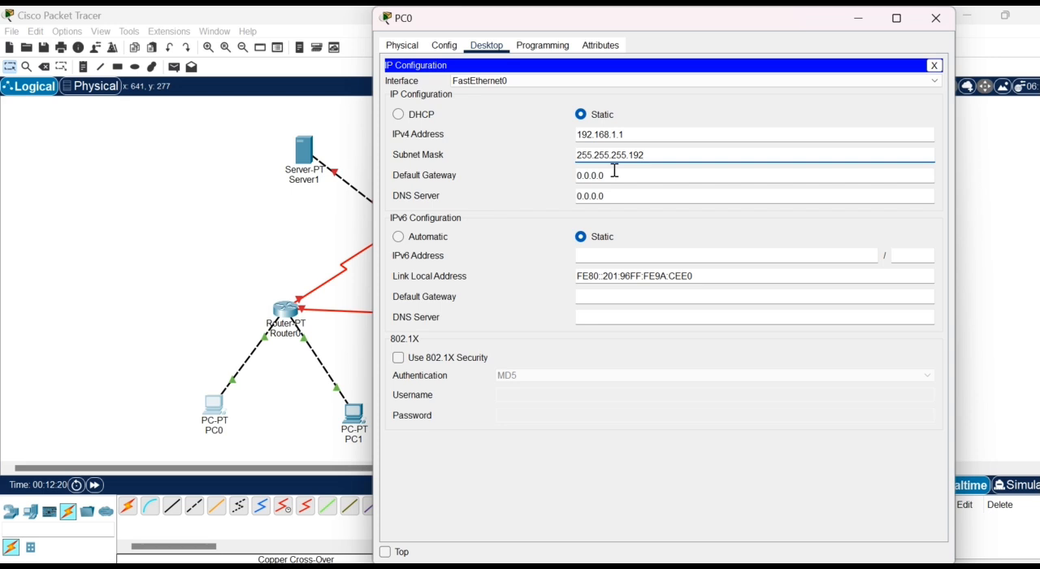
double_click(580, 176)
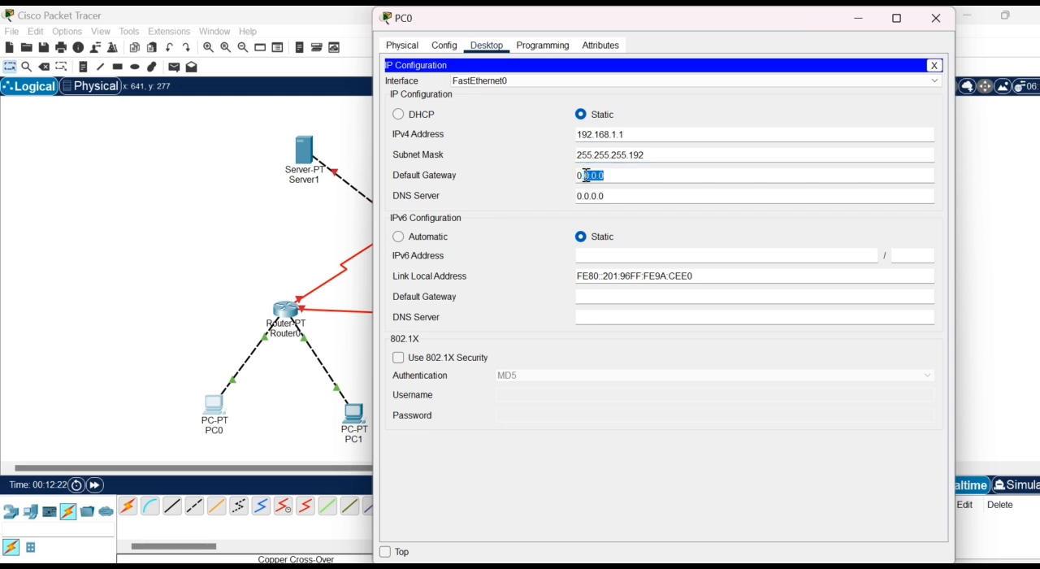
key("BackSpace")
type("192.168.1.")
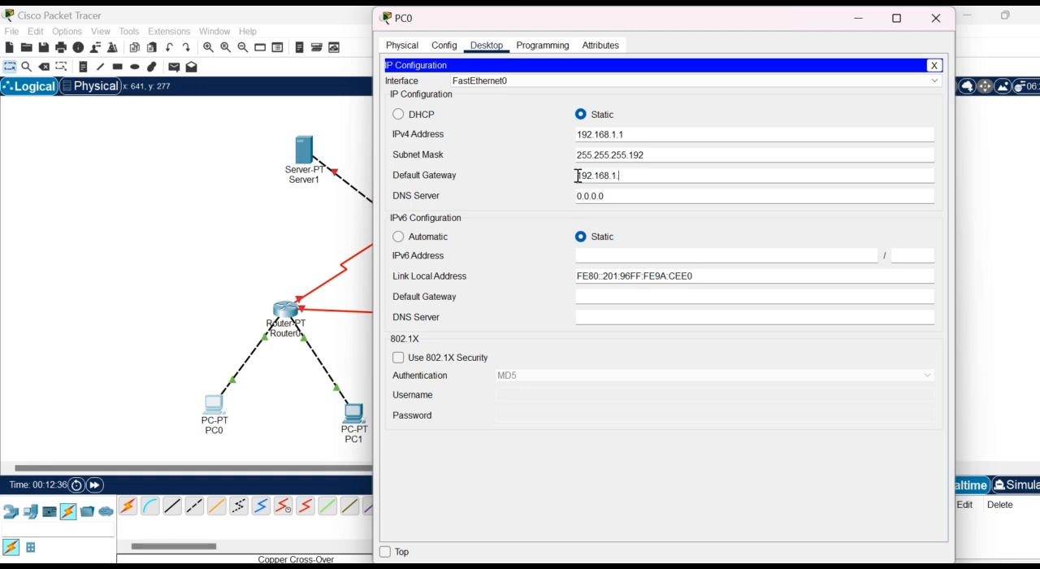
type("62")
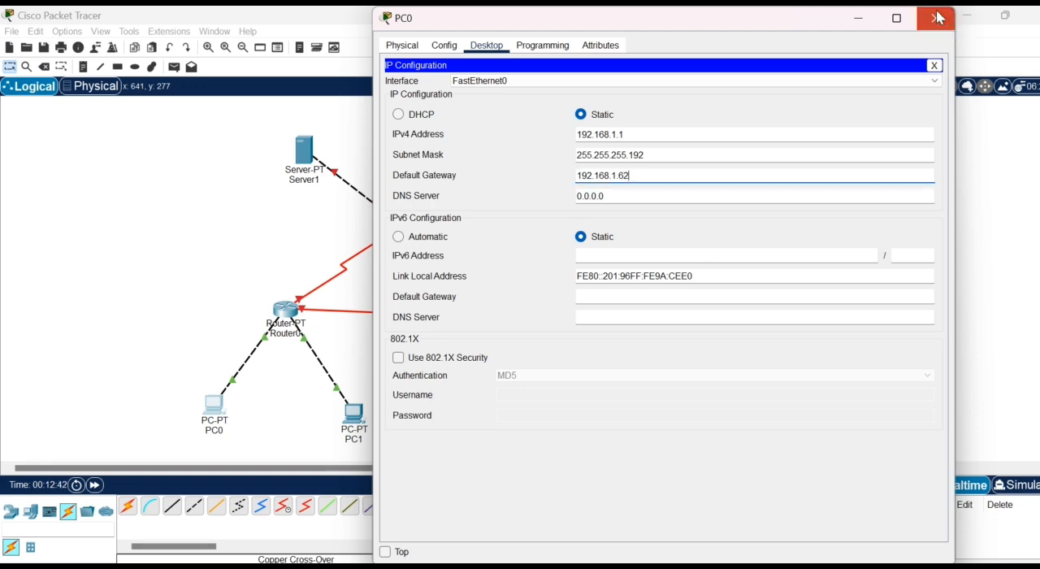
left_click(936, 17)
- Open PC1's IP configuration and set its static IPv4 address to 192.168.1.68
left_click(355, 416)
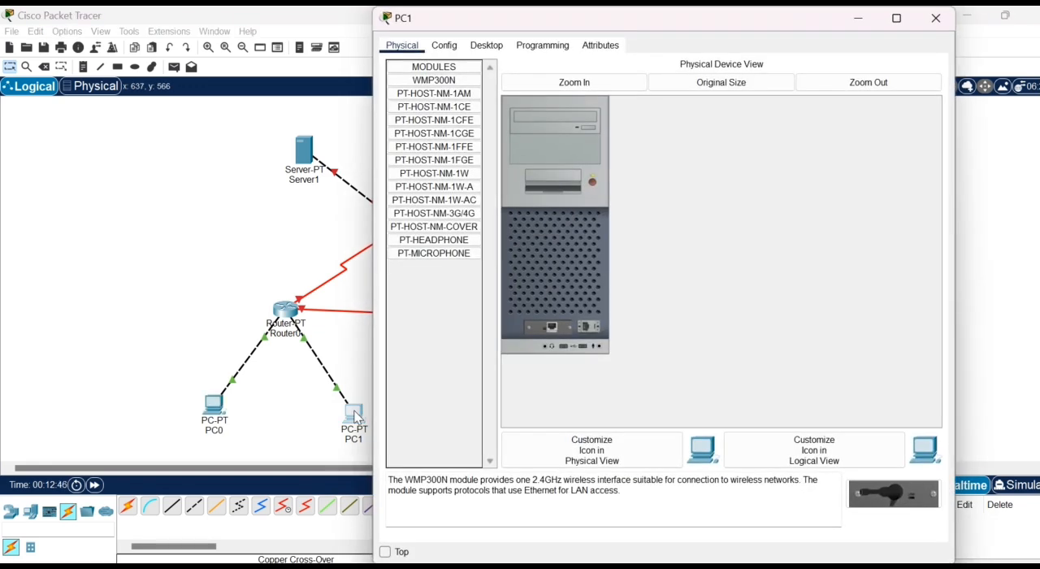
left_click(492, 49)
left_click(450, 112)
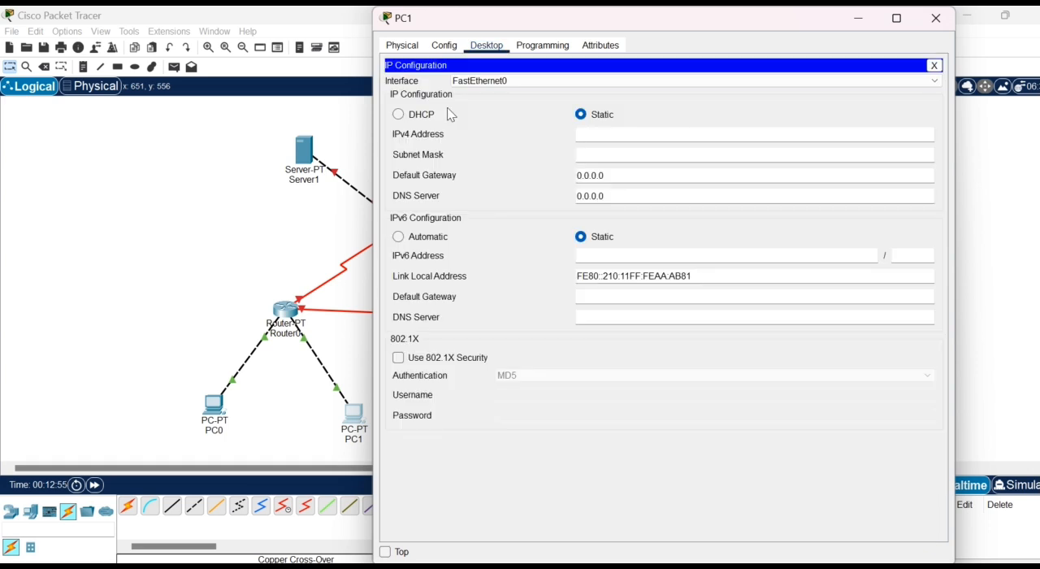
type("192.168.1.68")
- Set PC1's subnet mask to 255.255.255.192 and its default gateway to 192.168.1.126
left_click(646, 151)
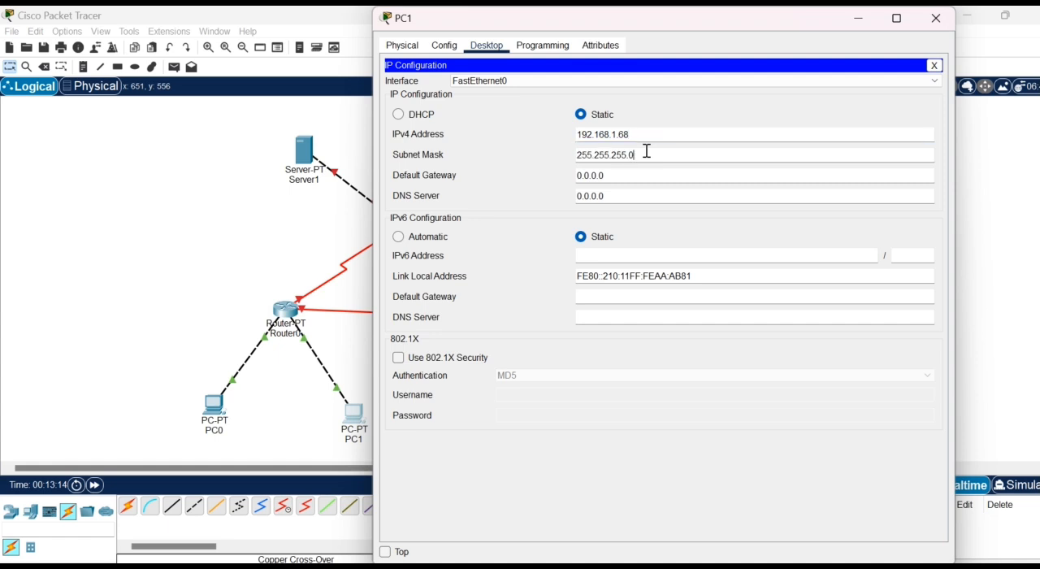
key("BackSpace")
type("192")
left_click(617, 174)
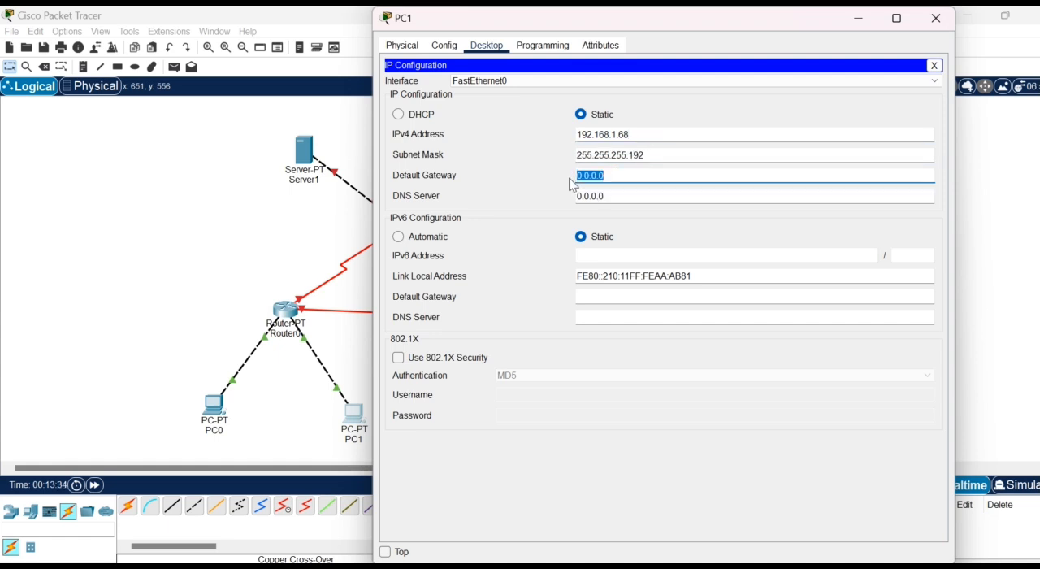
type("192.168.1.126")
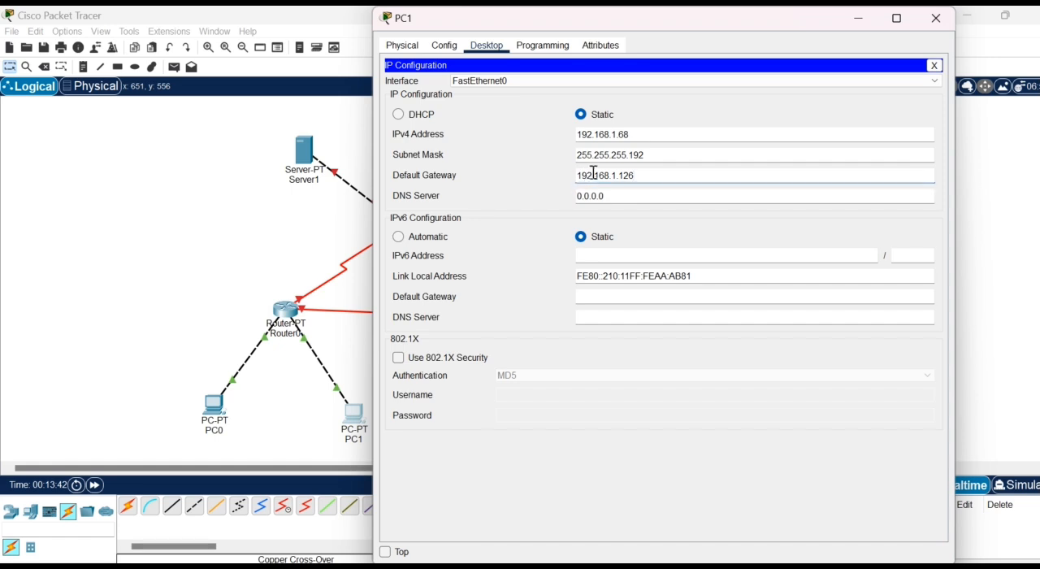
- Change PC1's IPv4 address to 192.168.1.65 and close its configuration window
left_click(639, 135)
key("BackSpace")
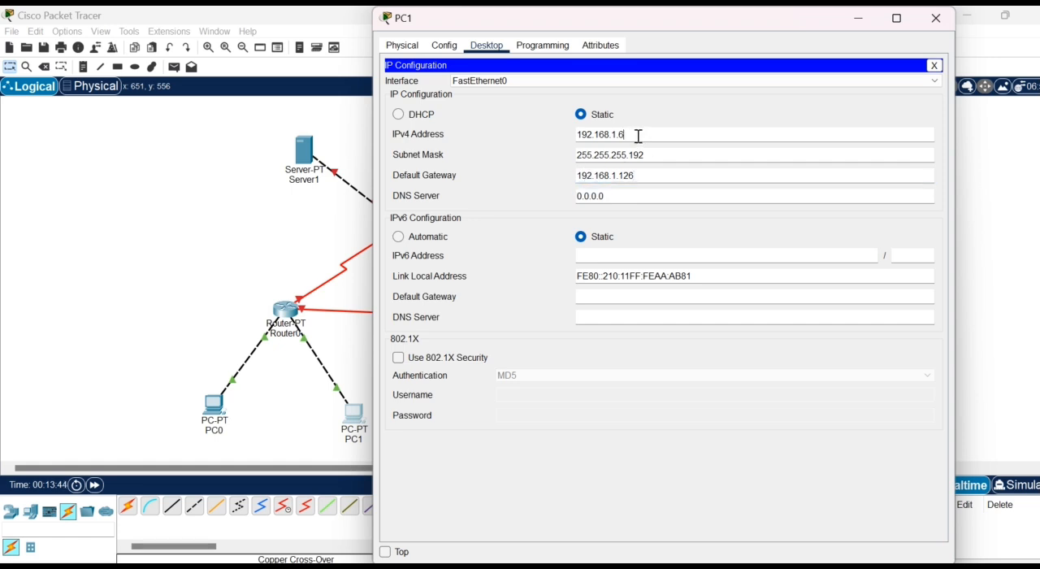
type("5")
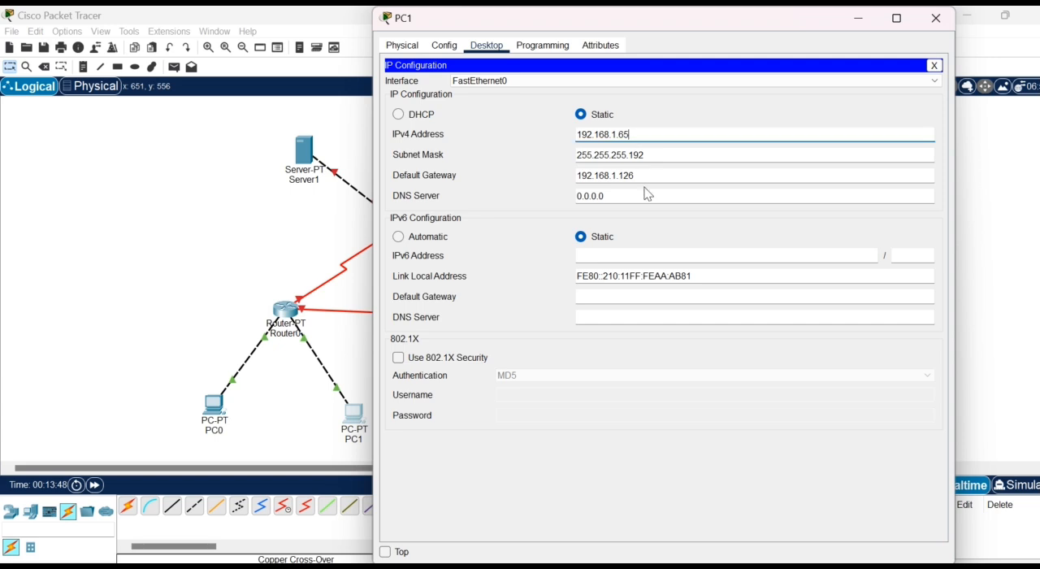
left_click(936, 18)
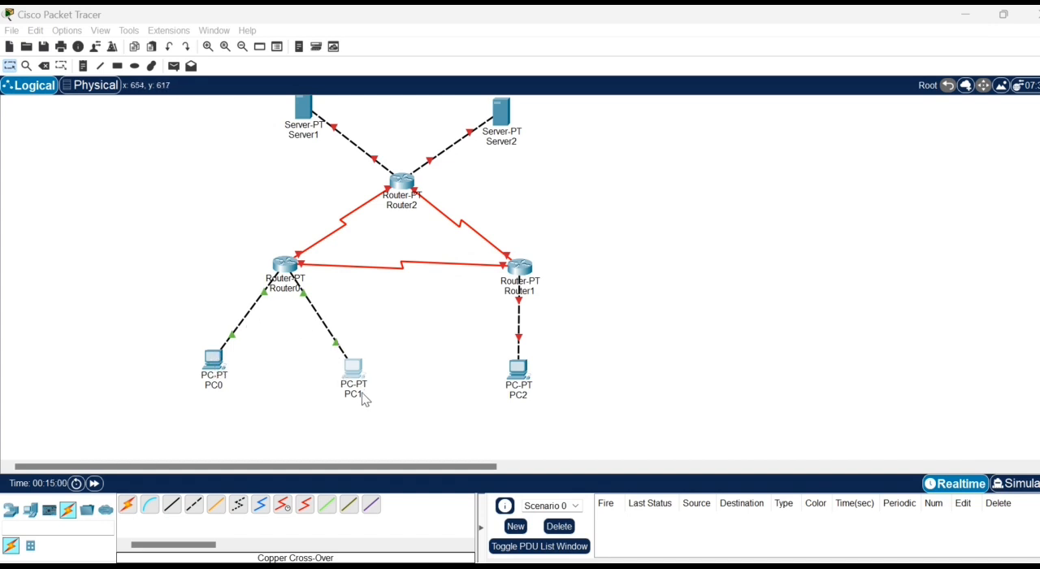
- Test connectivity by sending a simple PDU from PC0 to PC1 and playing it in Simulation mode before returning to Realtime
left_click(173, 66)
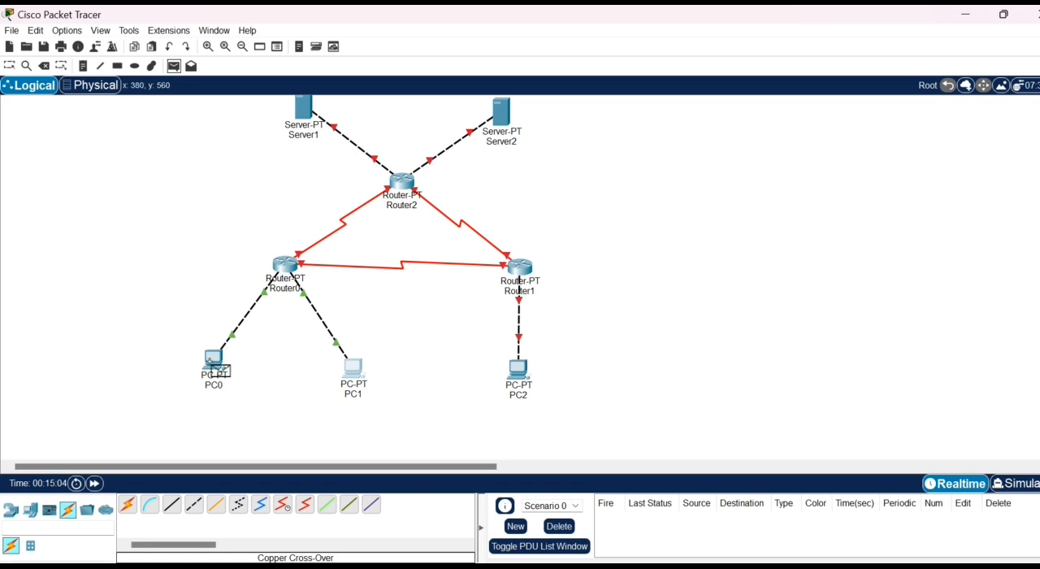
left_click(215, 361)
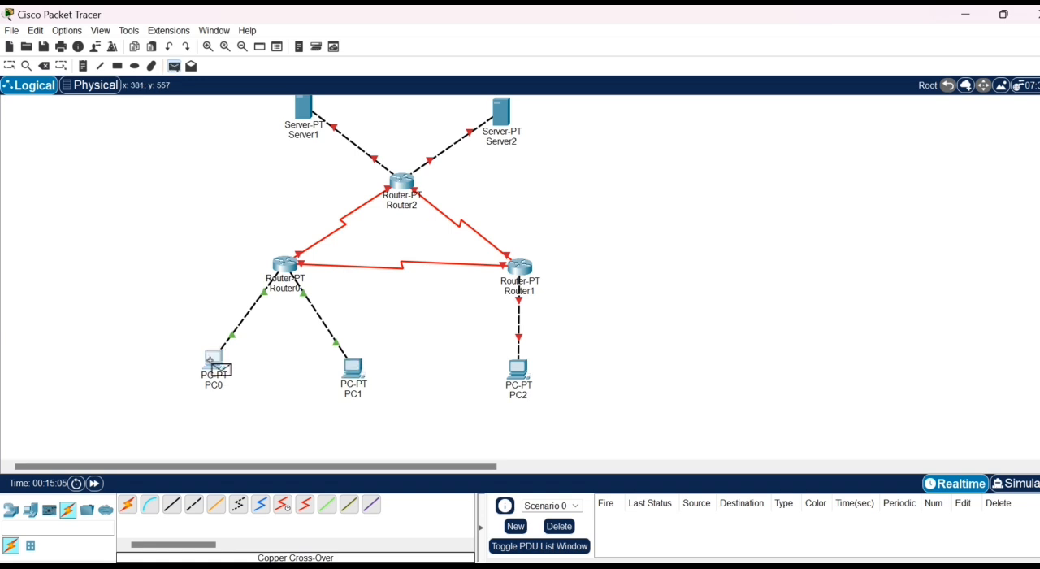
left_click(352, 367)
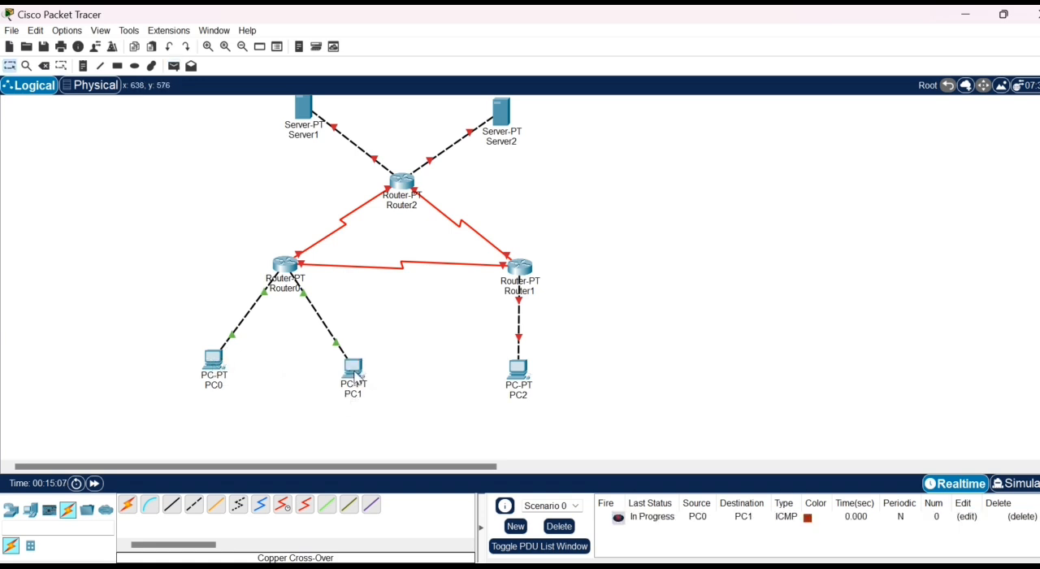
left_click(1014, 484)
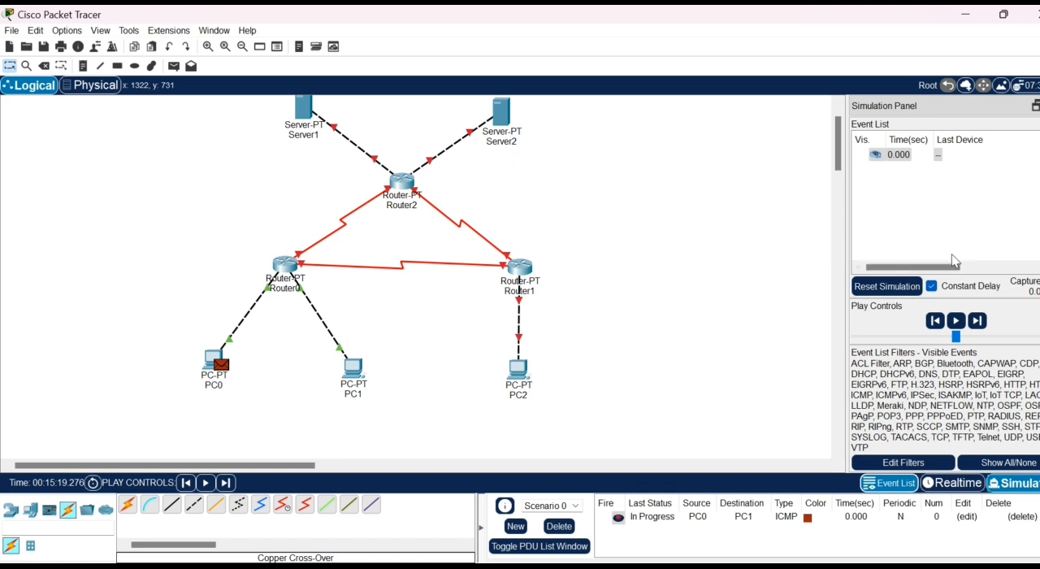
left_click(955, 321)
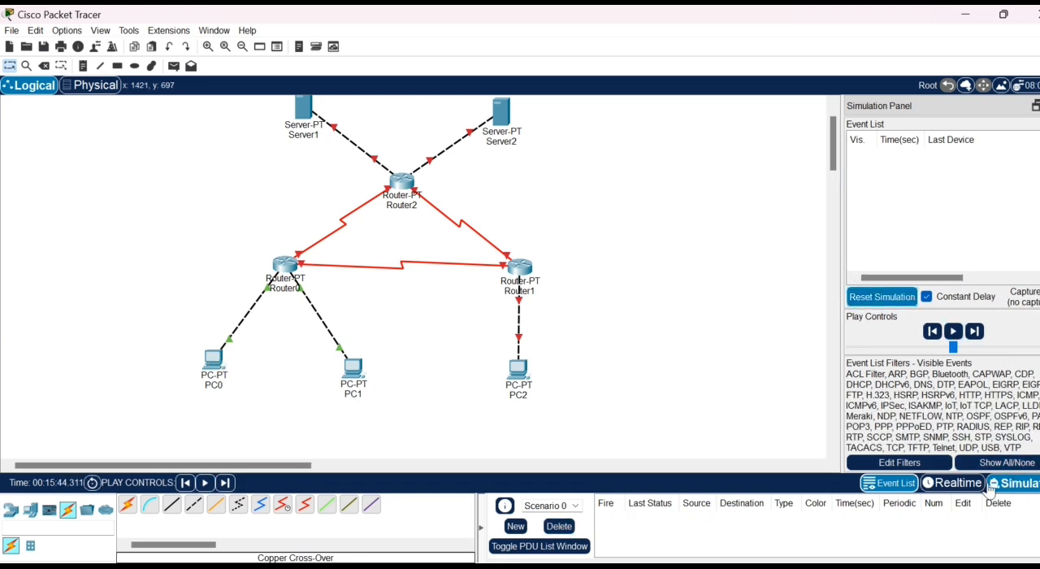
left_click(961, 483)
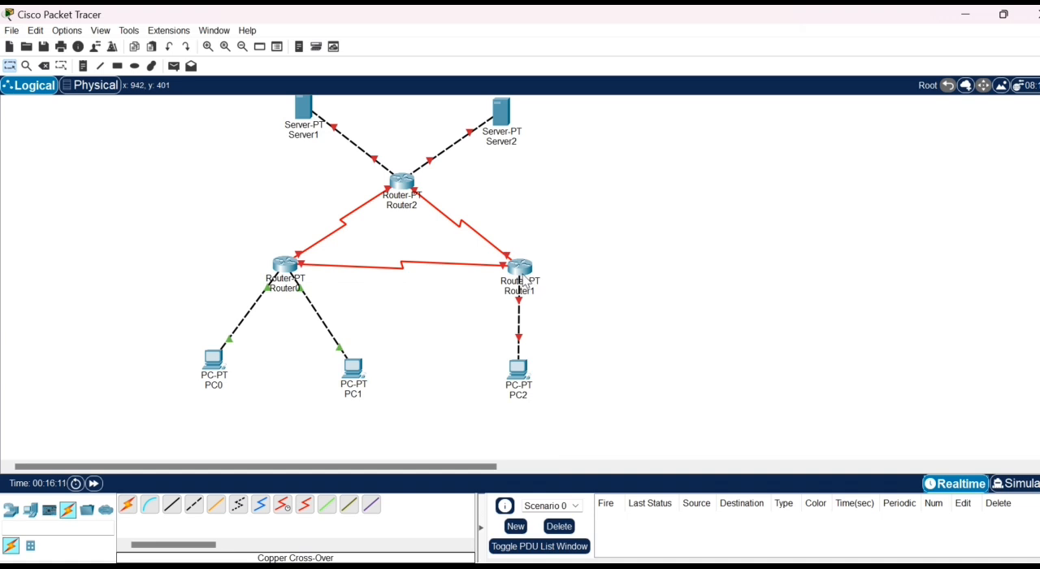
- Open Router1's configuration and set the IPv4 address of FastEthernet0/0 to 192.168.1.254
left_click(521, 270)
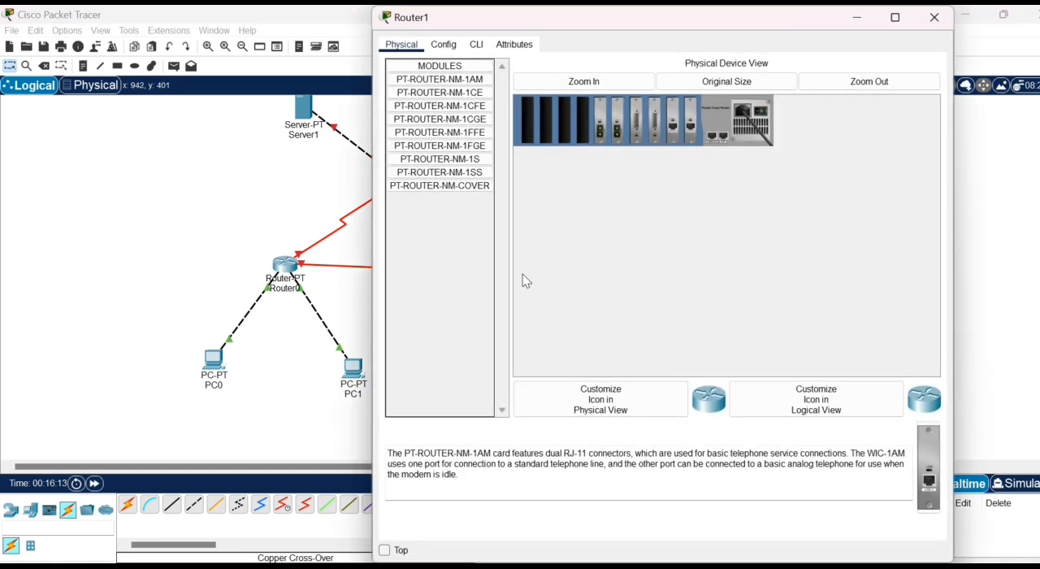
left_click(444, 44)
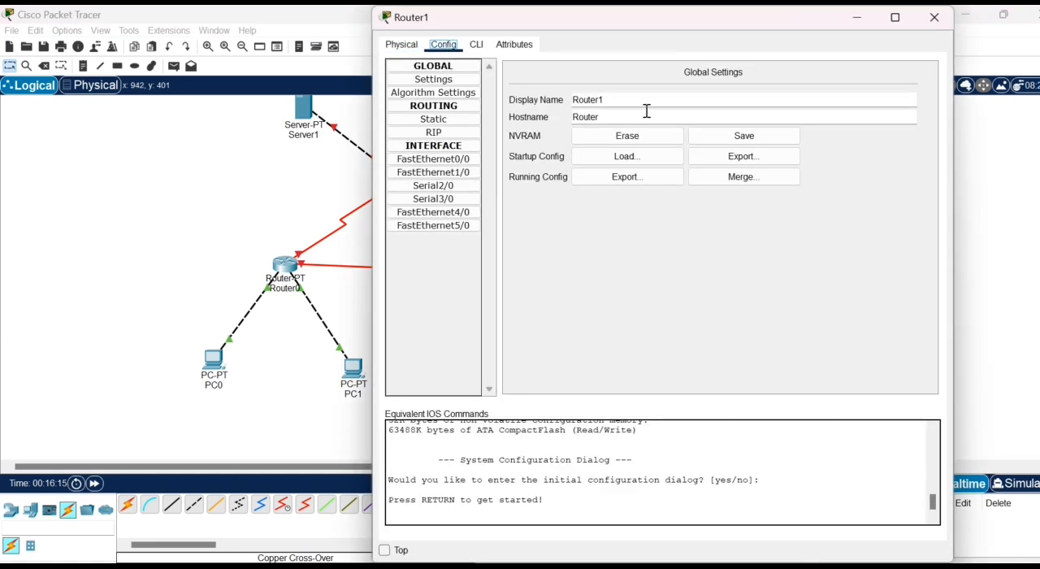
left_click(476, 160)
type("1")
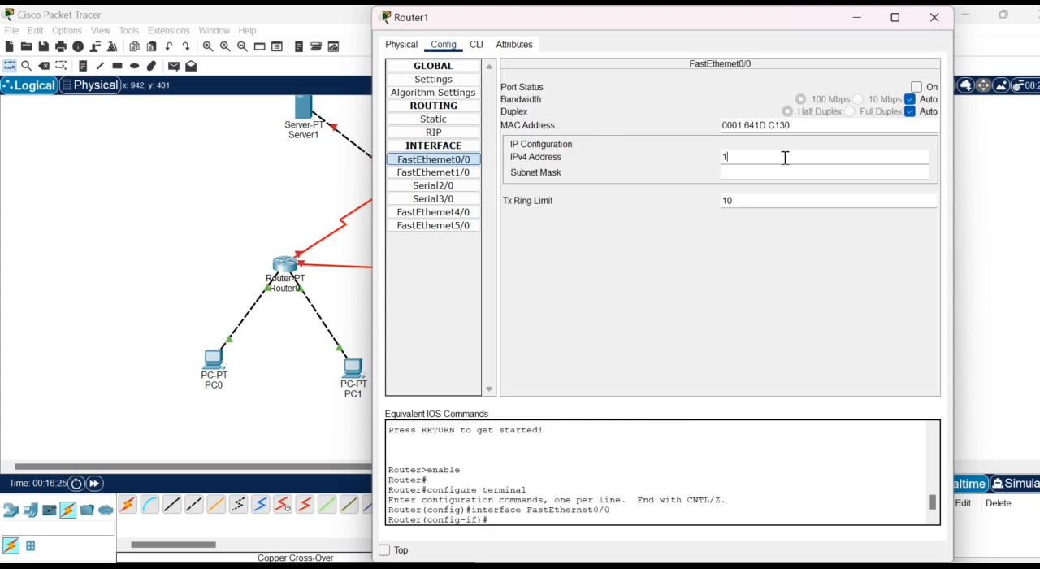
type("92.168.1.254")
- Set the subnet mask of Router1's FastEthernet0/0 to 255.255.255.128 and turn the port on
left_click(779, 172)
key("BackSpace")
type("1")
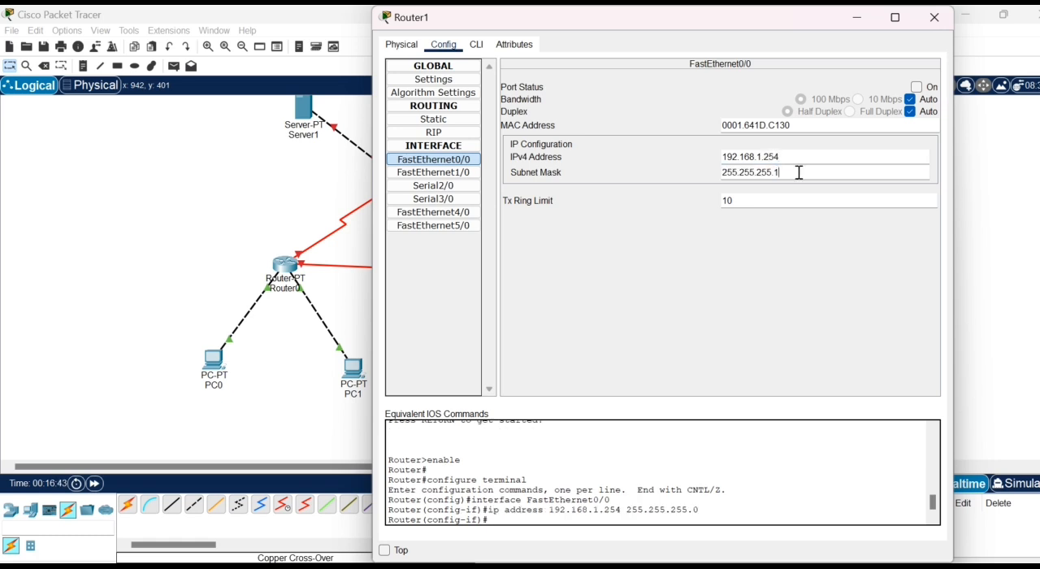
type("28")
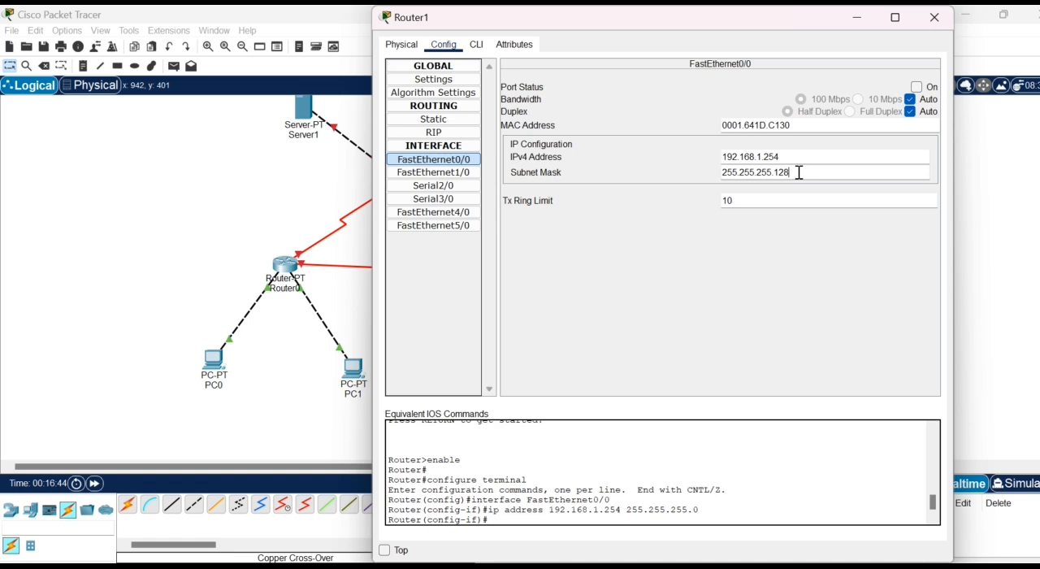
left_click(921, 89)
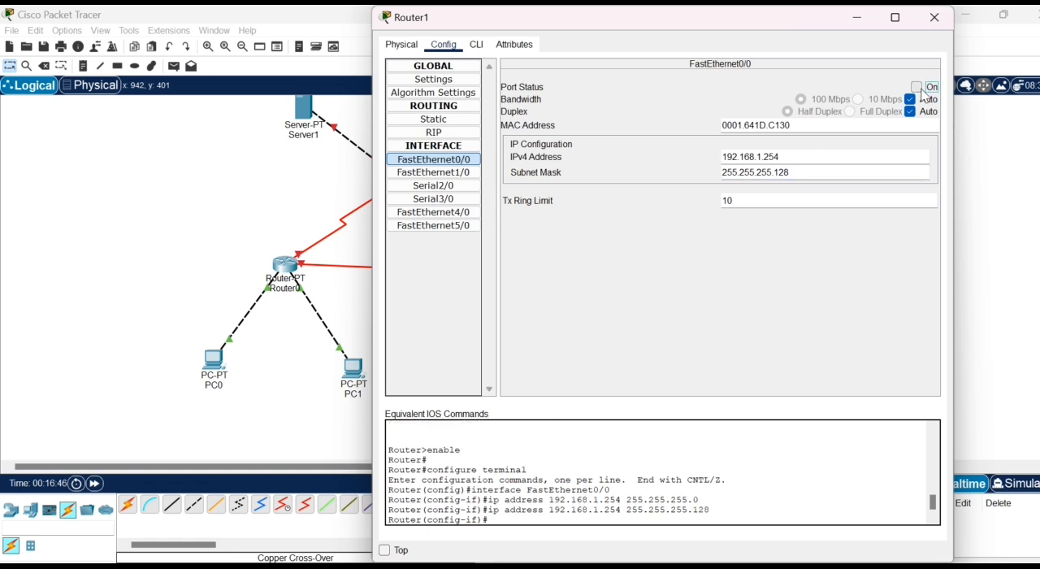
left_click(934, 18)
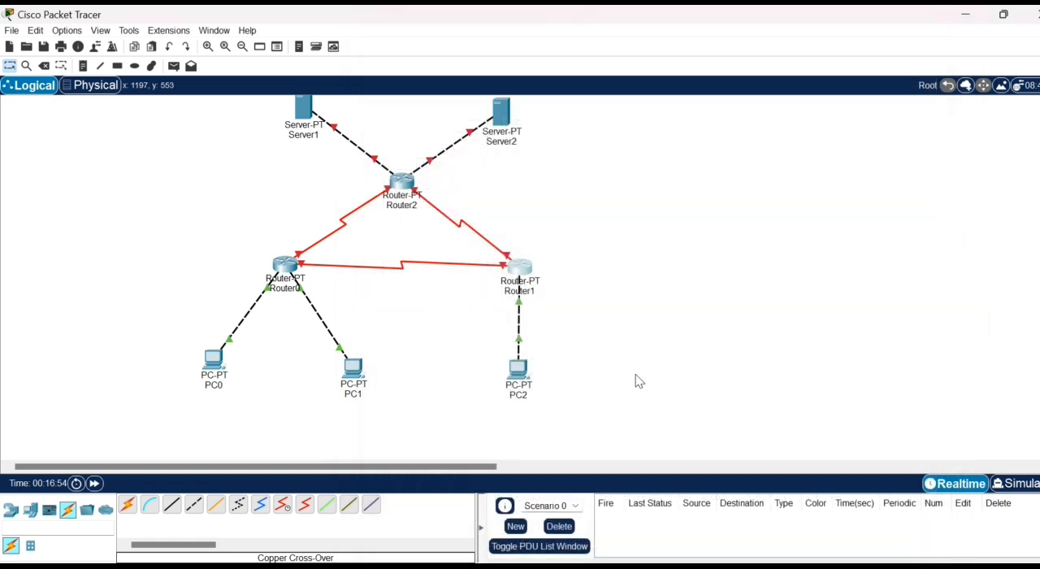
- Open PC2's IP configuration and set its static IPv4 address to 192.168.1.253
left_click(520, 371)
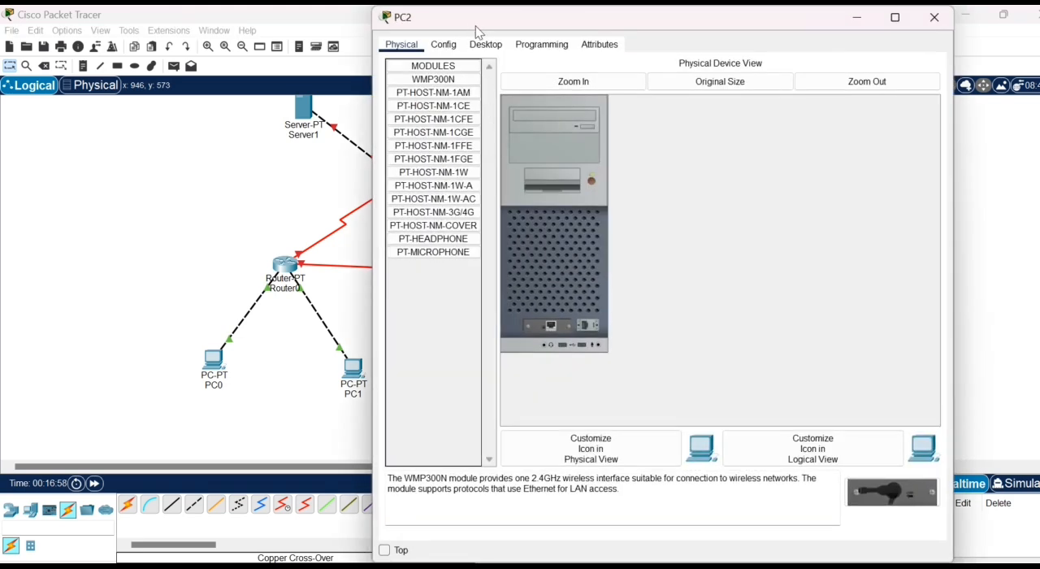
left_click(486, 45)
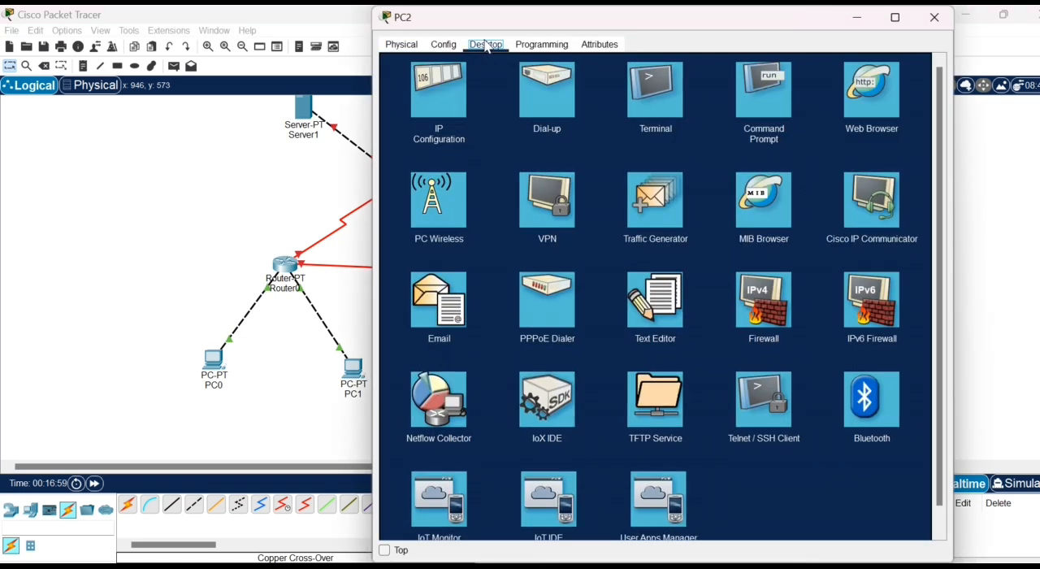
left_click(455, 95)
left_click(641, 134)
type("18")
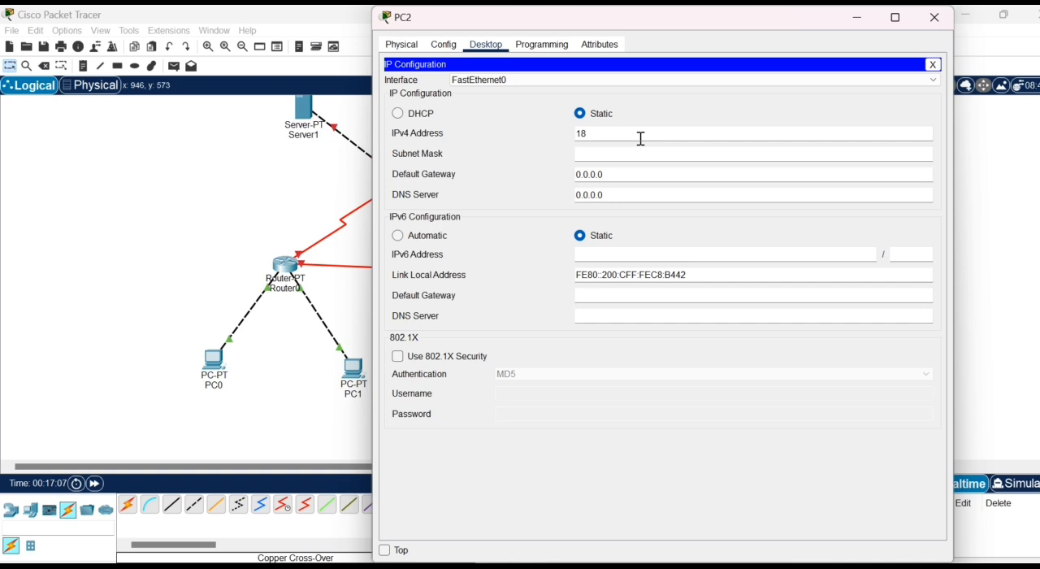
key("BackSpace")
type("92.168.1.253")
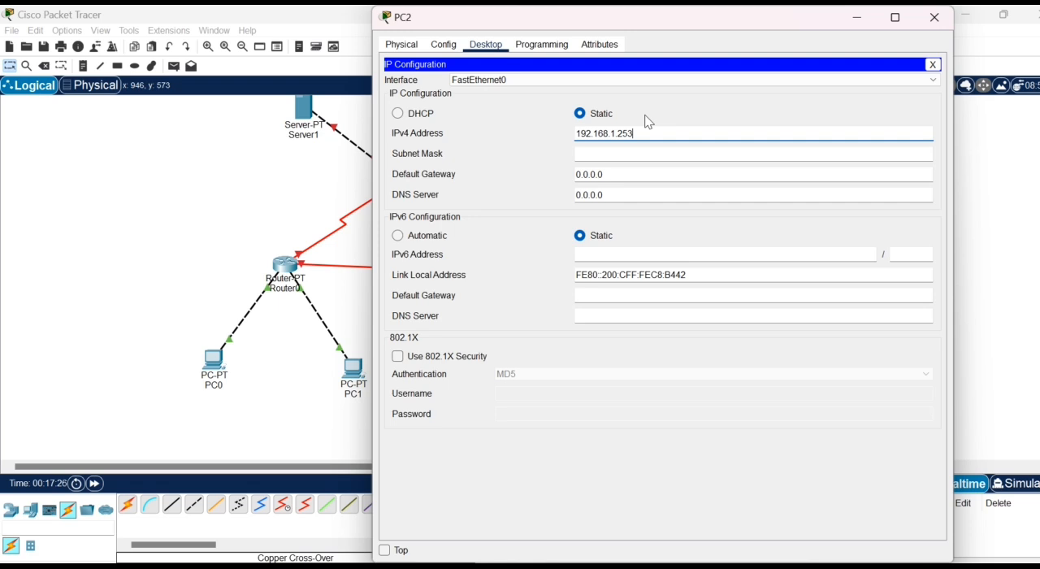
- Set PC2's subnet mask to 255.255.255.128 and its default gateway to 192.168.1.254
left_click(618, 154)
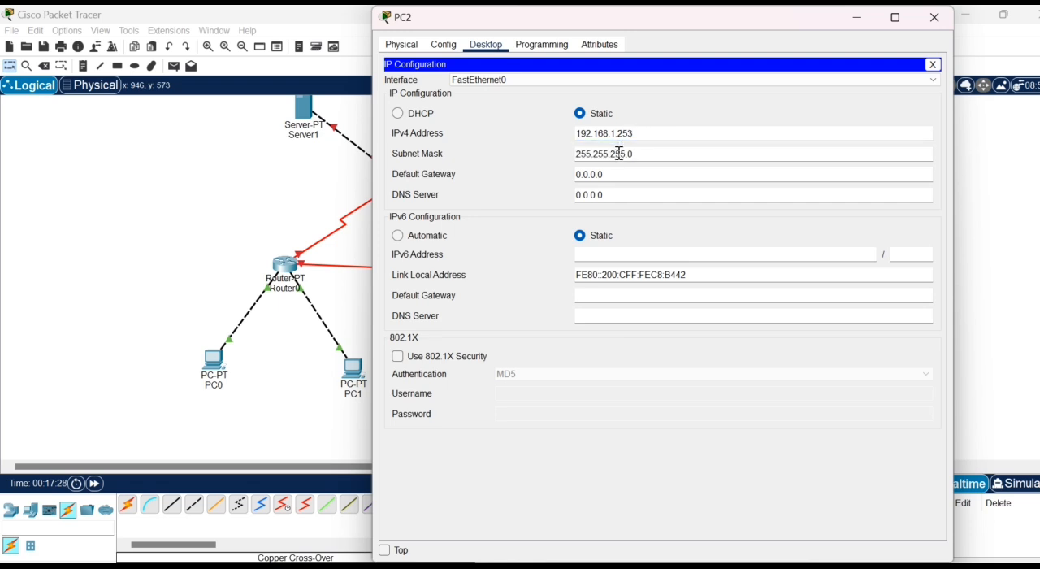
key("BackSpace")
type("128")
triple_click(575, 174)
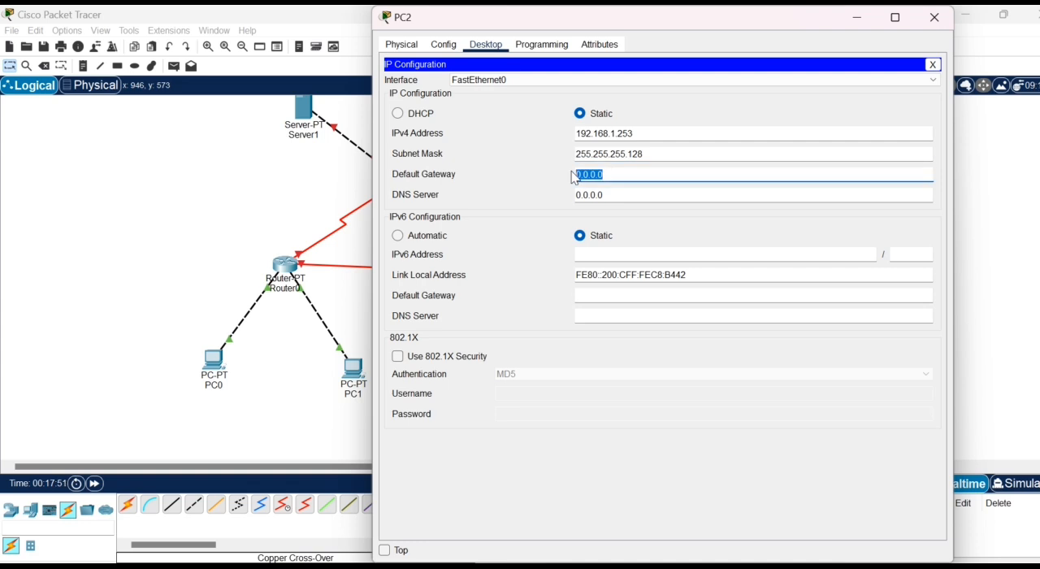
type("192")
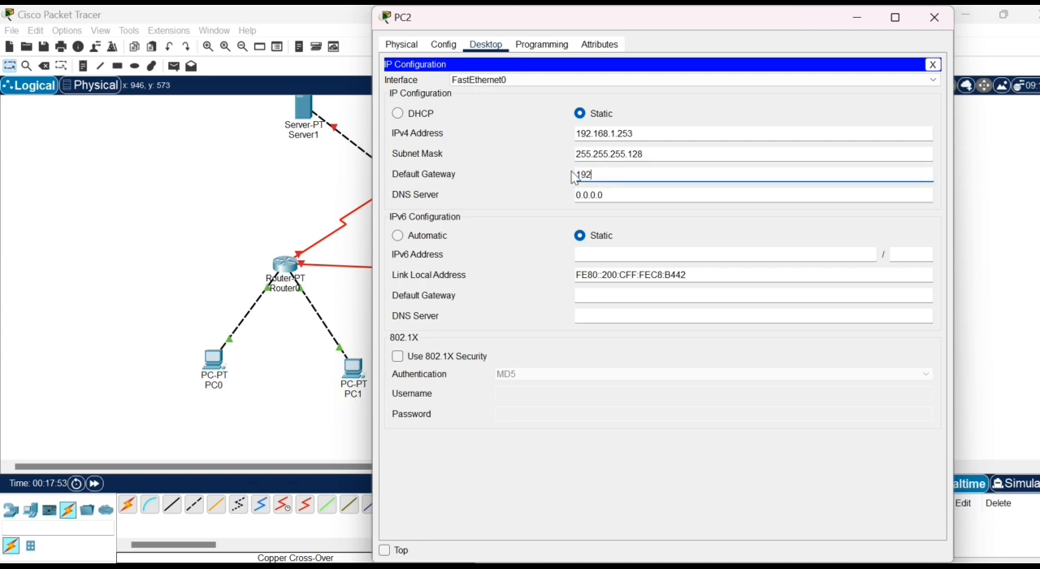
type(".168.1.254")
left_click(933, 17)
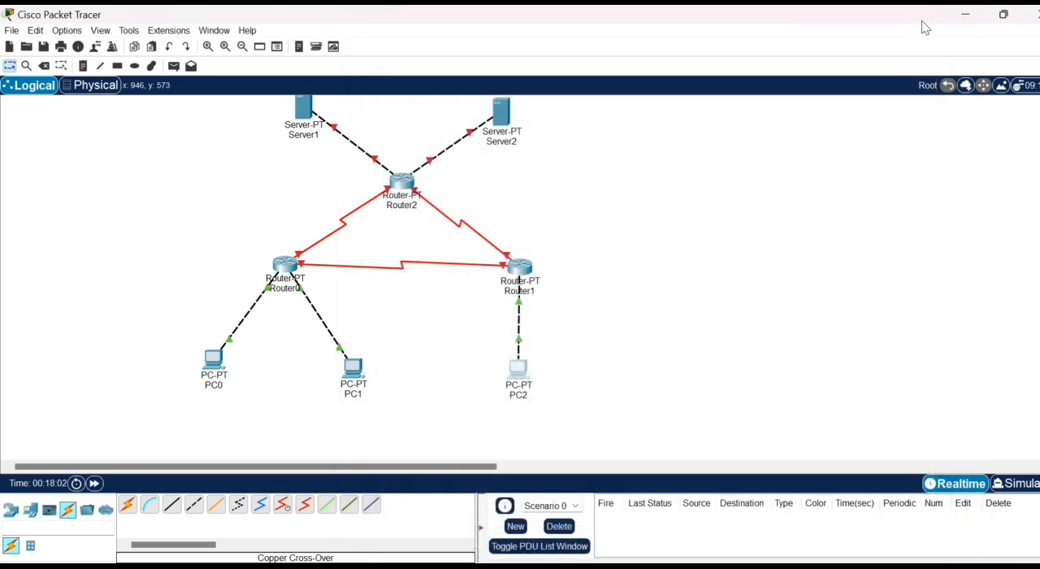
- Open Router2's configuration and set the IPv4 address of FastEthernet0/0 to 33.33.33.3
left_click(403, 182)
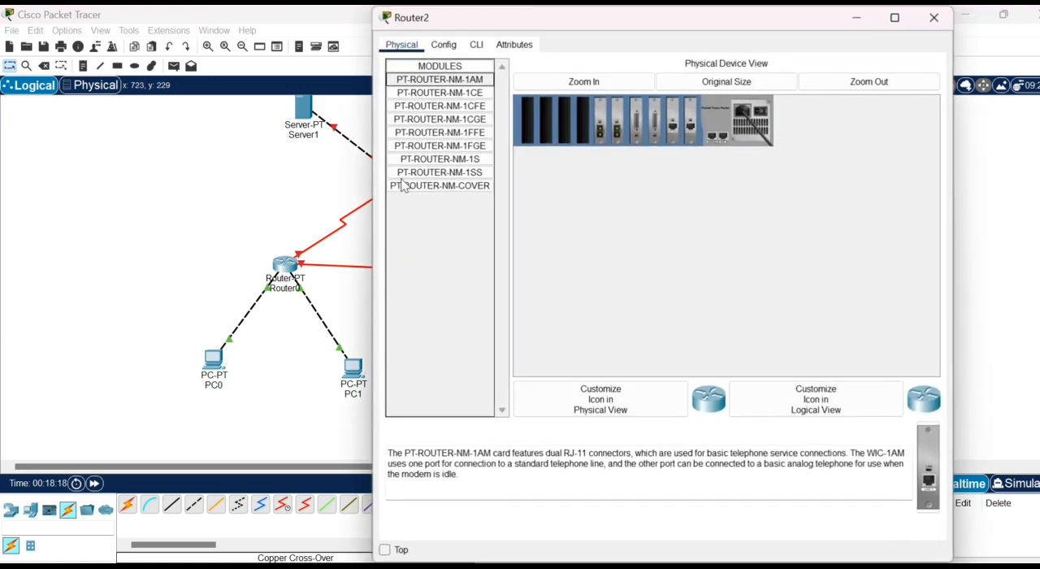
left_click(444, 46)
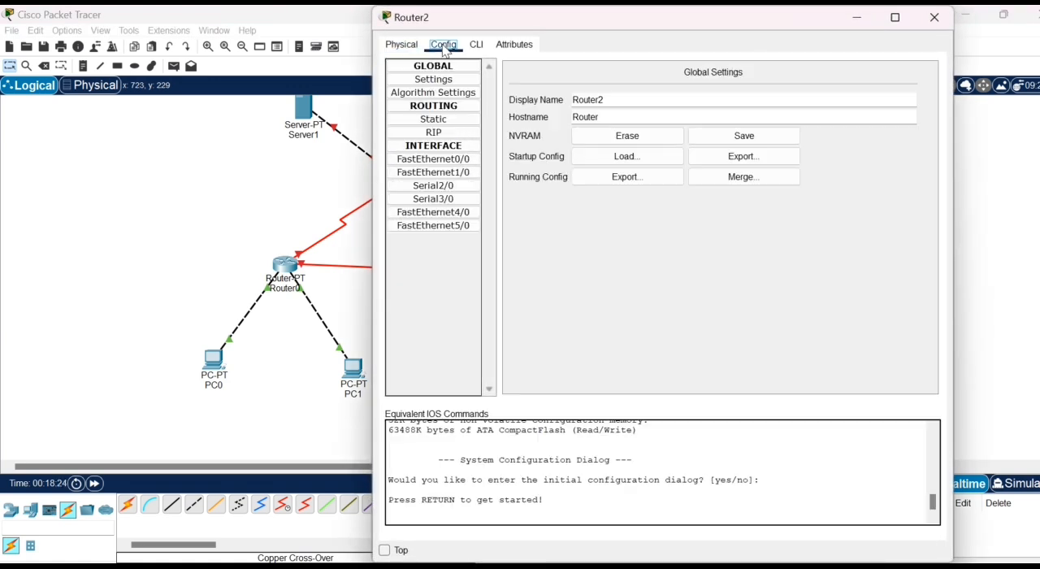
left_click(422, 159)
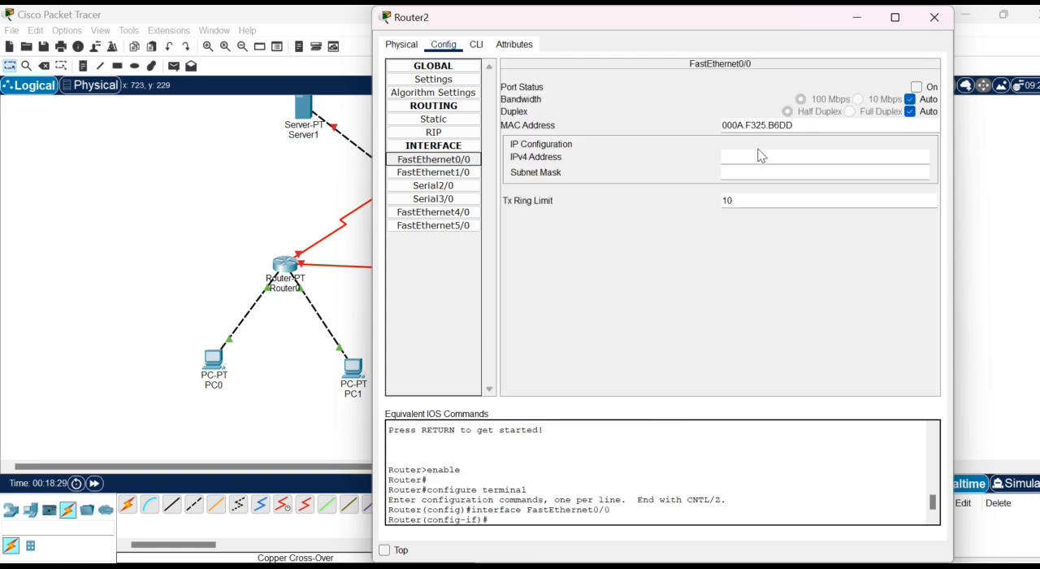
left_click(758, 160)
type("33")
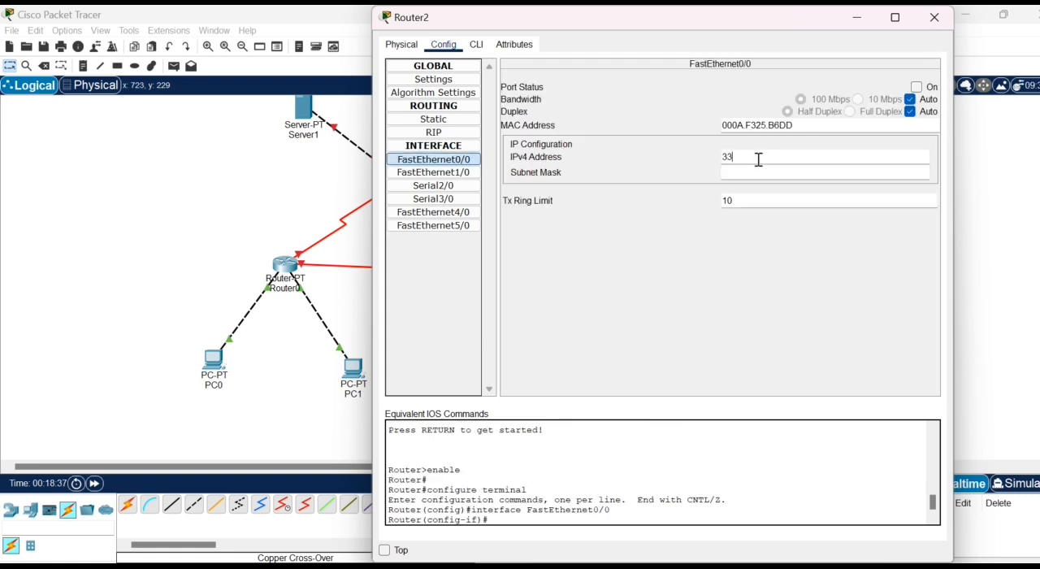
type(".2")
key("BackSpace")
type("33.33.3")
- Set the subnet mask of Router2's FastEthernet0/0 to 255.255.255.0 and turn the port on
left_click(748, 172)
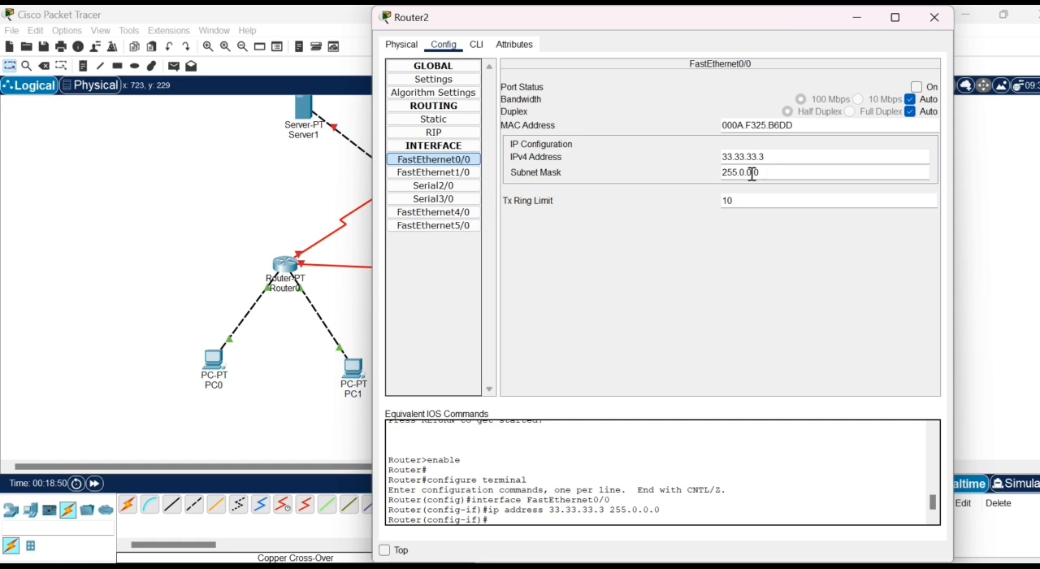
key("BackSpace")
key("BackSpace")
key("BackSpace")
type("255.255.")
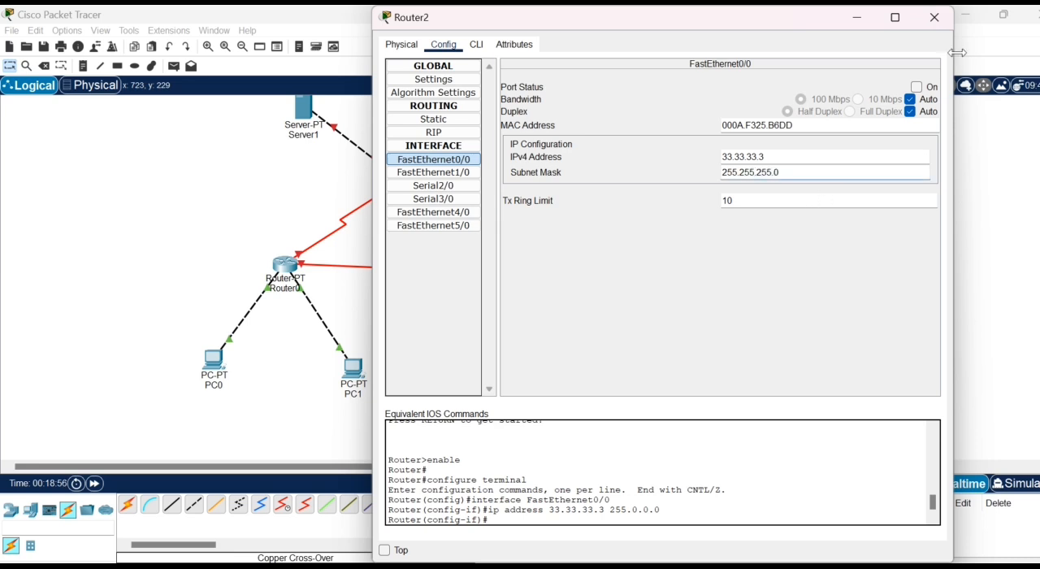
left_click(930, 88)
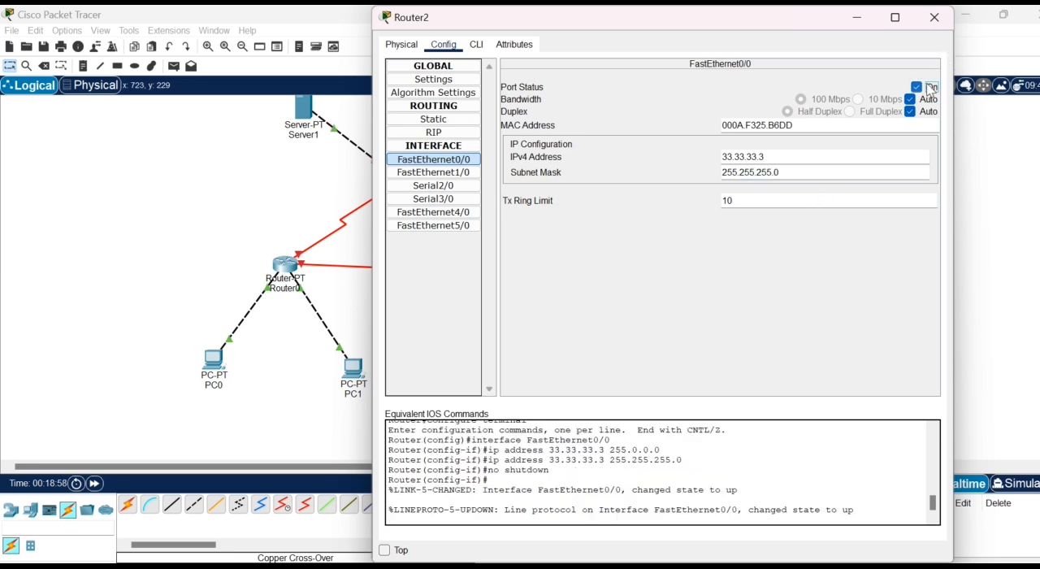
- Set the IPv4 address of Router2's FastEthernet1/0 to 43.43.43.3
left_click(433, 173)
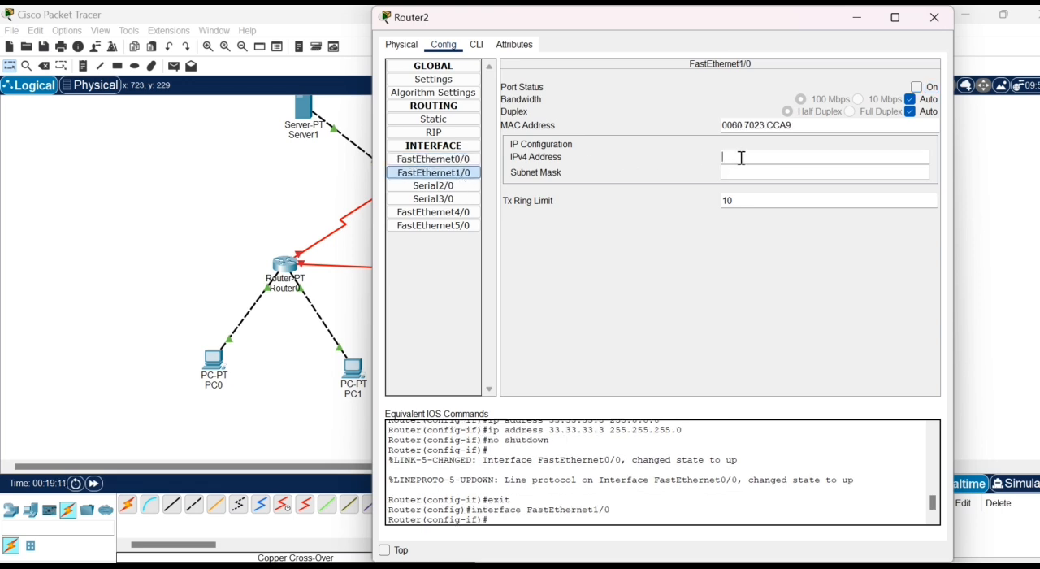
type("43.43.43.3")
- Set the subnet mask of Router2's FastEthernet1/0 to 255.255.255.0, turn the port on and close the router's configuration
left_click(744, 172)
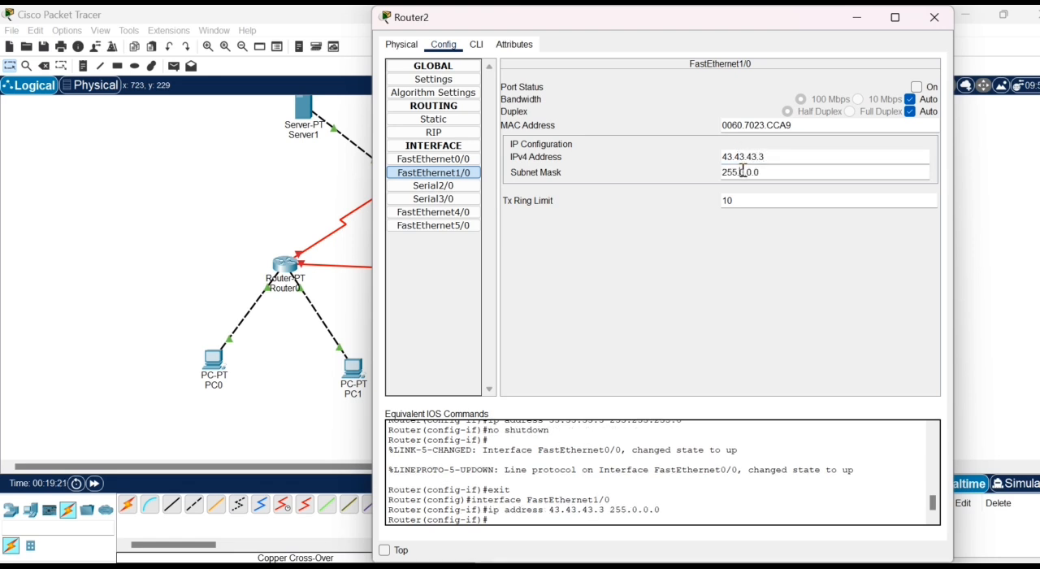
key("BackSpace")
type("255.255.")
key("Return")
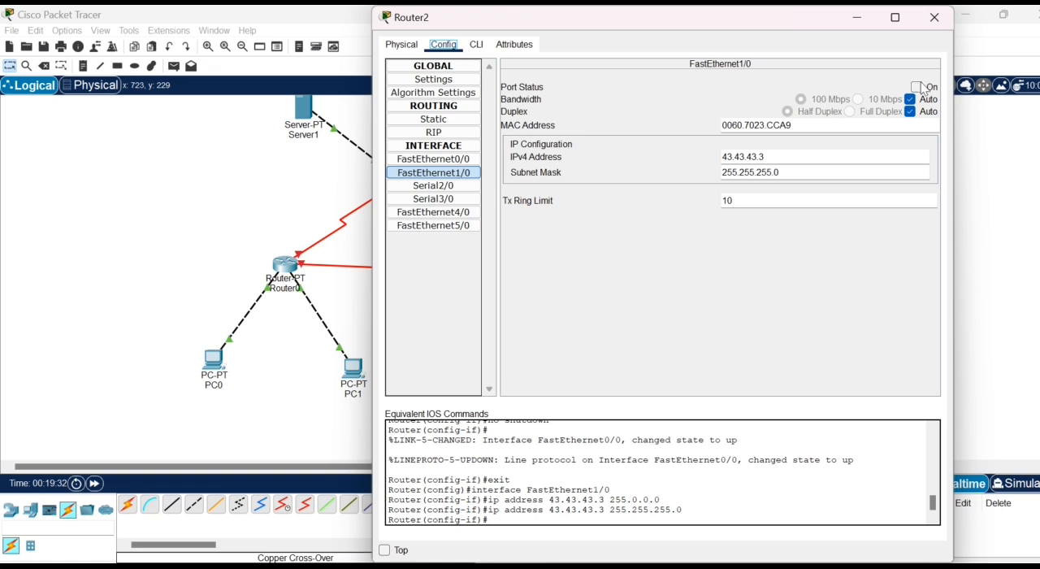
left_click(916, 86)
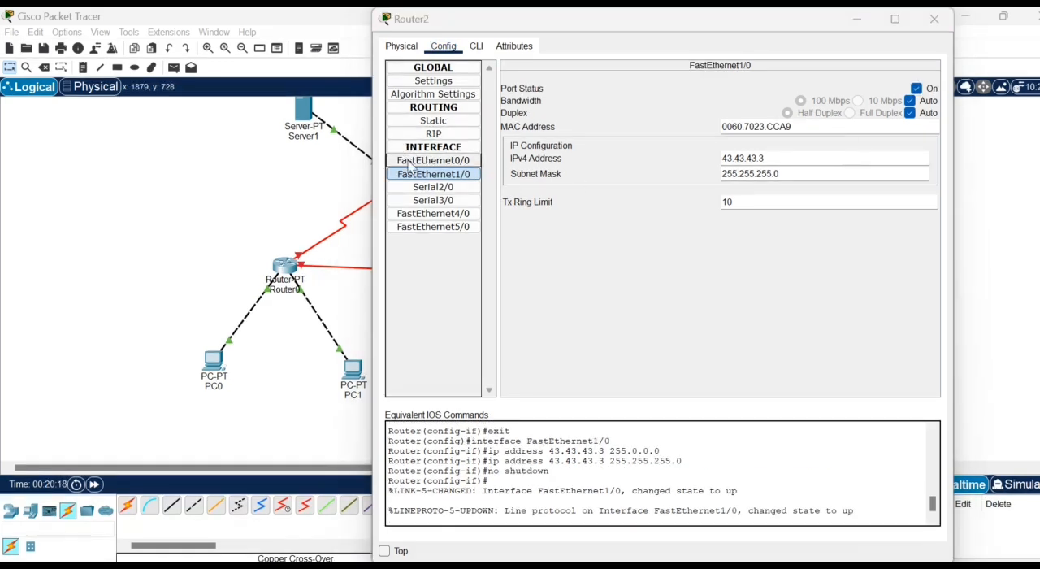
left_click(410, 163)
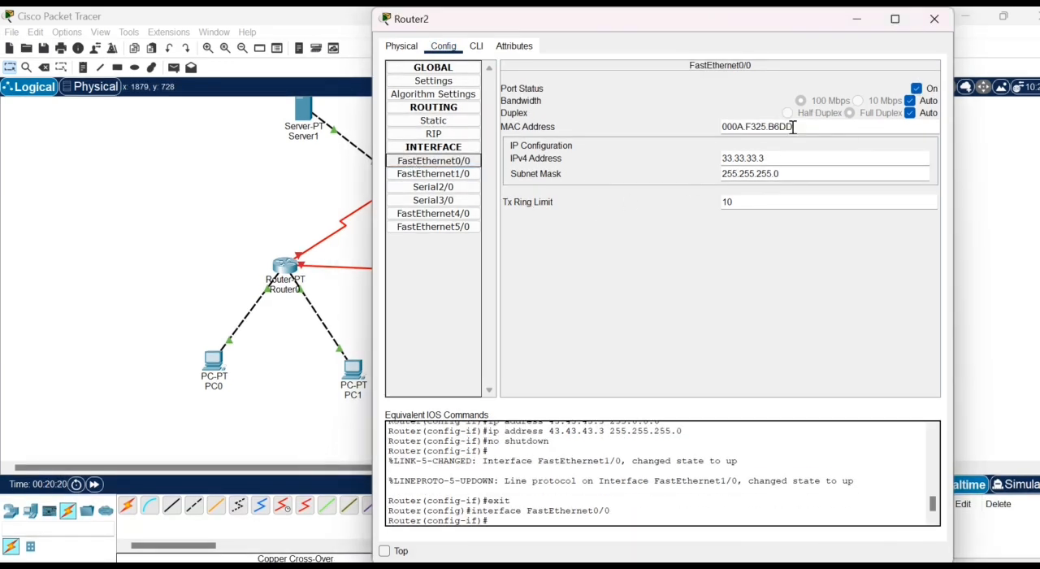
left_click(931, 18)
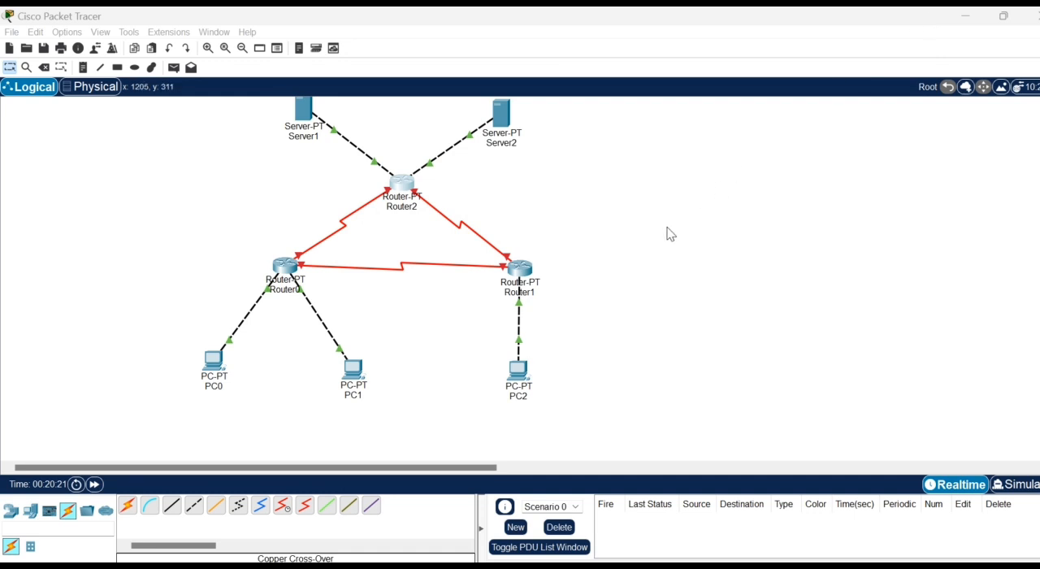
- Open Server1's IP configuration and set its static IPv4 address to 33.33.33.1
left_click(304, 112)
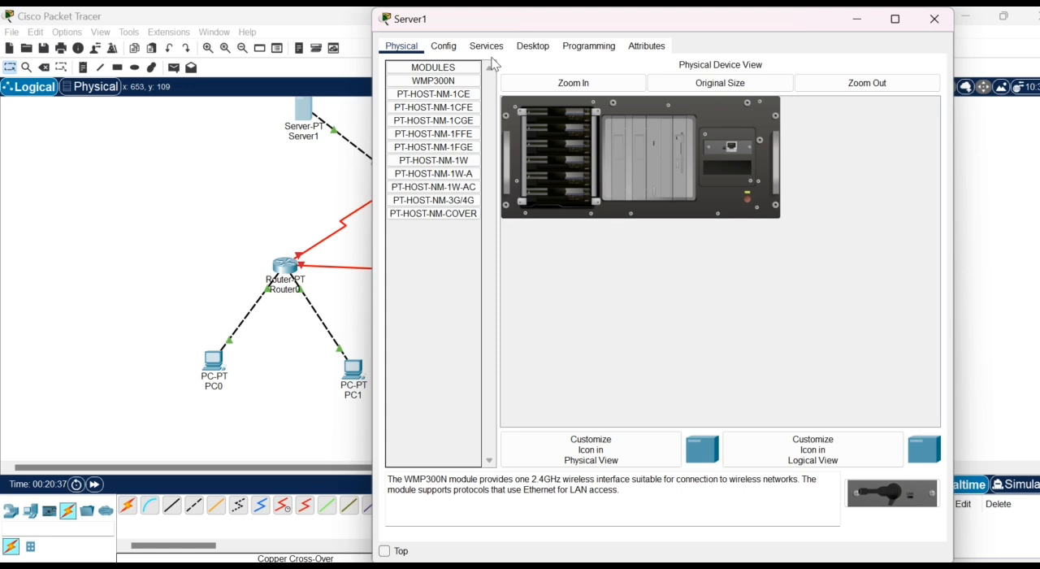
left_click(542, 44)
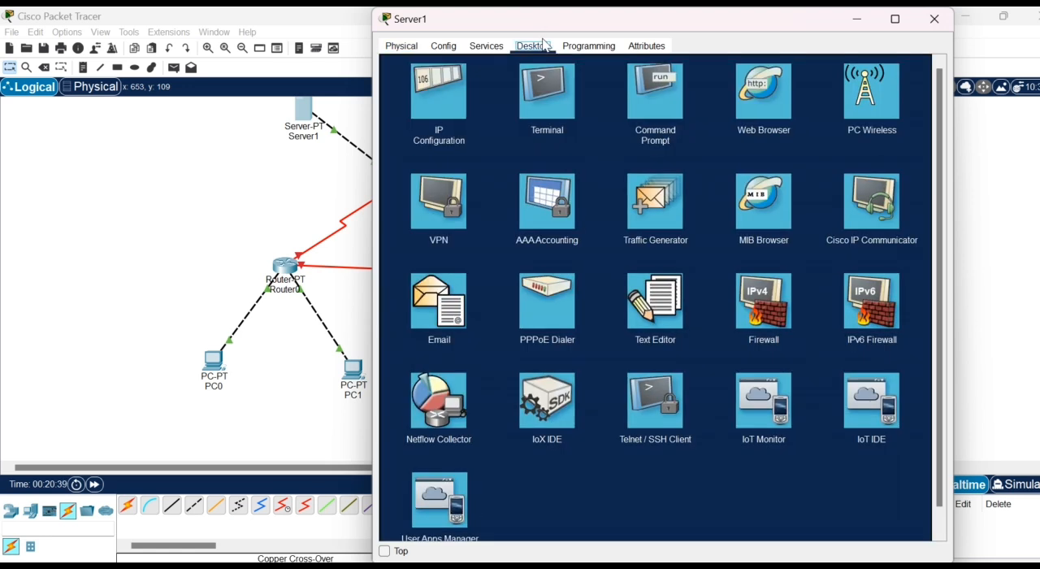
left_click(456, 113)
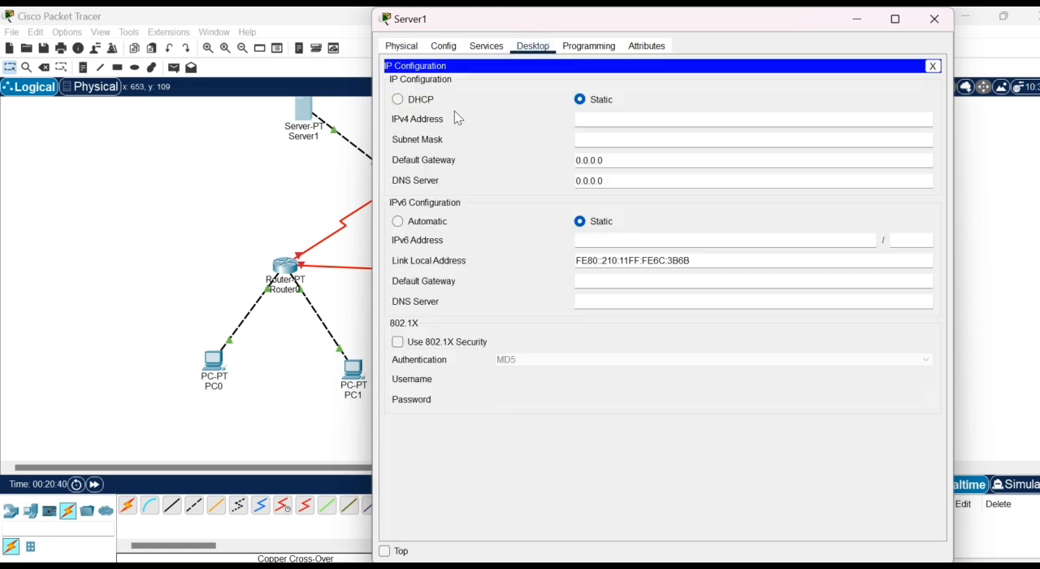
left_click(623, 123)
type("33.33.33.1")
- Set Server1's subnet mask to 255.255.255.0
left_click(659, 139)
key("BackSpace")
key("BackSpace")
key("BackSpace")
type("255.255")
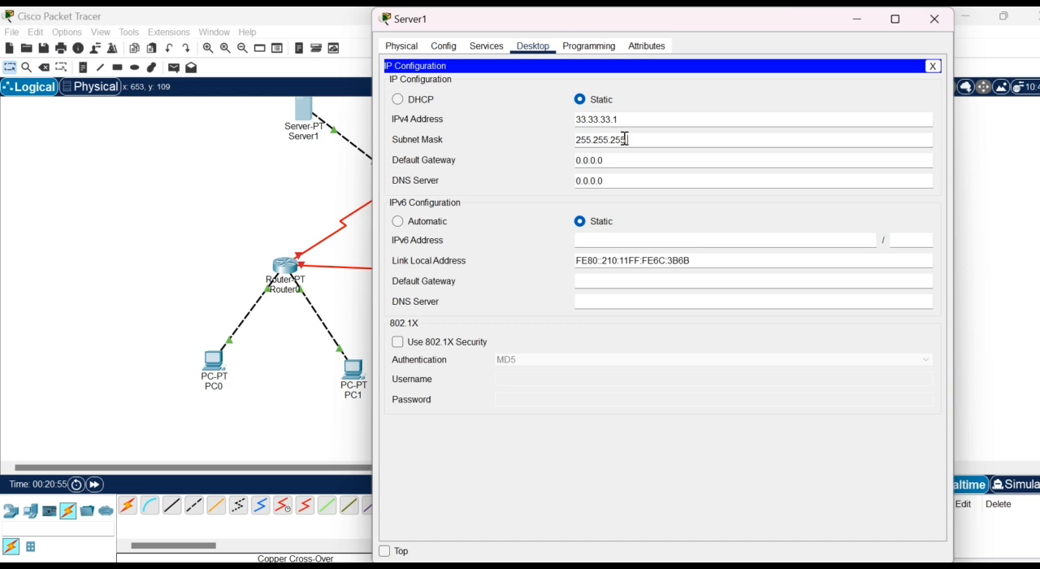
type(".0")
- Set Server1's default gateway to 33.33.33.3 and close its configuration
left_click(624, 155)
key("BackSpace")
key("BackSpace")
key("BackSpace")
key("BackSpace")
key("BackSpace")
key("BackSpace")
key("BackSpace")
type("33.33.33.3")
left_click(625, 156)
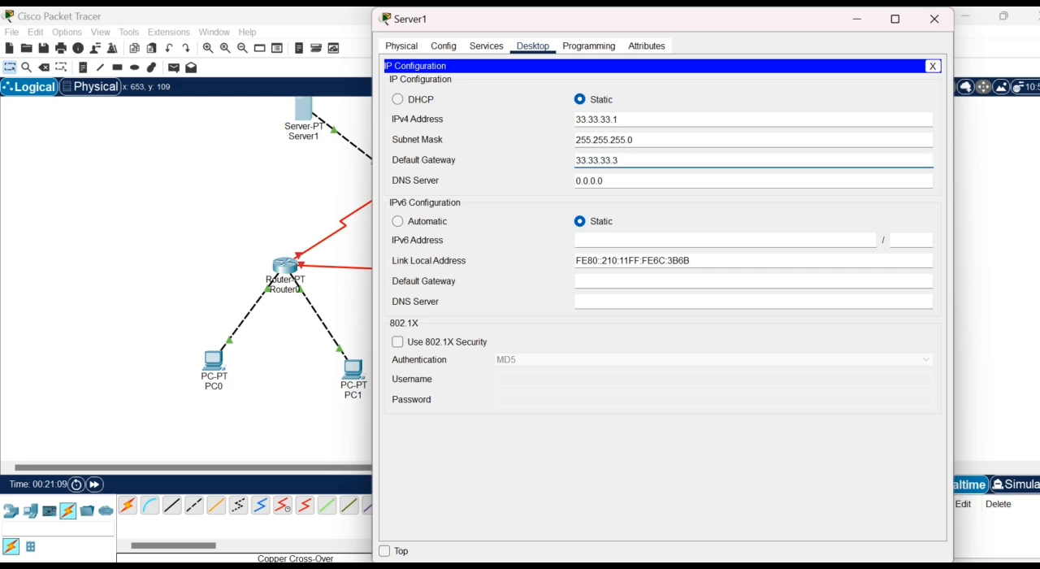
left_click(933, 20)
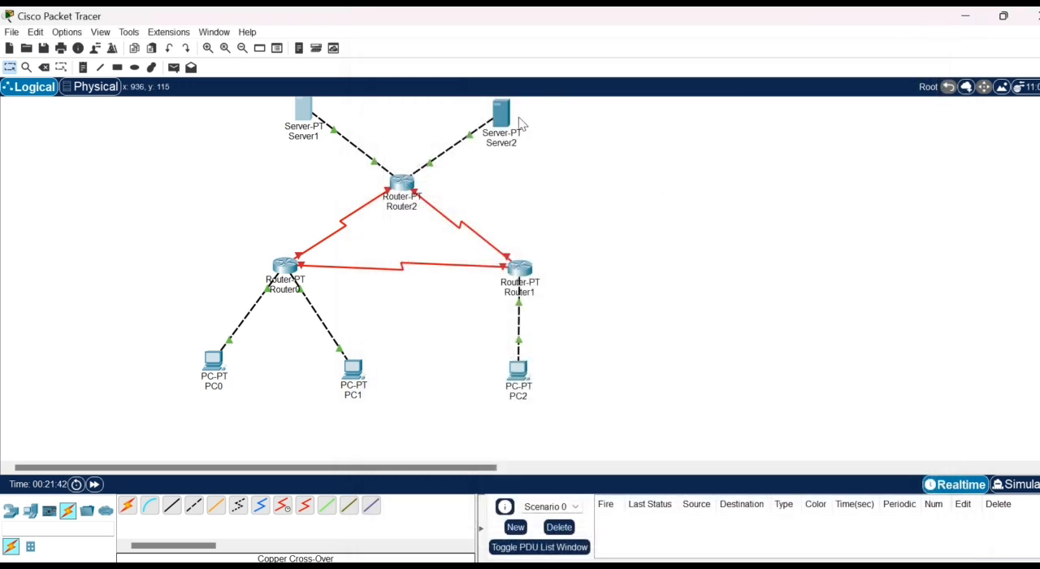
- Open Server2's IP configuration and set its static IPv4 address to 43.43.43.1
mouse_move(511, 119)
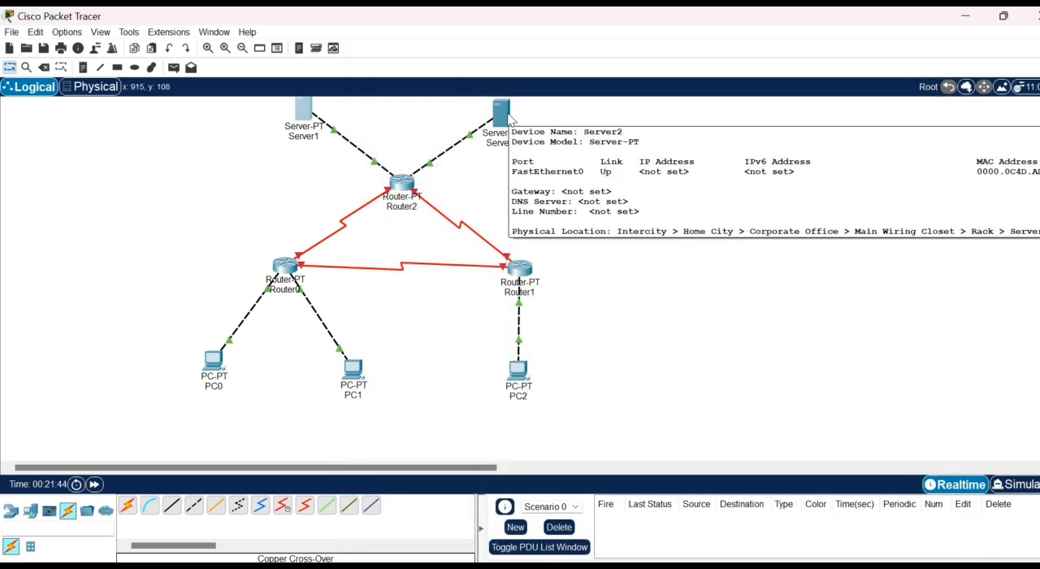
left_click(503, 113)
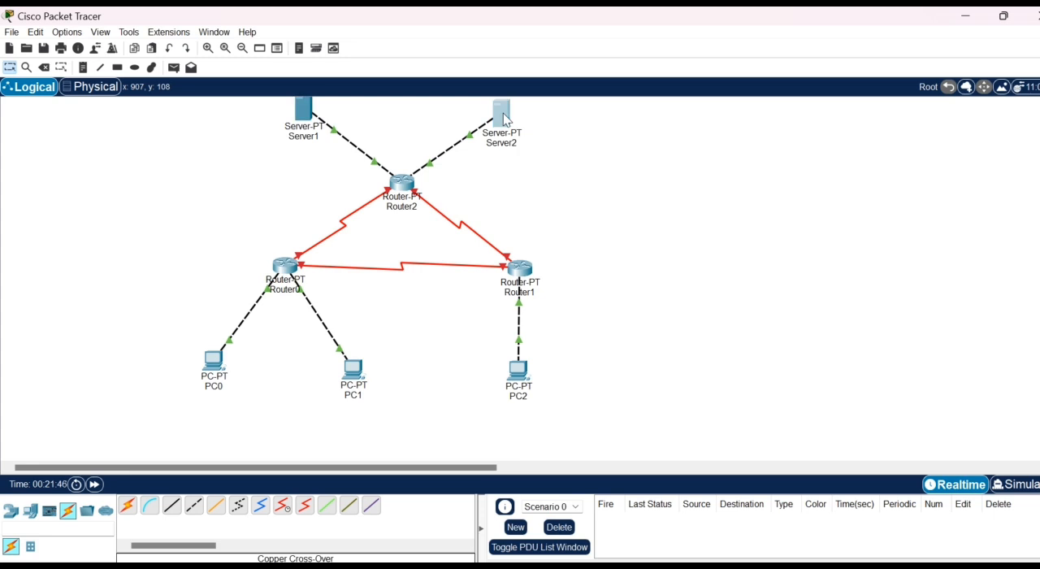
left_click(532, 48)
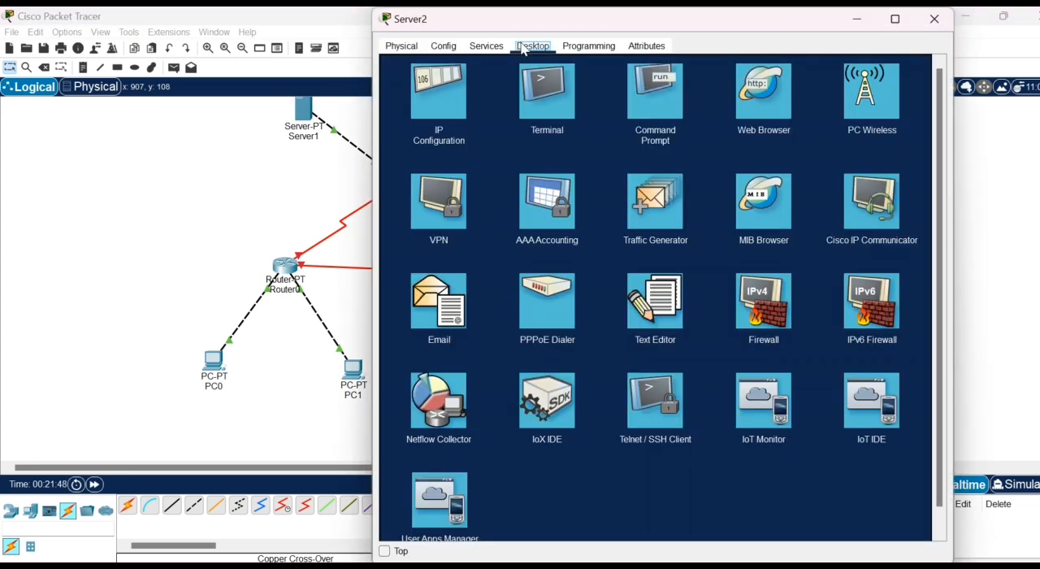
left_click(441, 130)
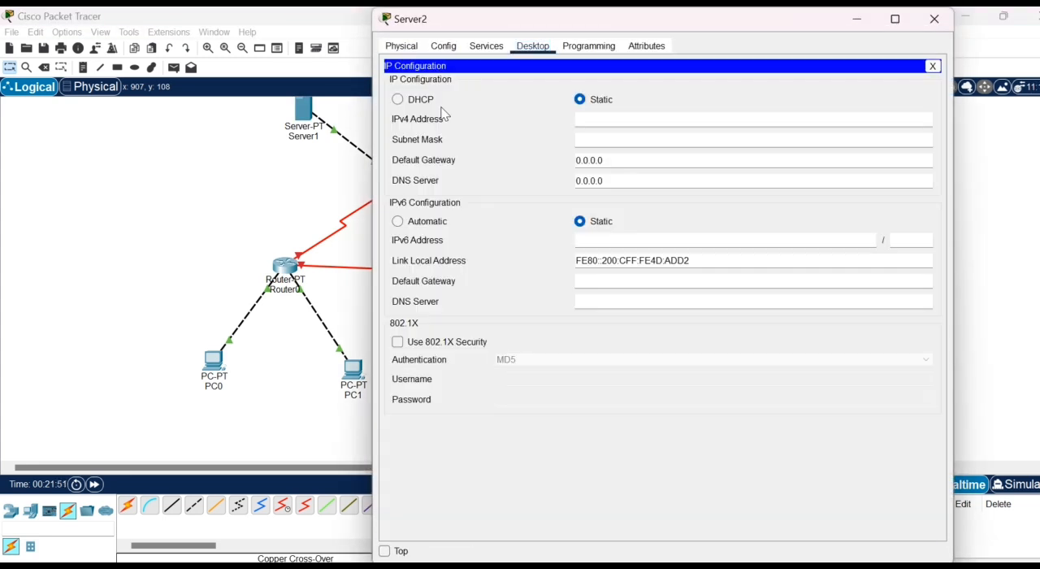
left_click(600, 119)
type("43.43.43")
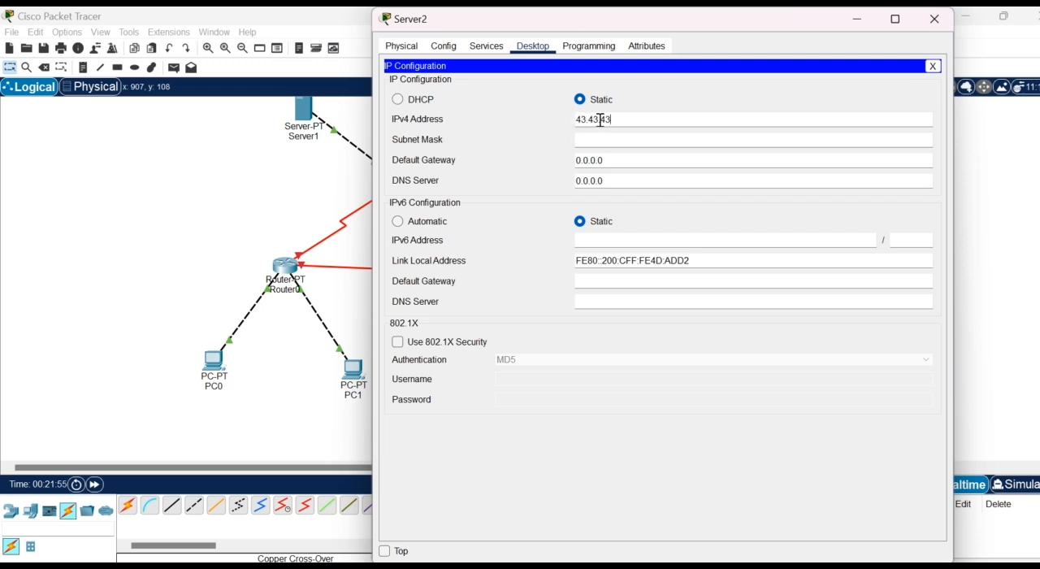
type(".1")
- Set Server2's subnet mask to 255.255.255.0
left_click(602, 140)
type("255.0.0.0")
left_click_drag(608, 140, 592, 140)
type("255.255.255.0")
- Set Server2's default gateway to 43.43.43.3 and close its configuration
left_click_drag(661, 155, 575, 161)
type("43.43.")
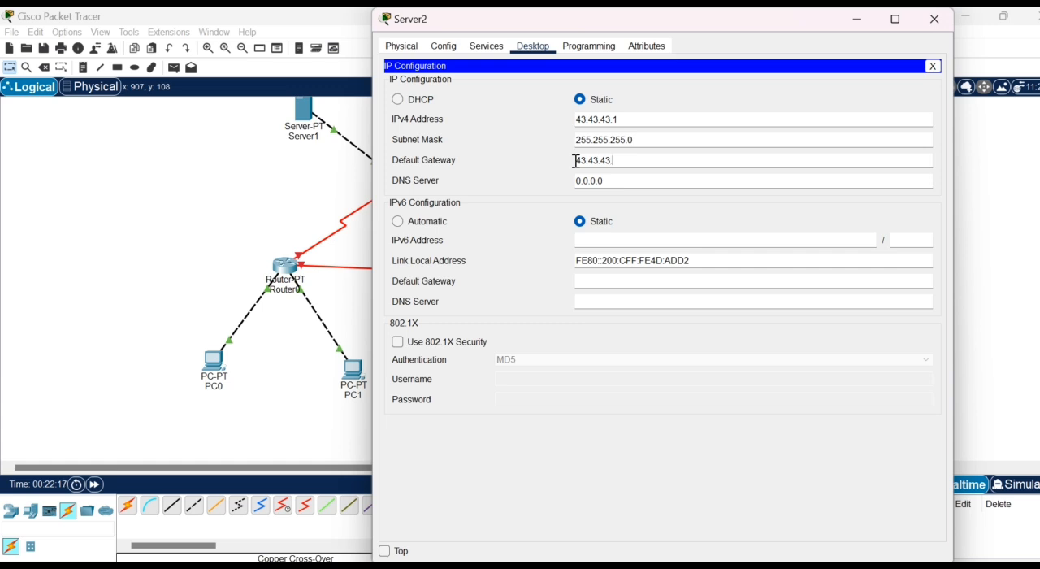
type("43.3")
left_click(934, 19)
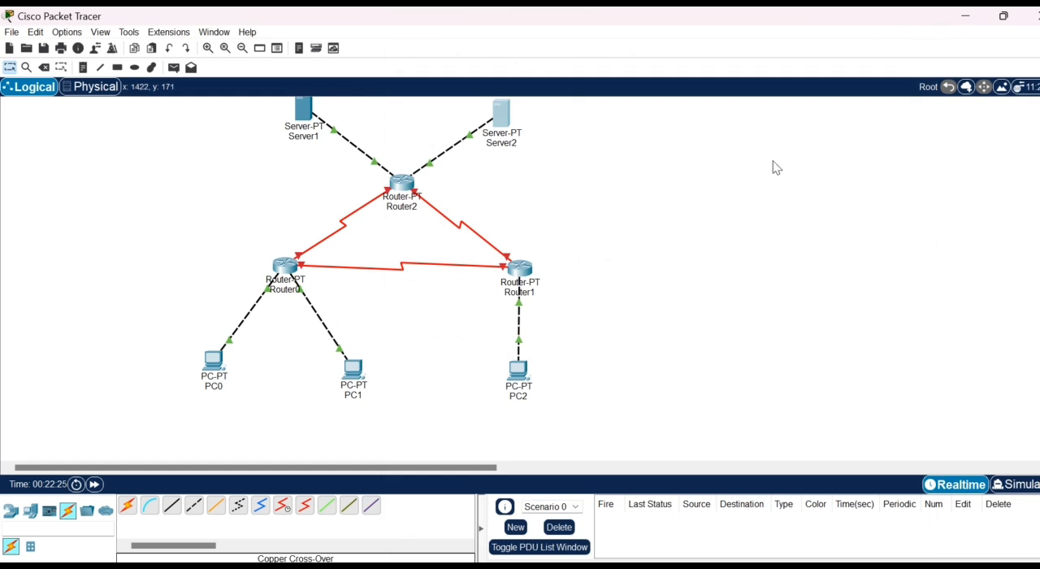
- Send a simple PDU from Server1 to Server2 and play its transmission in Simulation mode to test connectivity
left_click(174, 69)
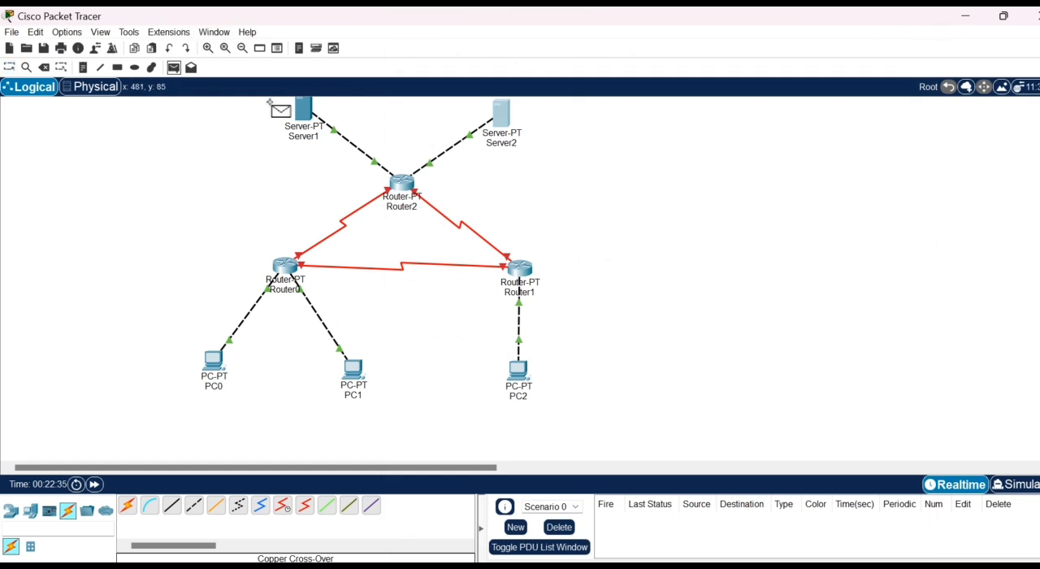
left_click(303, 107)
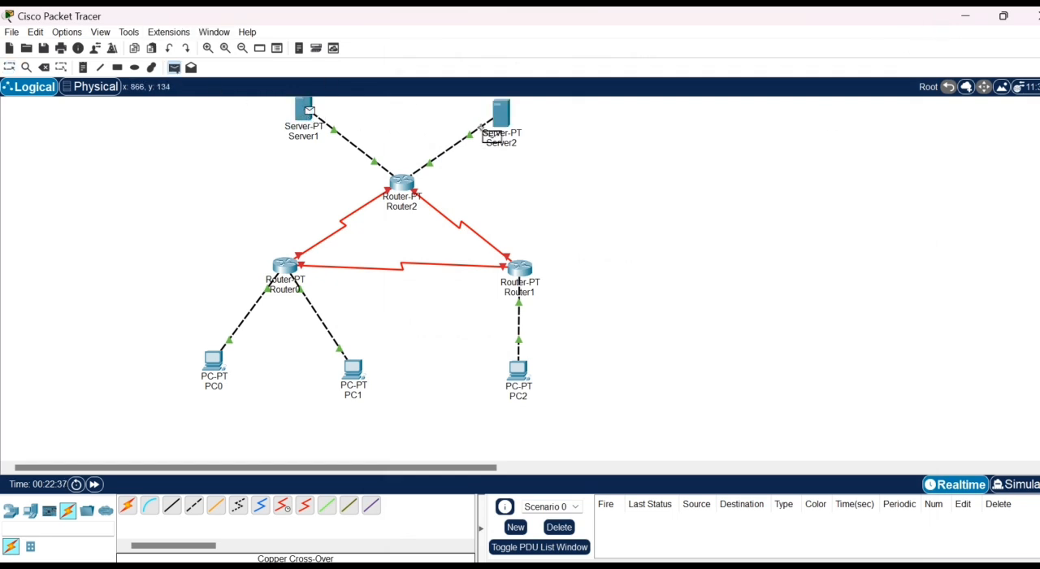
left_click(503, 130)
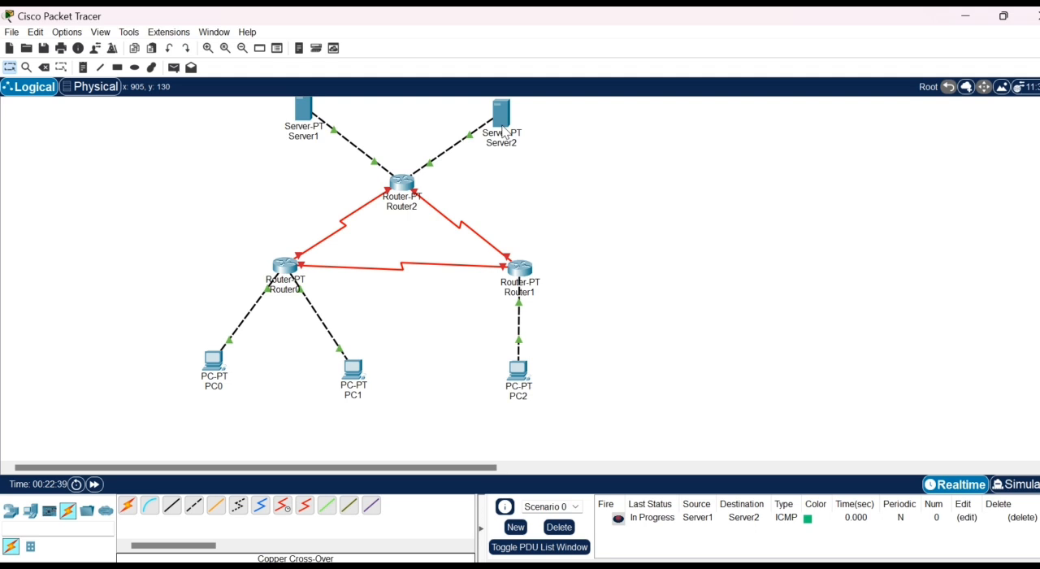
left_click(1017, 486)
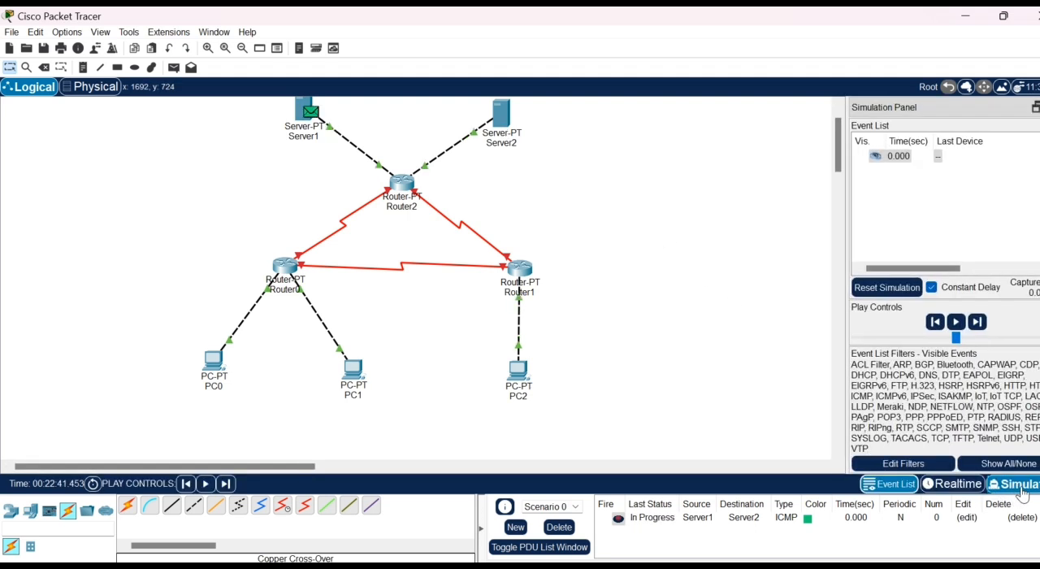
left_click(956, 323)
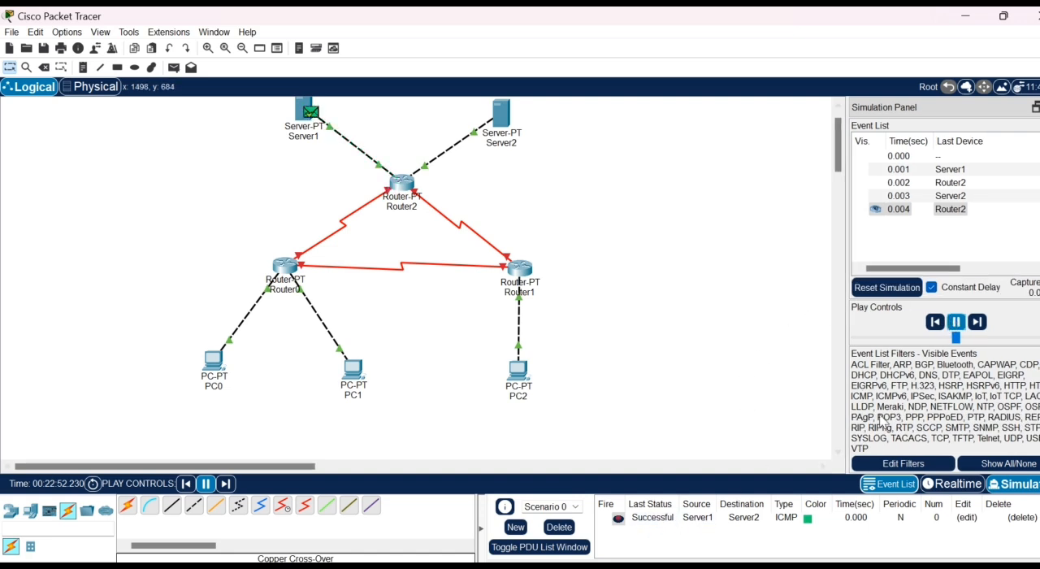
left_click(958, 325)
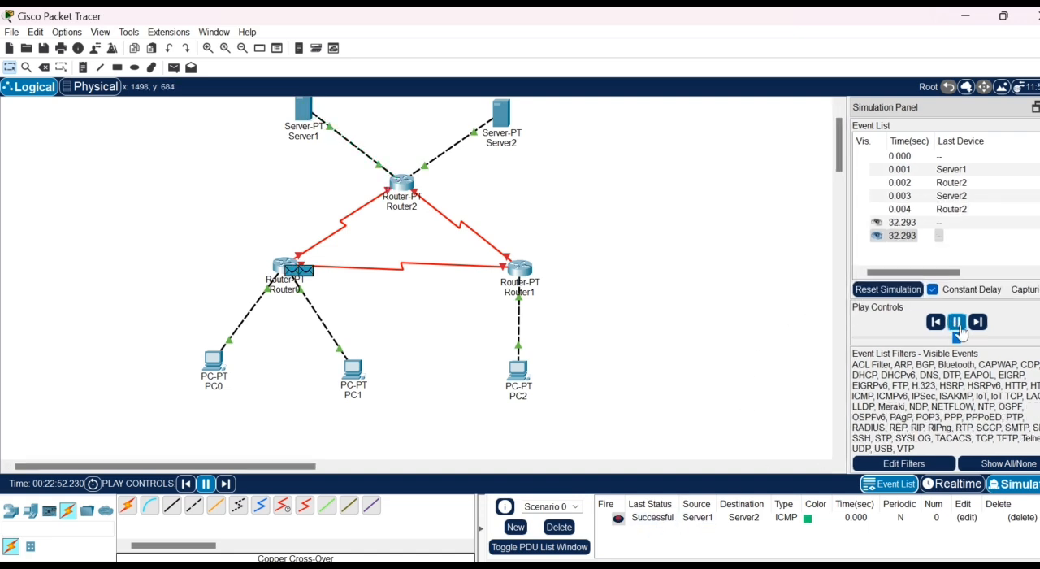
- Delete the PDU test scenario and return to Realtime mode
left_click(559, 527)
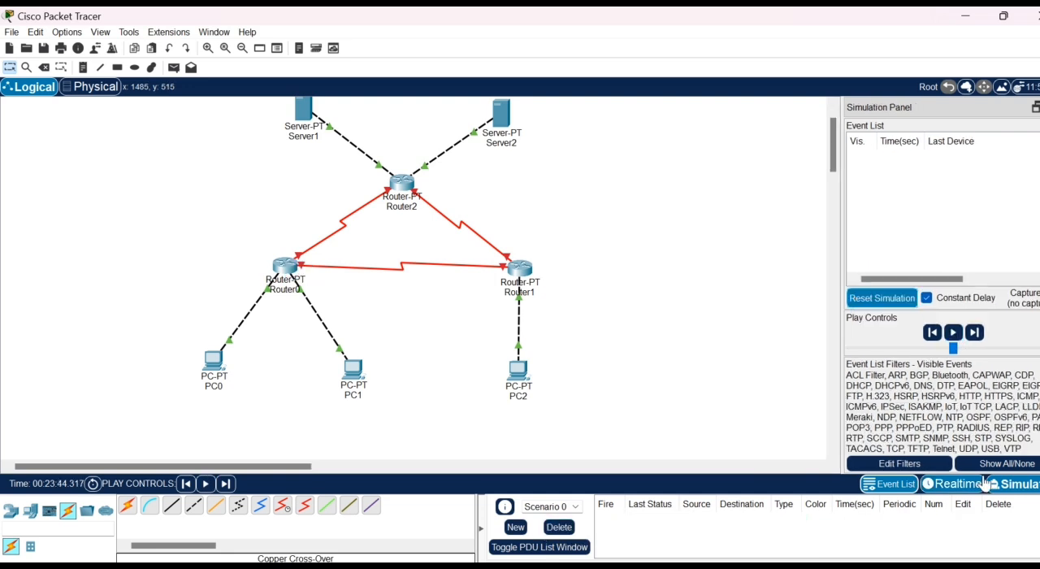
left_click(959, 484)
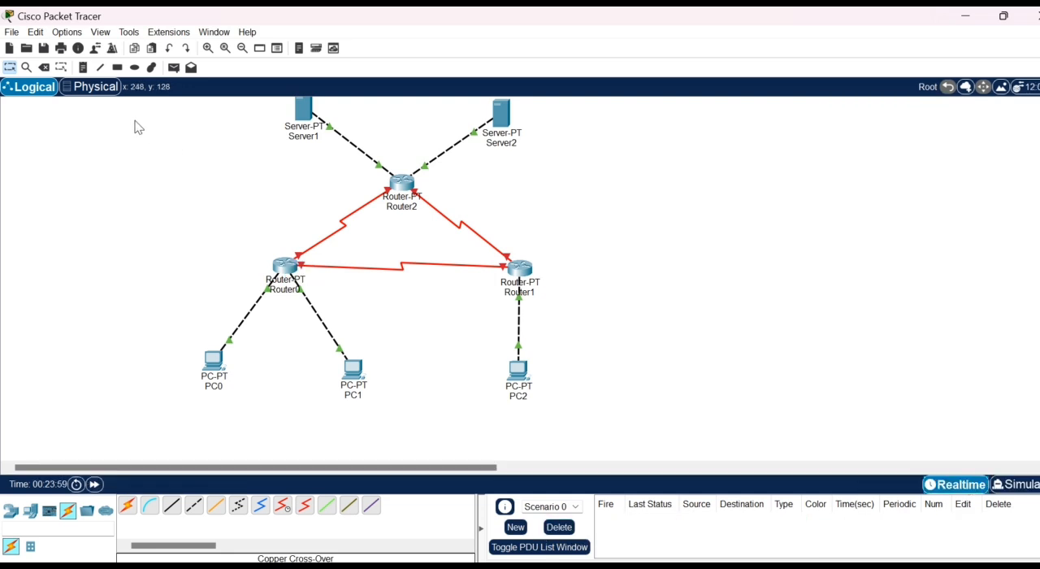
- Add a note reading 12.12.12.0/24 beneath the serial link between Router0 and Router1
left_click(83, 68)
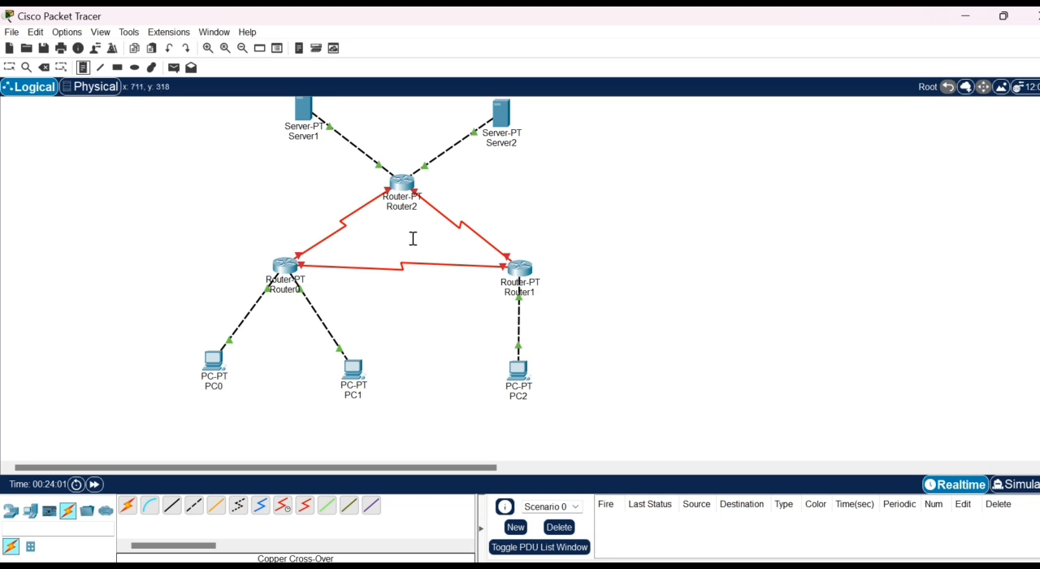
left_click(394, 282)
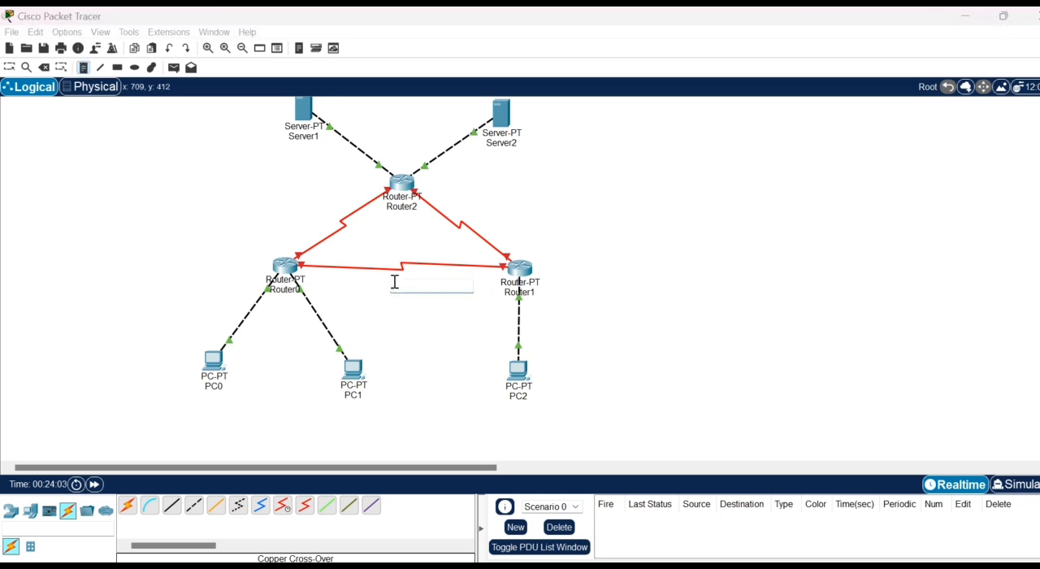
type("12.12.12.0")
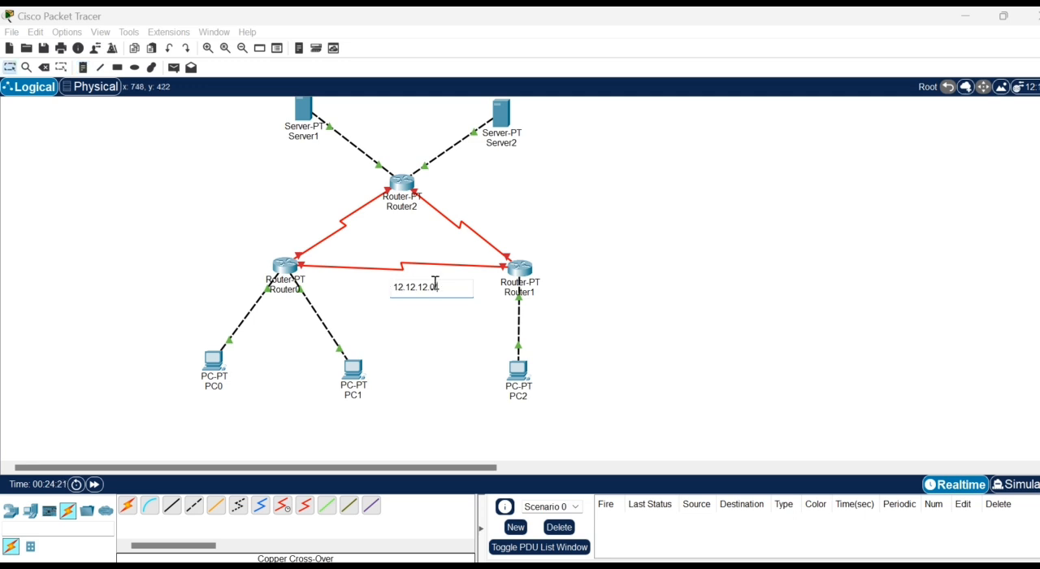
type("/24")
- Label the Router1–Router2 serial link 23.23.23.0/24 and the Router0–Router2 serial link 13.13.13.0/24
left_click(90, 70)
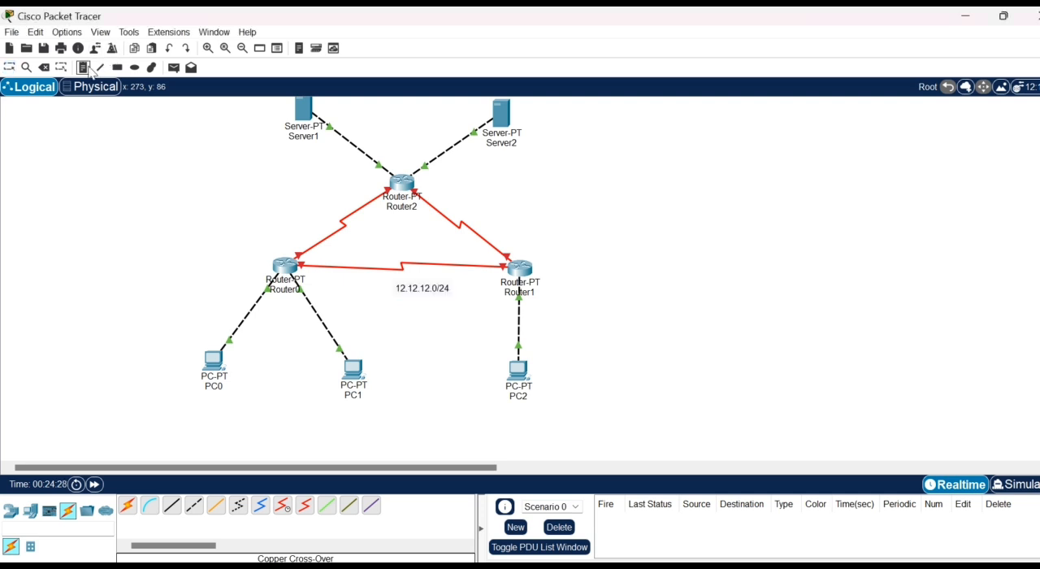
left_click(471, 209)
type("23")
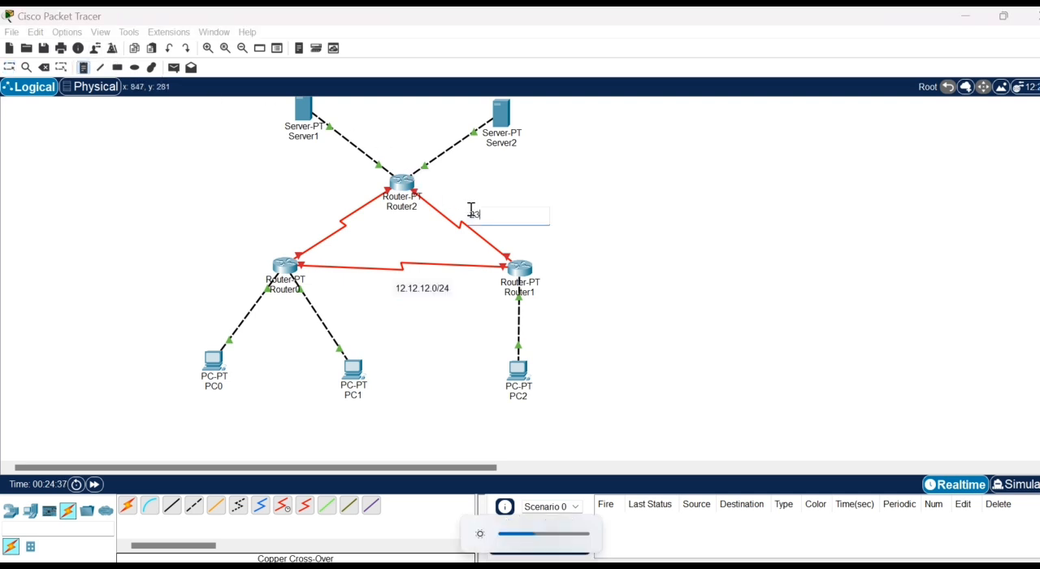
type(".")
type(".23.0/24")
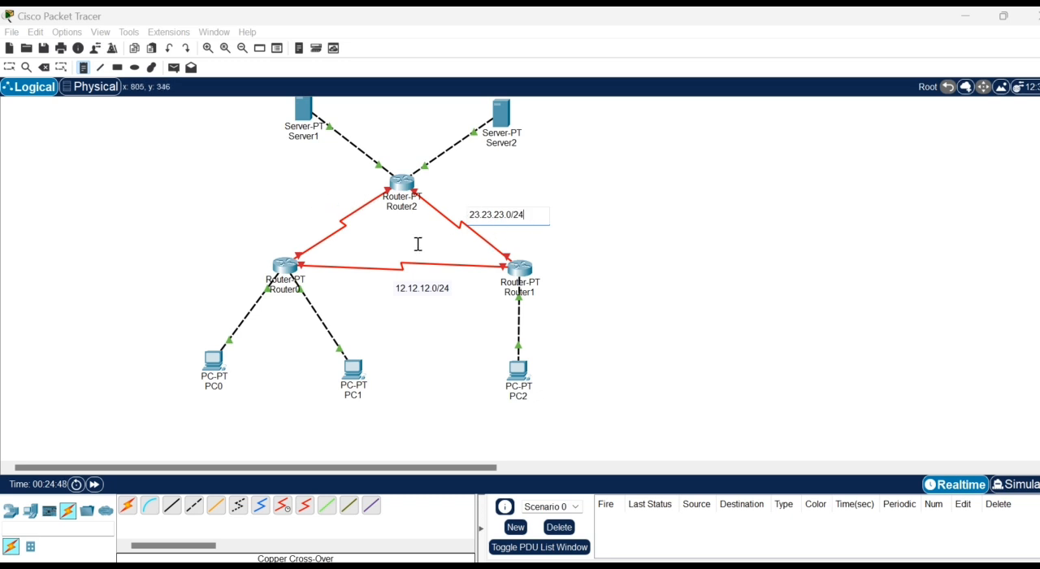
left_click(308, 228)
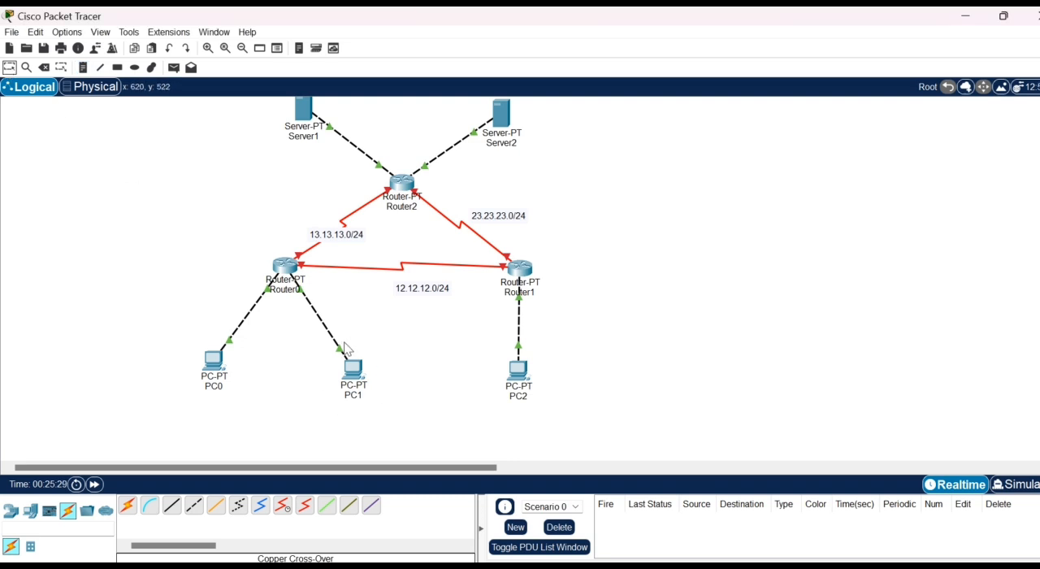
- Set the IPv4 address of Router0's Serial2/0 interface to 12.12.12.1
left_click(284, 266)
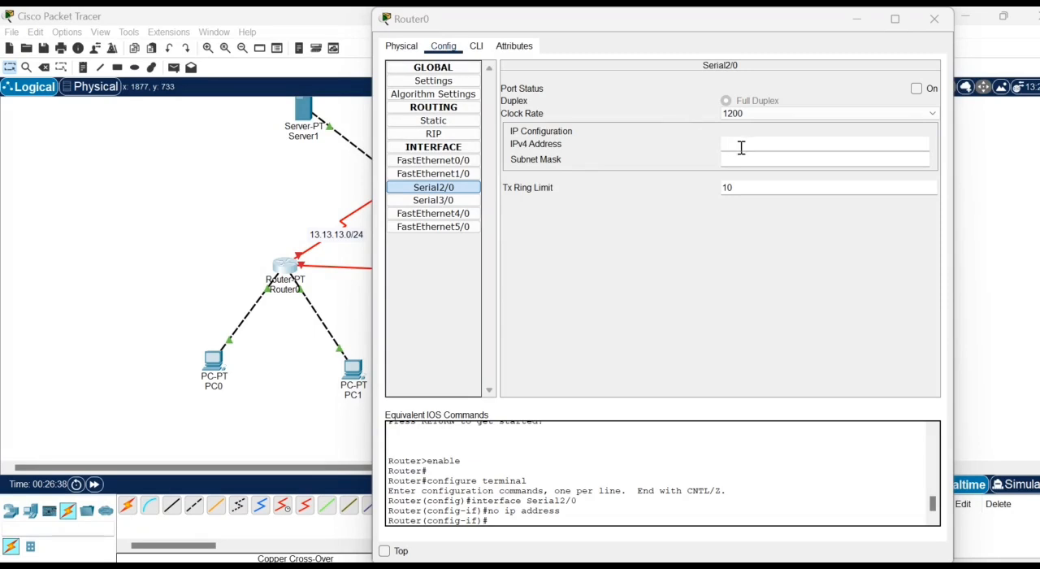
left_click(741, 147)
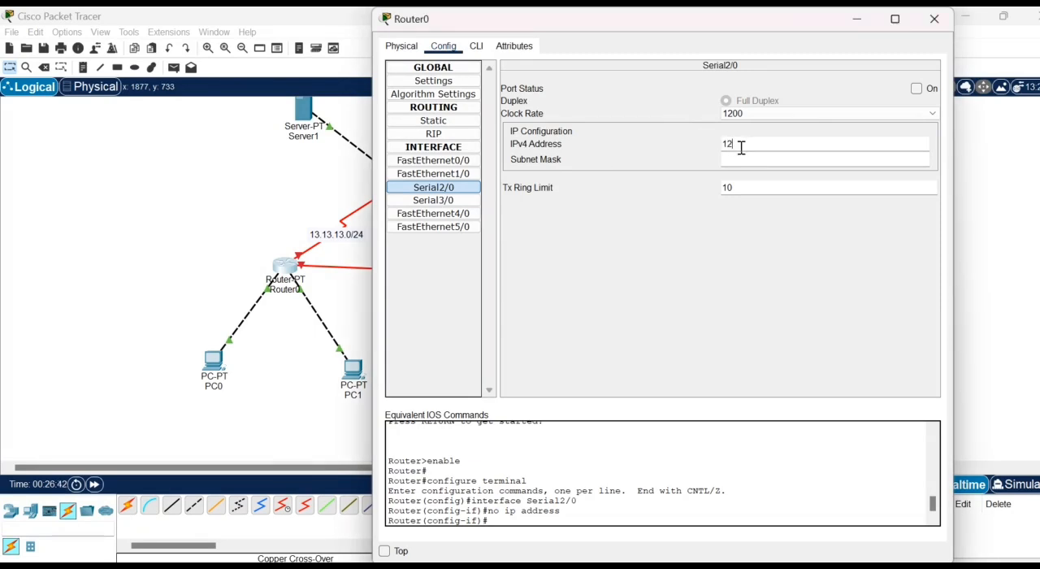
type("12.12.12.1")
- Set the subnet mask of Router0's Serial2/0 to 255.255.255.0 and turn the port on
left_click(743, 157)
key("BackSpace")
key("BackSpace")
key("BackSpace")
key("BackSpace")
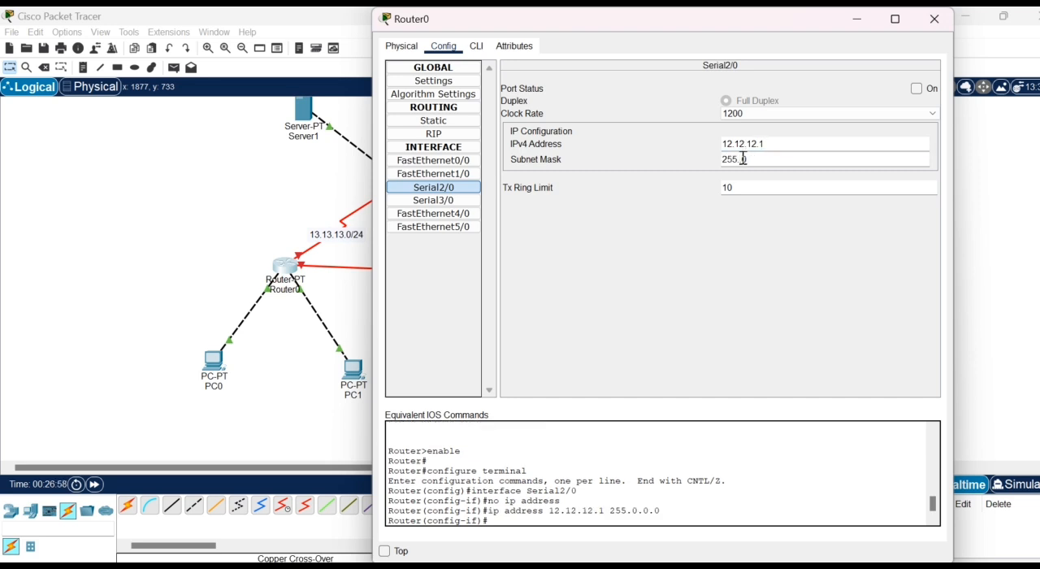
type("255.255.")
left_click(929, 90)
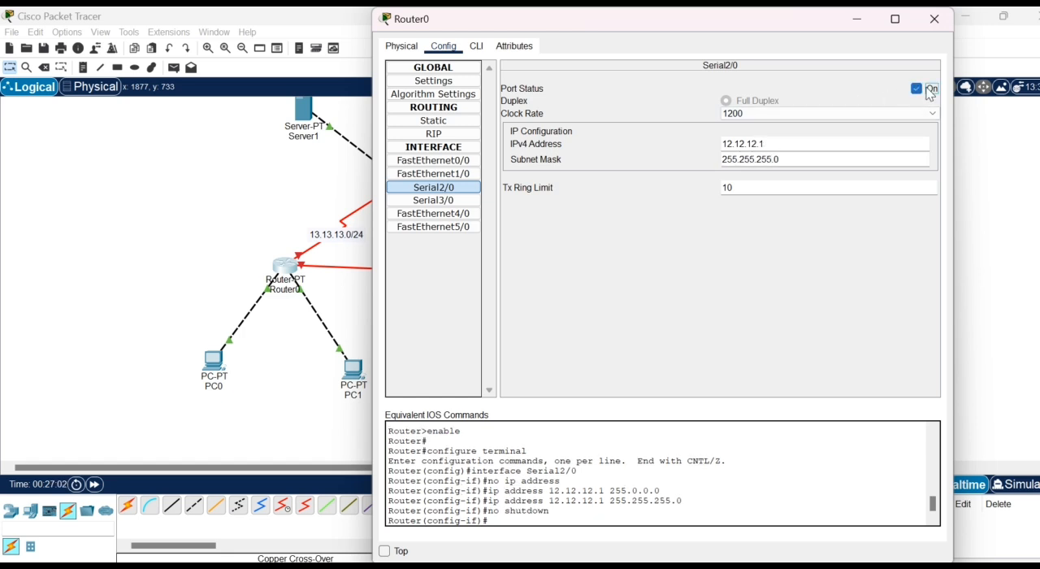
- Set the IPv4 address of Router0's Serial3/0 interface to 13.13.13.1
left_click(437, 203)
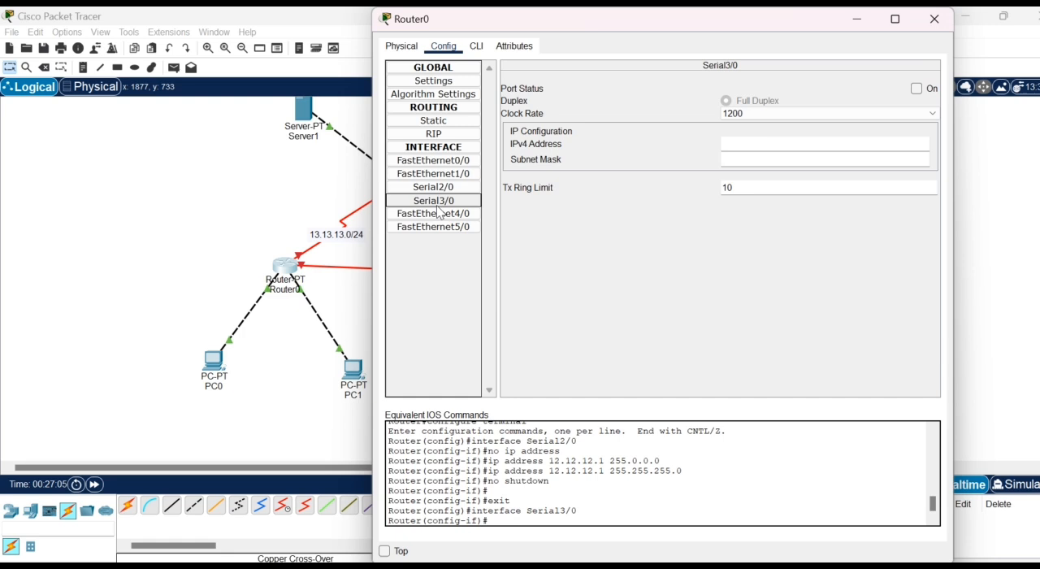
left_click(756, 142)
type("13")
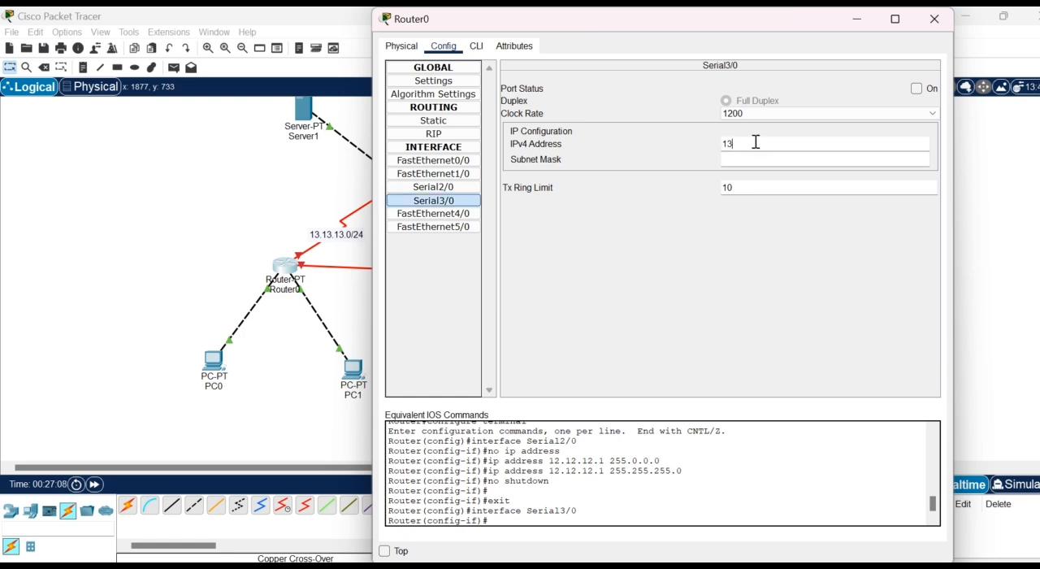
type(".13.13.1")
- Set Router0's Serial3/0 subnet mask to 255.255.255.0 and turn the port on, closing the router's configuration
left_click(756, 158)
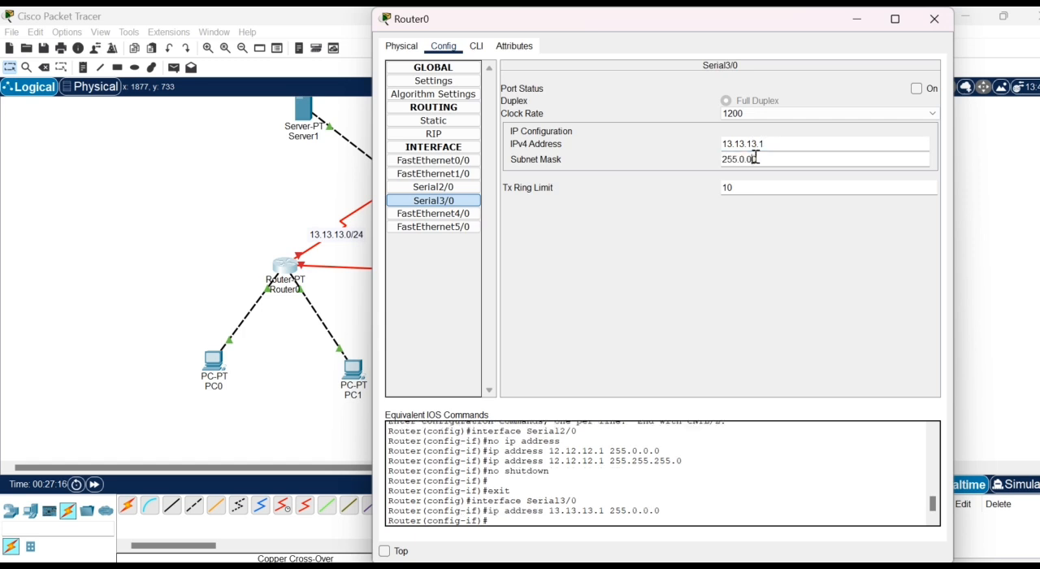
key("BackSpace")
key("BackSpace")
key("BackSpace")
key("BackSpace")
key("BackSpace")
type("255.255.")
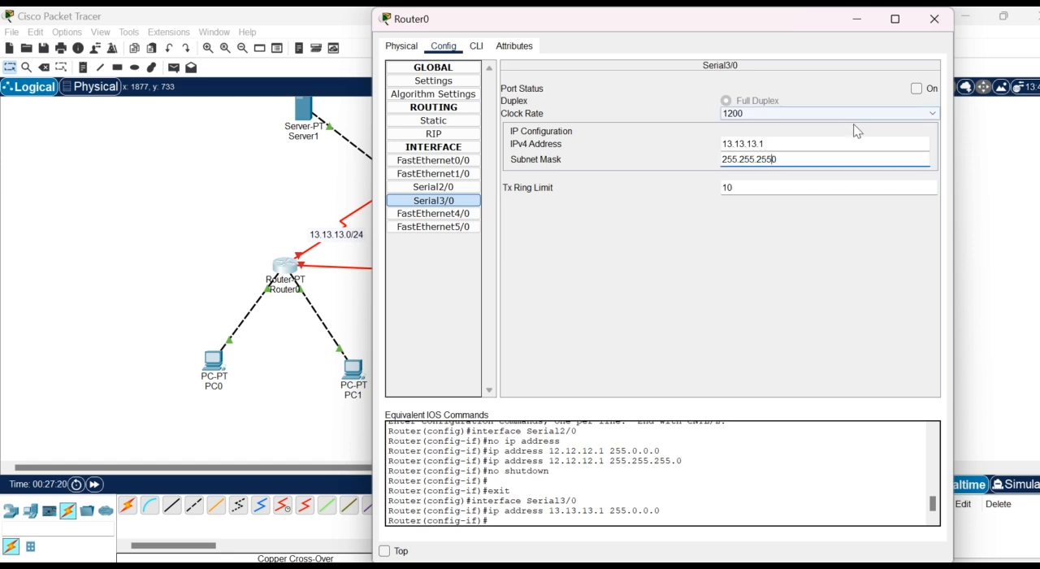
left_click(916, 89)
left_click(934, 18)
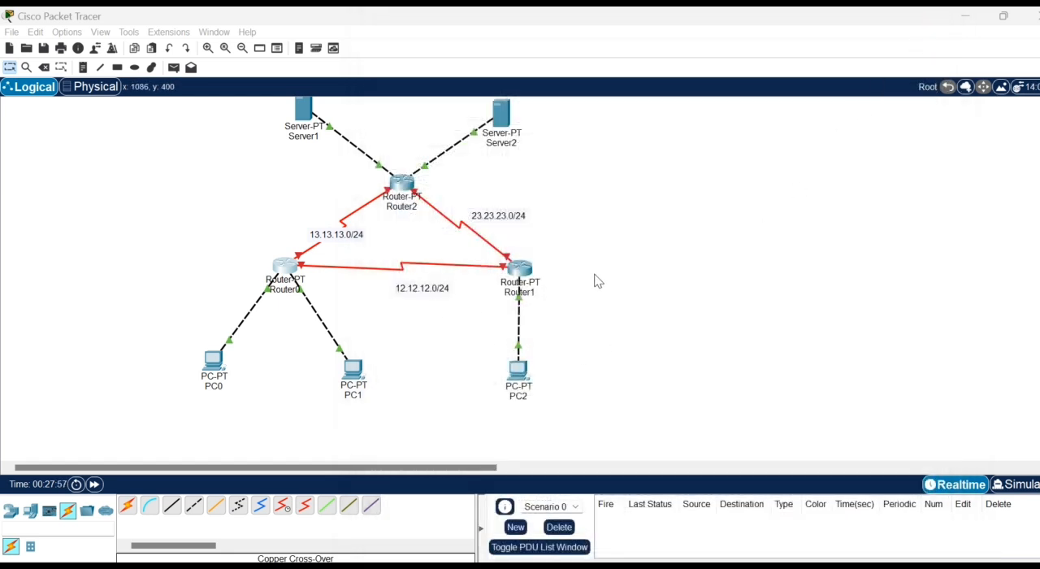
- Set the IPv4 address of Router1's Serial2/0 interface to 12.12.12.2
left_click(520, 276)
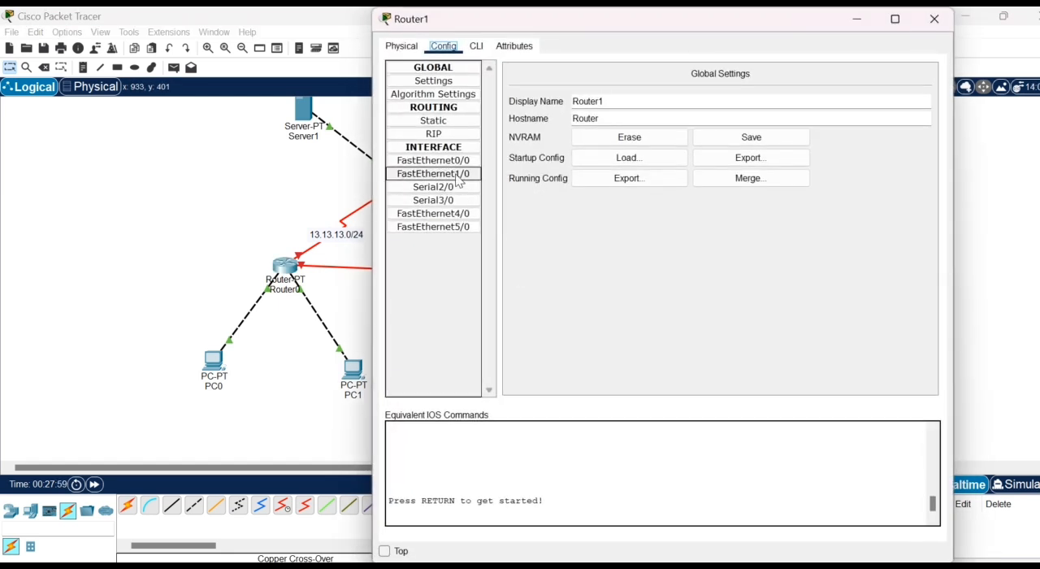
left_click(433, 191)
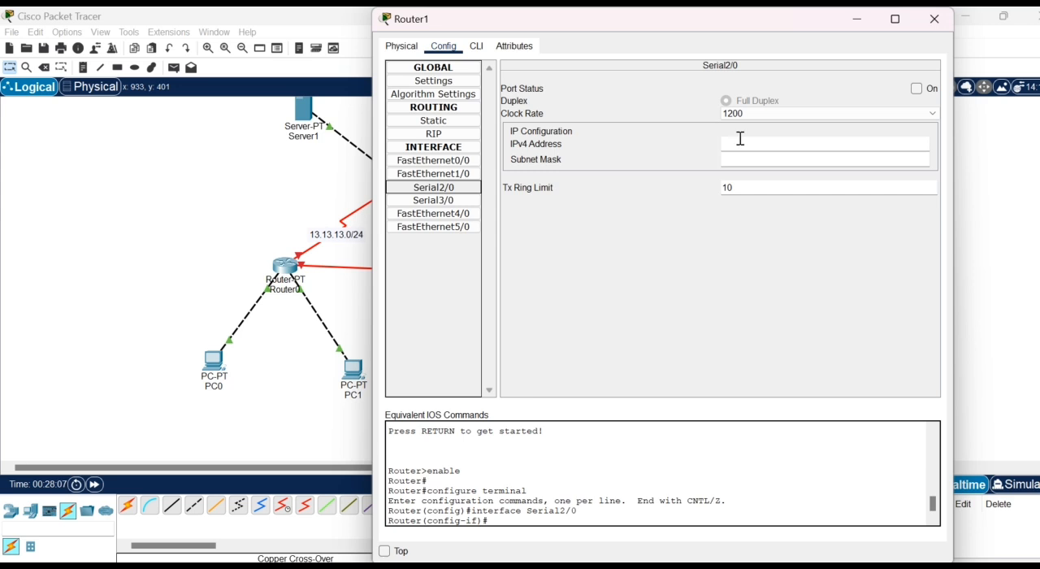
left_click(740, 140)
type("12")
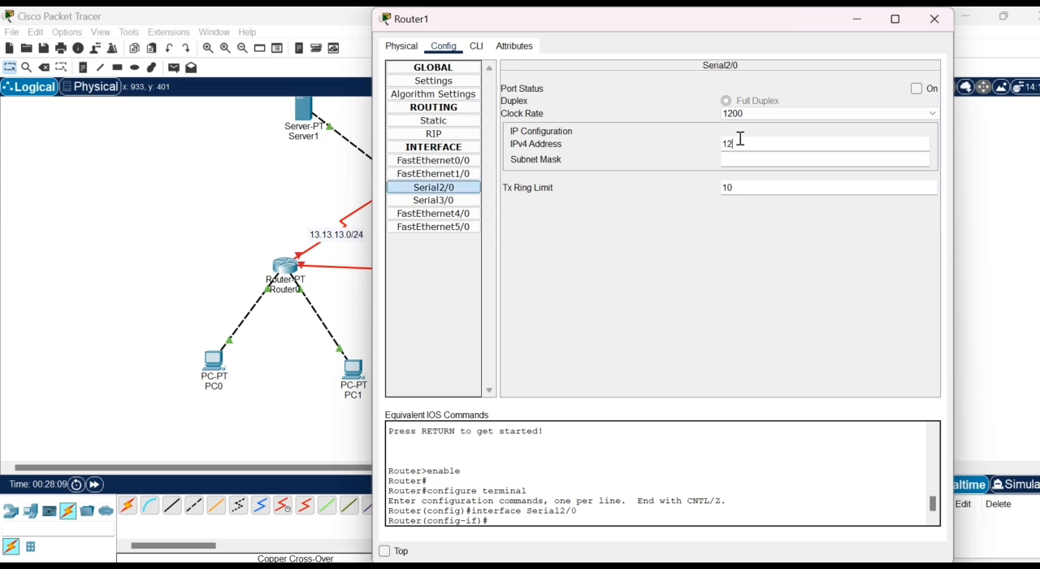
type(".12.12.2")
- Set the subnet mask of Router1's Serial2/0 to 255.255.255.0 and turn the port on
left_click(749, 159)
key("BackSpace")
key("BackSpace")
key("BackSpace")
key("BackSpace")
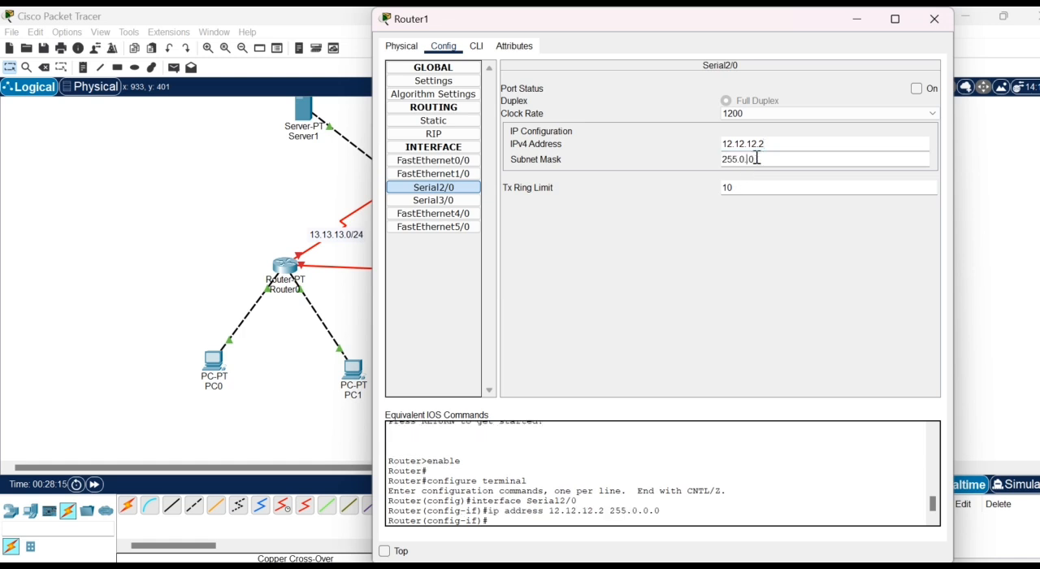
type("255.255.")
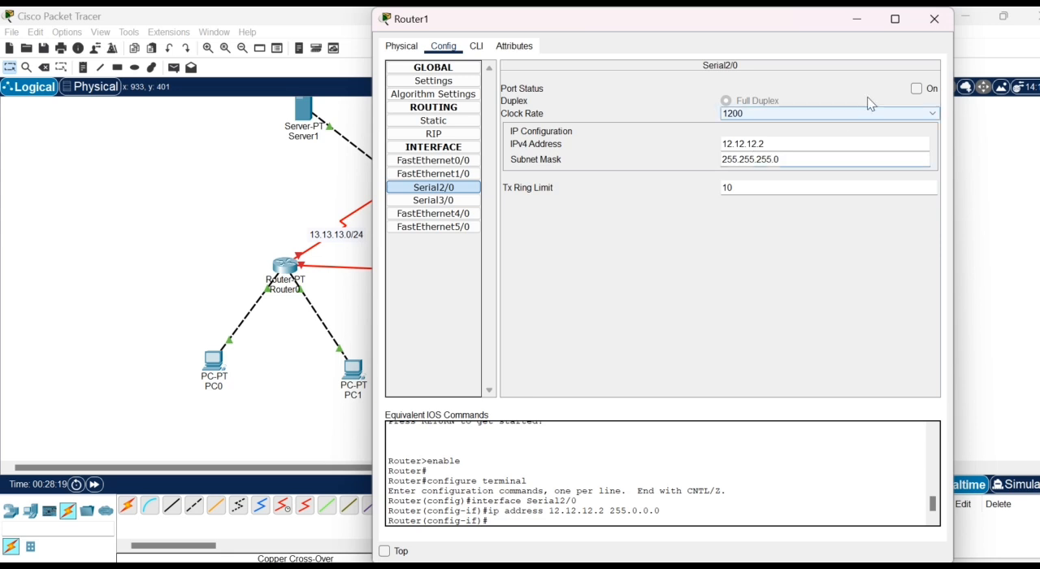
left_click(916, 88)
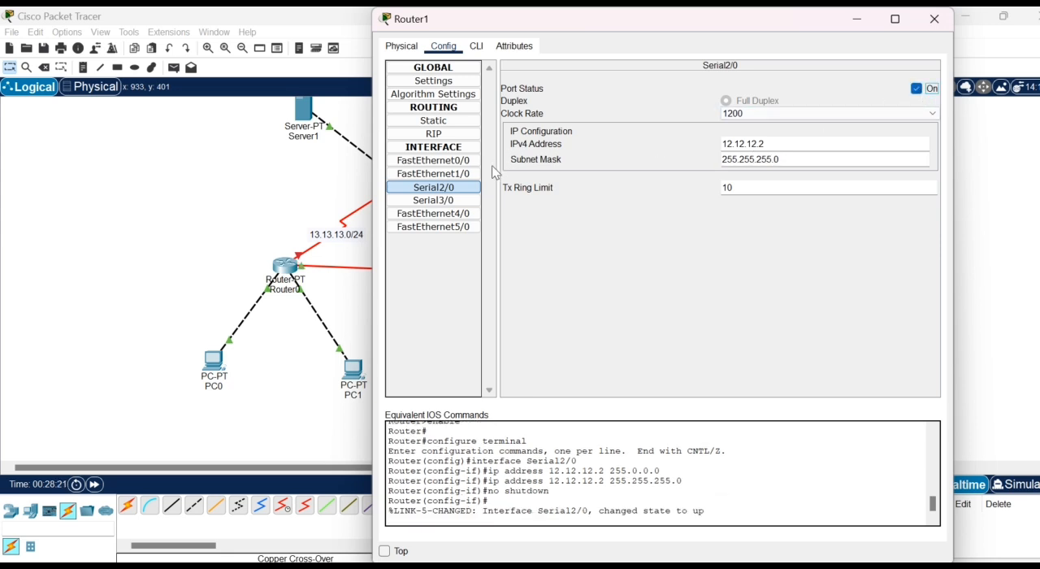
- Set the IPv4 address of Router1's Serial3/0 interface to 23.23.23.2
left_click(456, 203)
left_click(769, 144)
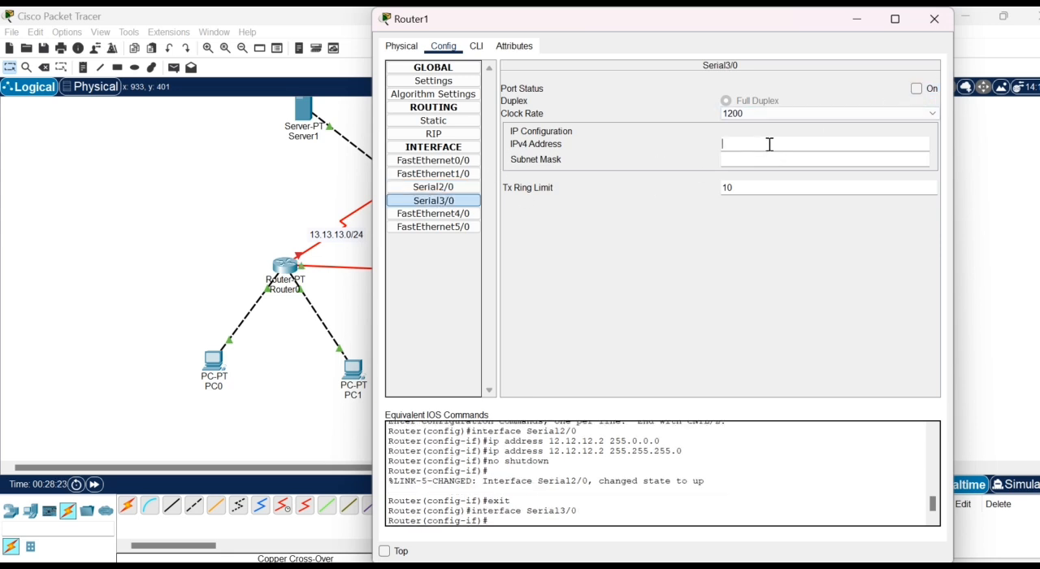
type("23.23.23.2")
- Set Router1's Serial3/0 subnet mask to 255.255.255.0 and turn the port on, closing the router's configuration
left_click(756, 159)
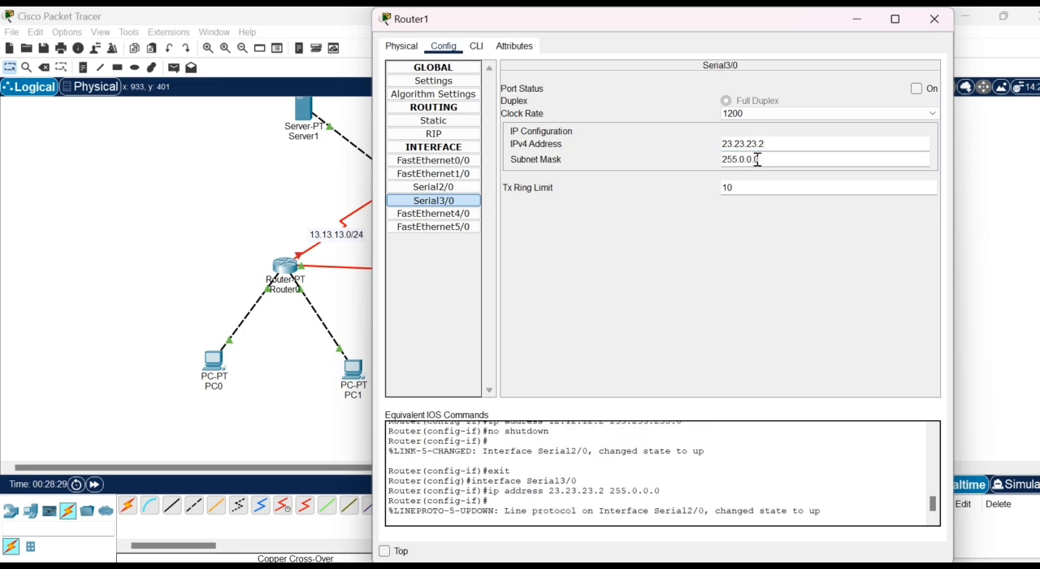
key("BackSpace")
key("BackSpace")
key("BackSpace")
type("255.255")
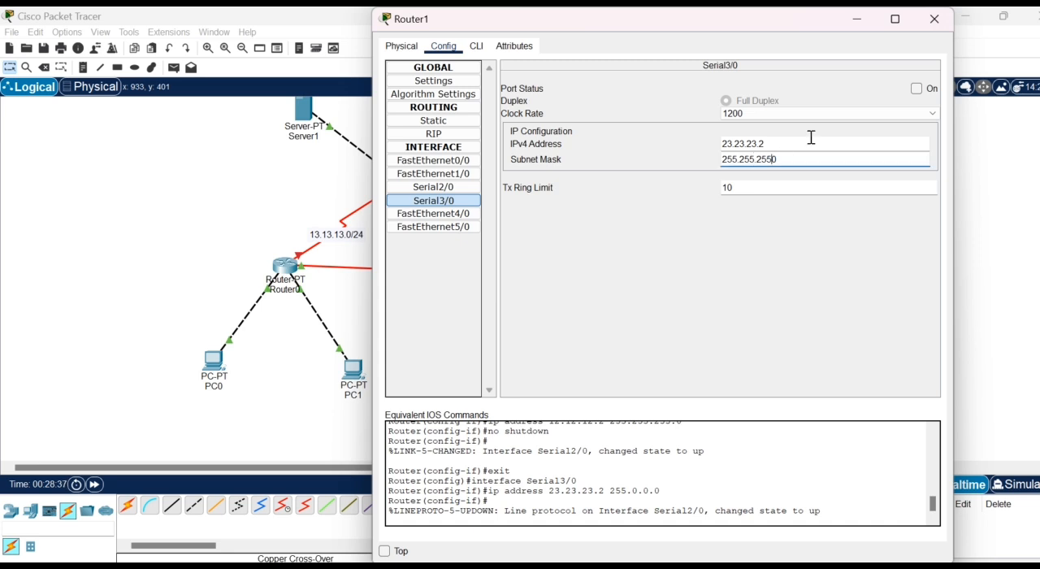
type(".")
left_click(917, 87)
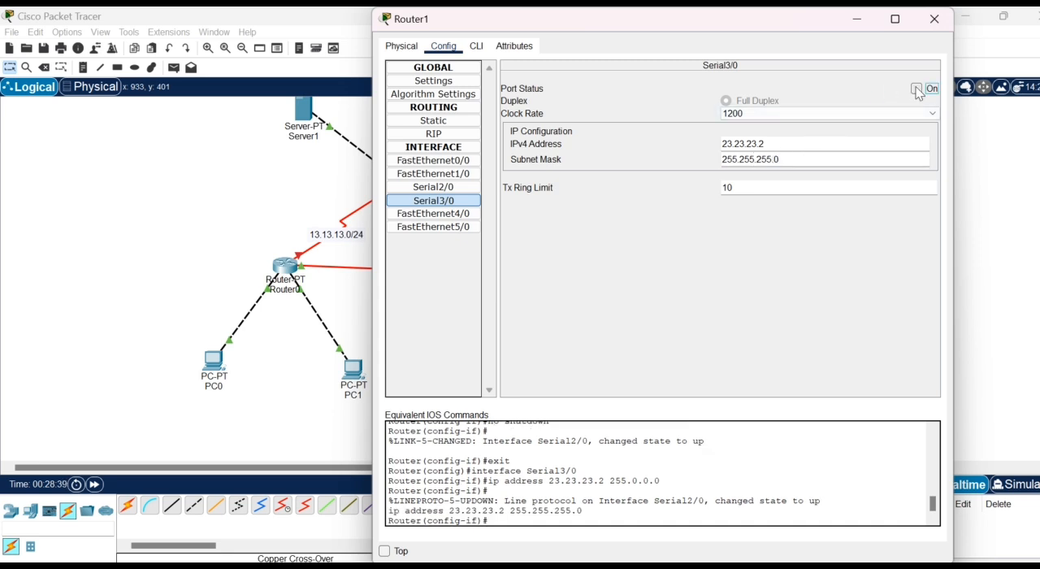
left_click(934, 20)
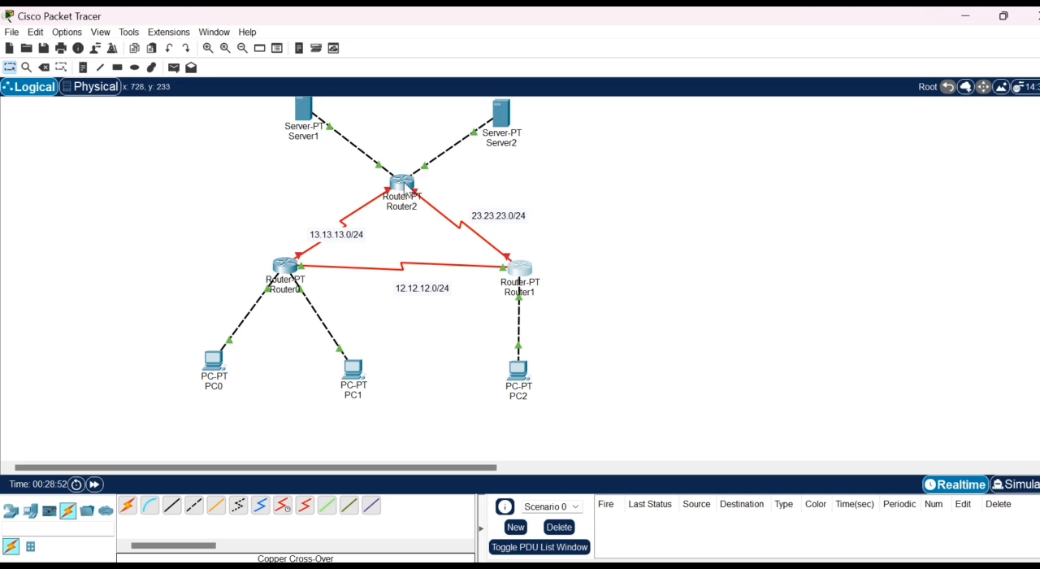
- Set the IPv4 address of Router2's Serial2/0 interface to 13.13.13.3
left_click(402, 185)
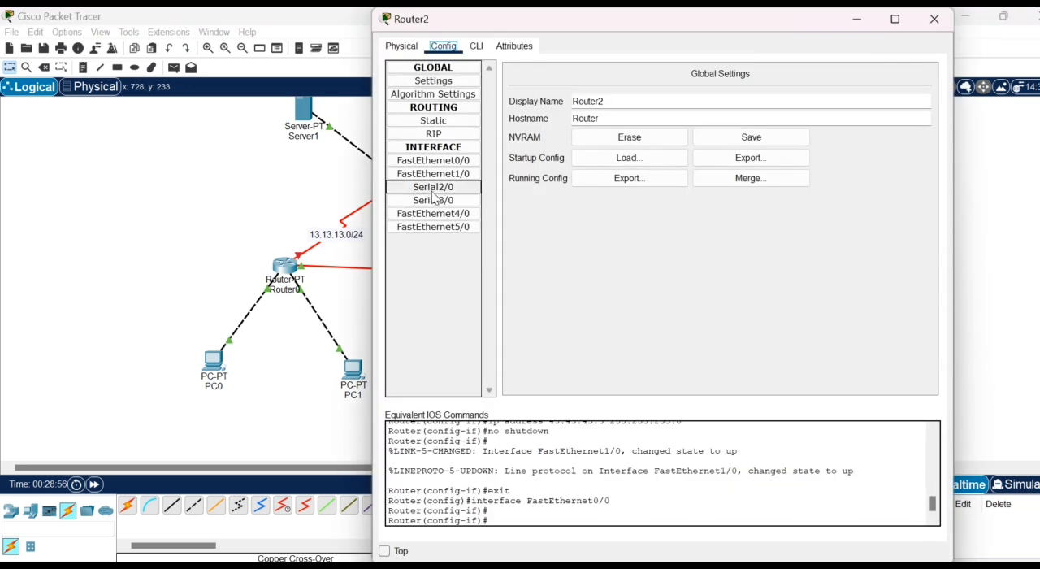
left_click(435, 187)
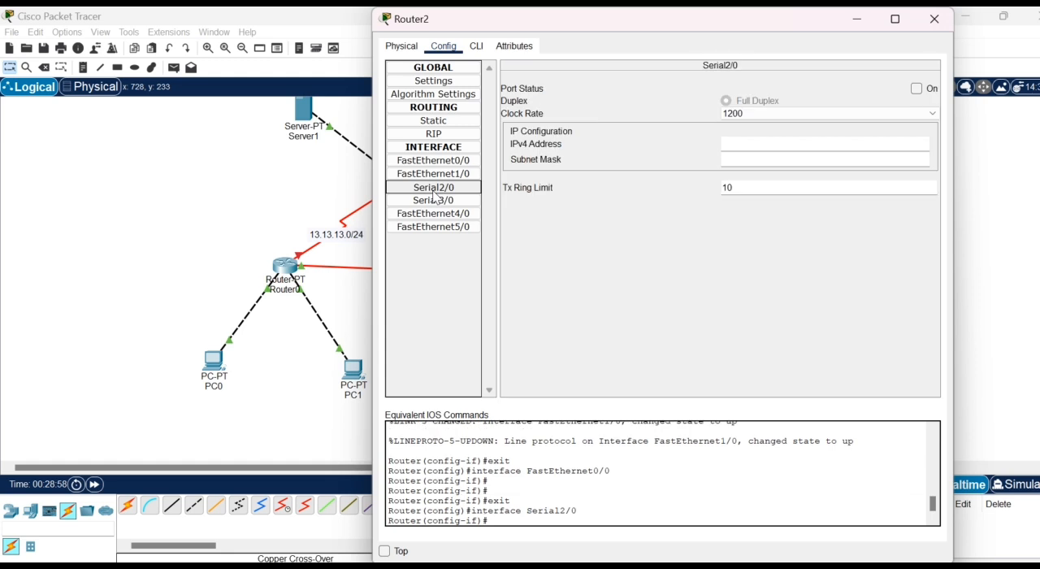
left_click(761, 145)
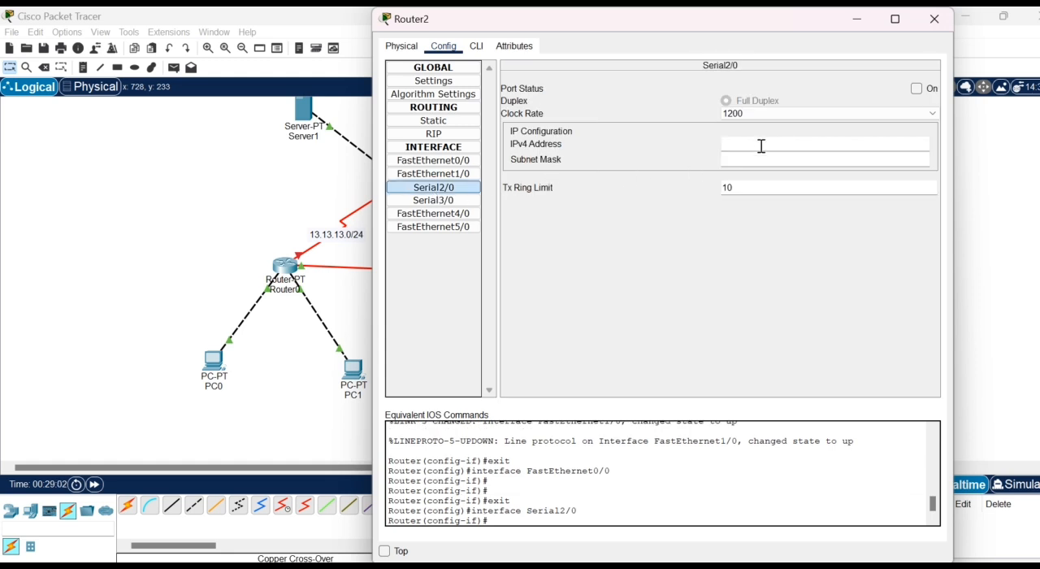
type("13.13.13.3")
- Set the subnet mask of Router2's Serial2/0 to 255.255.255.0 and turn the port on
left_click(761, 159)
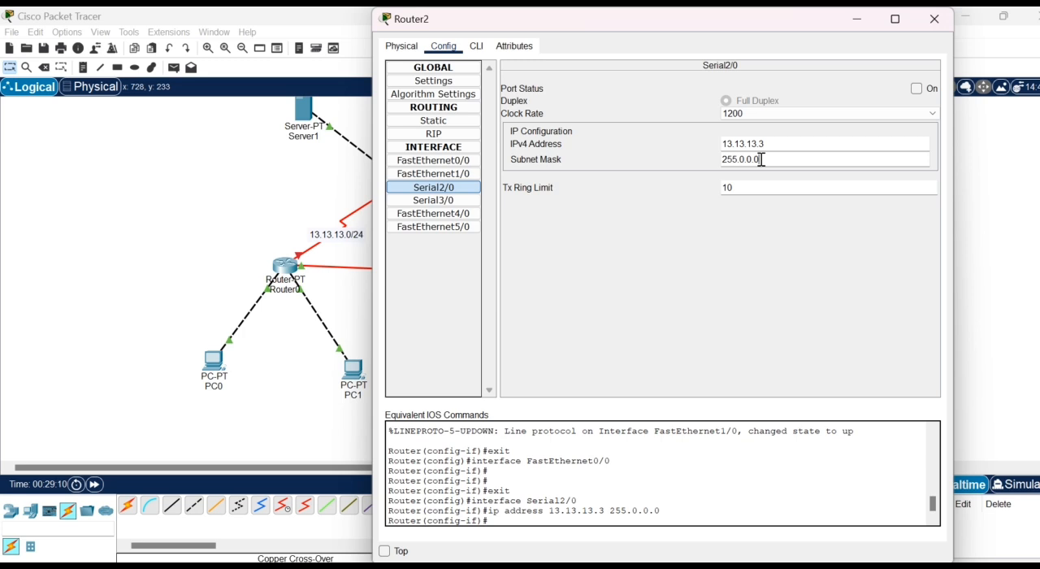
key("BackSpace")
key("BackSpace")
type("255.255.")
left_click(926, 90)
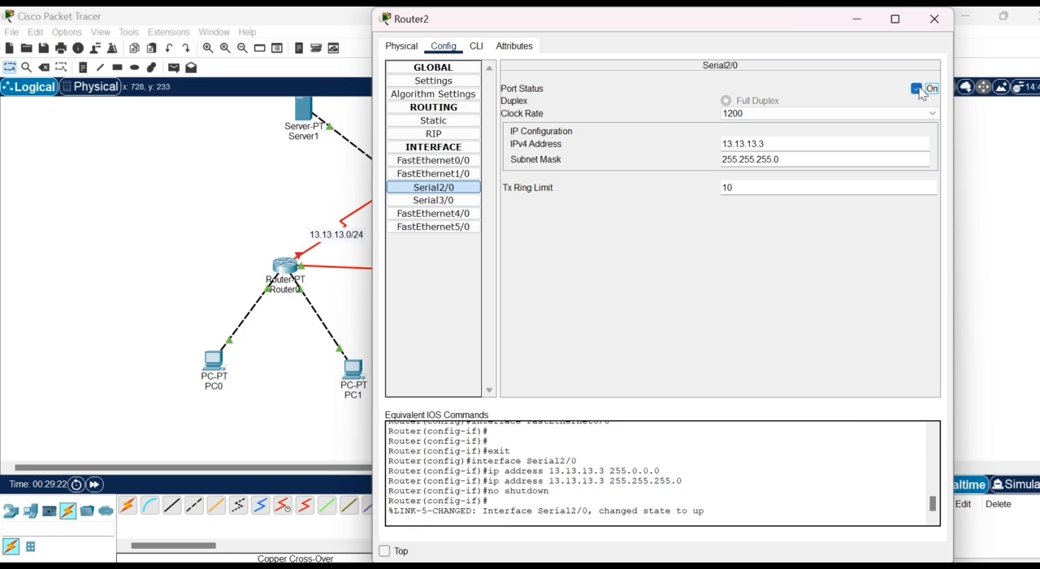
- Set the IPv4 address of Router2's Serial3/0 interface to 23.23.23.3
left_click(451, 201)
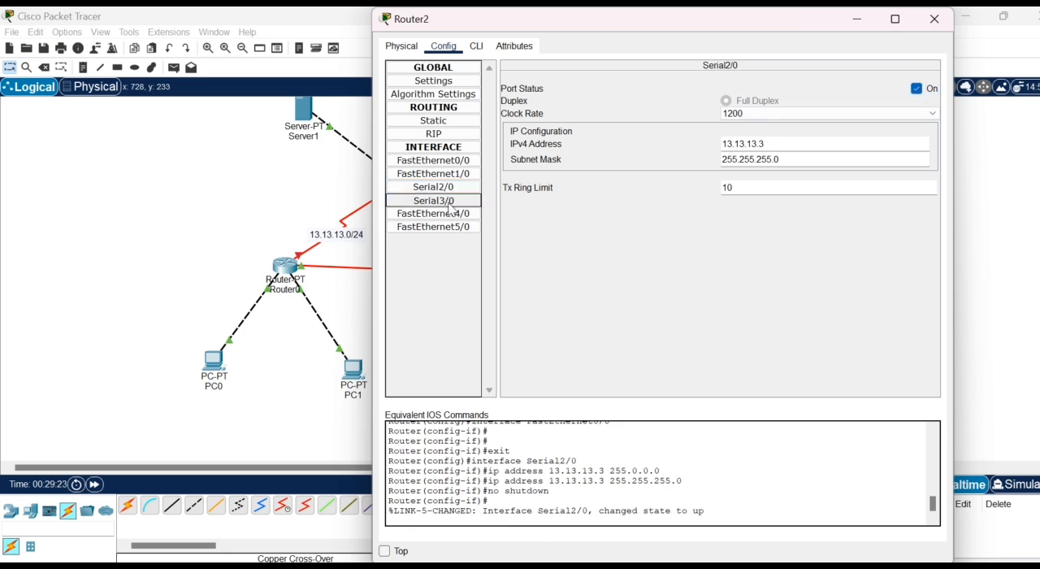
left_click(775, 146)
type("23.23.23.3")
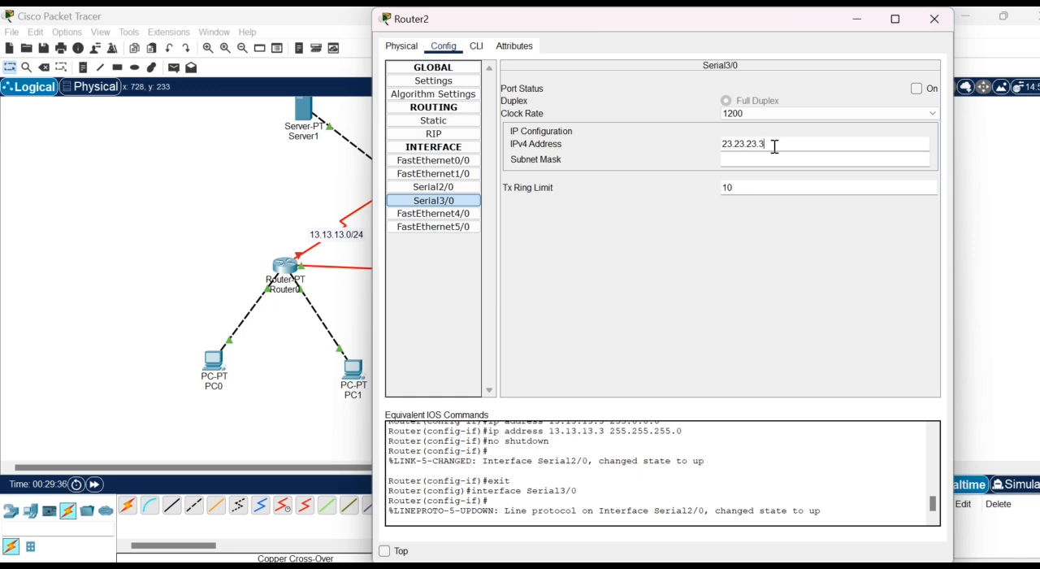
- Set the subnet mask of Router2's Serial3/0 to 255.255.255.0 and turn the port on, closing the router's configuration
left_click(760, 161)
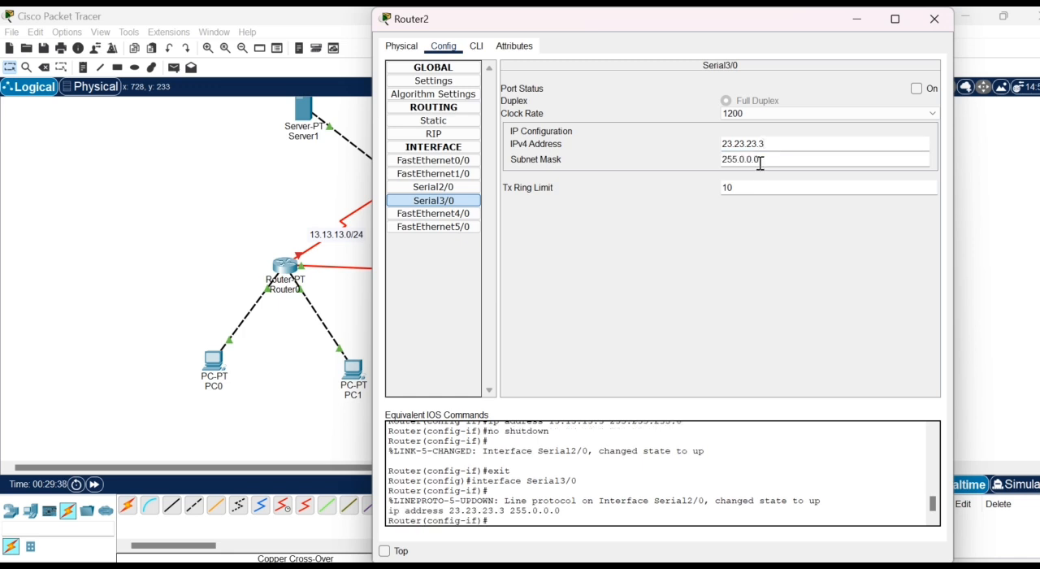
key("BackSpace")
key("BackSpace")
key("BackSpace")
key("BackSpace")
type("255.255")
left_click(917, 88)
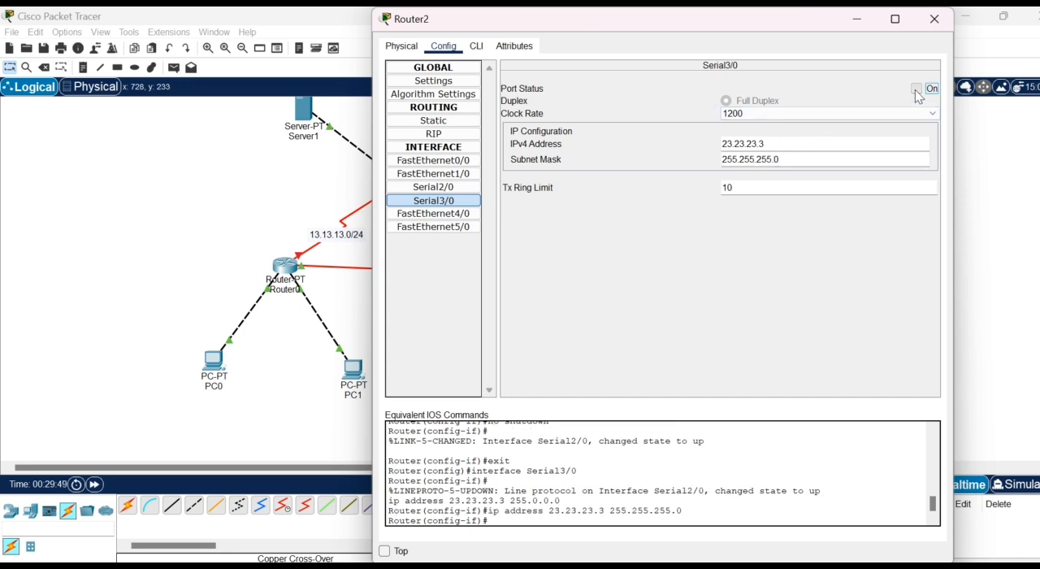
left_click(934, 19)
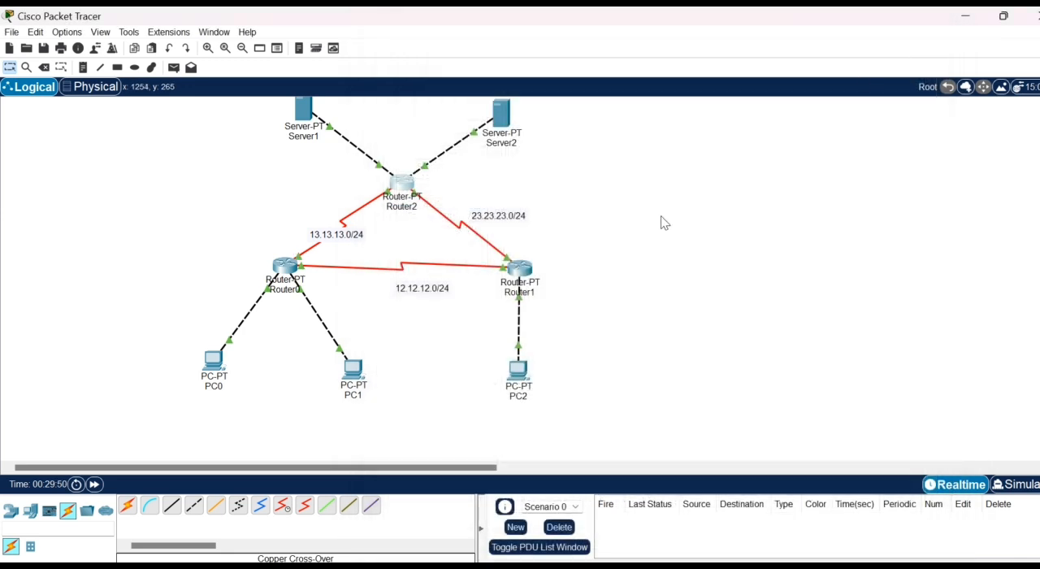
- Send a simple PDU from PC0 to PC2 and play its path in Simulation mode
left_click(173, 69)
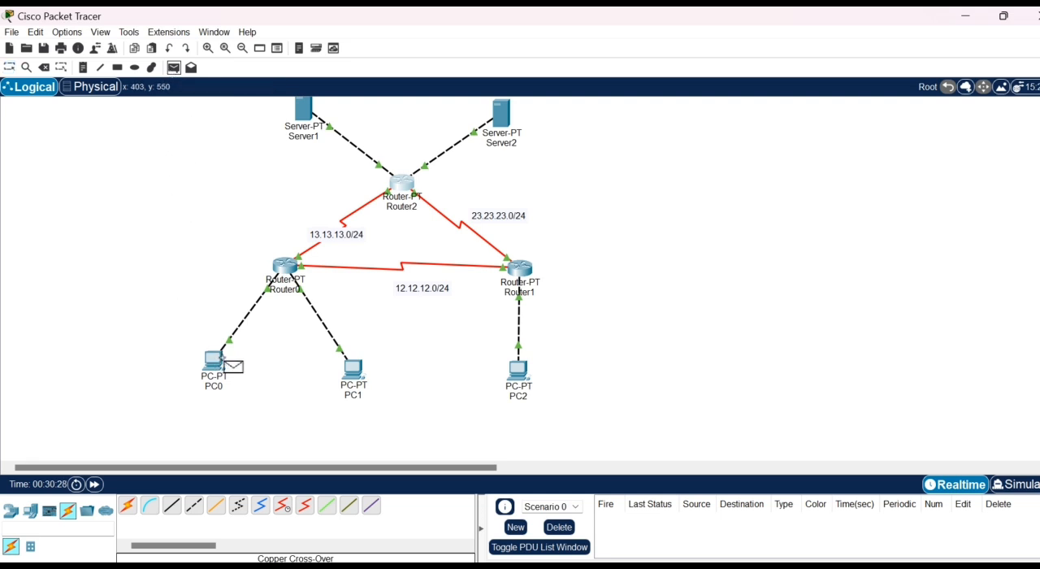
left_click(218, 364)
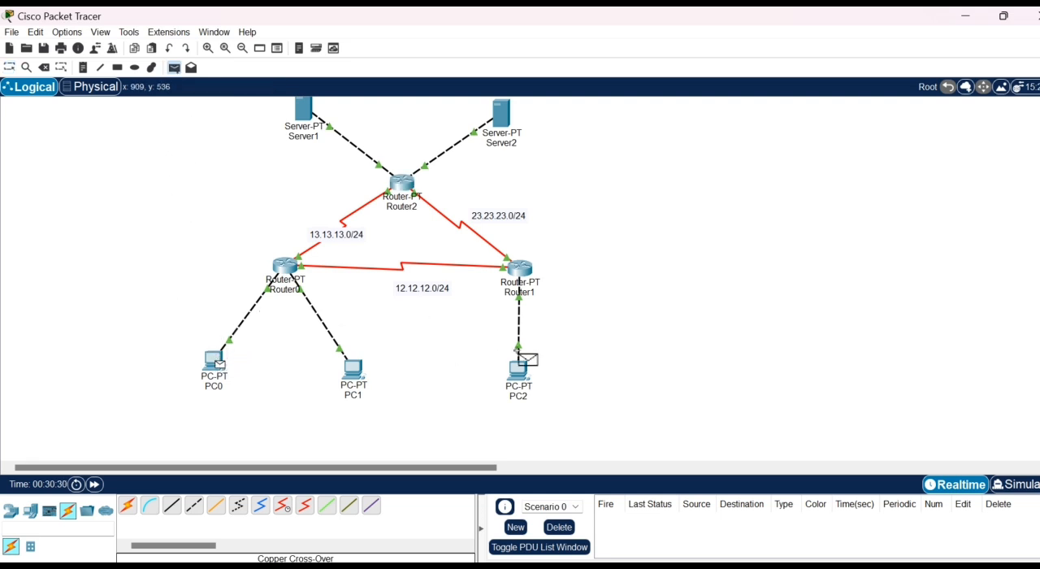
left_click(518, 376)
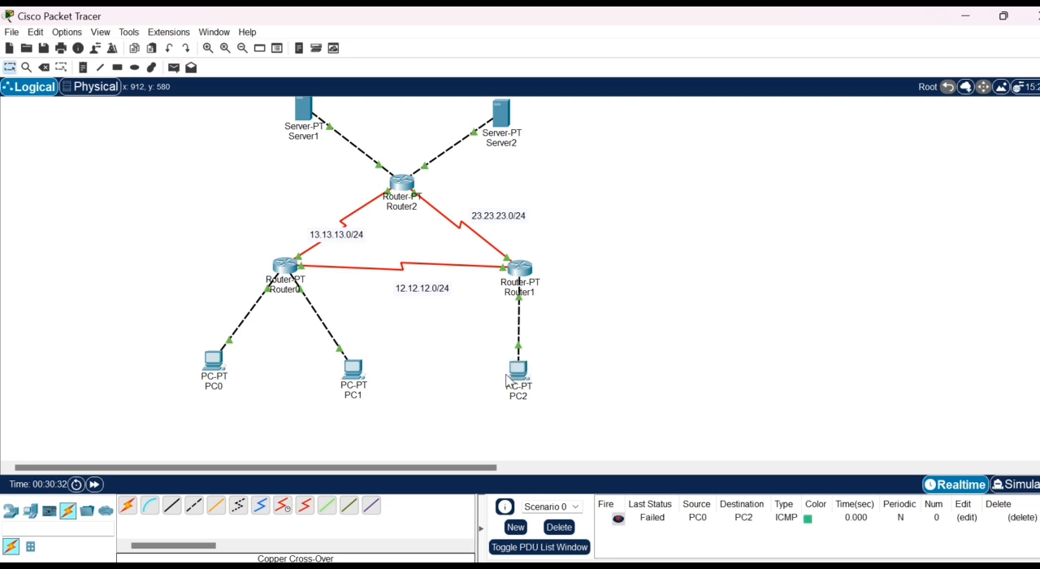
left_click(1015, 485)
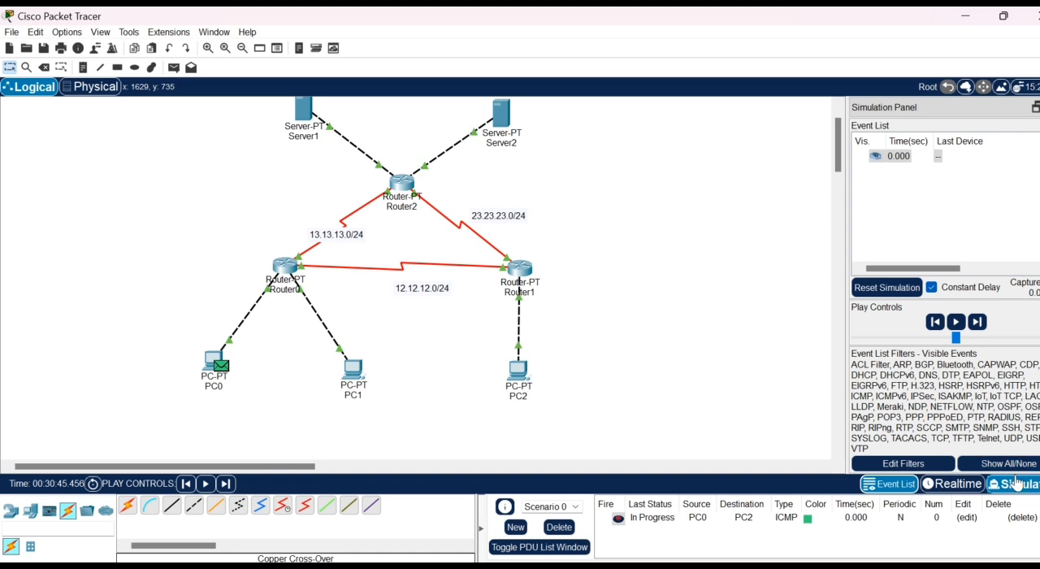
left_click(955, 322)
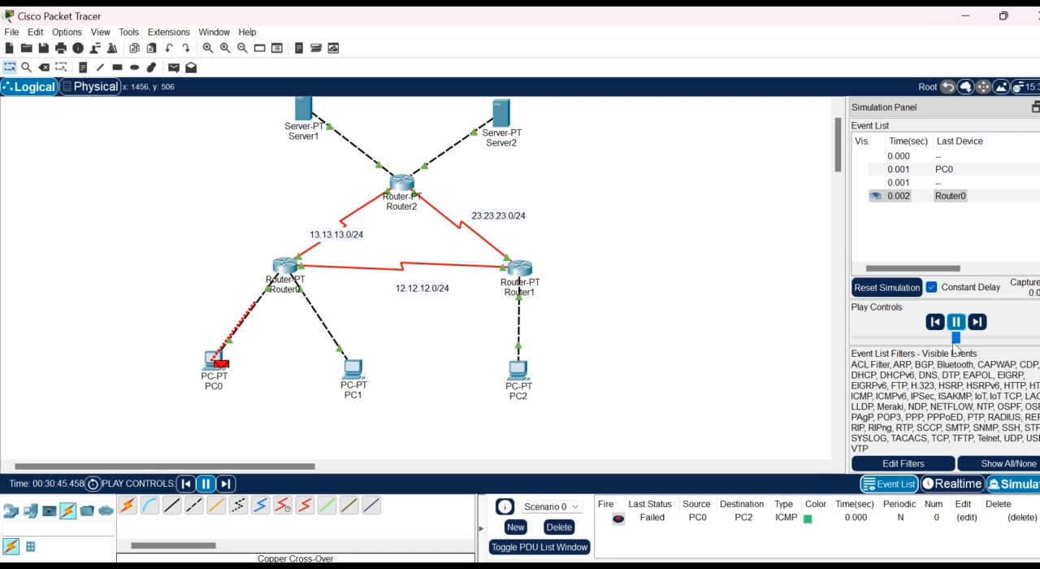
left_click(959, 323)
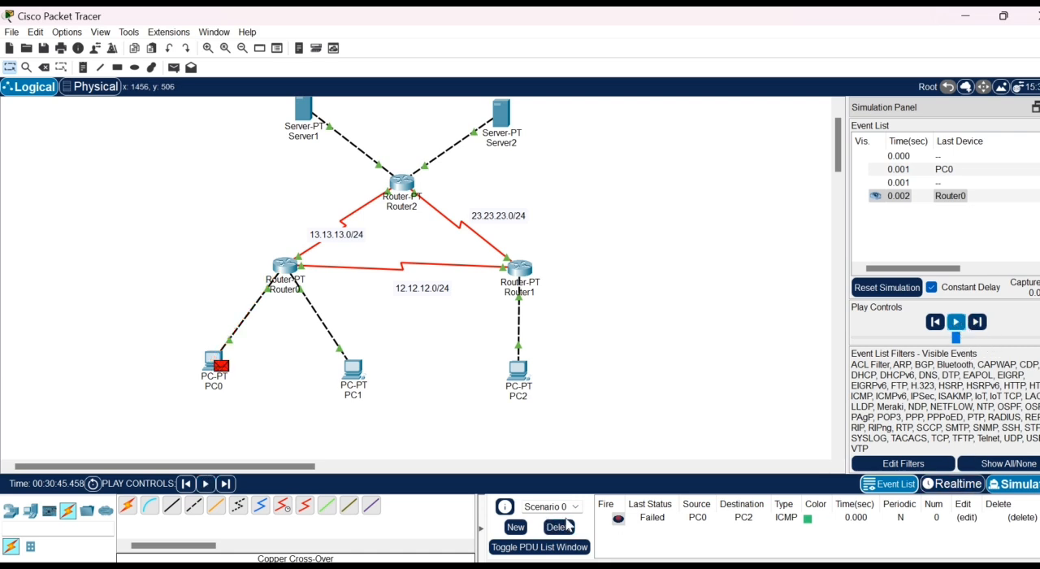
- Delete the test scenario and return to Realtime mode
left_click(561, 527)
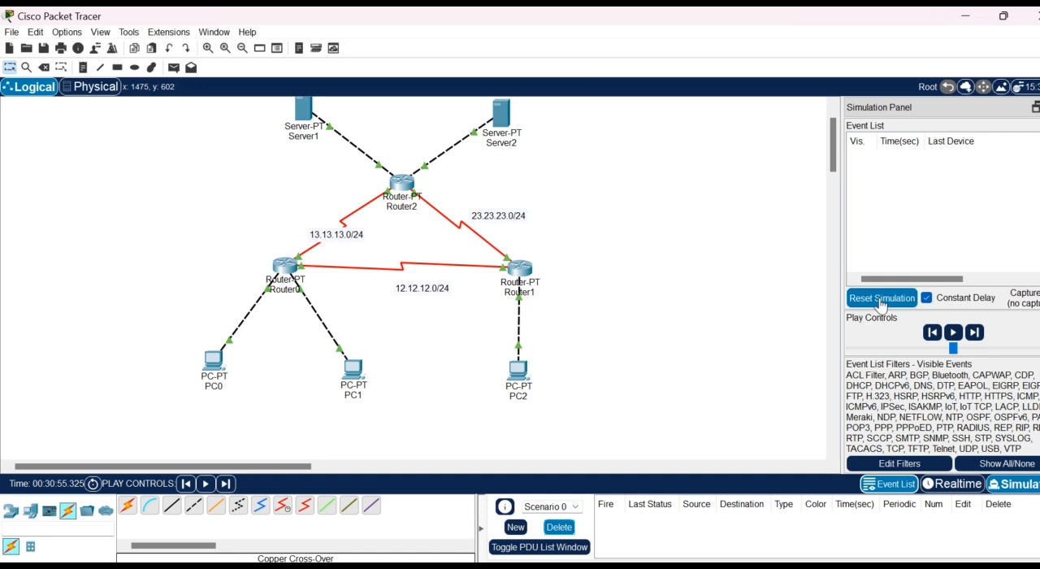
left_click(976, 485)
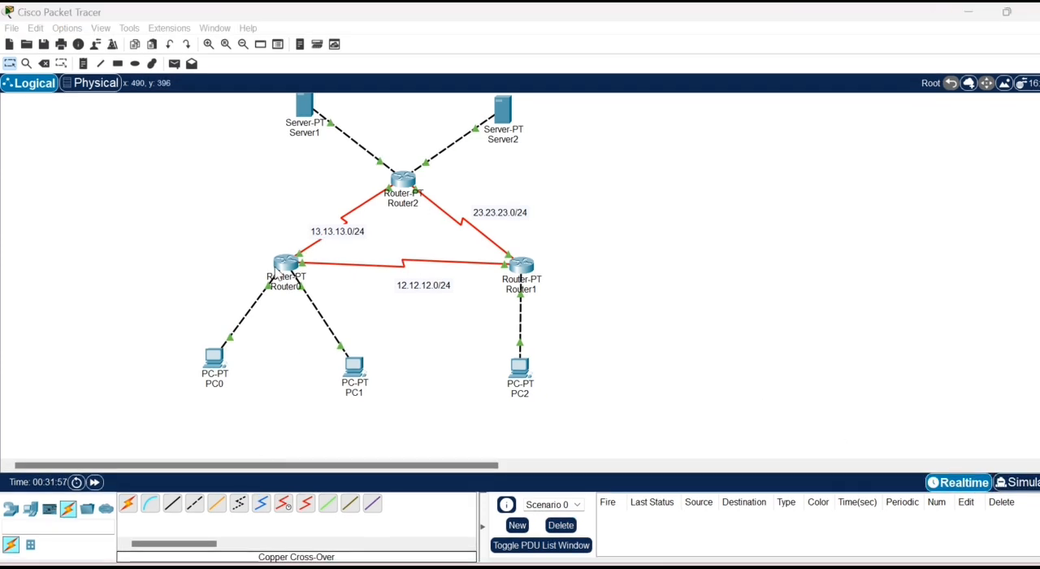
- Enter a static route on Router0 with network 192.168.1.128 and mask 255.255.255.128
left_click(291, 259)
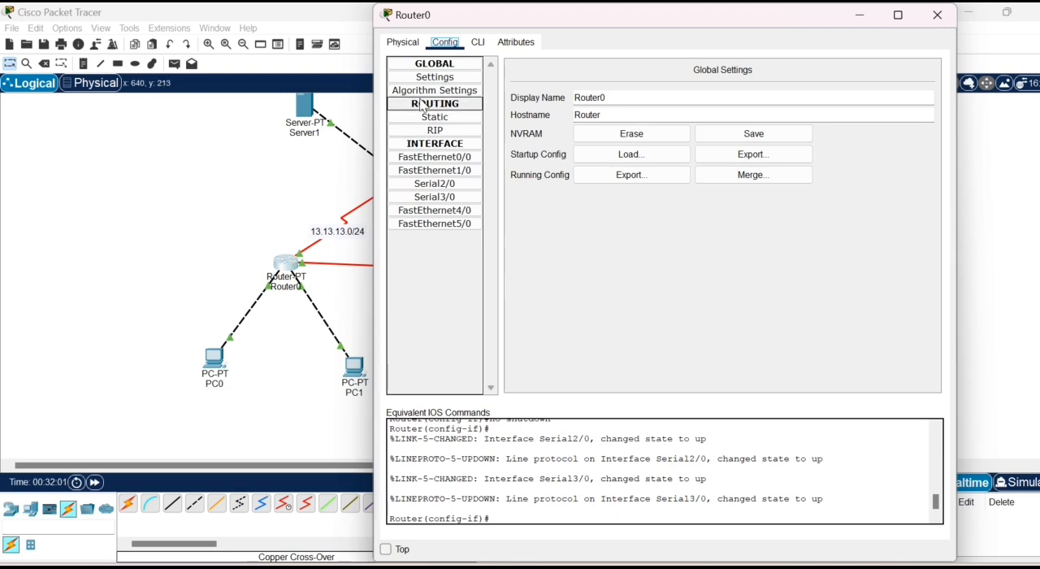
left_click(433, 117)
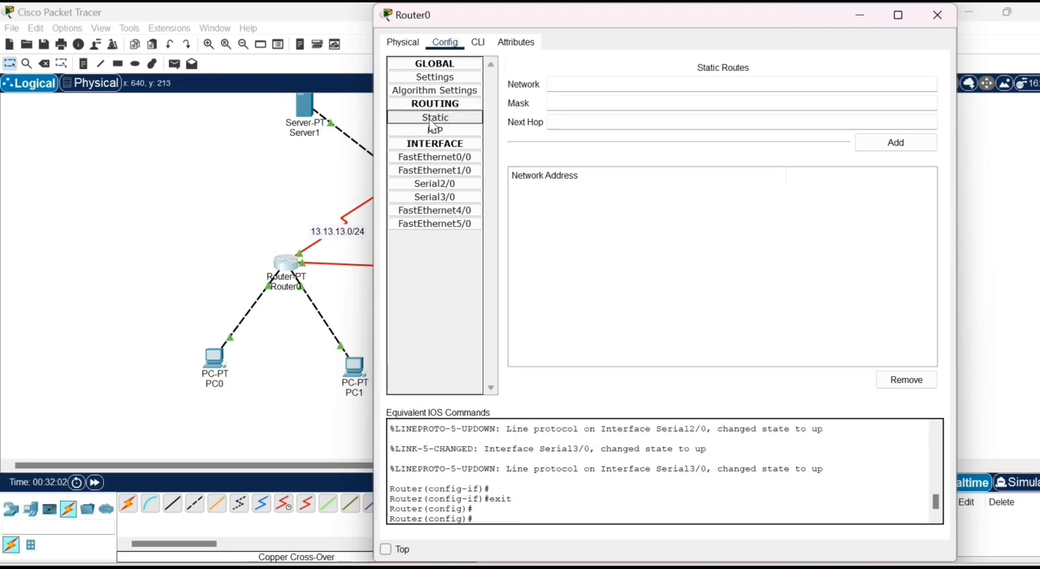
left_click(573, 83)
type("92.1")
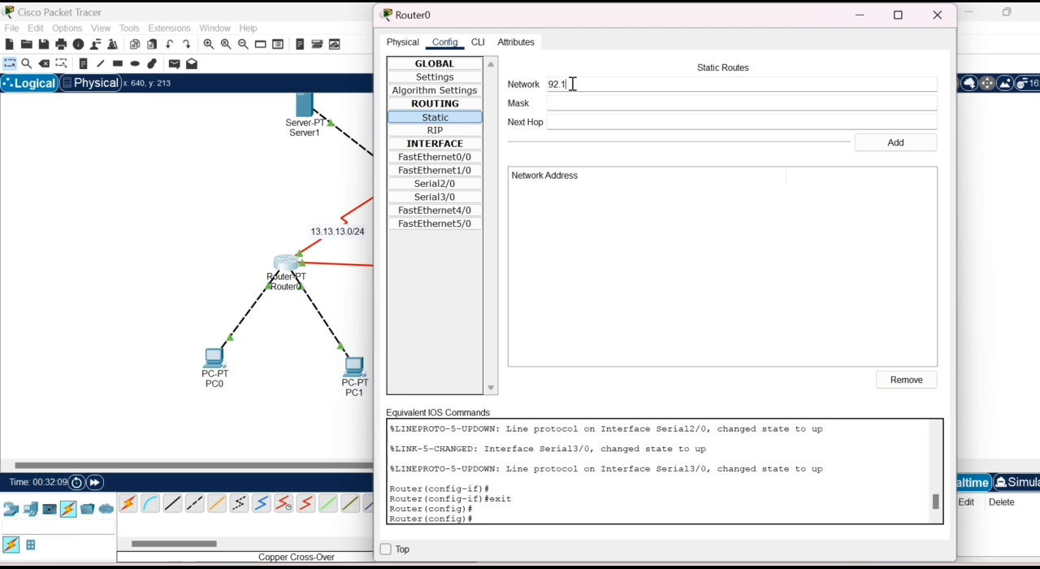
type("68.1")
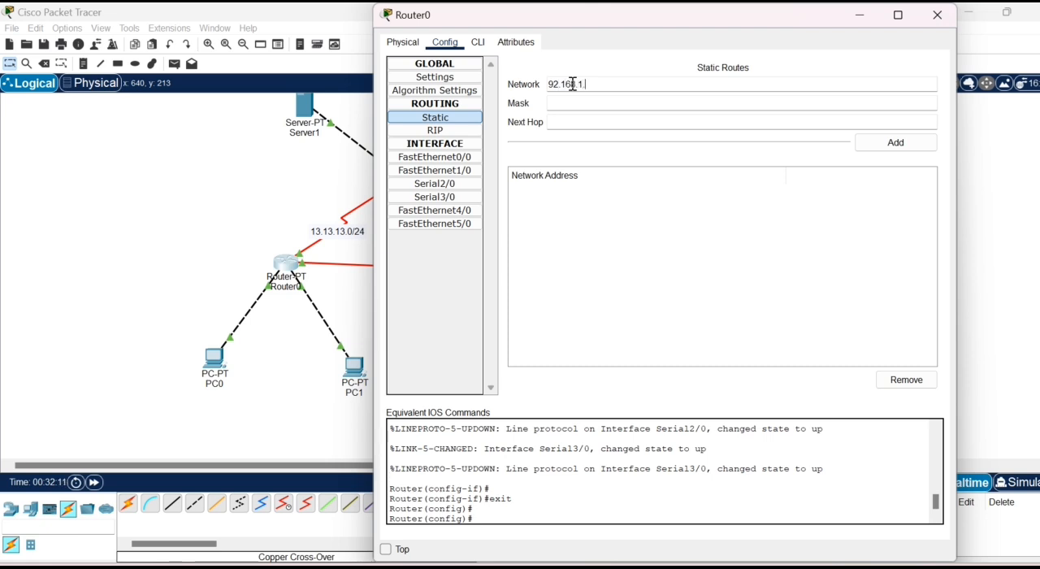
type(".128")
left_click(573, 99)
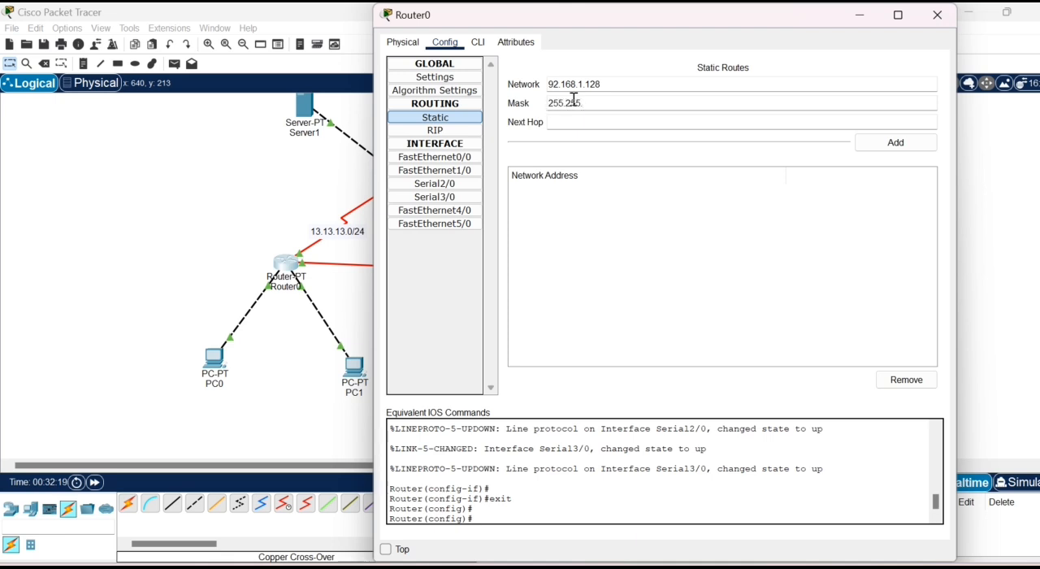
type("55")
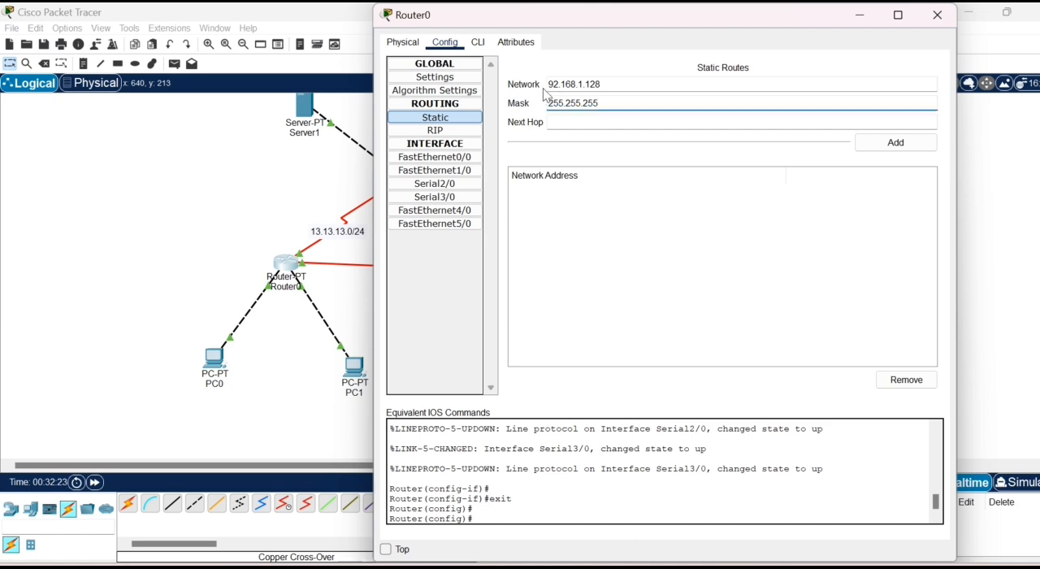
left_click(549, 83)
type("1")
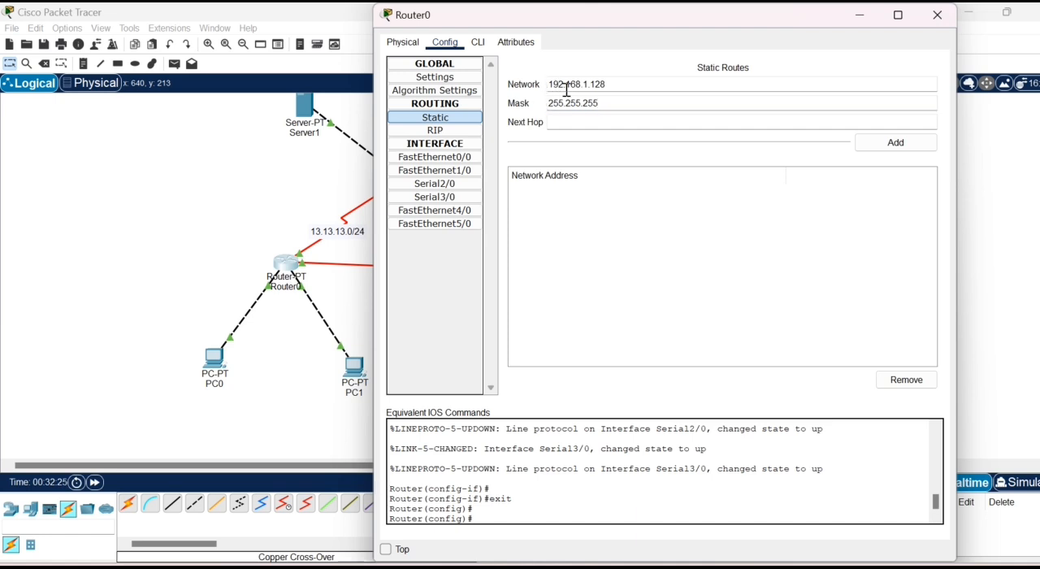
left_click(596, 103)
type(".128")
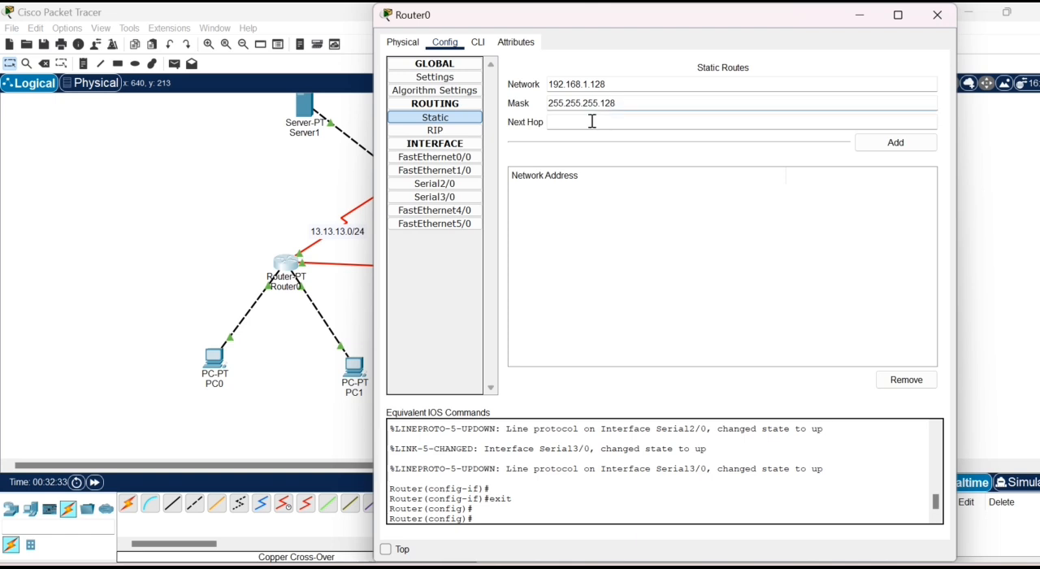
- Set the static route's next hop to 12.12.12.2 and add it to Router0, closing the router's configuration
left_click(590, 120)
left_click(590, 121)
left_click_drag(677, 17, 830, 134)
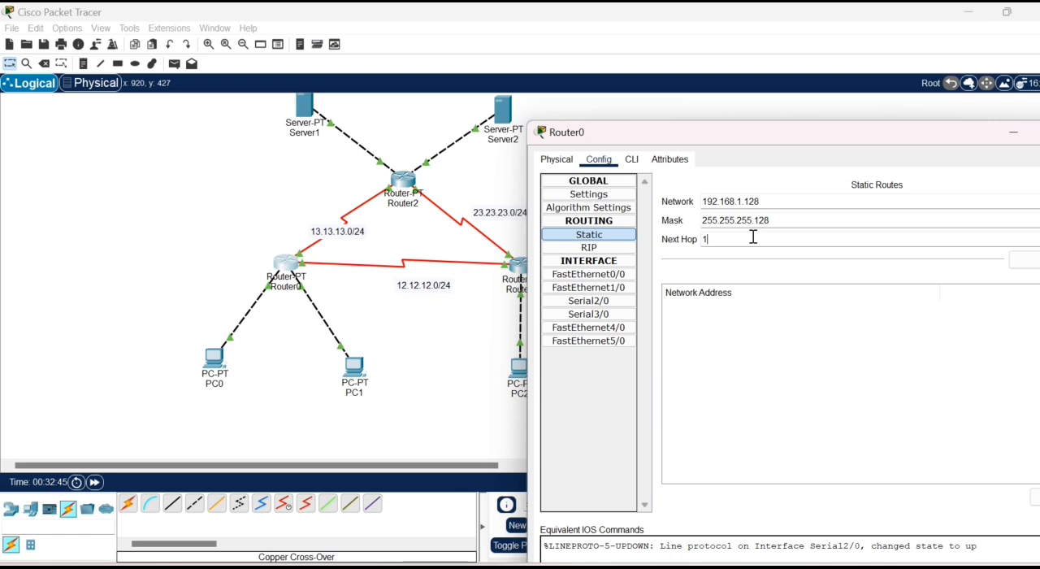
type("12.12.2")
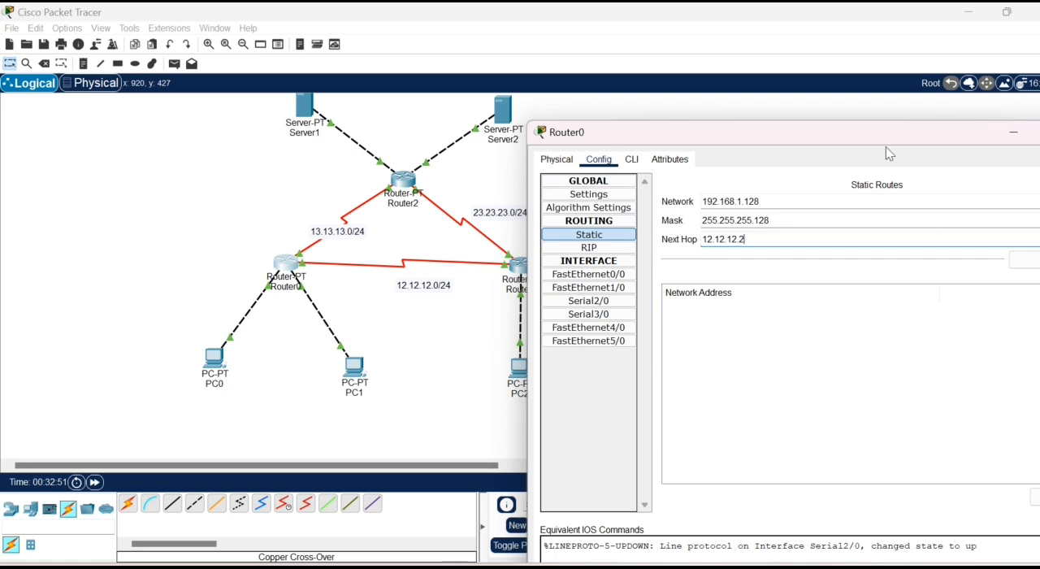
left_click_drag(875, 135, 819, 168)
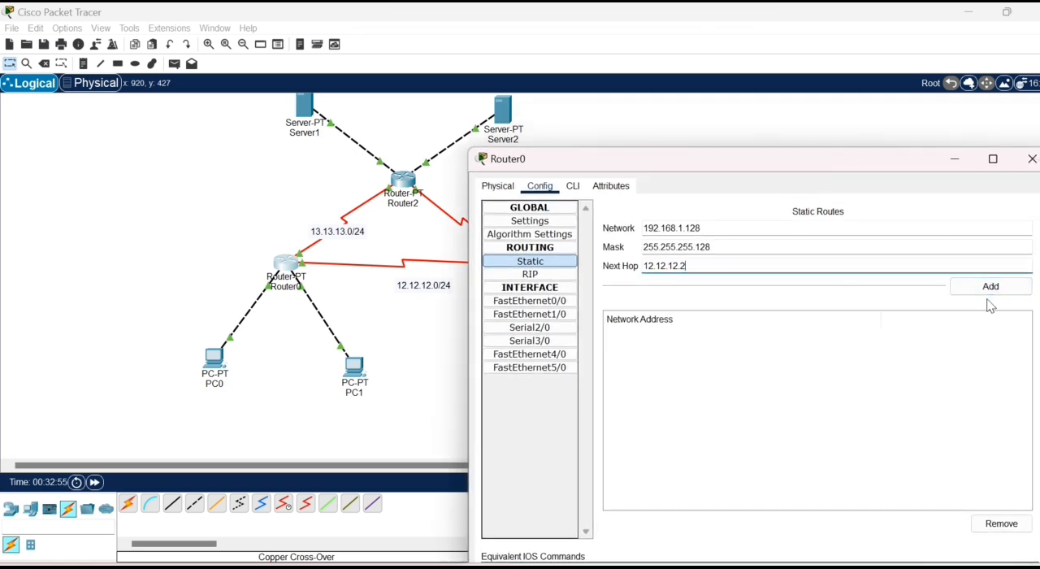
left_click(989, 294)
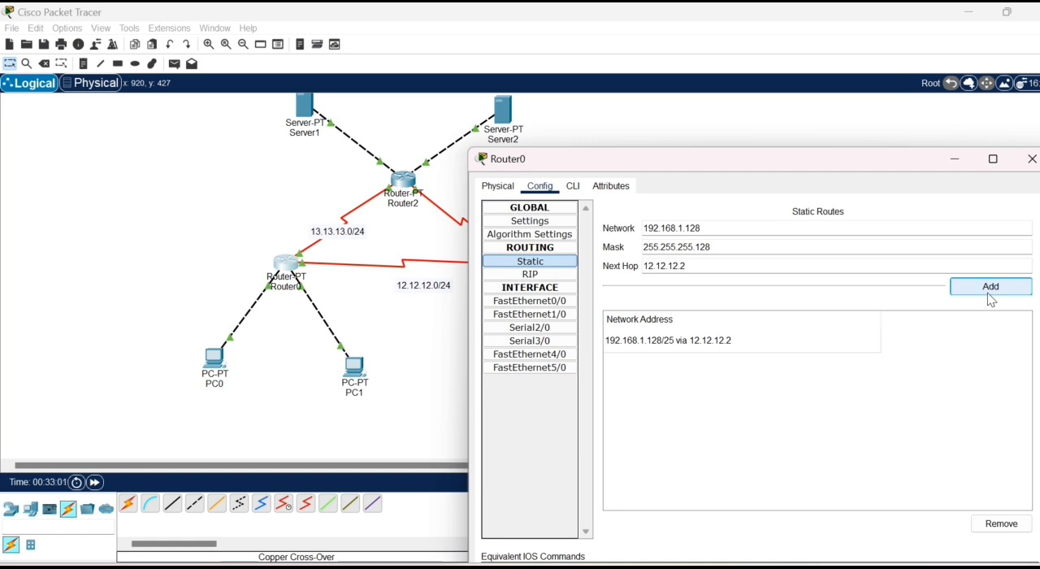
left_click(1032, 158)
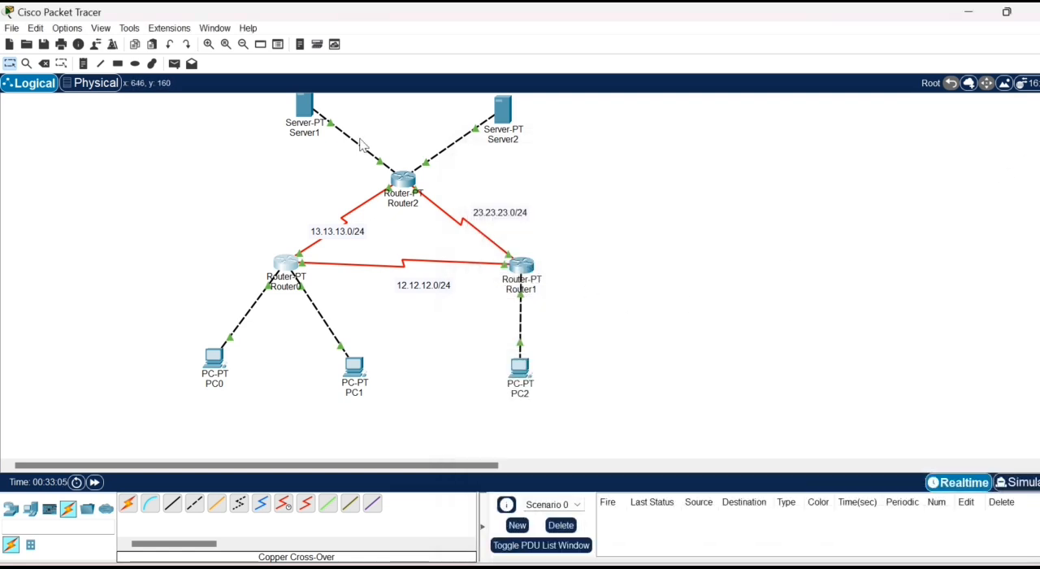
- Send a new simple PDU from PC0 to PC2 and play it in Simulation mode to test the static route
left_click(174, 65)
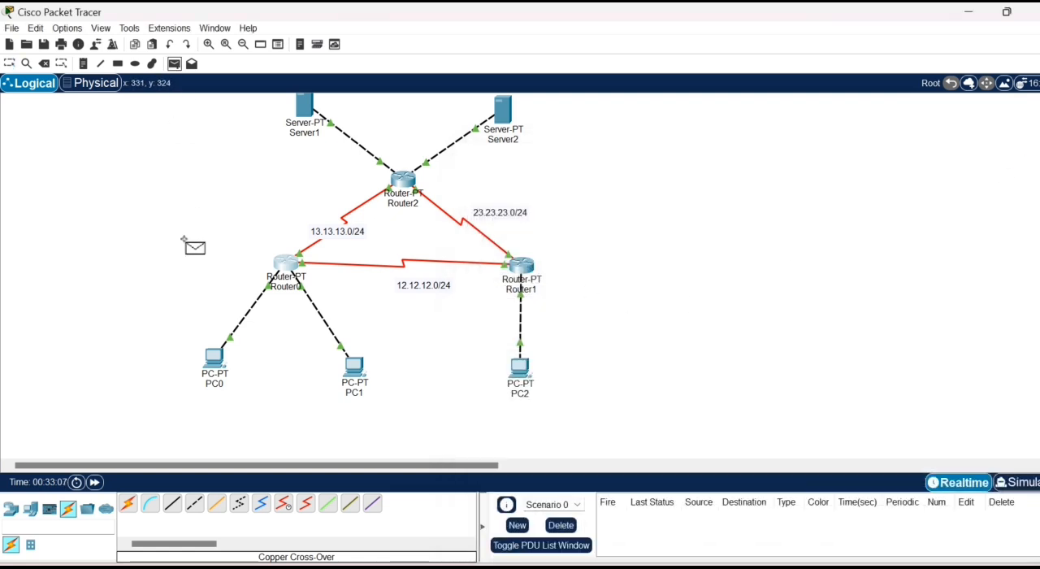
left_click(213, 357)
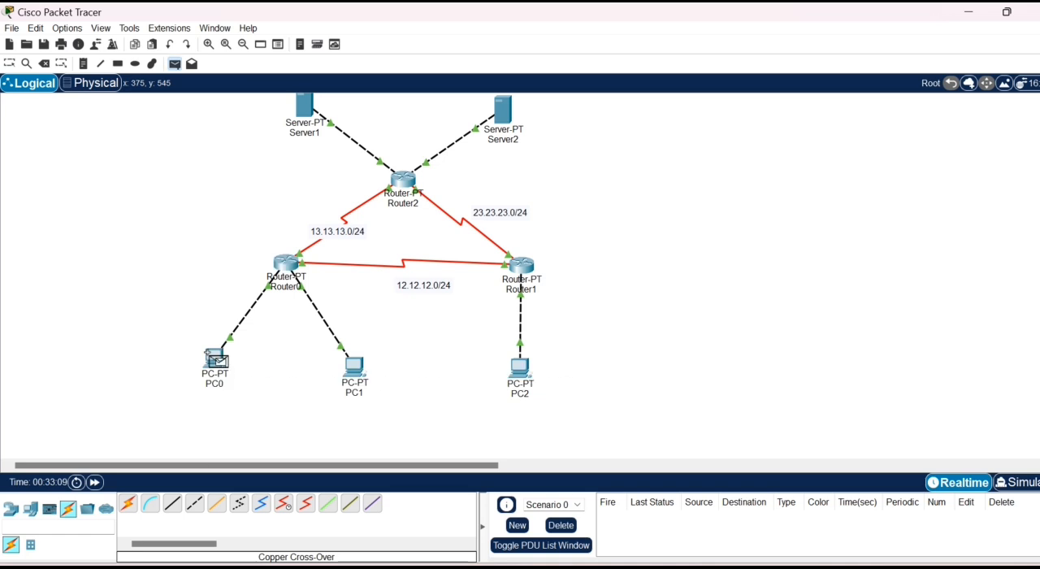
left_click(519, 372)
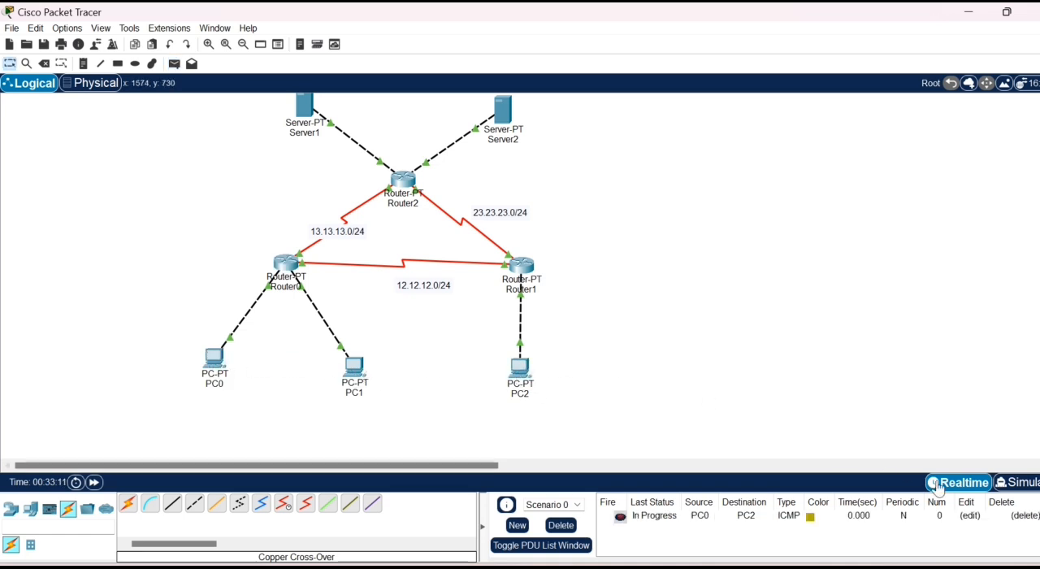
left_click(1006, 483)
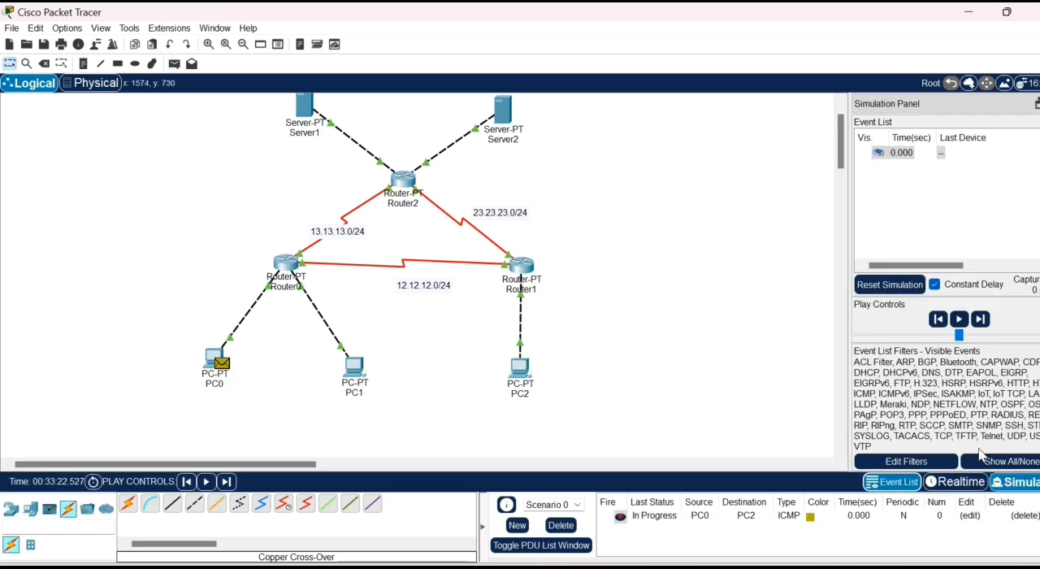
left_click(959, 319)
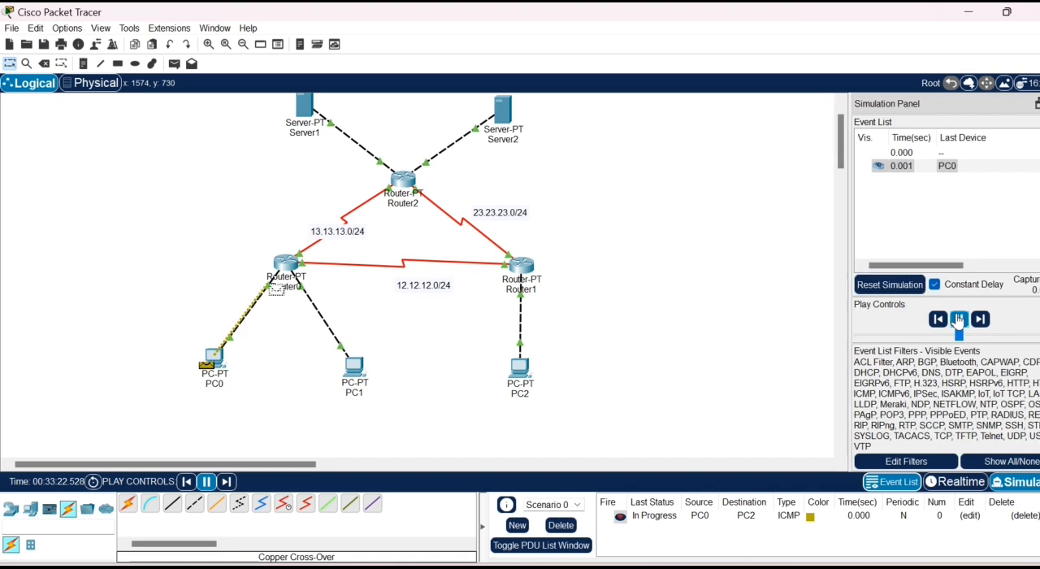
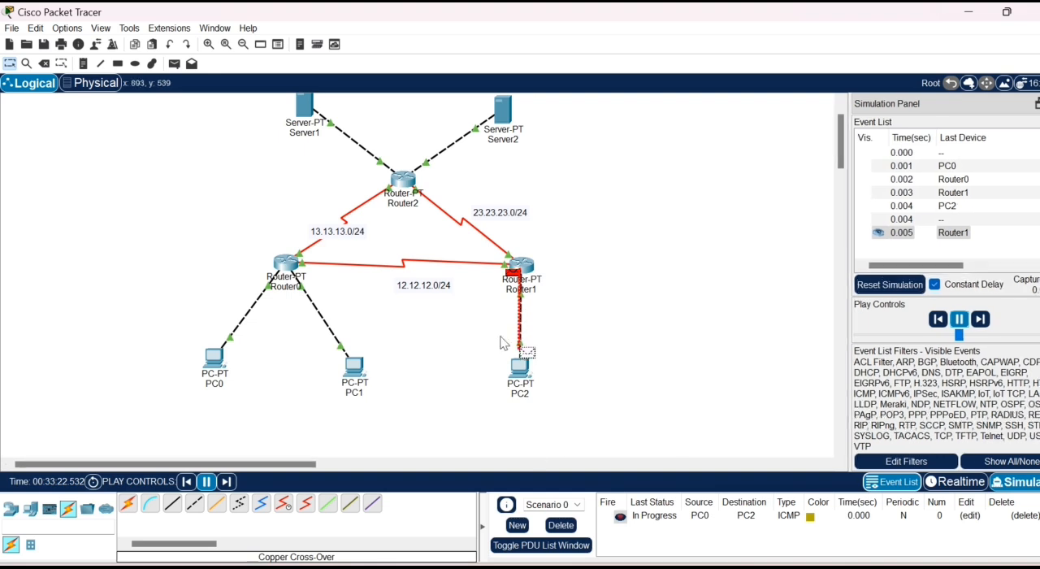
- Pause the running simulation, delete the PC0-to-PC2 test scenario and reset the simulation
left_click(959, 319)
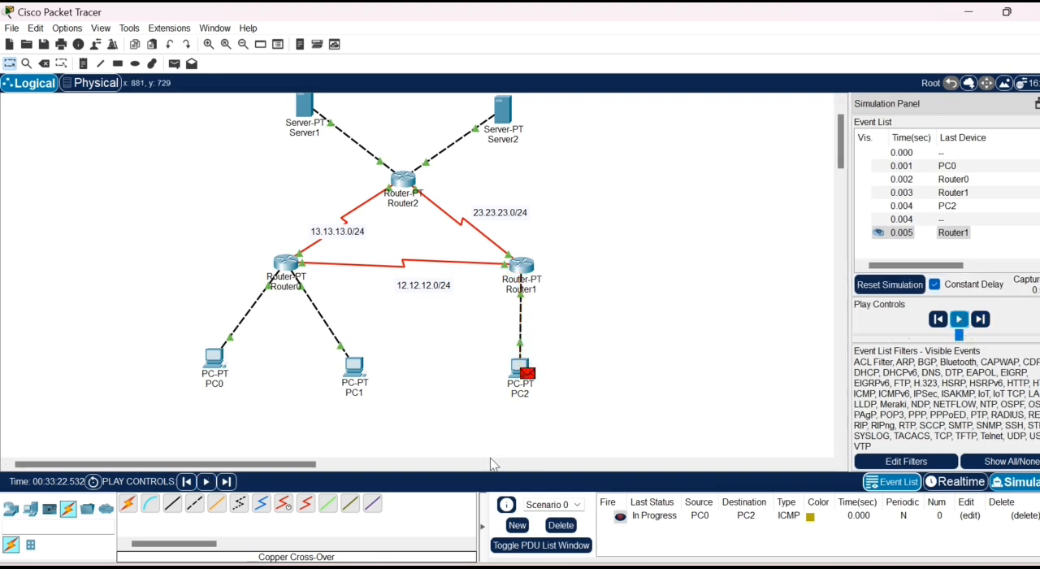
left_click(555, 526)
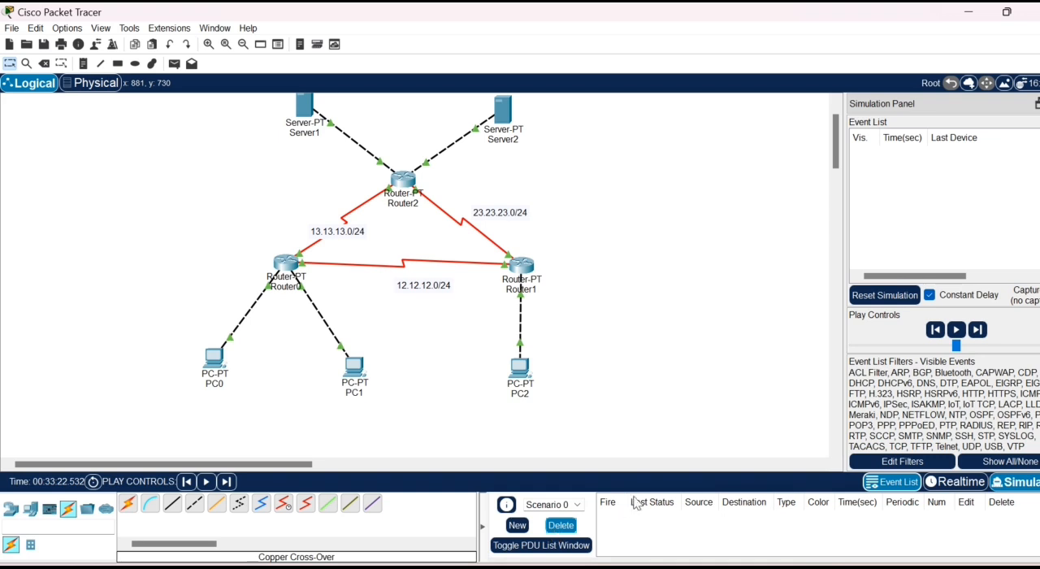
left_click(885, 295)
- Enter a static route on Router1 with network 192.168.1.0 and mask 255.255.255.128
left_click(521, 265)
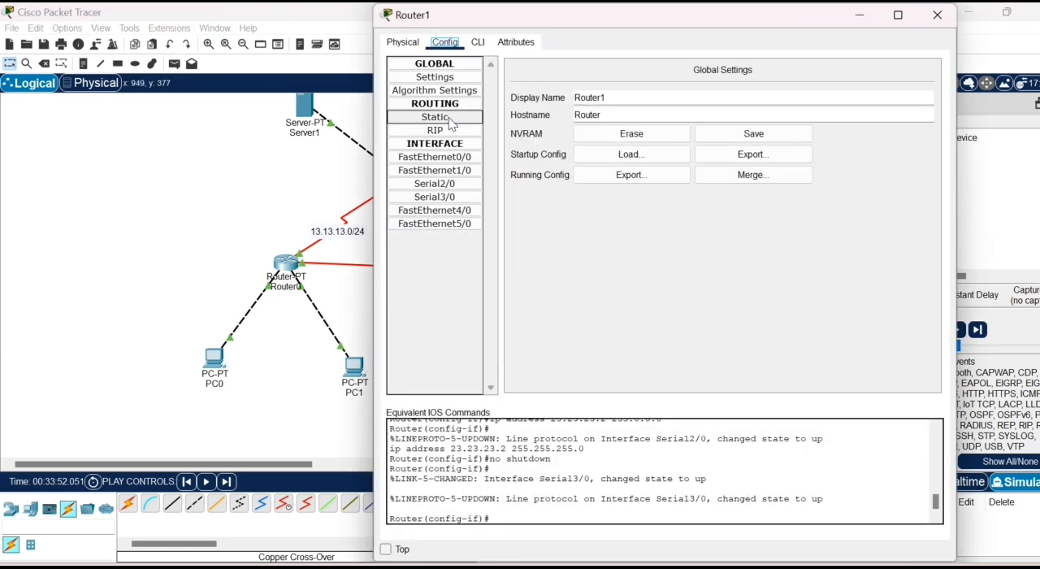
left_click(435, 117)
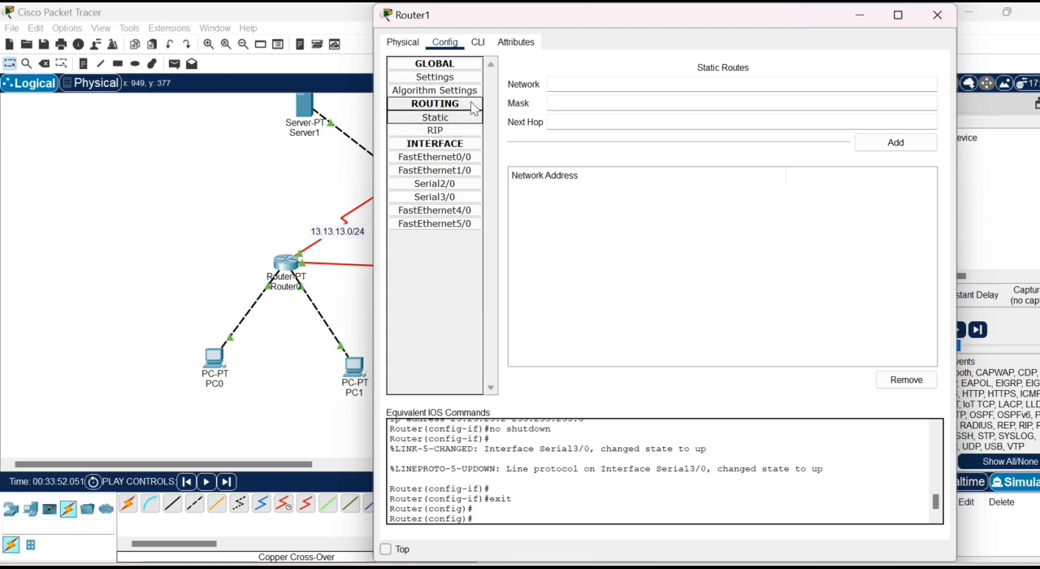
left_click(469, 123)
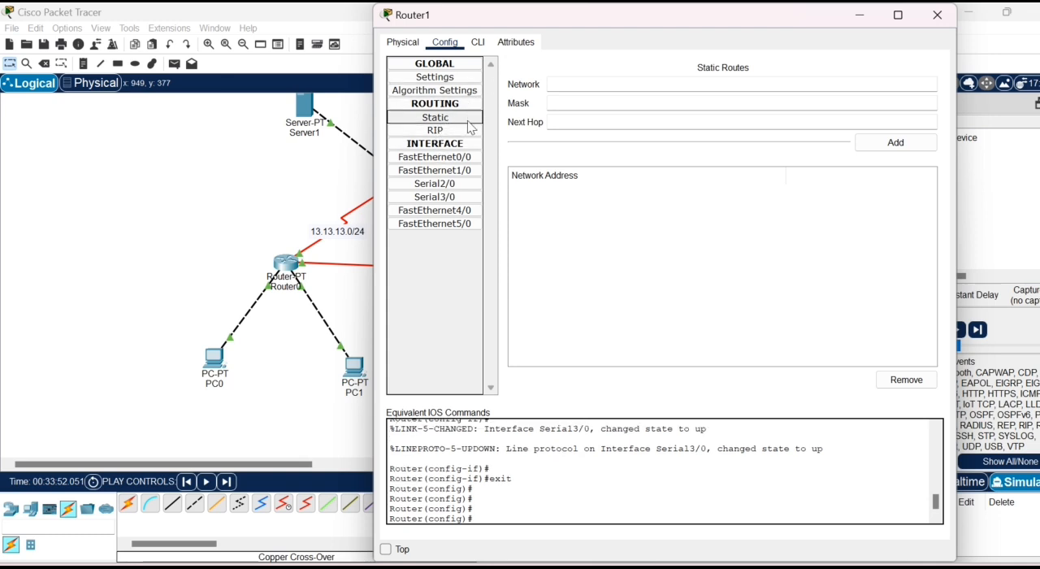
left_click(597, 79)
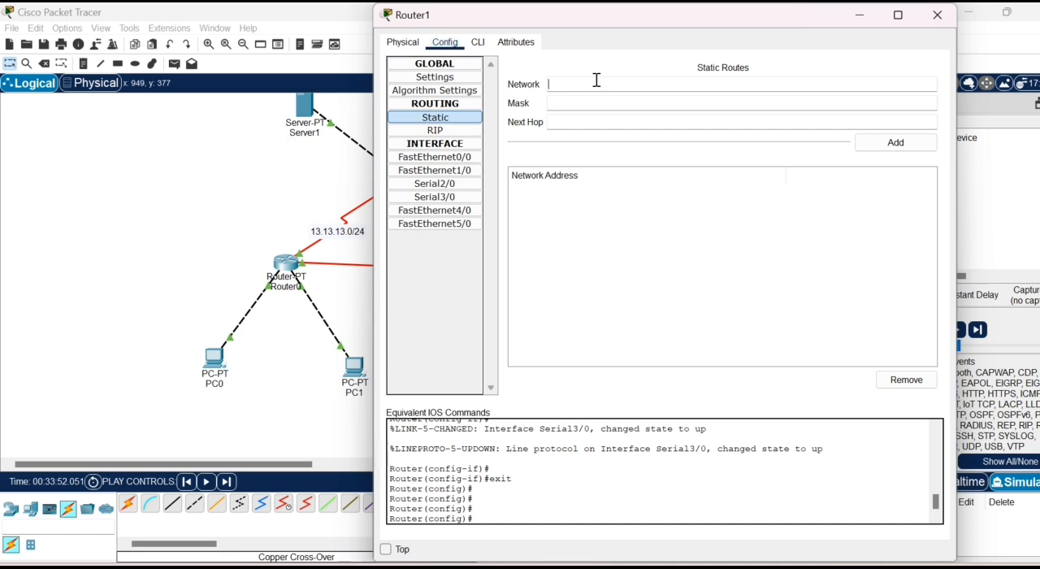
type("192.168.1.0")
left_click(590, 98)
type("255.255.255.")
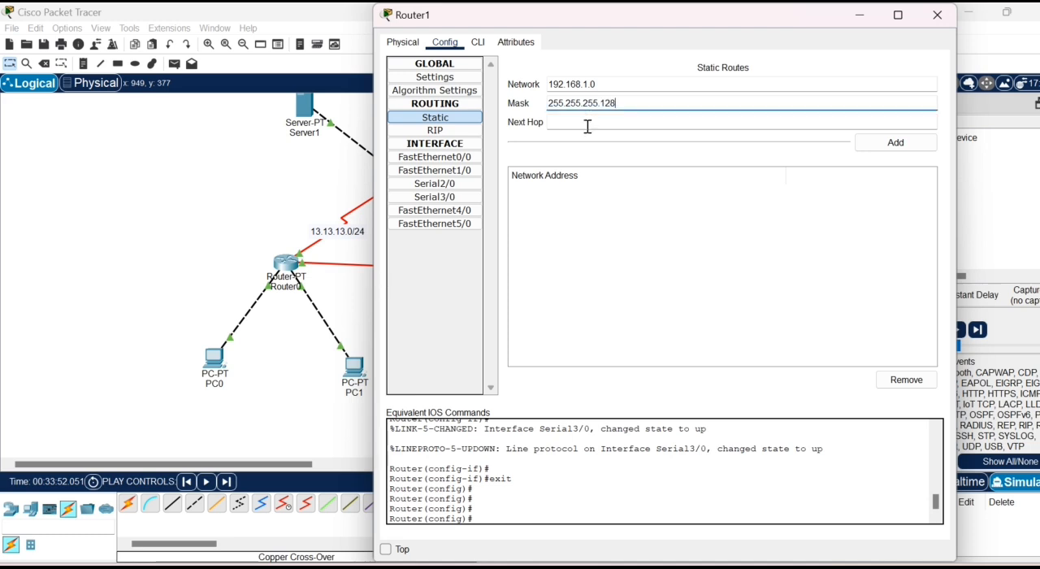
- Set the static route's next hop to 12.12.12.1 and add it to Router1, closing the router's configuration
left_click(588, 124)
type("12.12")
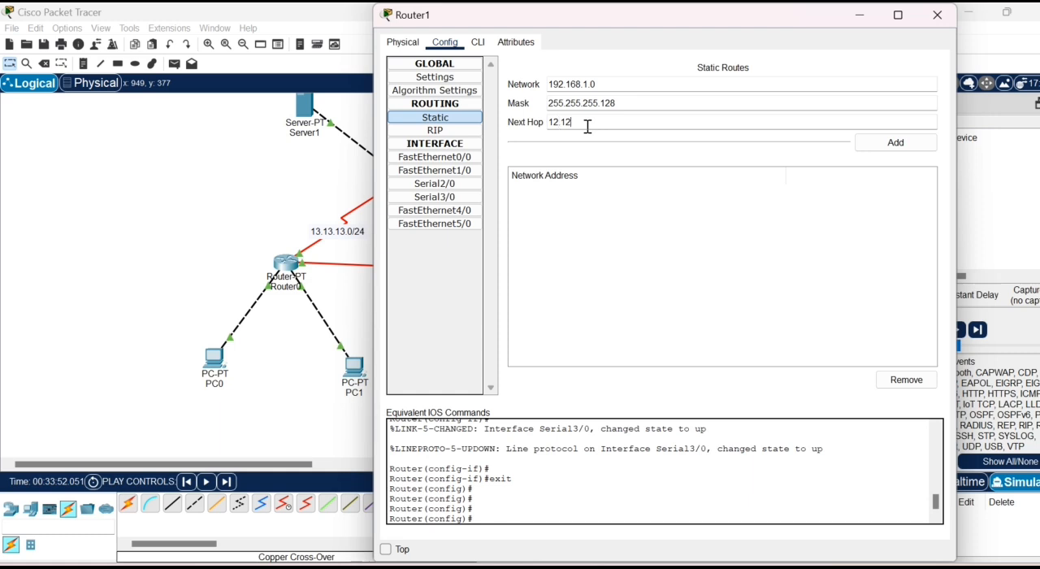
type(".12.1")
left_click(893, 152)
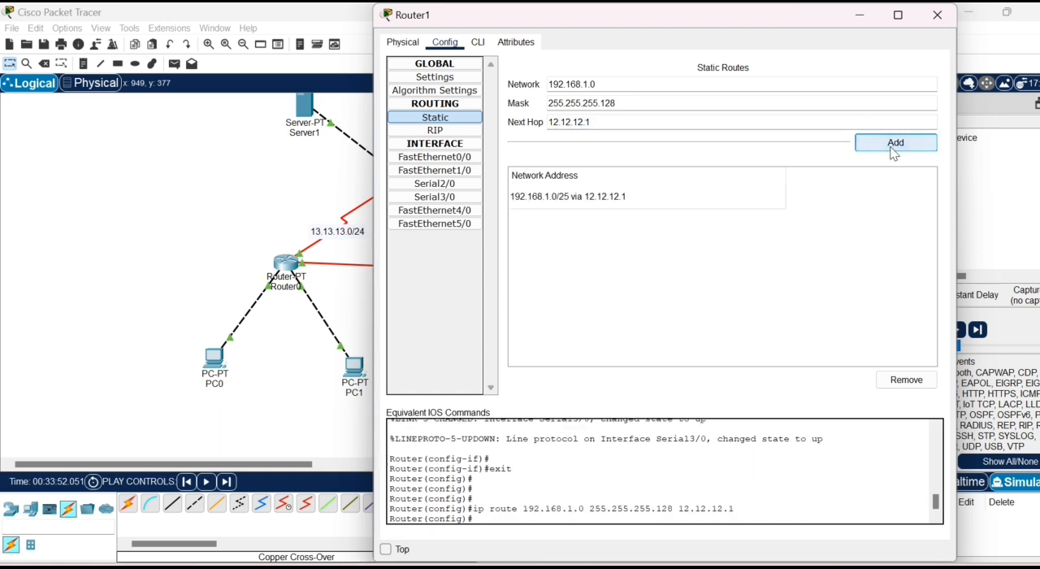
left_click(937, 15)
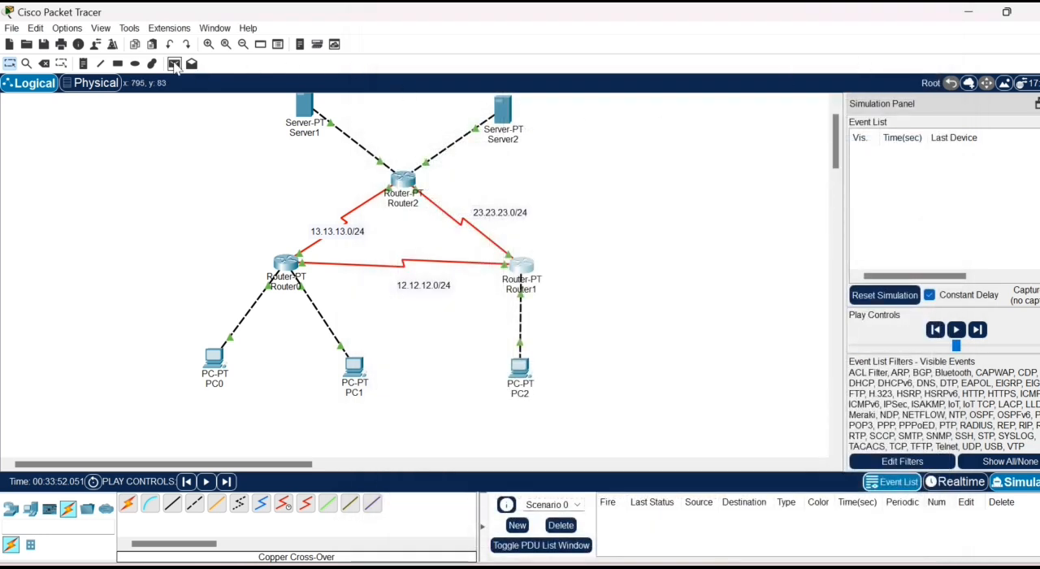
- Send a simple PDU from PC0 to PC2, play it in the simulation, and delete the test scenario
left_click(174, 64)
left_click(215, 359)
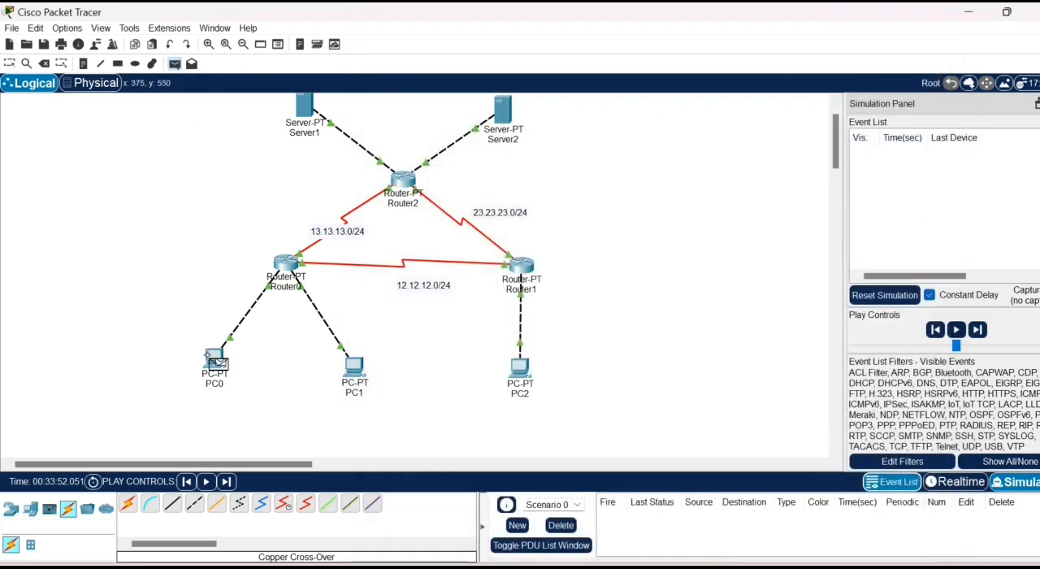
left_click(521, 365)
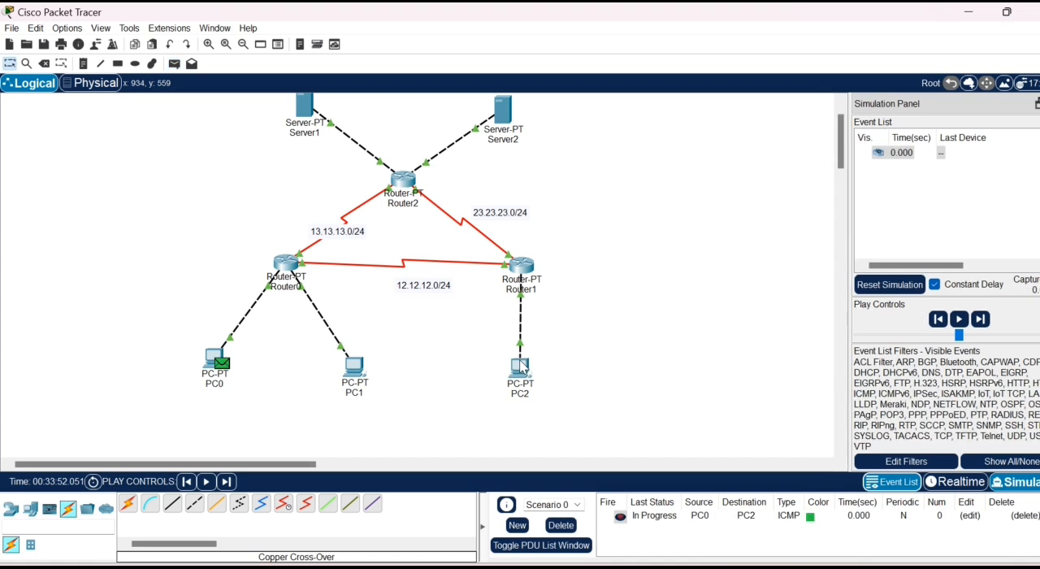
left_click(961, 320)
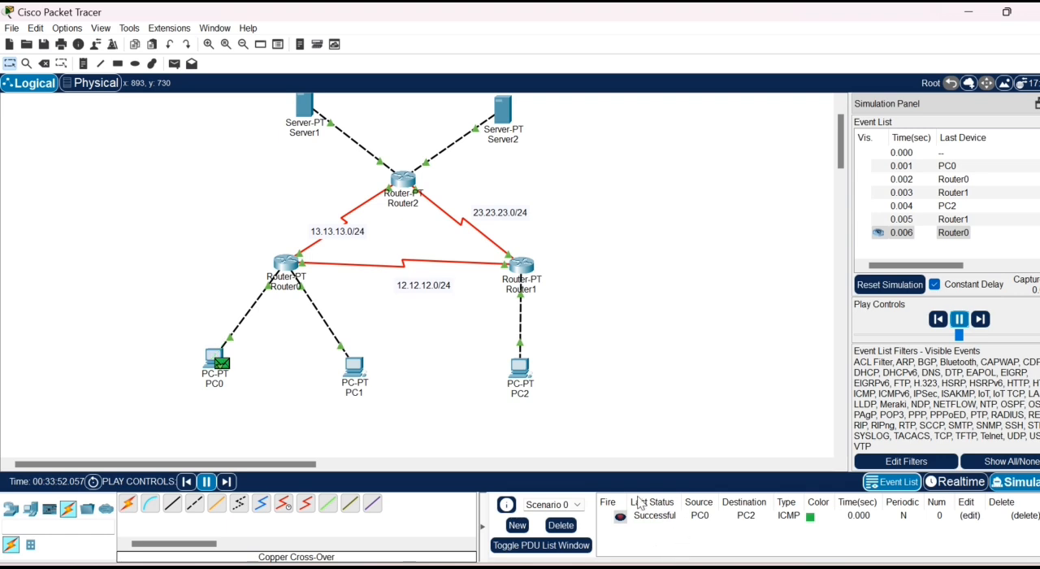
left_click(559, 525)
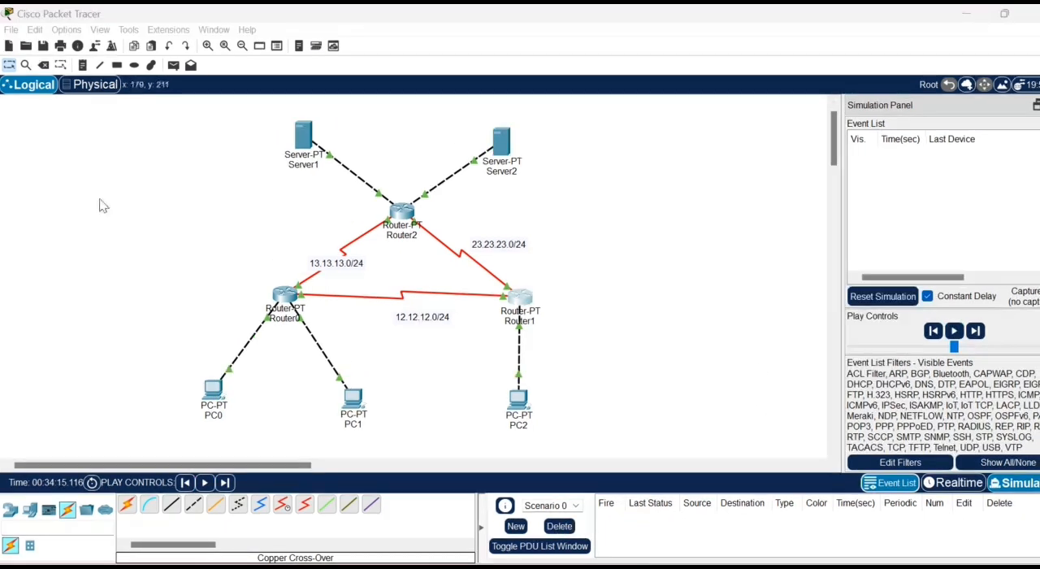
- Test PC0 to Server1 by playing a simple PDU in the simulation, then pause it and delete the scenario
left_click(169, 66)
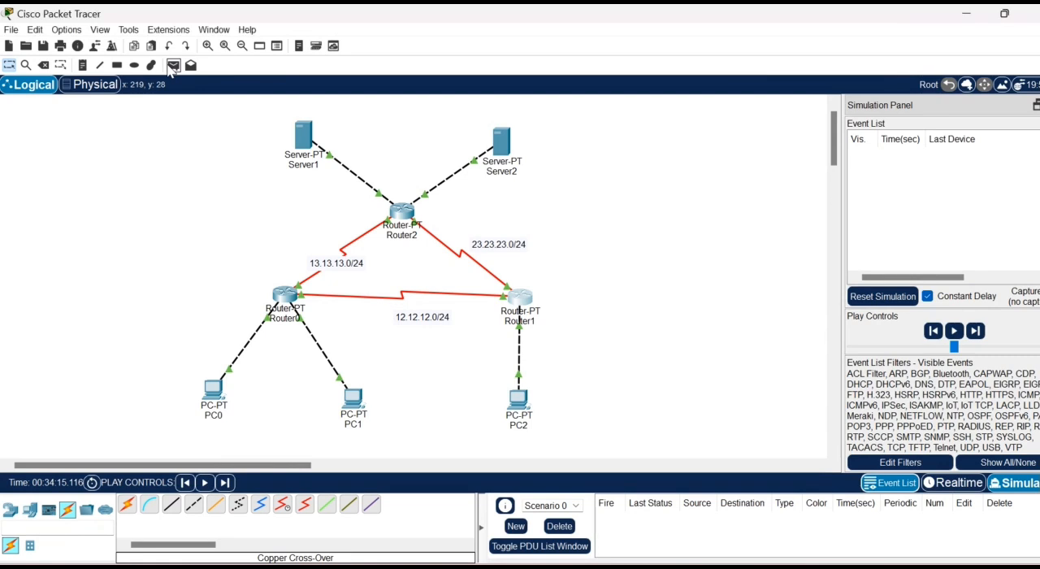
left_click(169, 65)
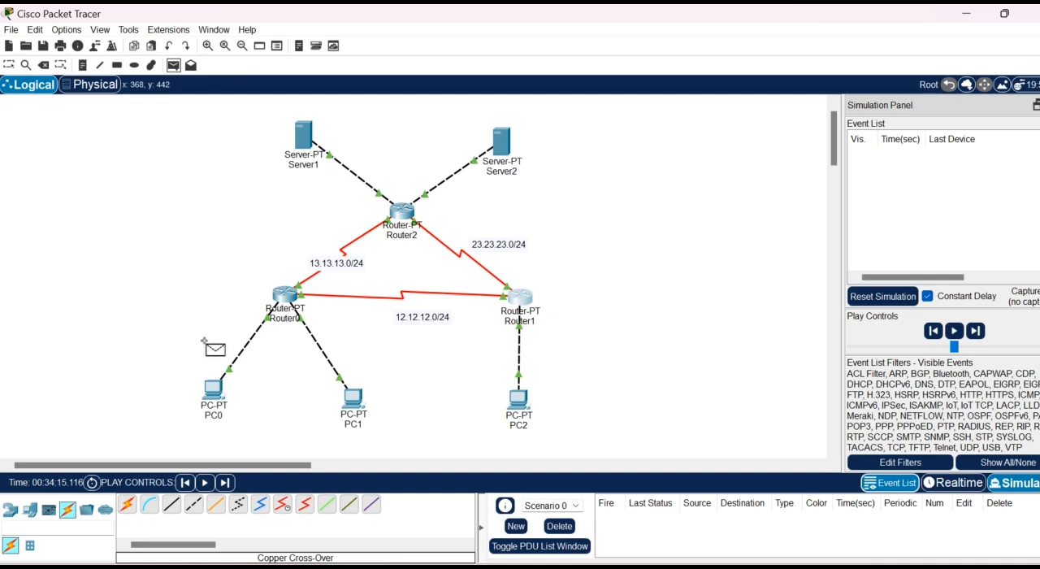
left_click(216, 398)
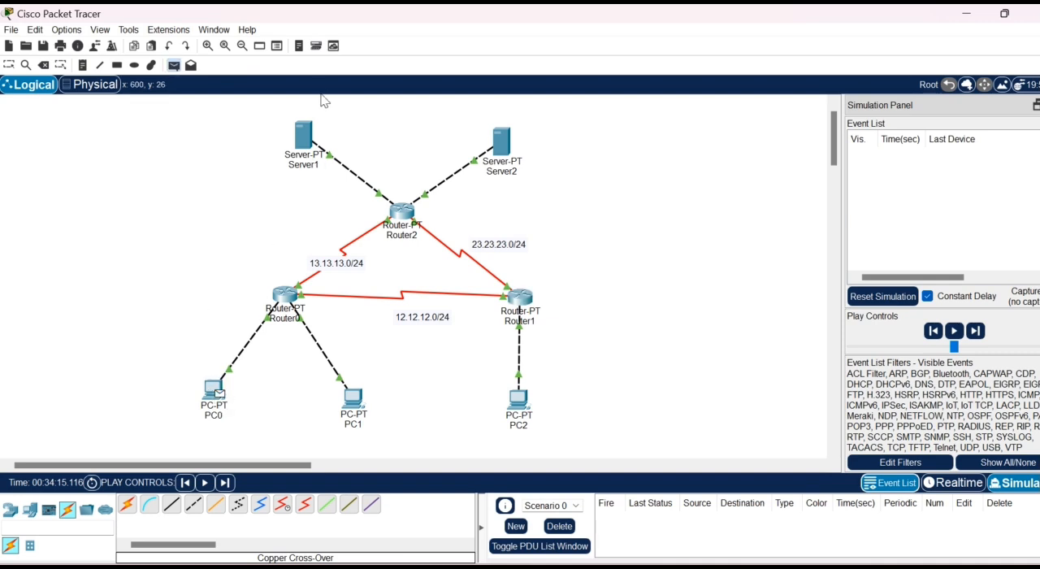
left_click(308, 143)
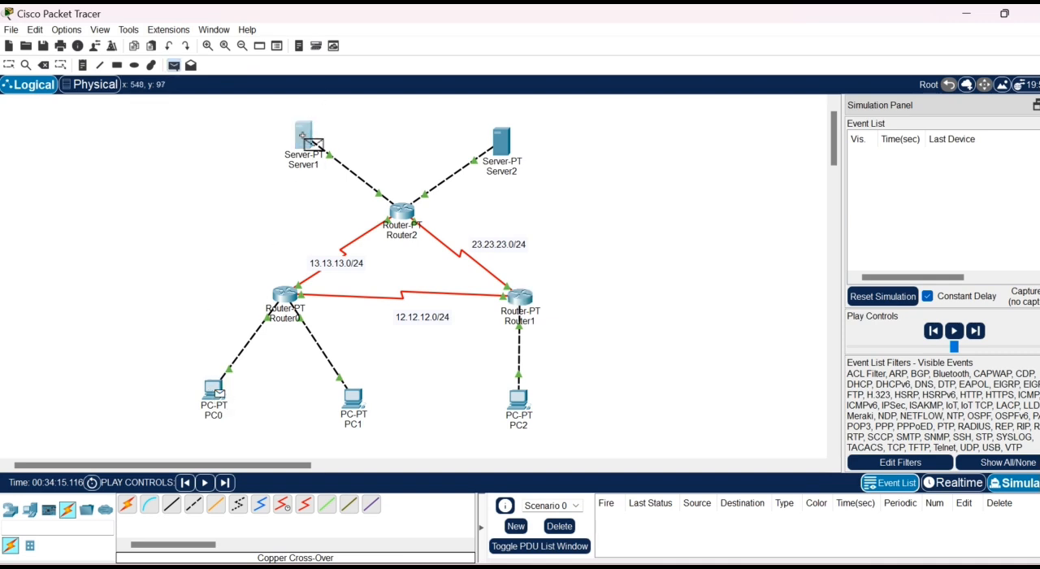
left_click(959, 320)
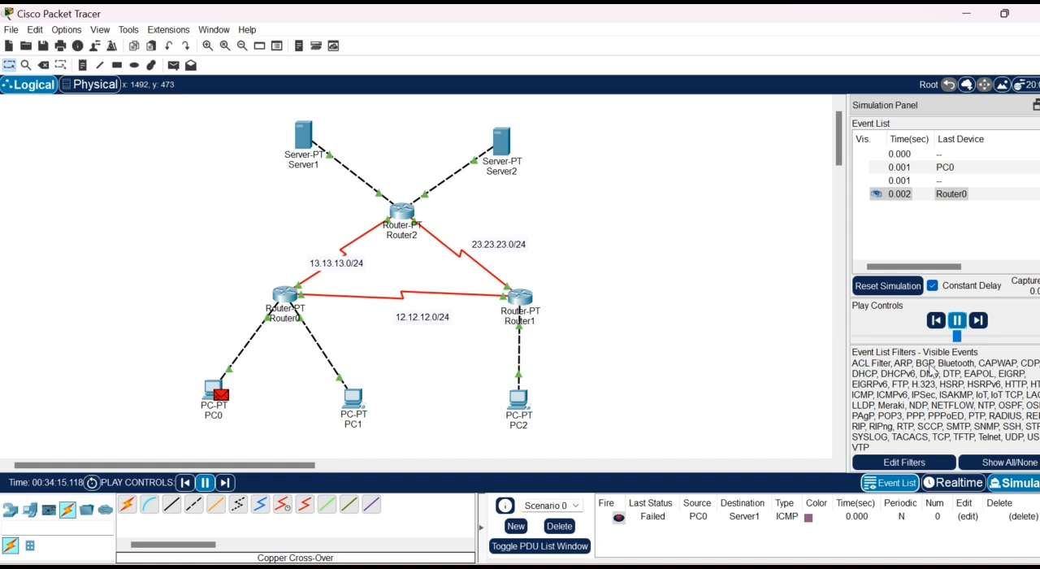
left_click(957, 320)
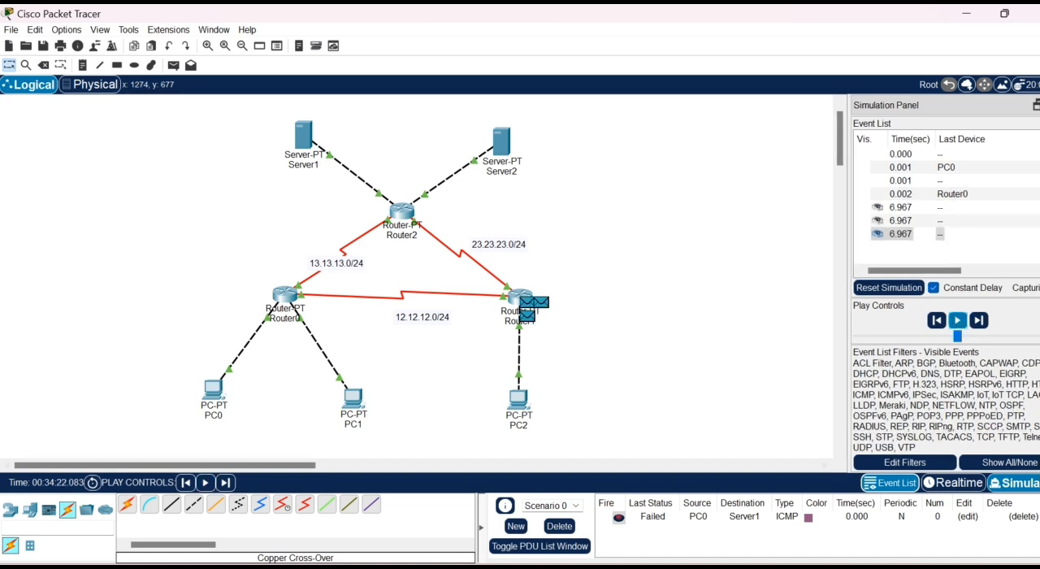
left_click(559, 528)
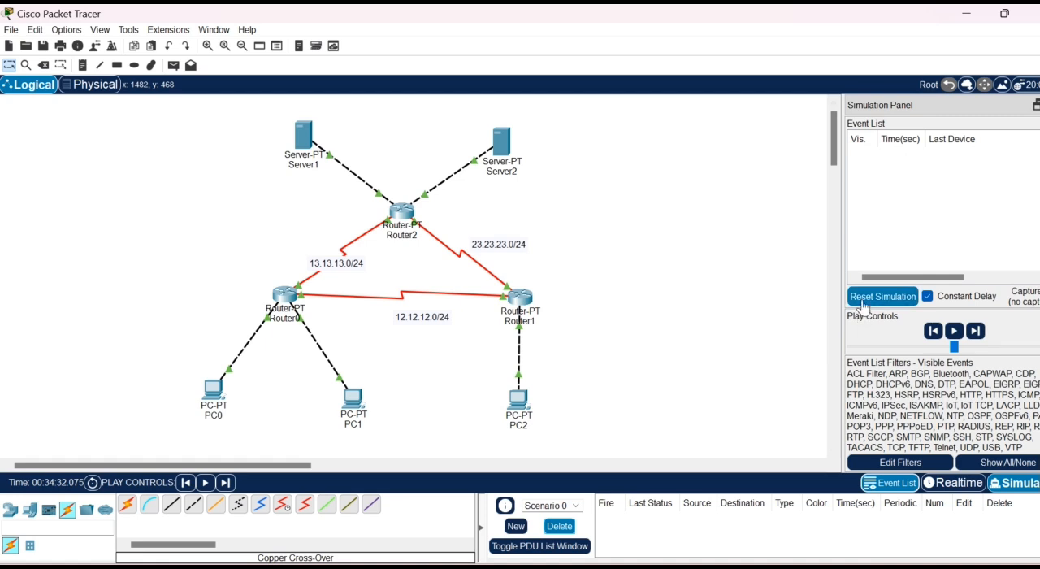
- Enter a static route on Router0 with network 33.33.33.0 and mask 255.255.255.0
left_click(282, 296)
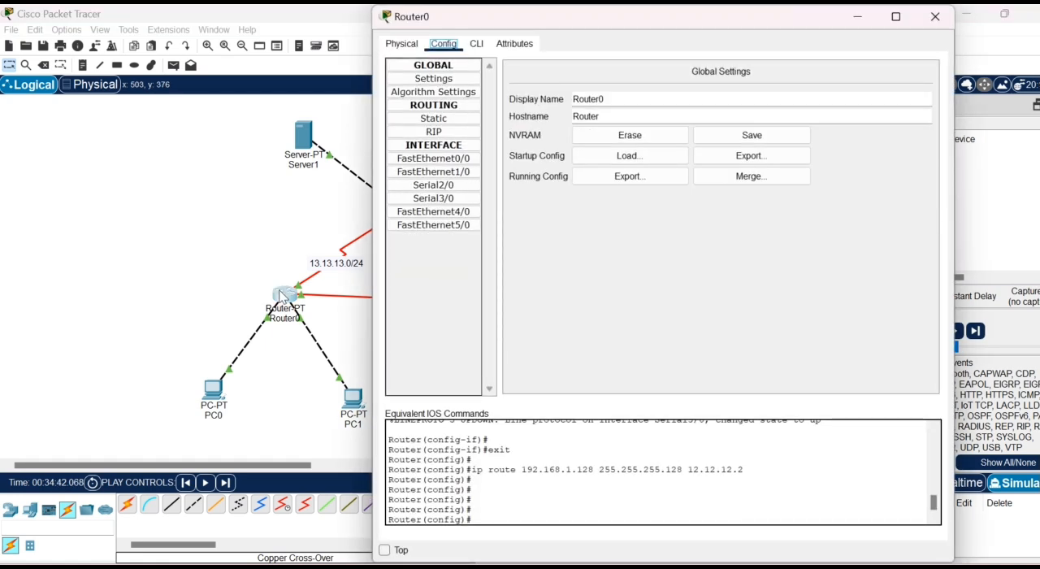
left_click(417, 120)
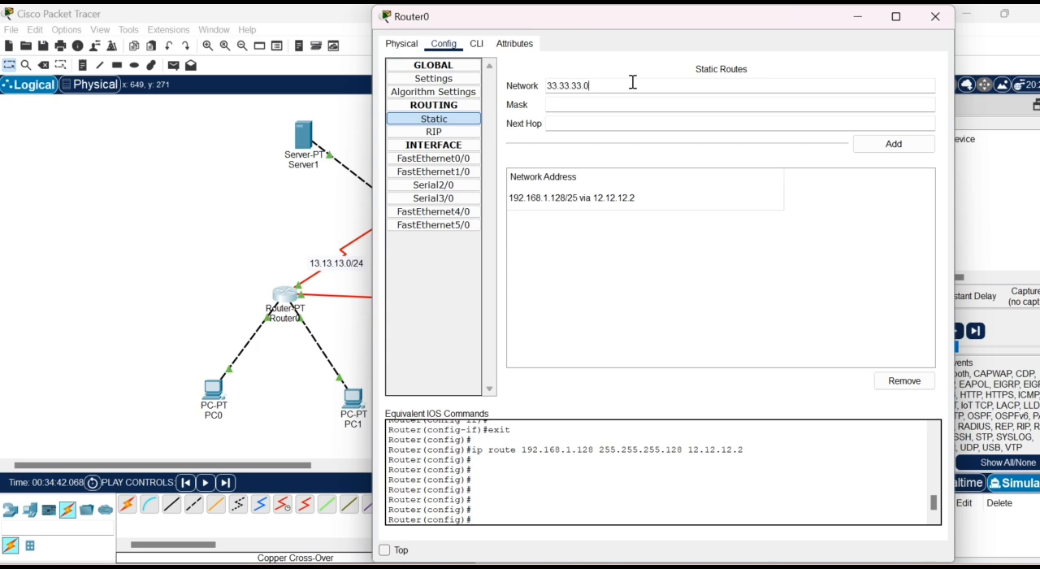
left_click(606, 106)
type("55.255.255.0")
- Set the next hop of the 33.33.33.0 route to 13.13.13.3 and add it to Router0
left_click(591, 123)
type("13.13.13.3")
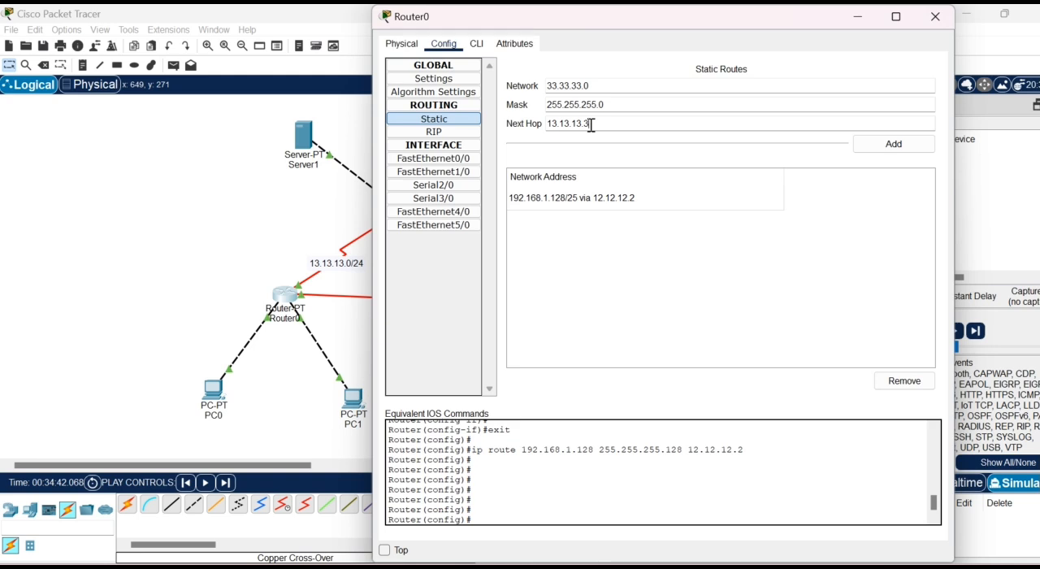
left_click(911, 152)
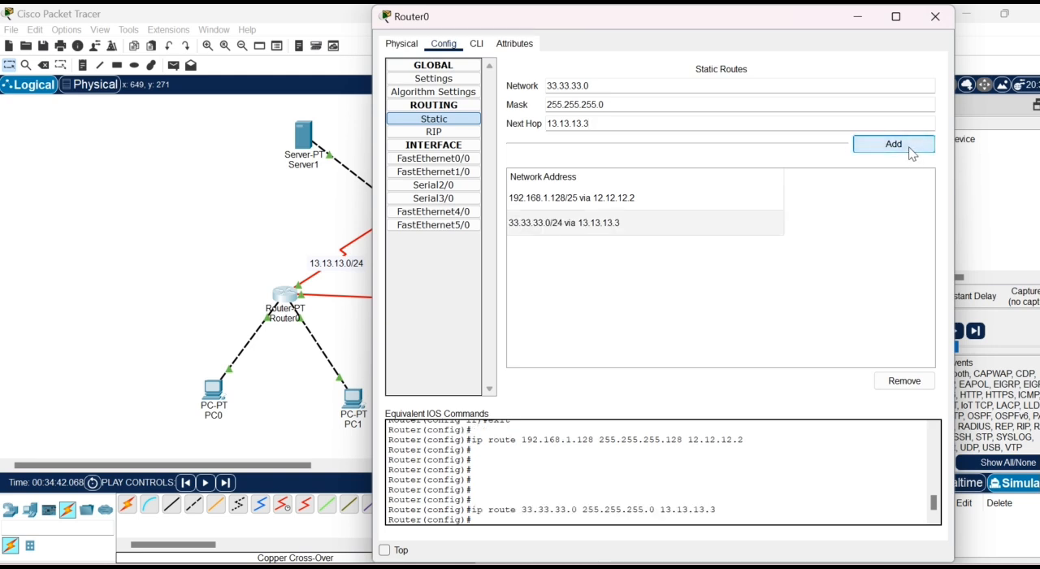
- Add a Router0 static route to 43.43.43.0 with mask 255.255.255.0 via 13.13.13.3, and close the router's configuration
left_click_drag(582, 86, 546, 87)
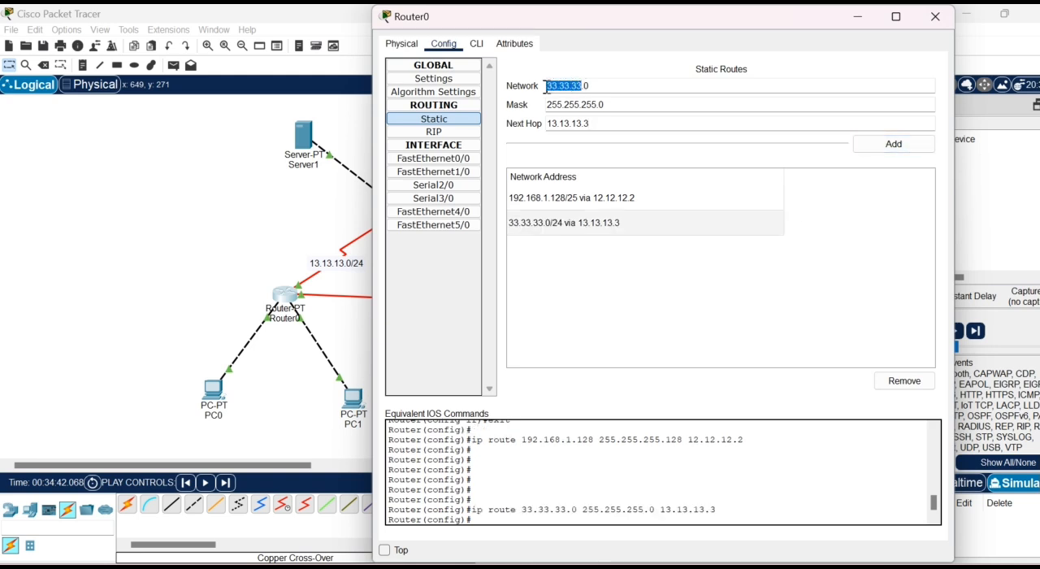
type("43.43.43")
key("shift+End")
left_click(881, 146)
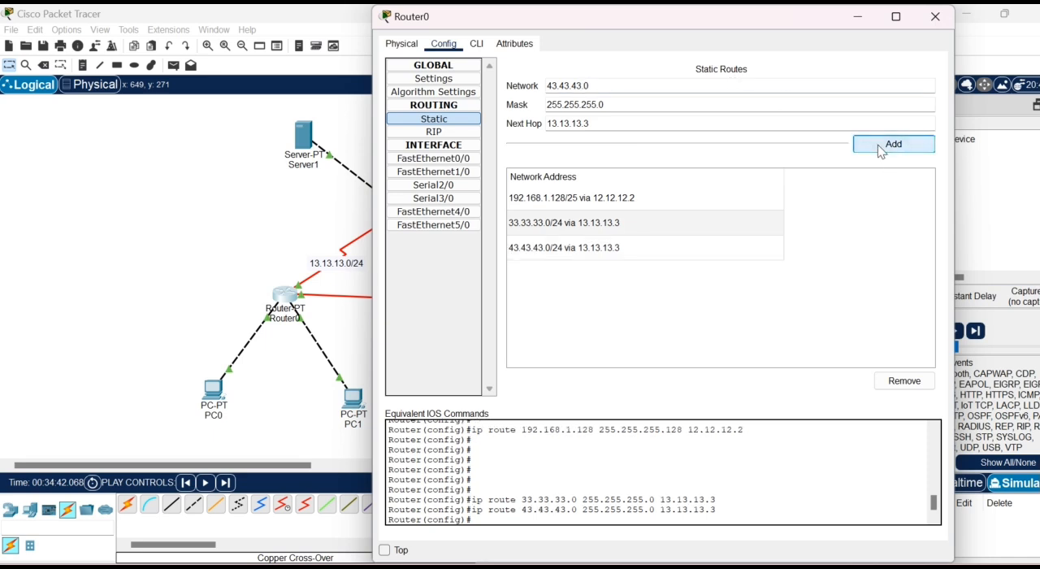
left_click(936, 17)
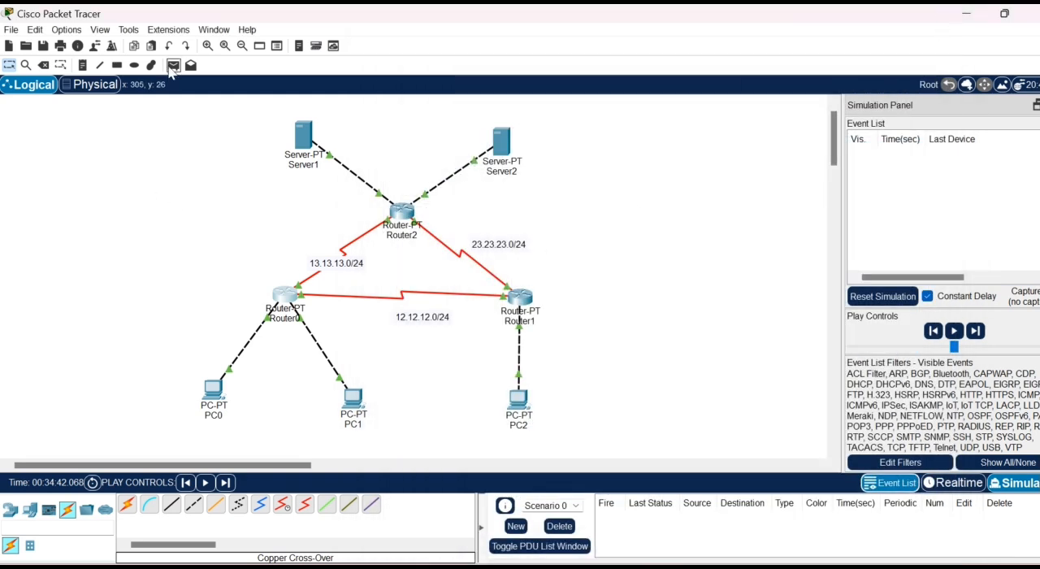
- Send a simple PDU from PC0 to Server1, step it forward through the simulation, and delete the test scenario
left_click(173, 66)
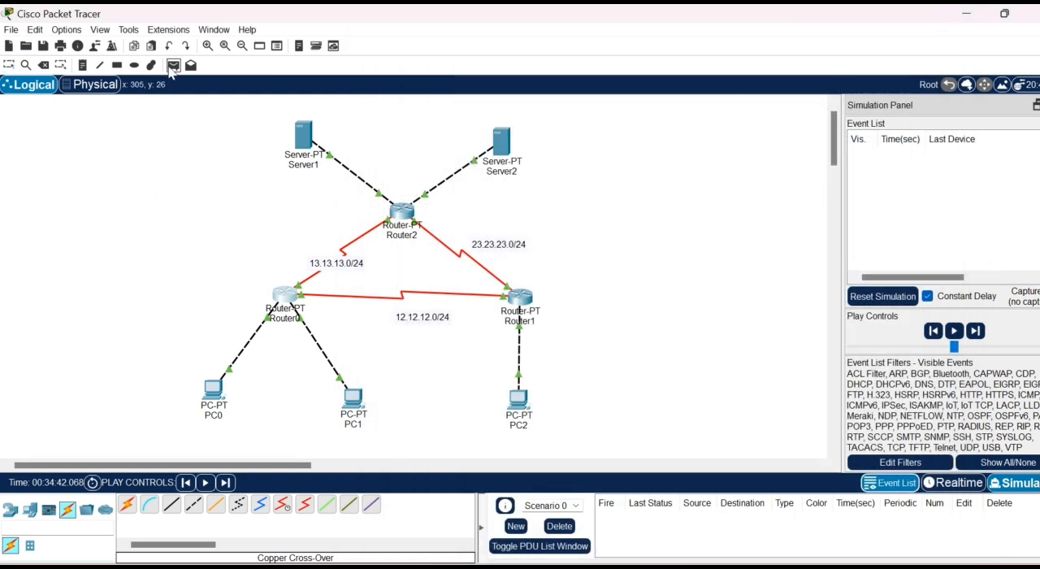
left_click(209, 388)
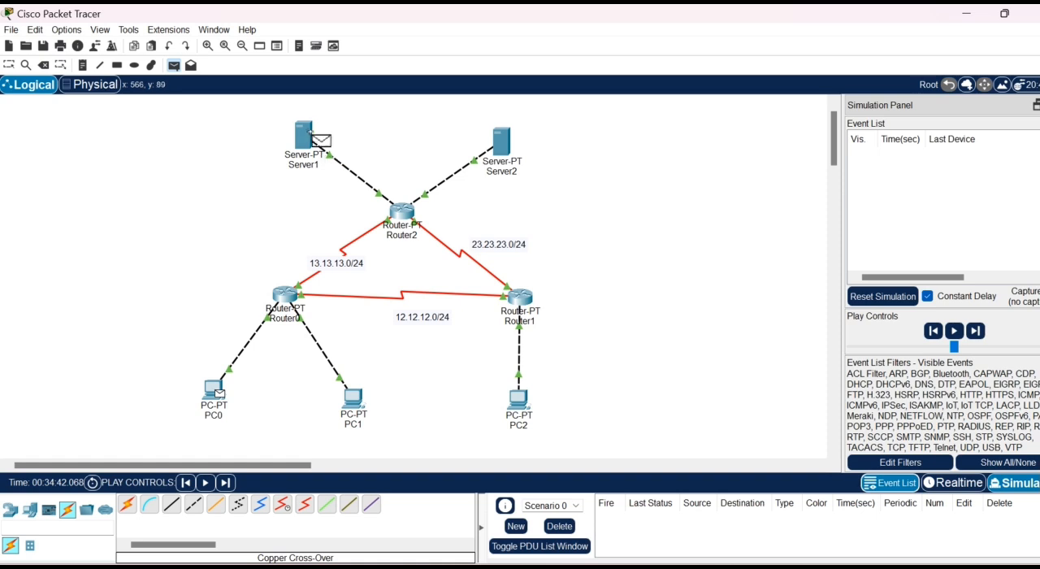
left_click(309, 141)
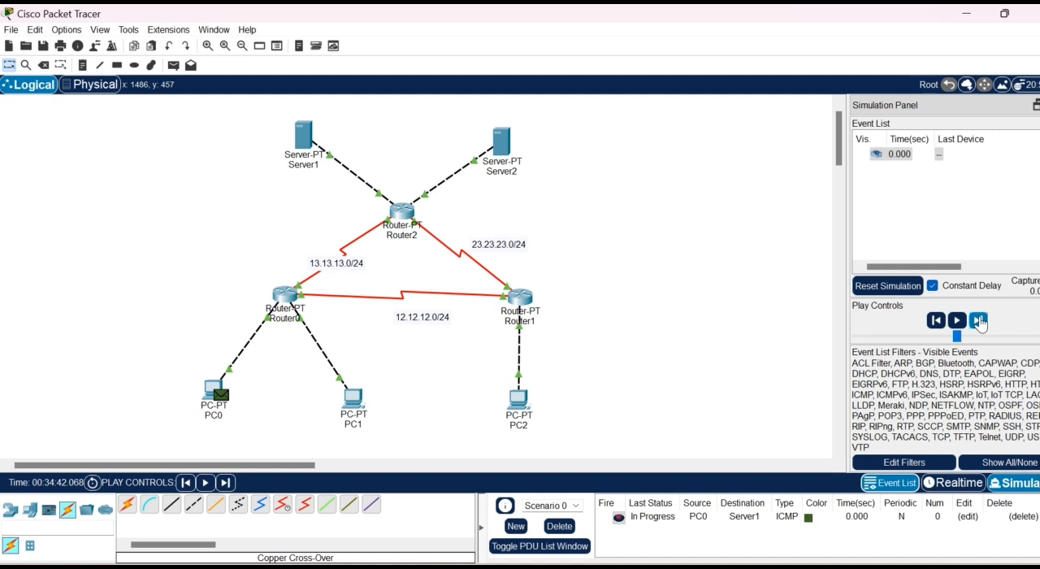
left_click(978, 321)
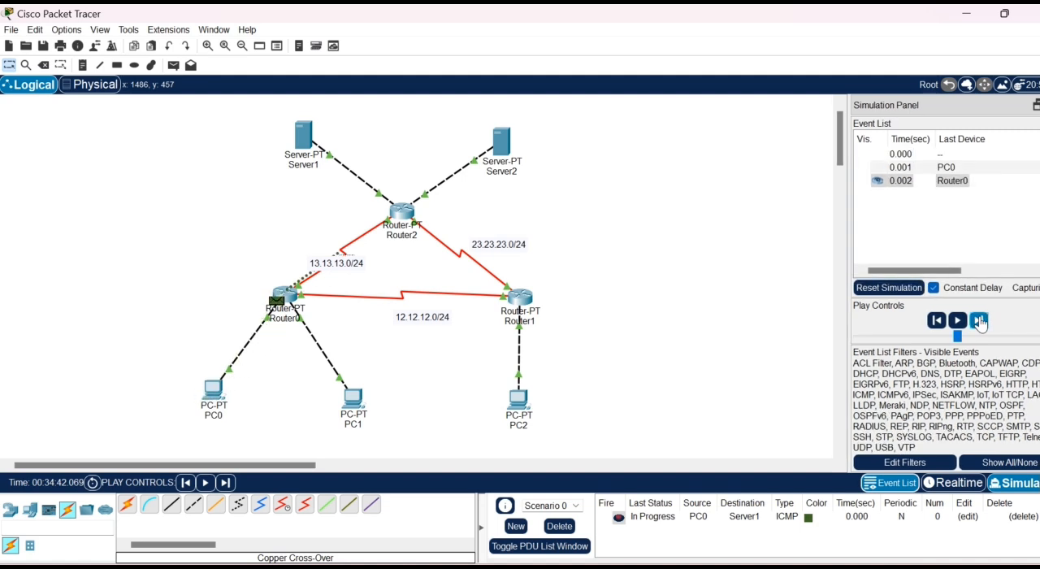
left_click(979, 321)
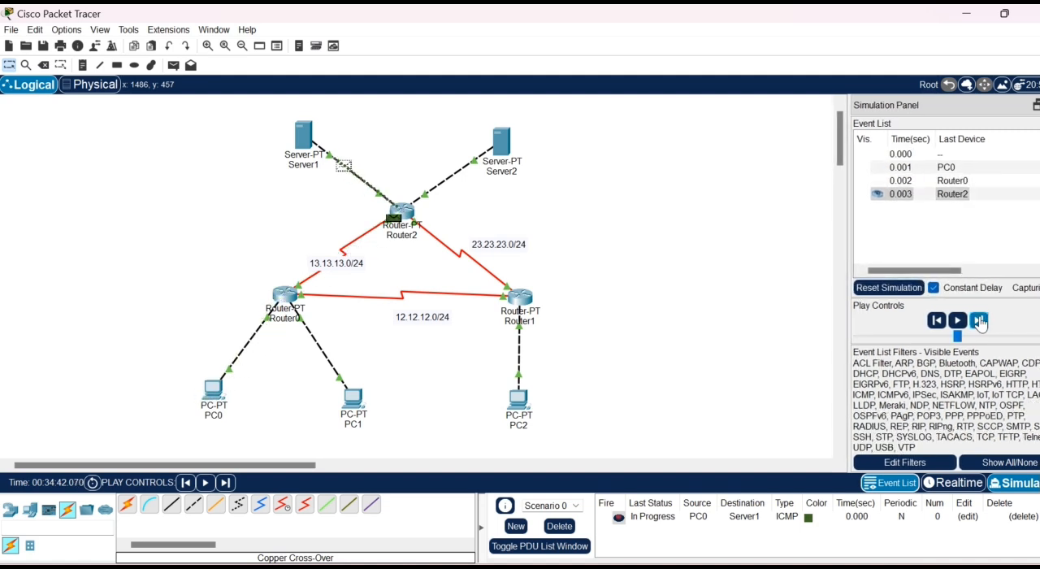
left_click(980, 321)
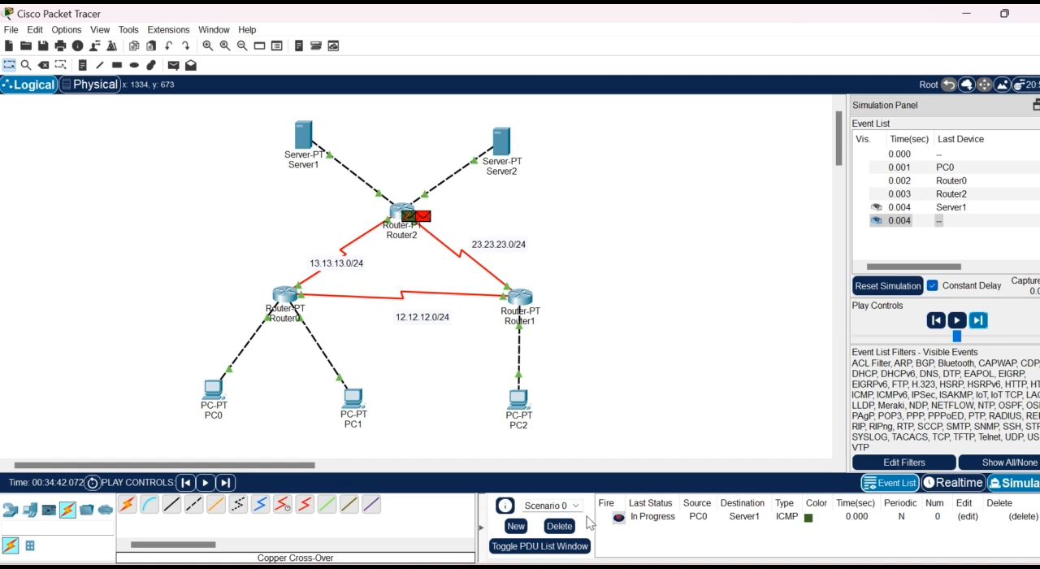
left_click(559, 526)
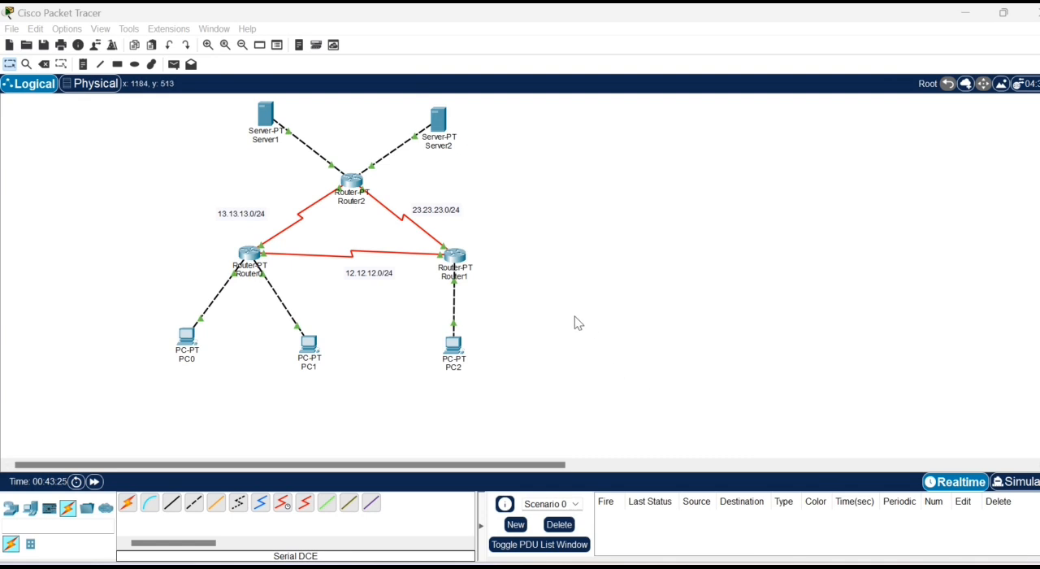
- Add a simple PDU from PC0 to Server1 and switch to simulation mode
left_click(174, 64)
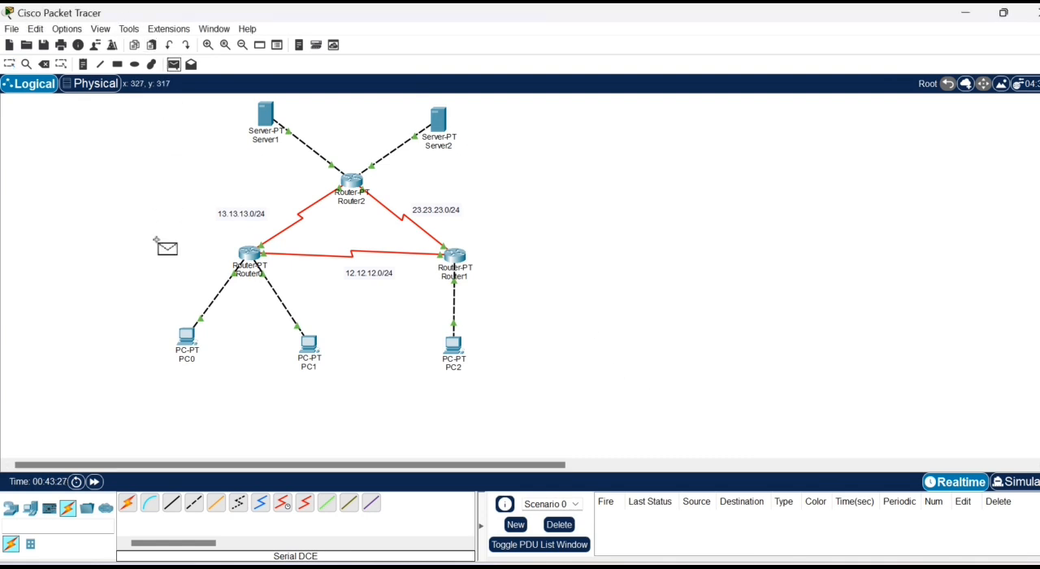
left_click(188, 335)
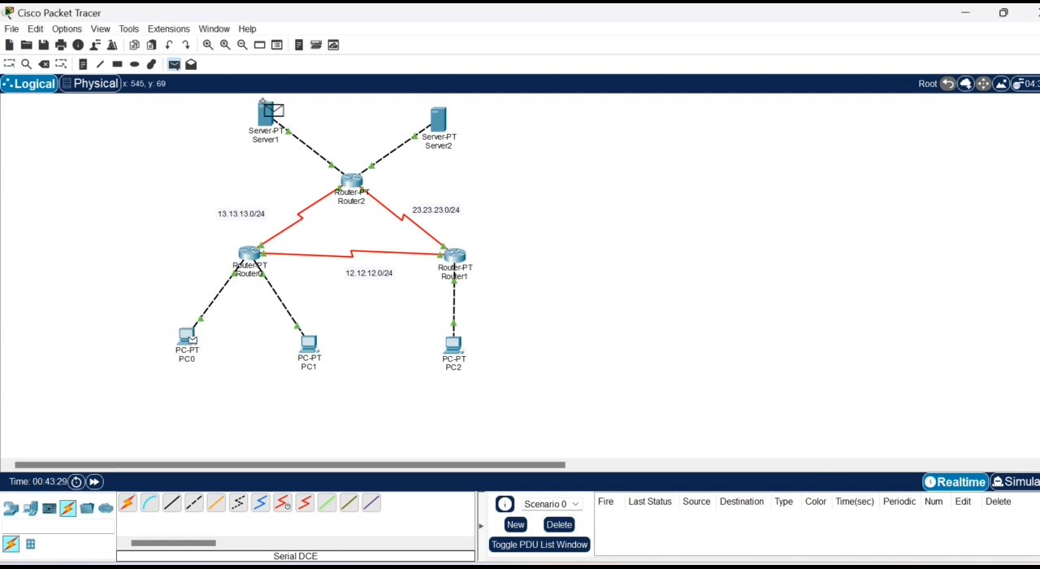
left_click(266, 115)
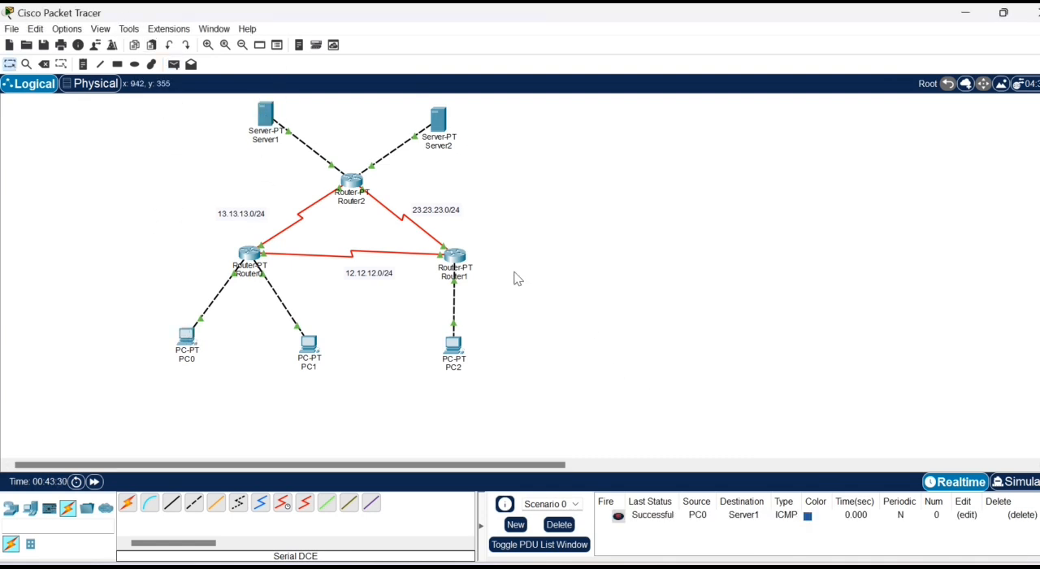
left_click(1016, 482)
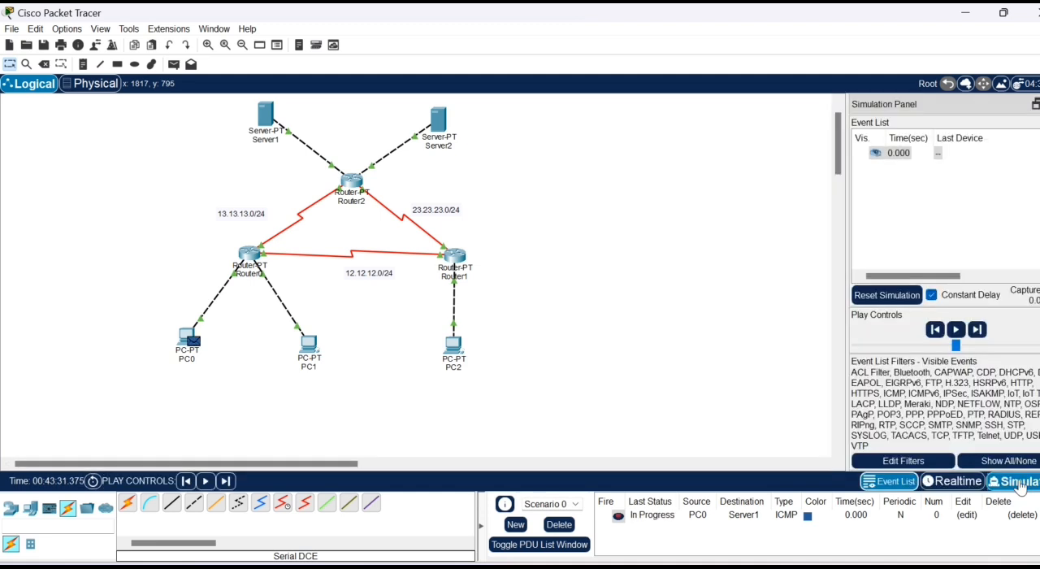
- Step the PC0 to Server1 PDU through its full round trip, then clear the scenario and return to realtime mode
left_click(978, 330)
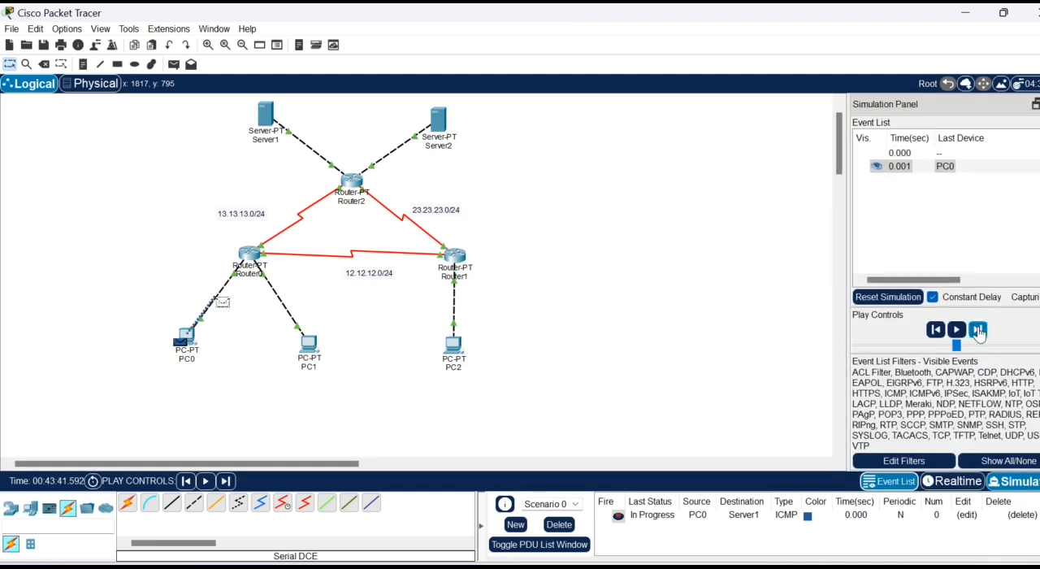
left_click(978, 330)
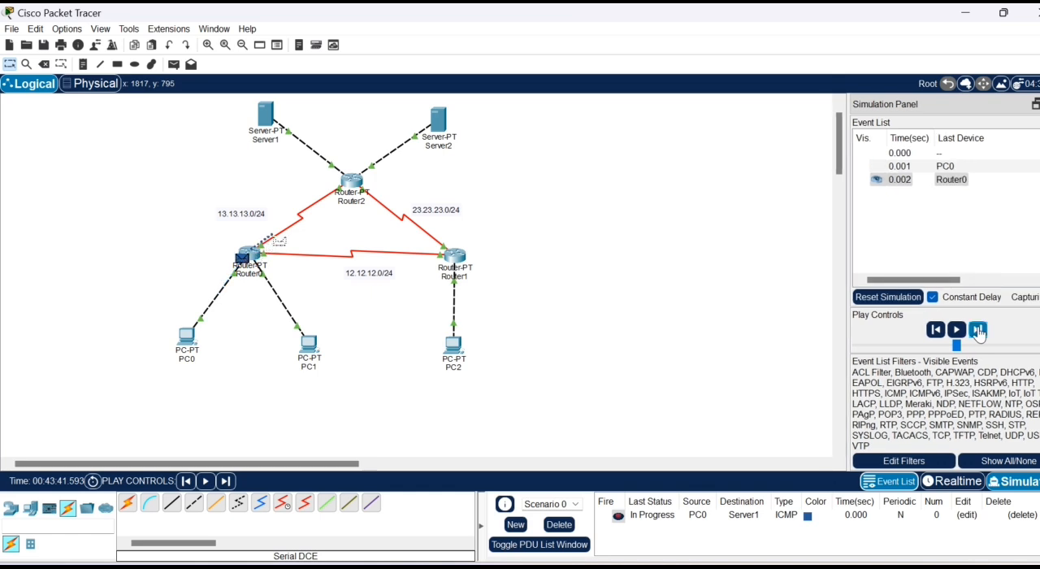
left_click(977, 330)
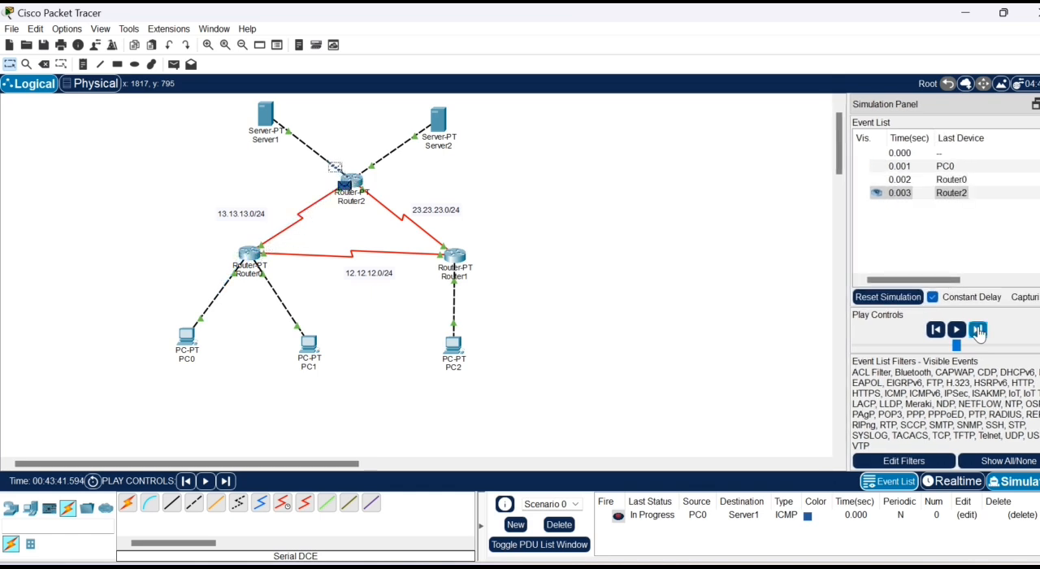
left_click(977, 330)
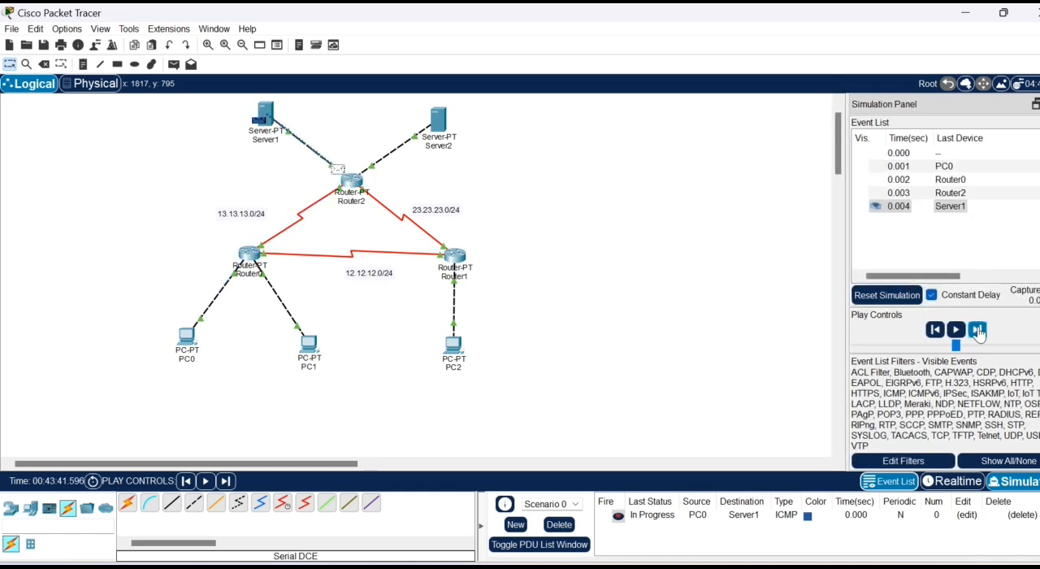
left_click(978, 330)
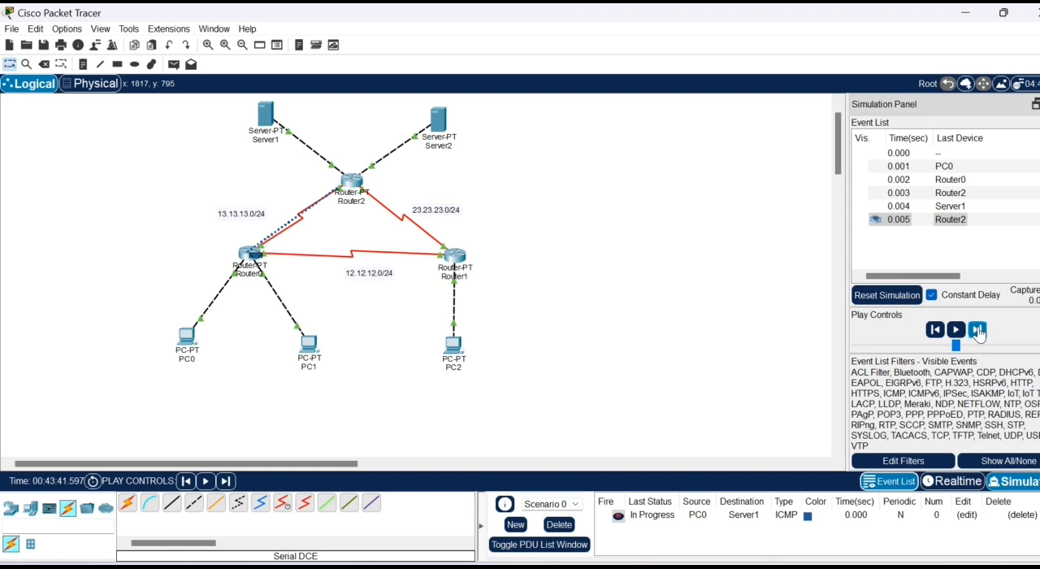
left_click(978, 330)
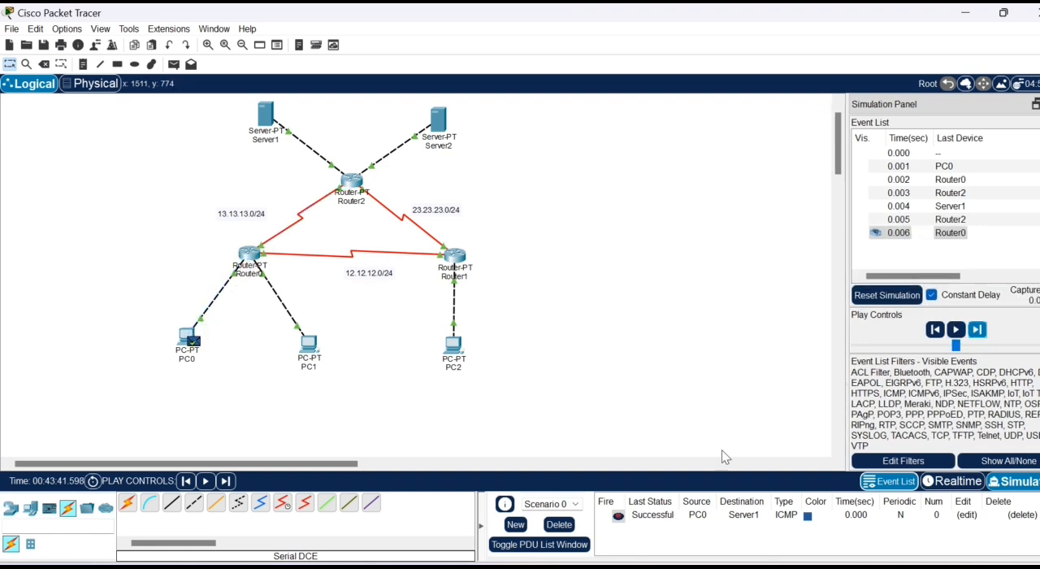
left_click(559, 526)
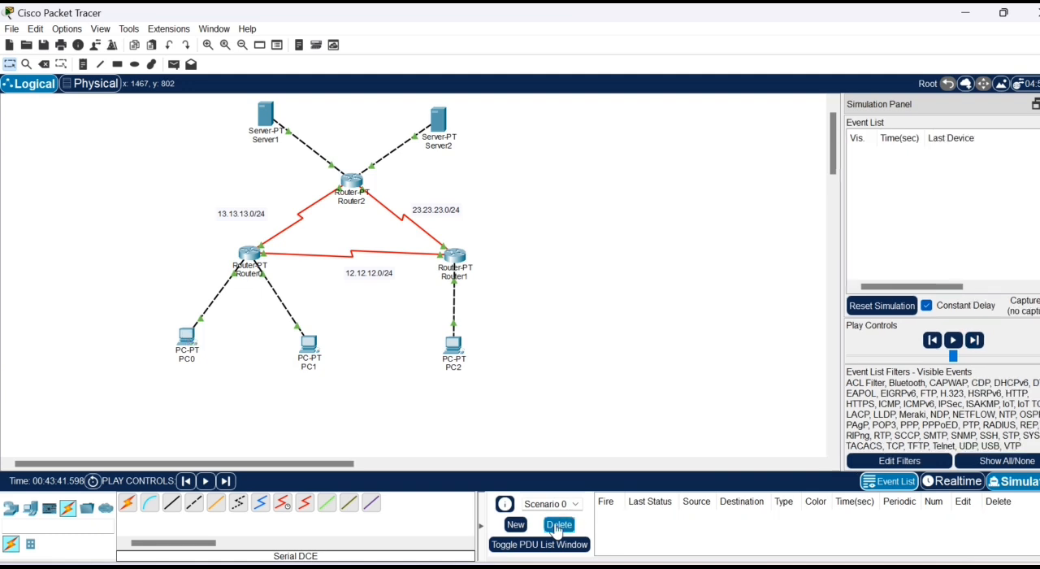
left_click(956, 481)
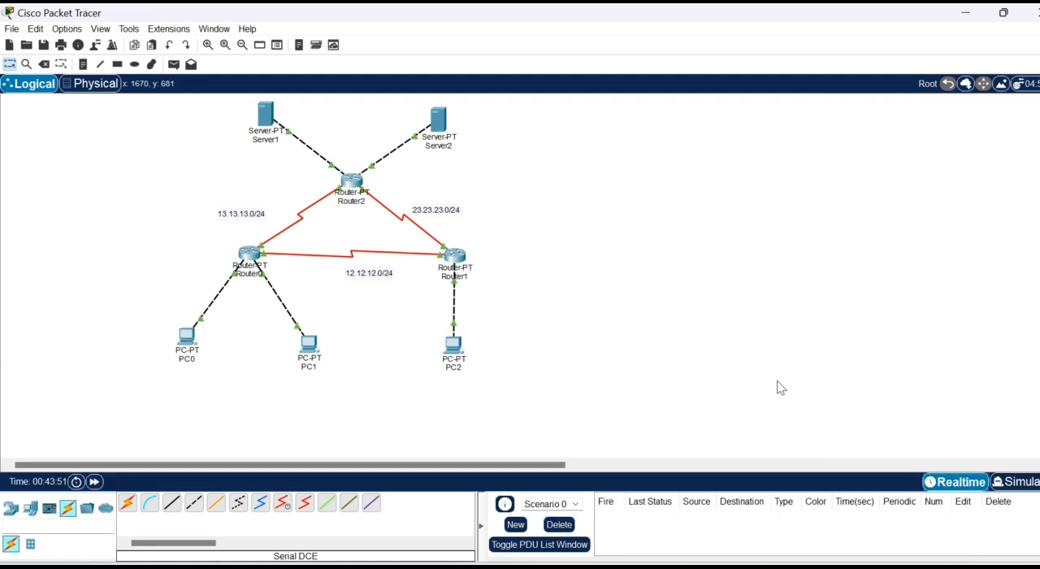
- Add a simple PDU from PC2 to Server2 and switch to simulation mode
left_click(173, 65)
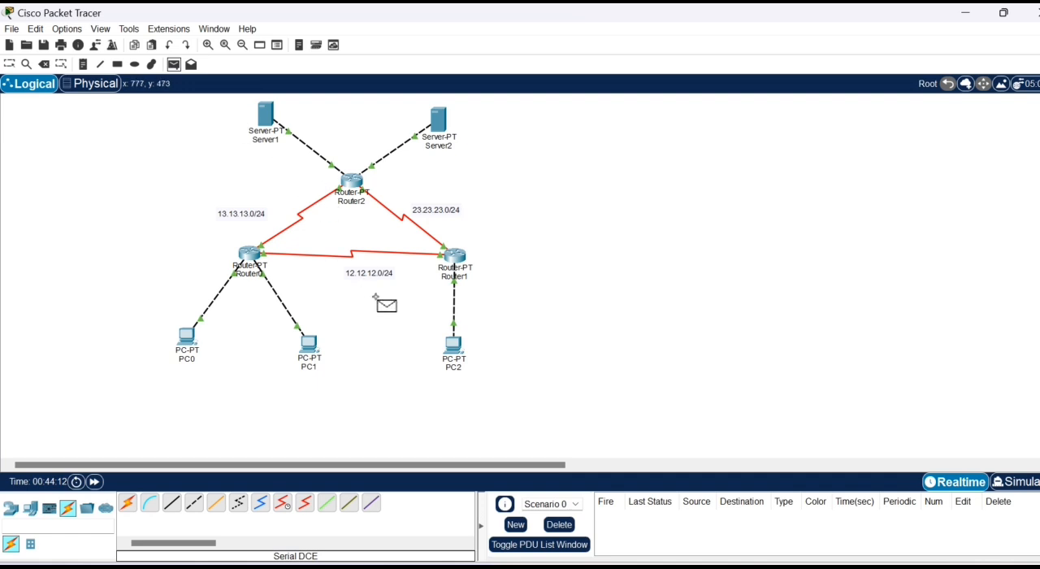
left_click(449, 341)
left_click(445, 132)
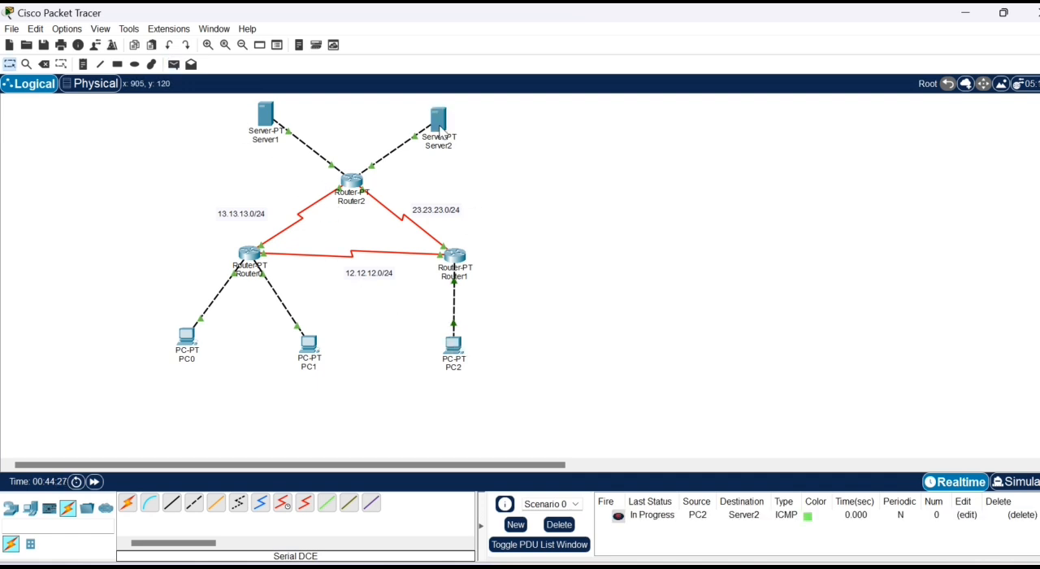
left_click(1016, 483)
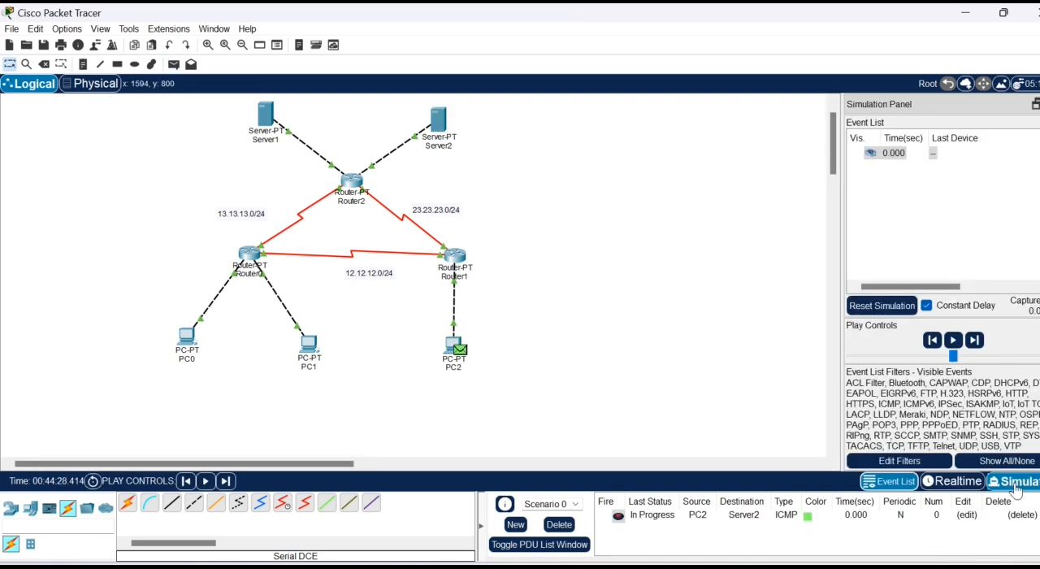
- Step the PC2 to Server2 PDU forward, then reset the simulation and return to realtime mode
left_click(978, 329)
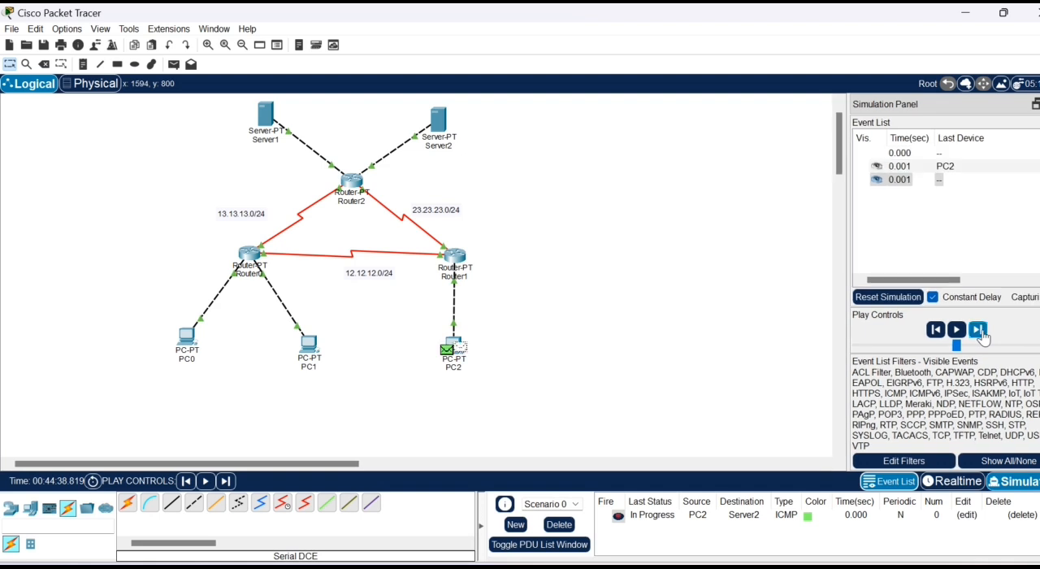
left_click(978, 330)
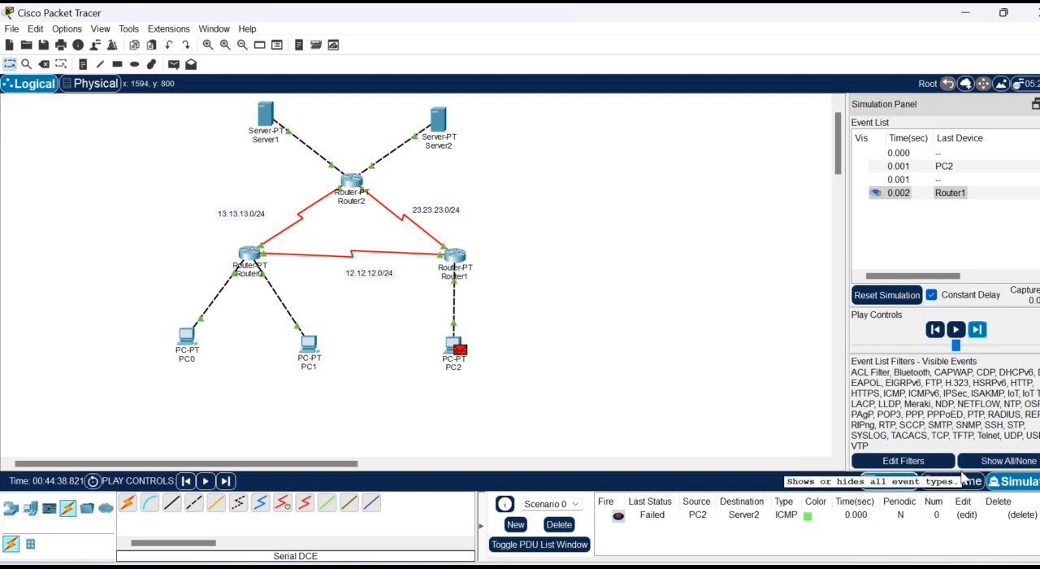
left_click(902, 296)
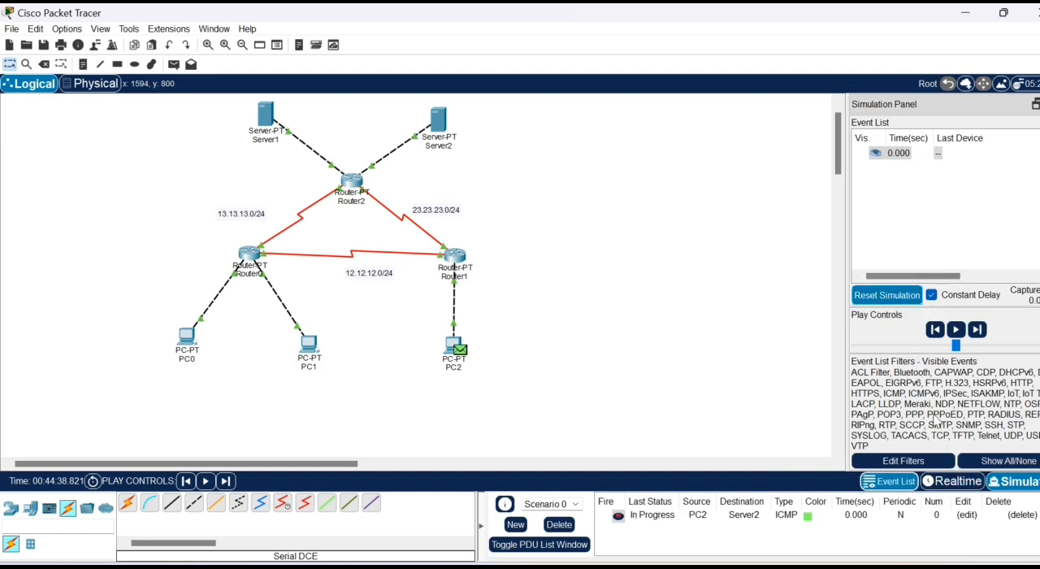
left_click(971, 485)
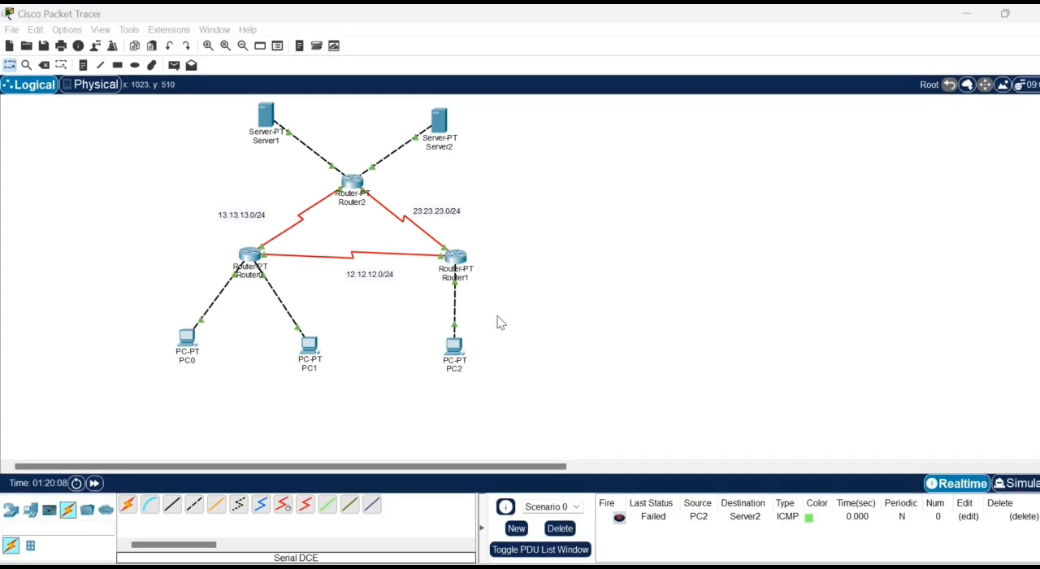
- Enter a static route on Router1 with network 33.33.33.0 and mask 255.255.255.0
left_click(453, 260)
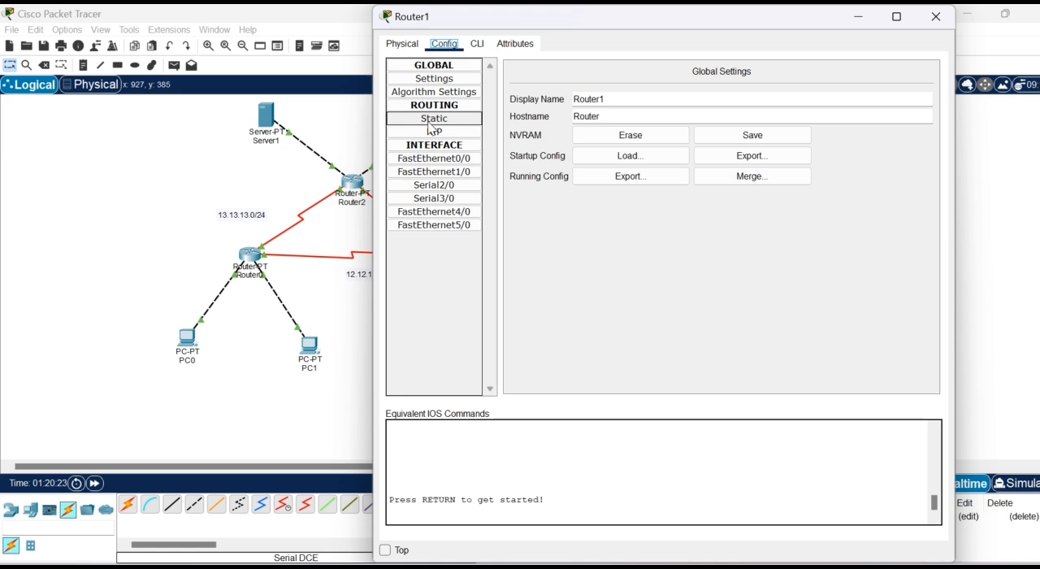
left_click(433, 118)
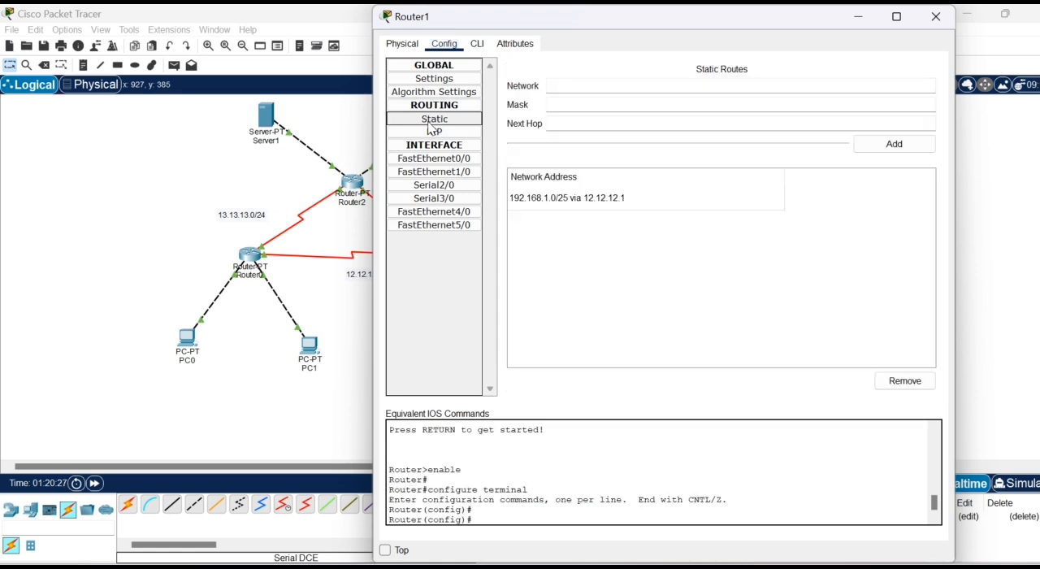
left_click(679, 87)
type("33.33.")
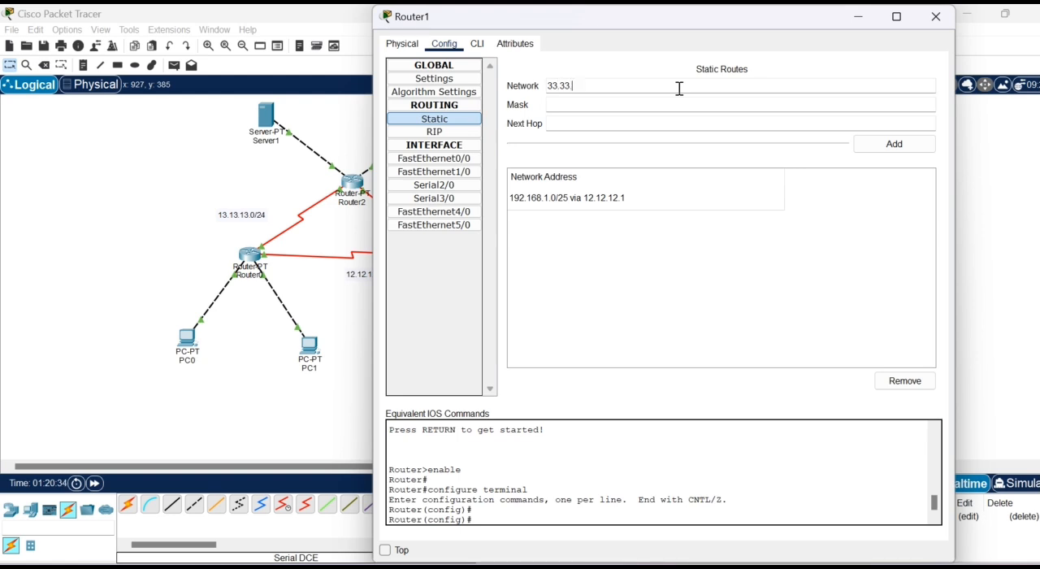
type("33.0")
left_click(647, 101)
type("255.255.255.0")
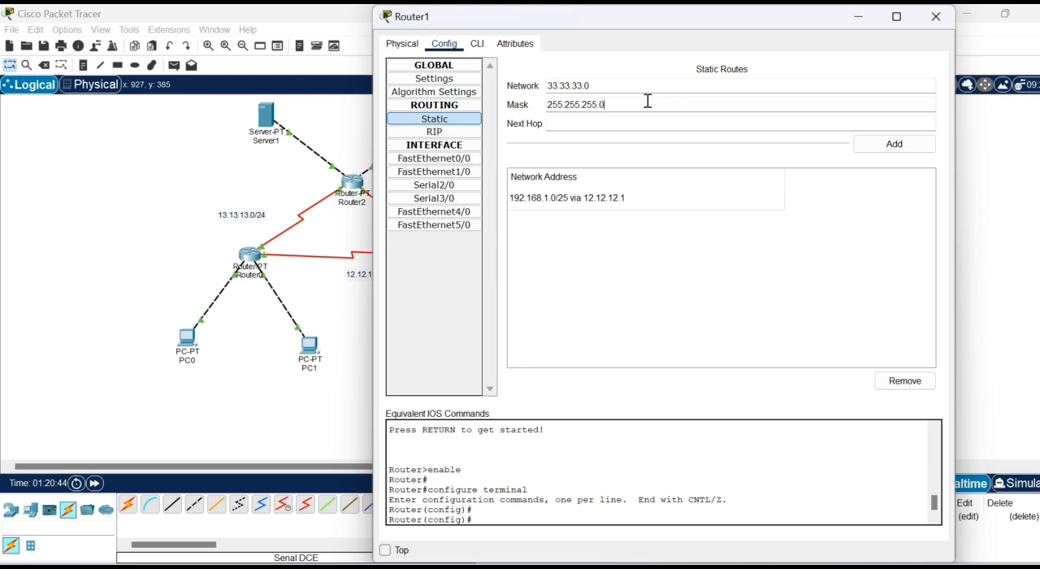
- Set the next hop of Router1's 33.33.33.0 route to 23.23.23.3, add the route, and close the router's configuration
left_click(620, 112)
left_click(620, 120)
type("23")
key("BackSpace")
type(".23.23.3")
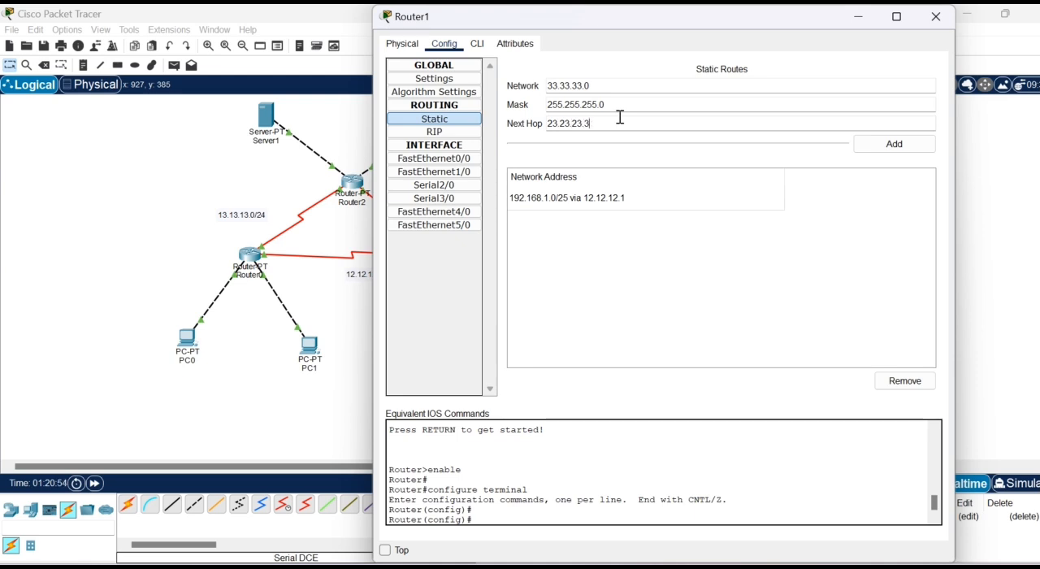
left_click(910, 144)
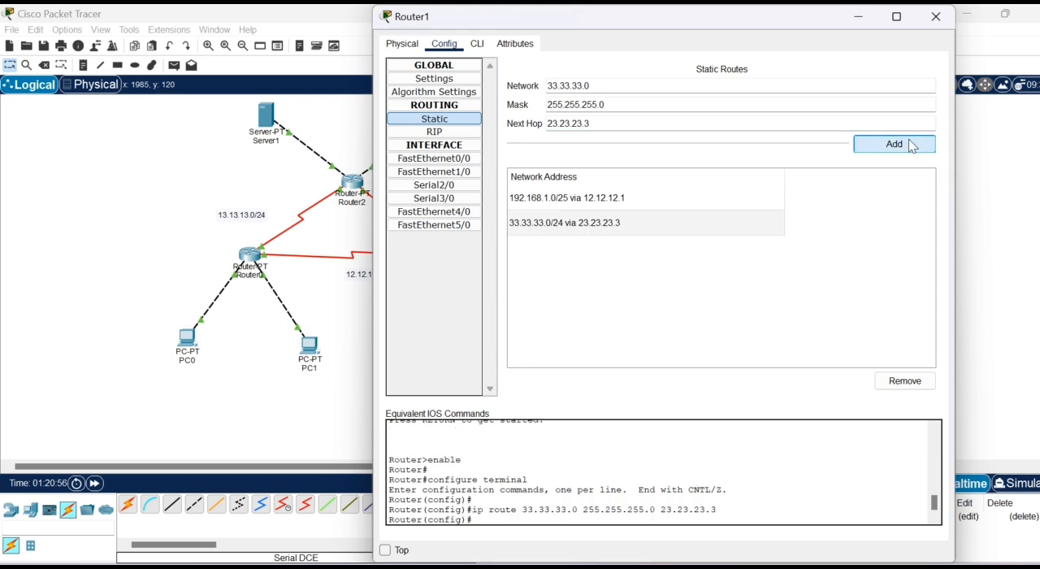
left_click(935, 16)
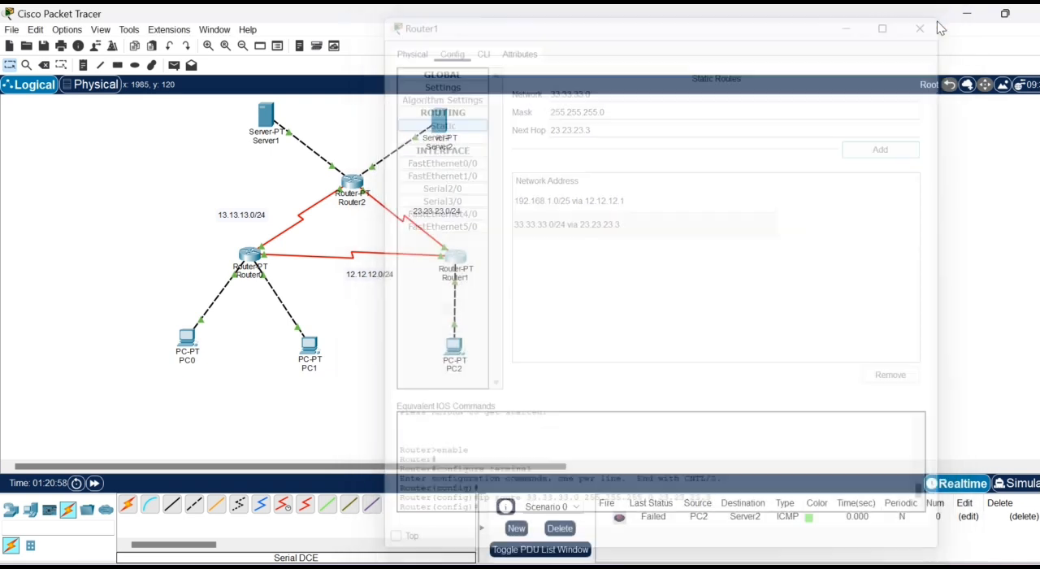
- Enter a static route on Router2 with network 192.168.1.128 and mask 255.255.255.128
left_click(348, 188)
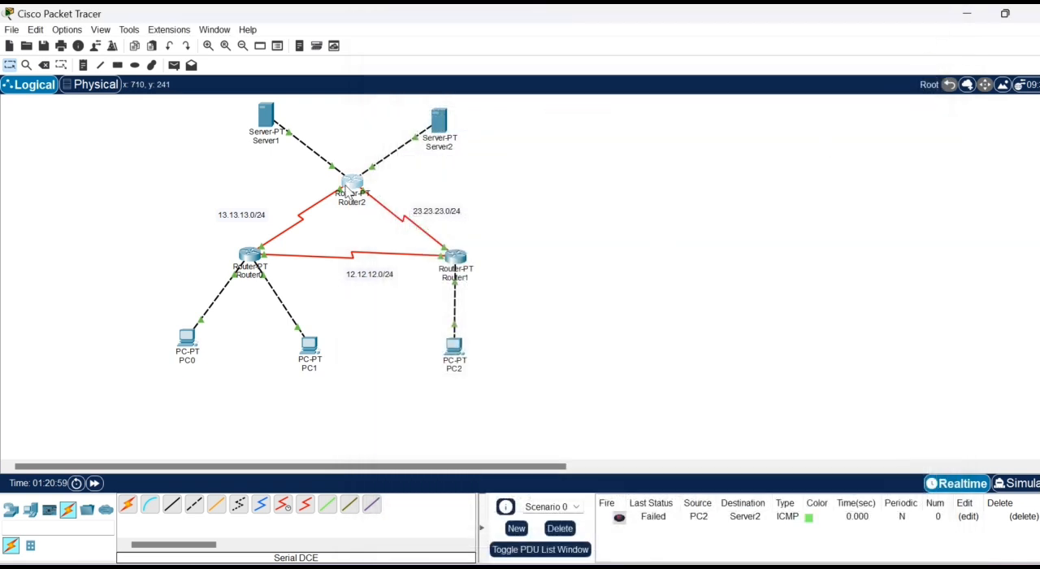
left_click(434, 120)
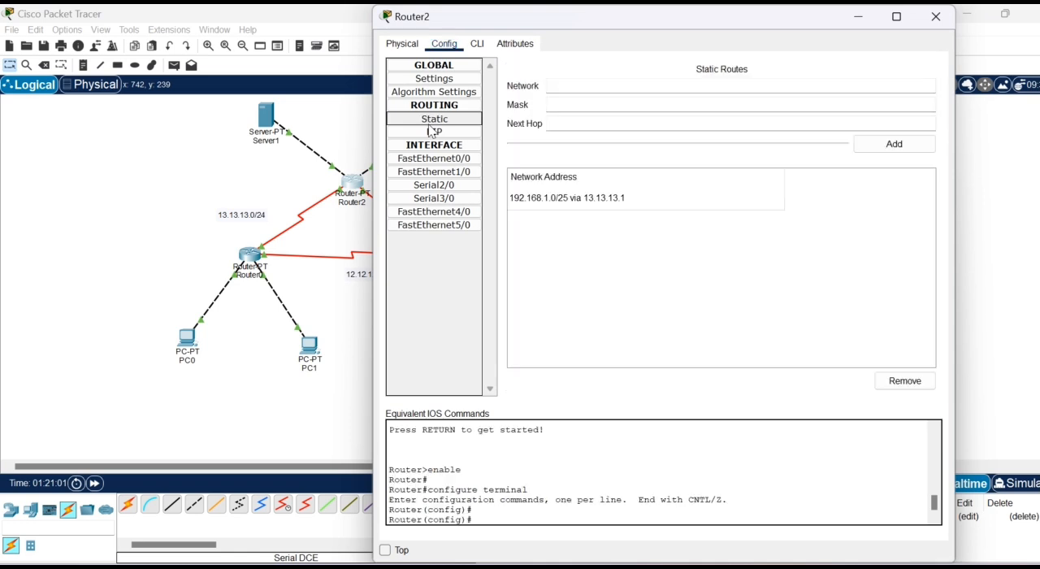
left_click(672, 85)
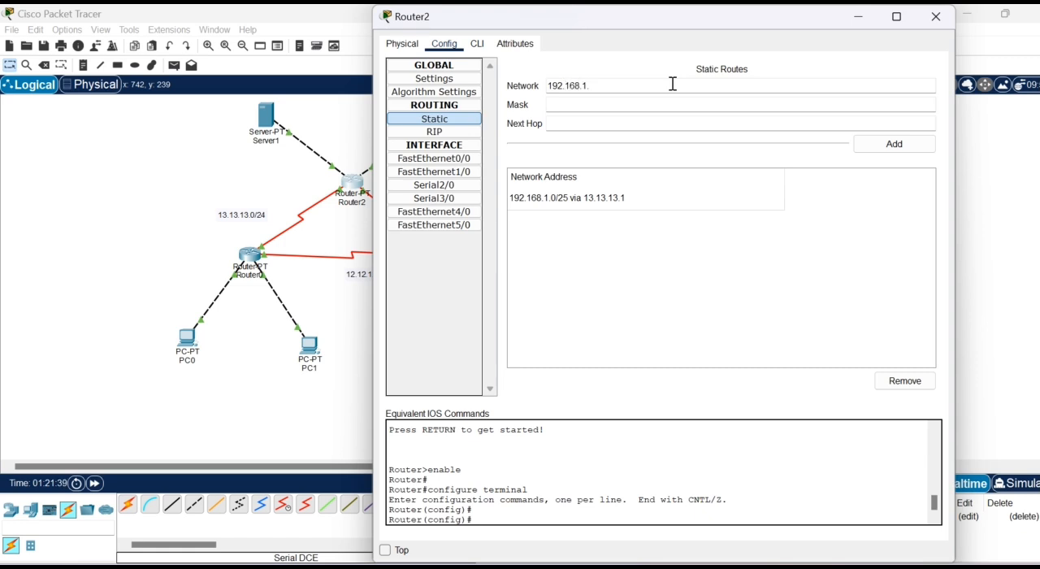
type("192.168.1.128")
left_click(638, 100)
type("255.255.255.128")
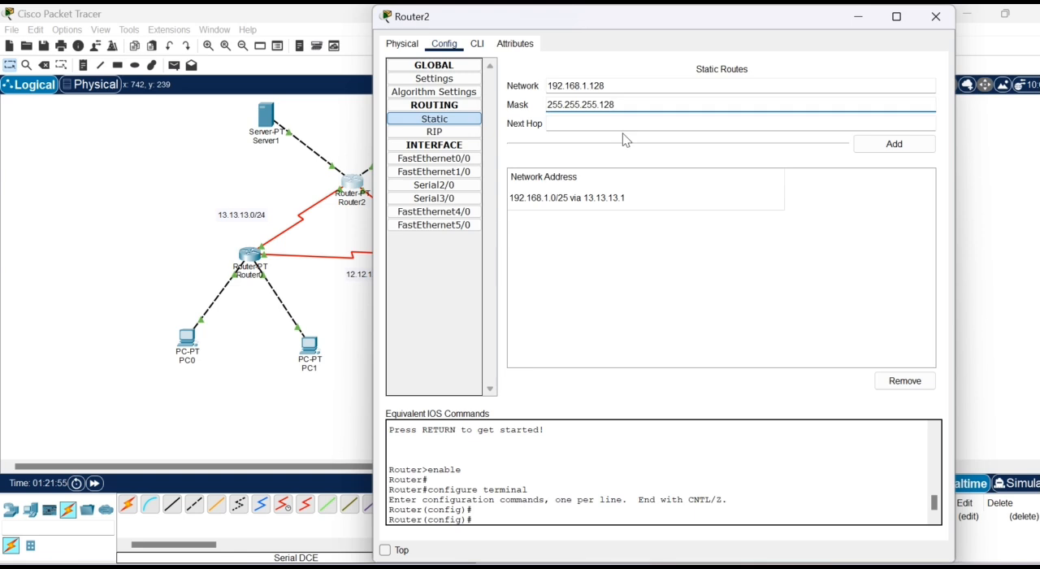
- Set the next hop of Router2's 192.168.1.128 route to 23.23.23.2, add the route, and close the router's configuration
left_click(627, 126)
type("23.")
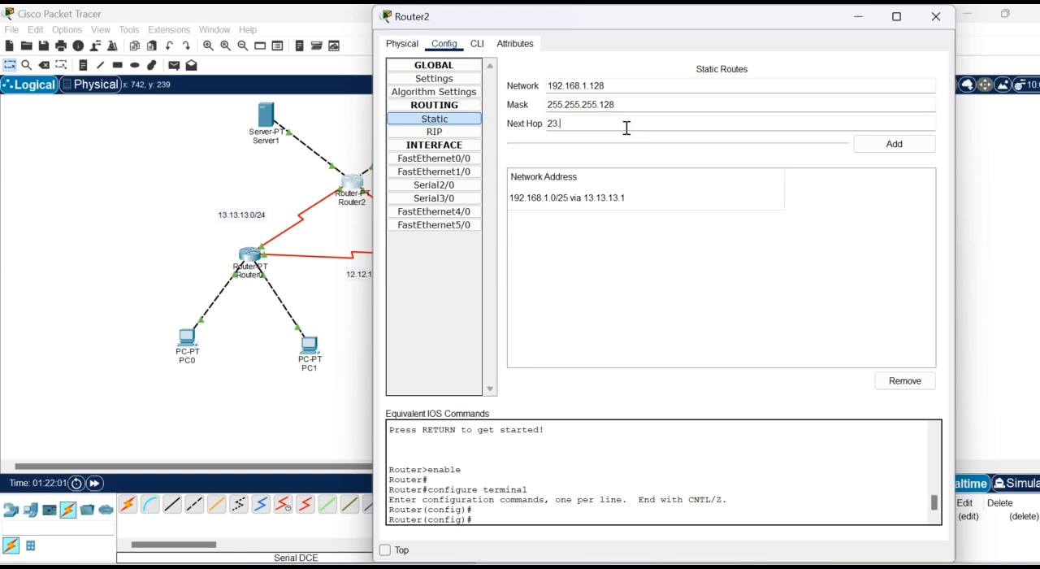
type("23.23.2")
left_click(895, 144)
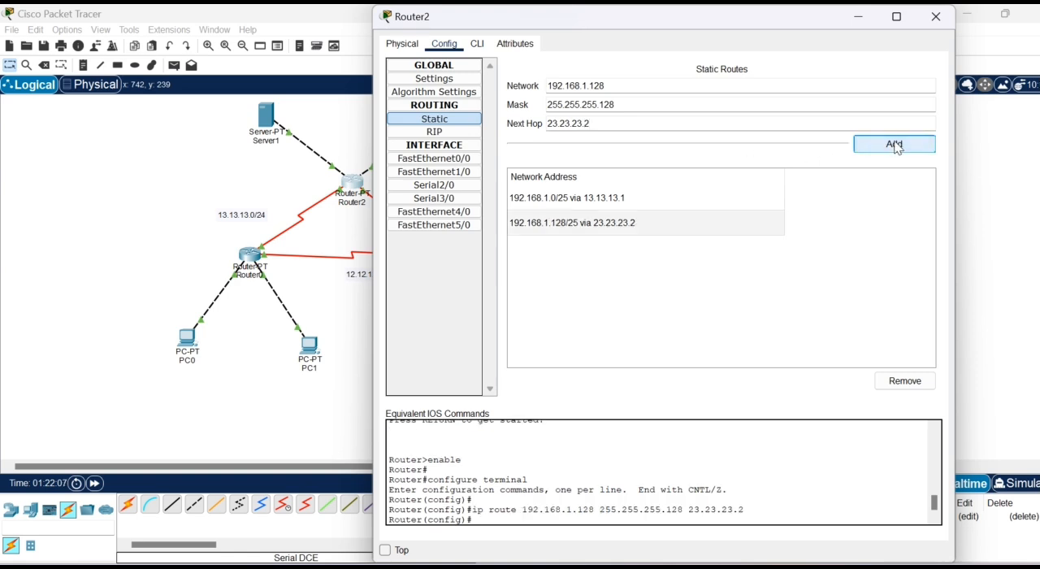
left_click(937, 18)
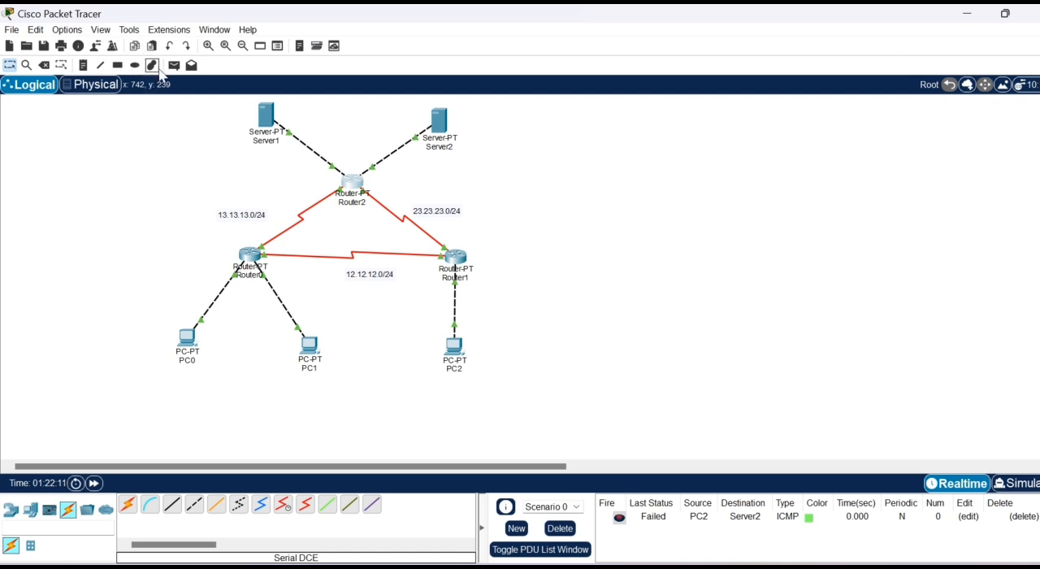
- Send a simple PDU from PC2 to Server1 in simulation mode
left_click(176, 69)
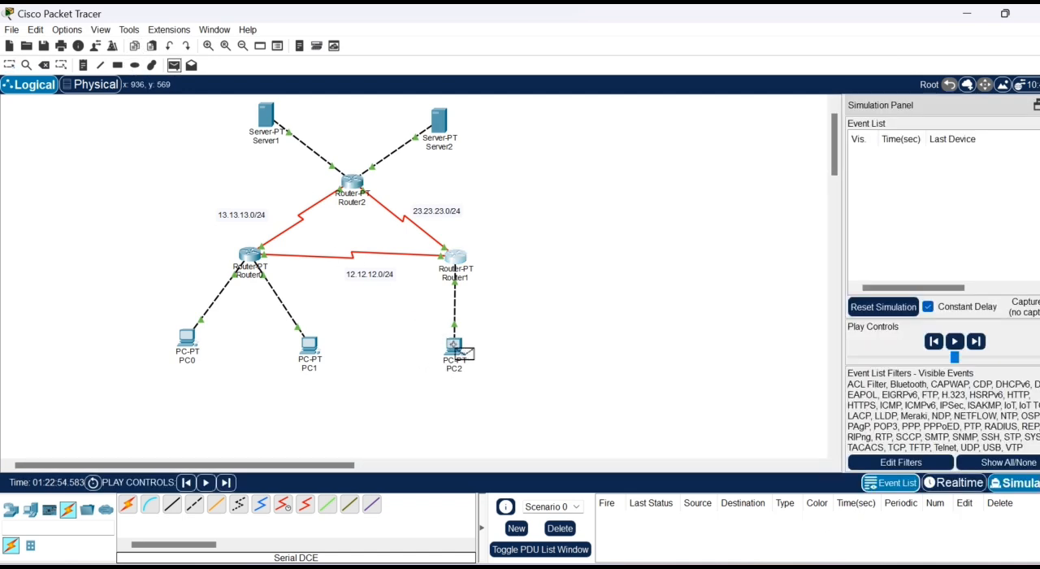
left_click(453, 346)
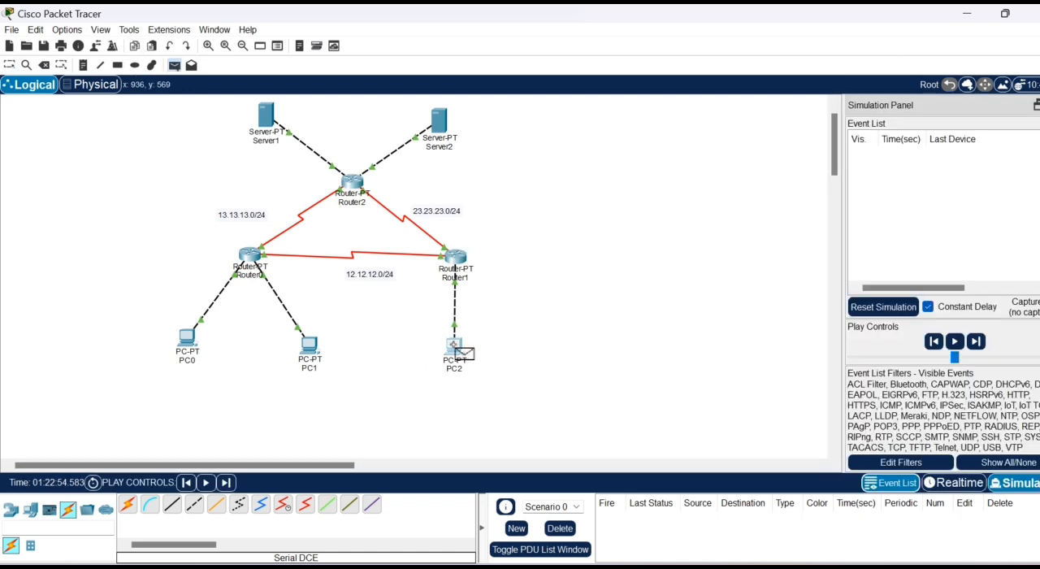
left_click(270, 115)
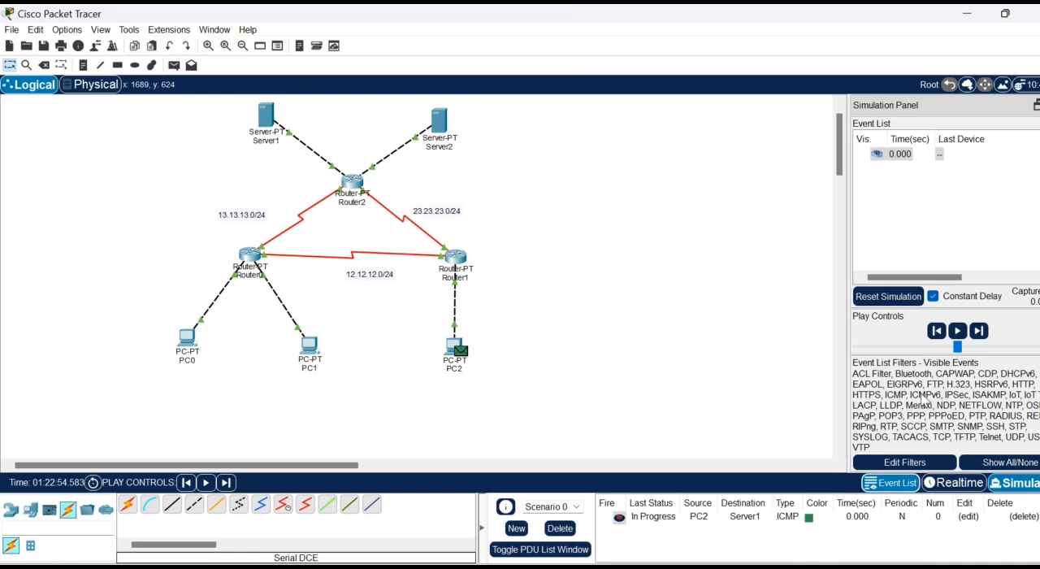
- Step the PC2-to-Server1 packet forward through its full round trip, and clear the scenario to return to realtime mode
left_click(978, 332)
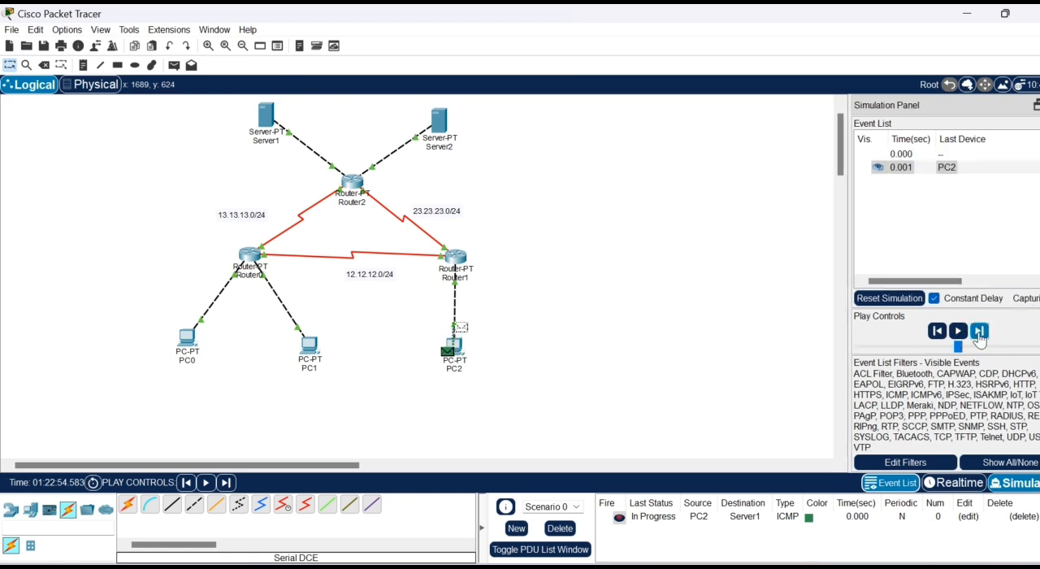
left_click(978, 332)
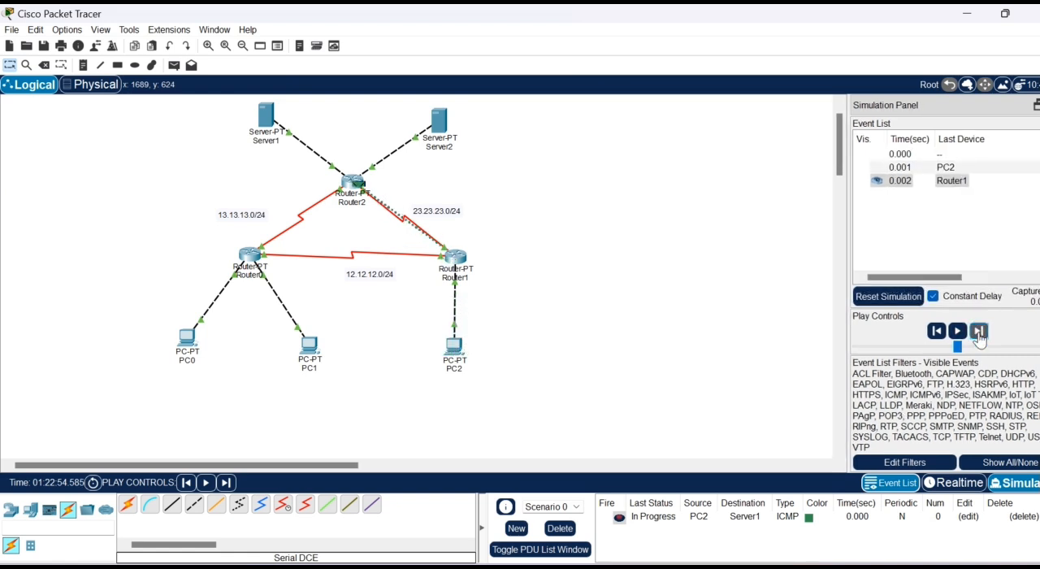
left_click(978, 331)
left_click(978, 331)
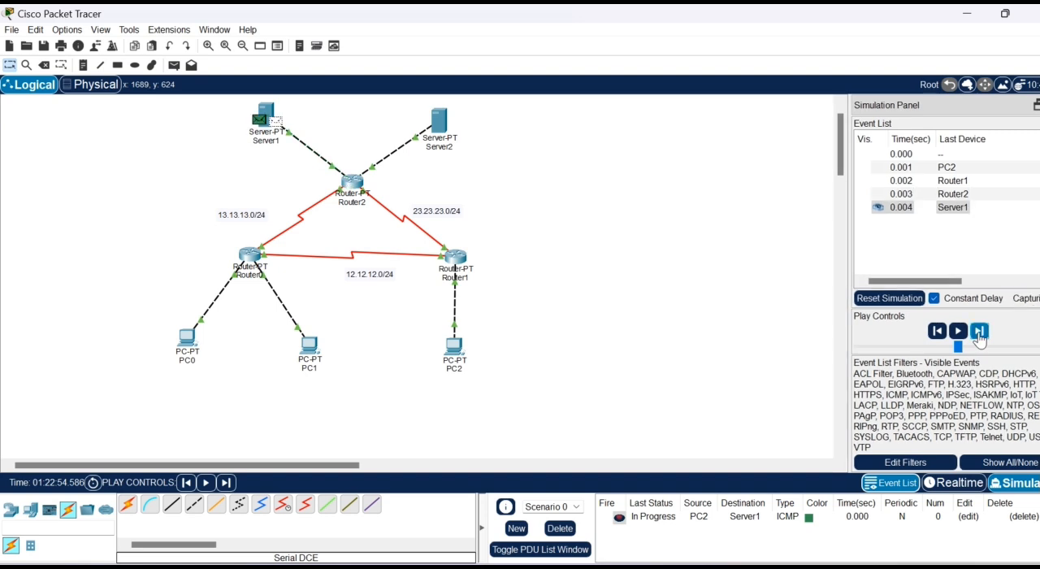
left_click(978, 331)
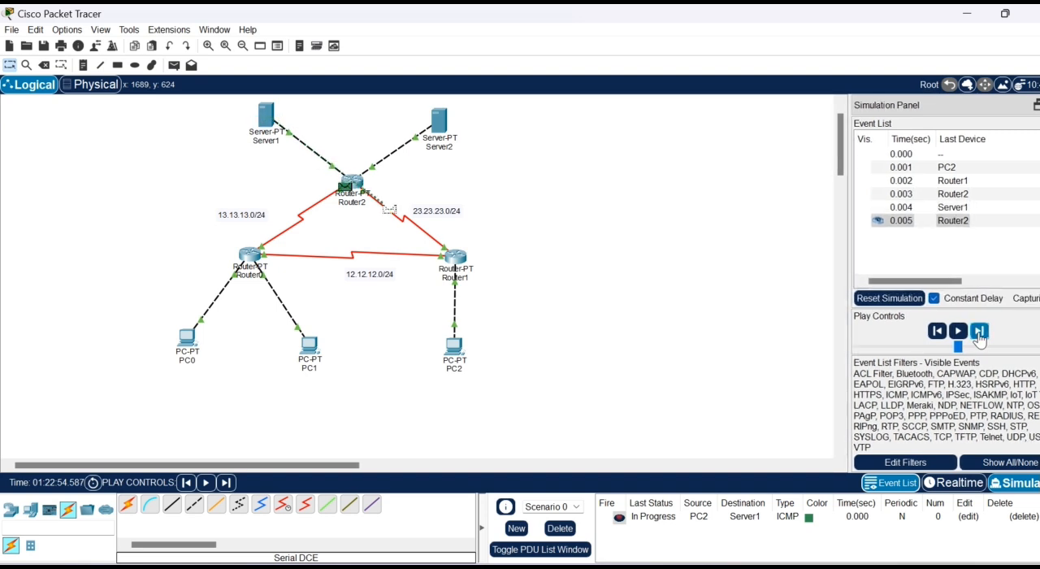
left_click(979, 332)
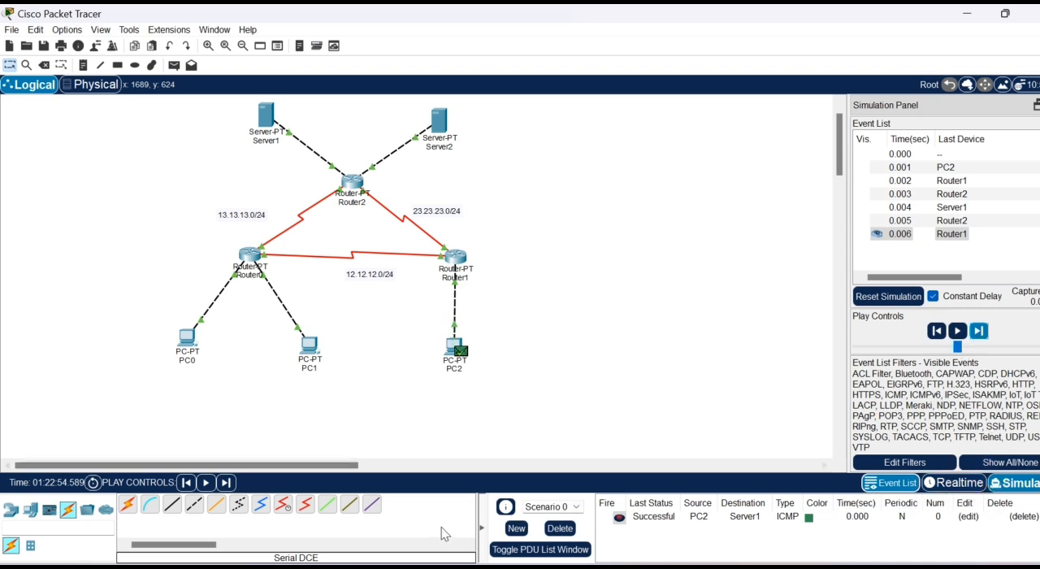
left_click(569, 537)
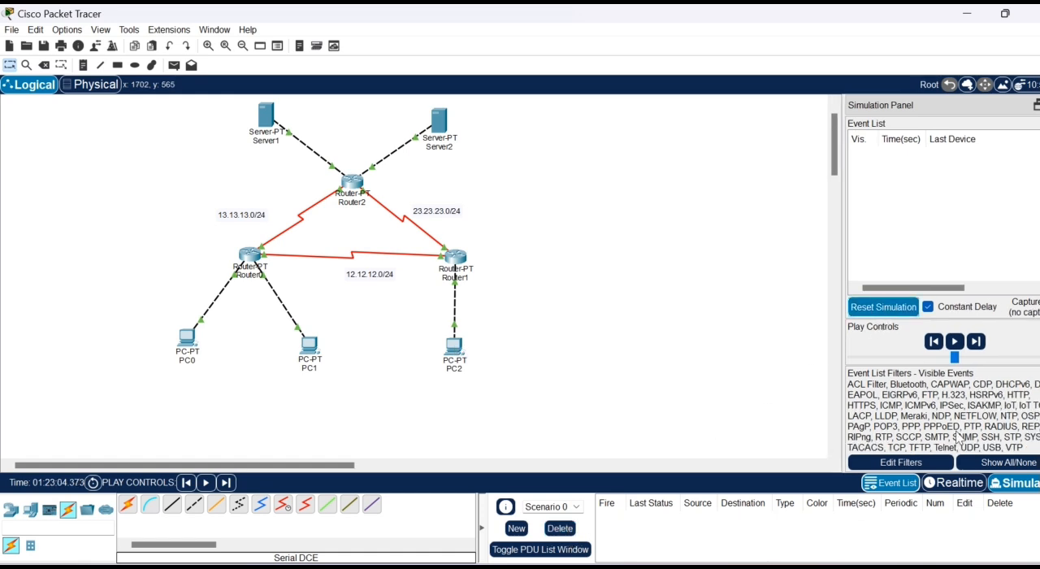
left_click(957, 484)
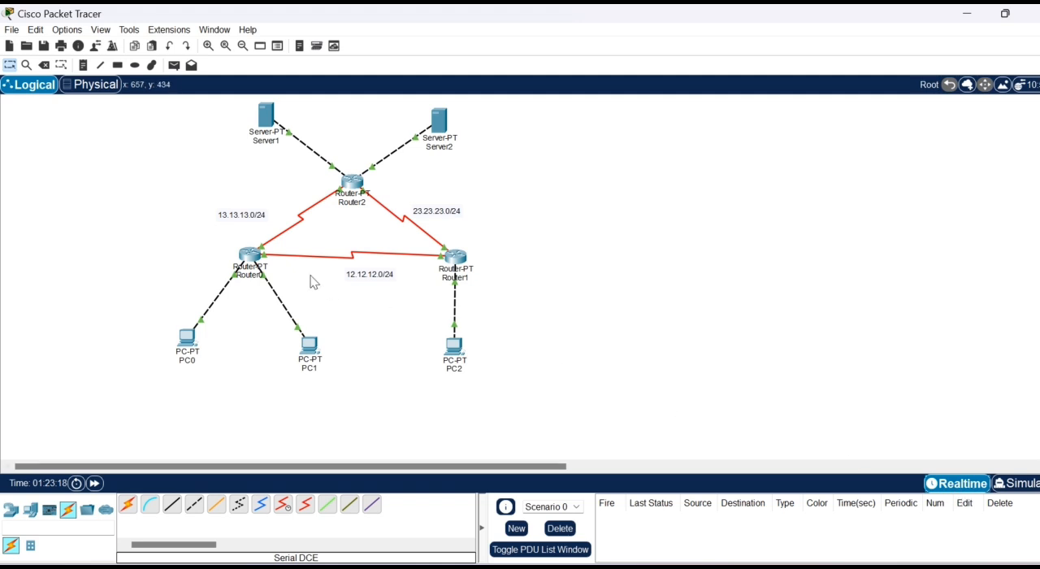
- Delete the serial link between Router0 and Router2 and return to the selection tool
left_click(40, 68)
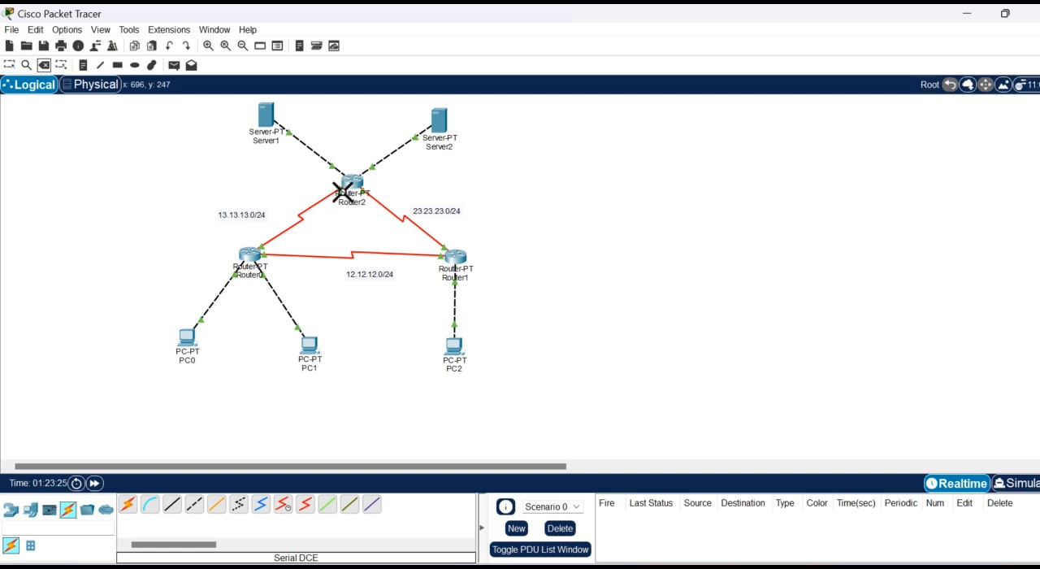
left_click(299, 230)
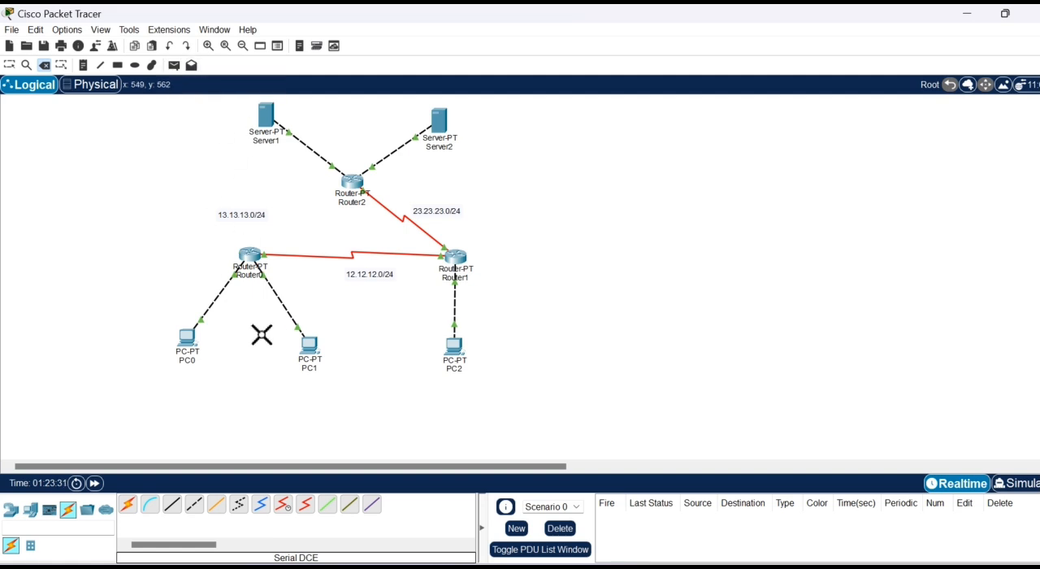
left_click(10, 66)
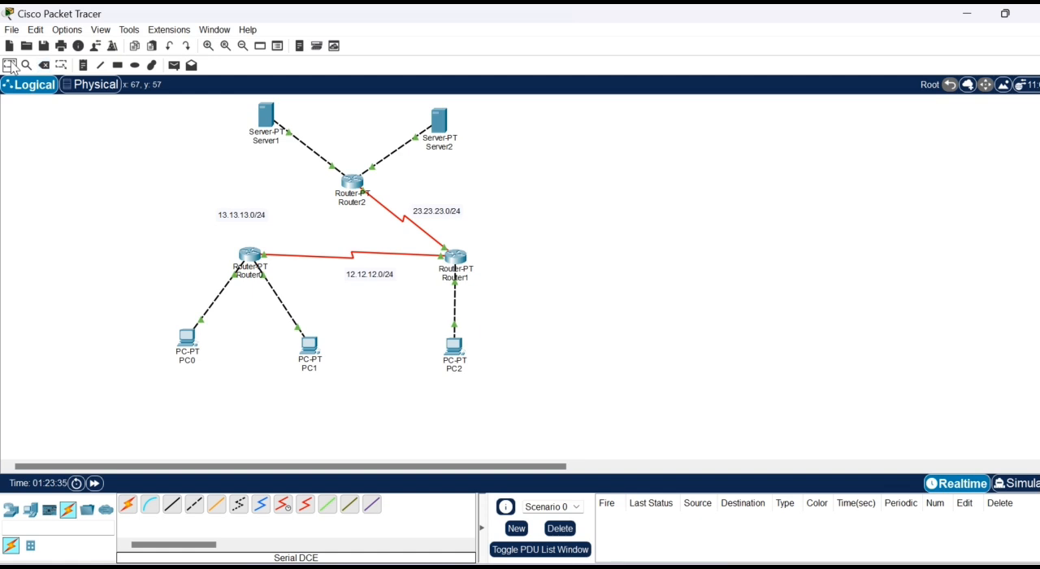
- Send a simple PDU from PC0 to Server1 to test the path without the direct link
left_click(173, 67)
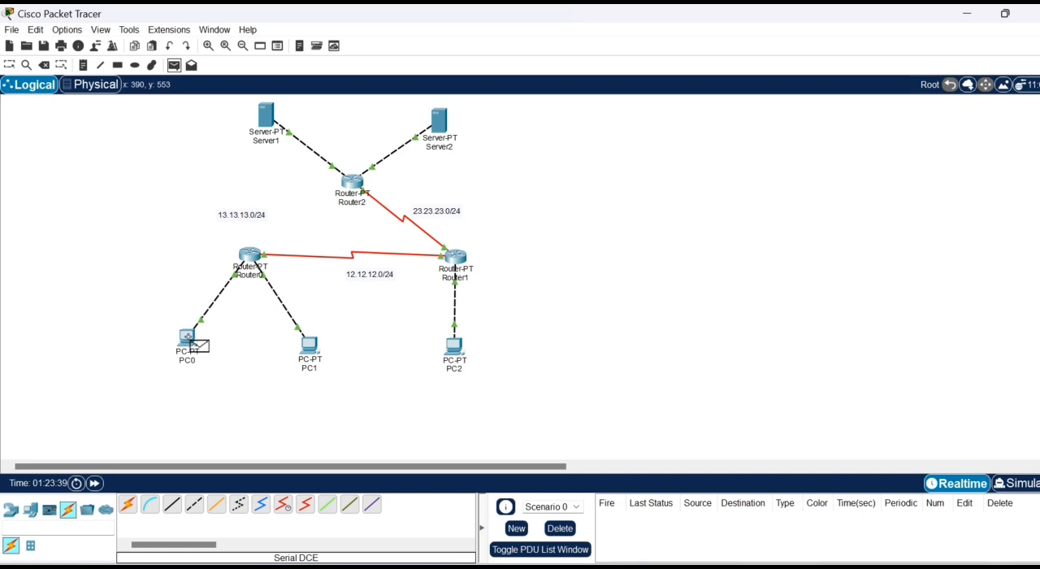
left_click(191, 341)
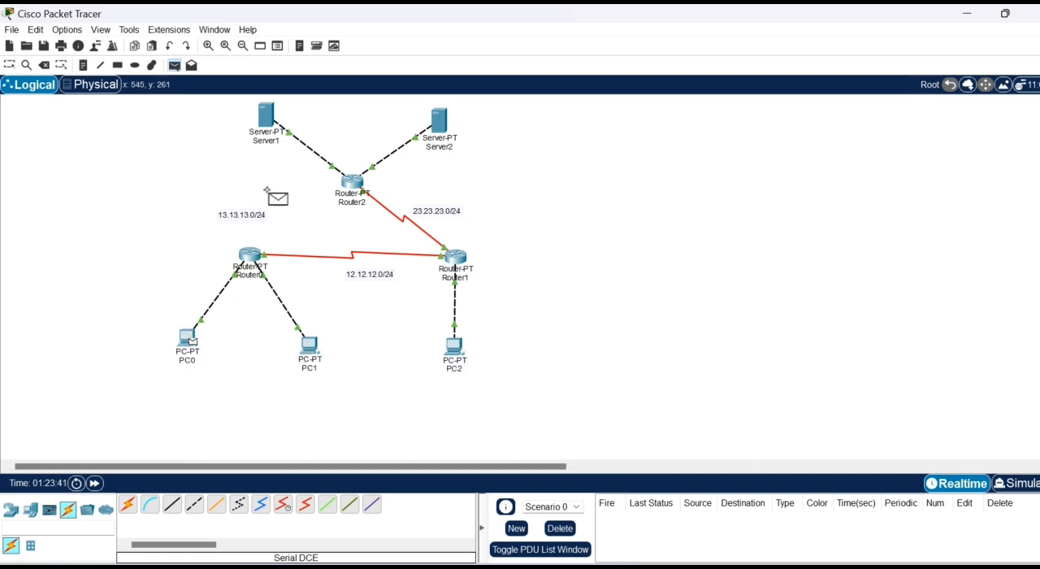
left_click(278, 122)
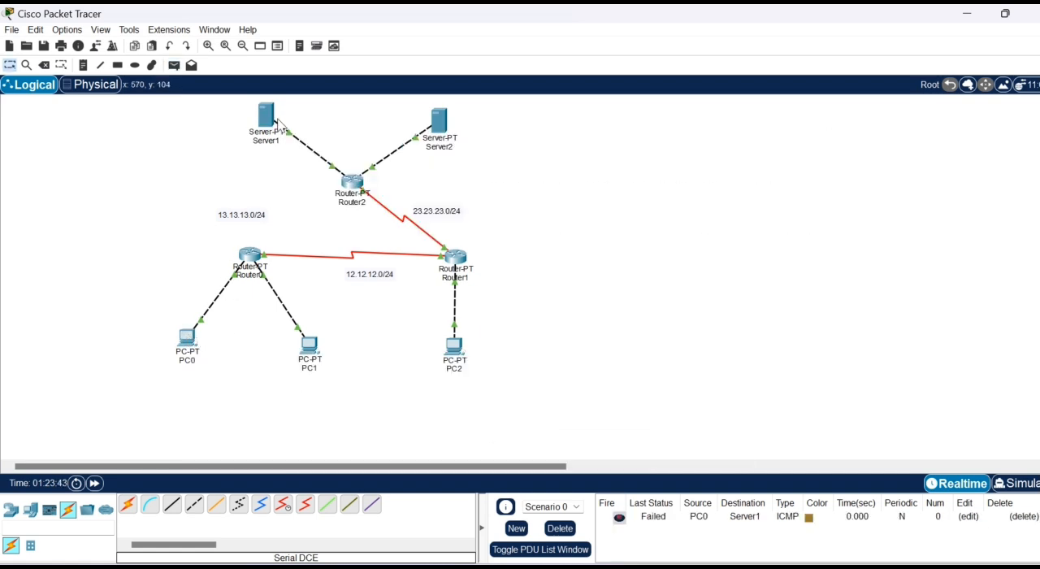
- Trace the PC0-to-Server1 packet event by event in simulation mode, and clear the scenario to return to realtime mode
left_click(1028, 485)
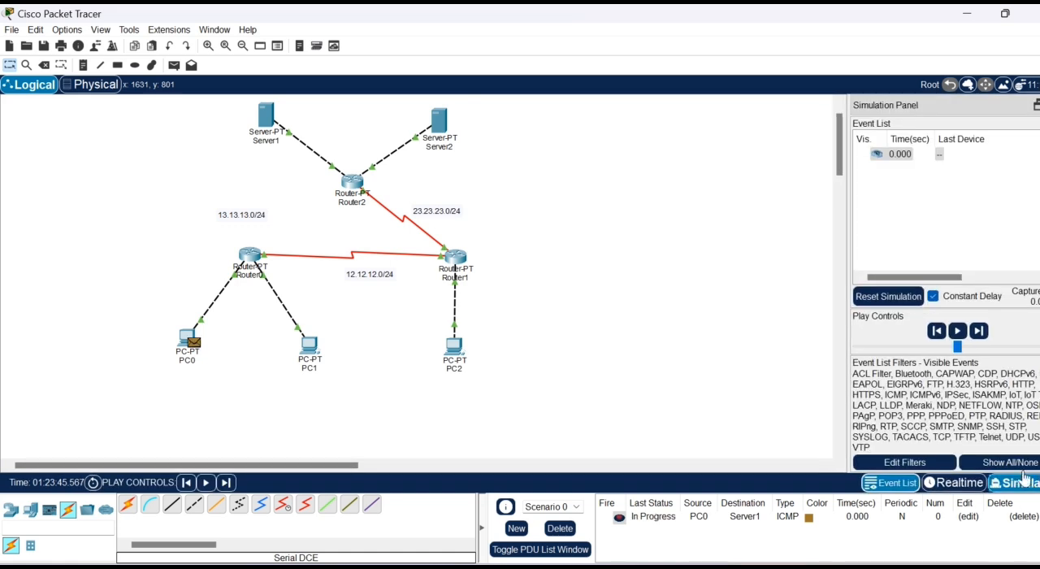
left_click(981, 331)
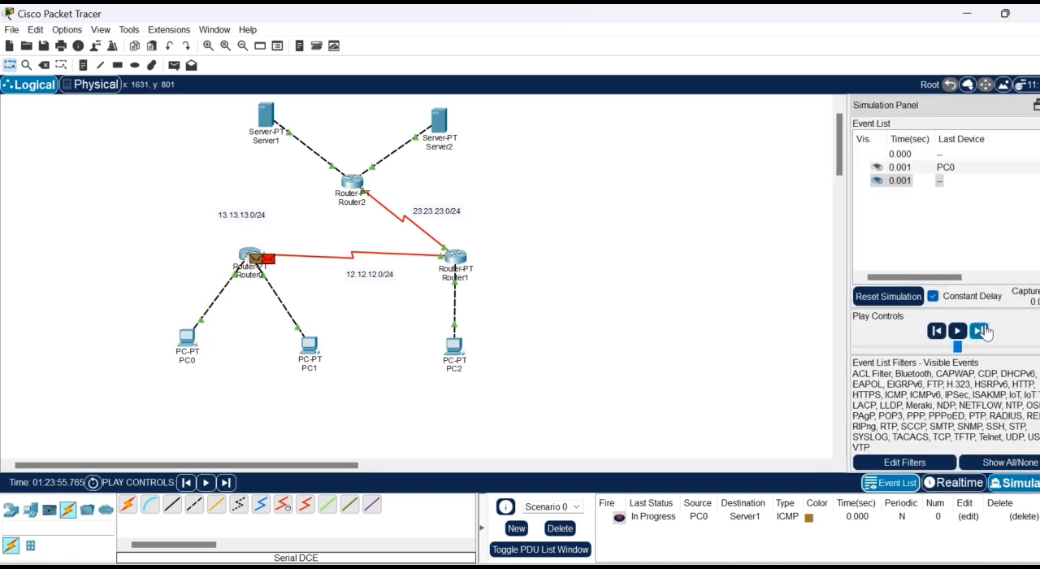
left_click(979, 331)
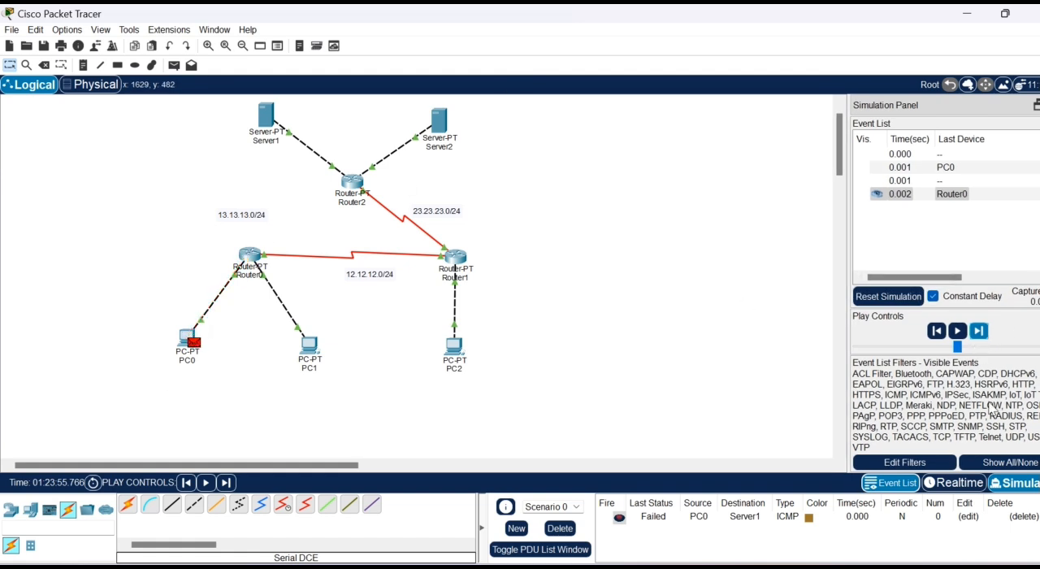
left_click(888, 296)
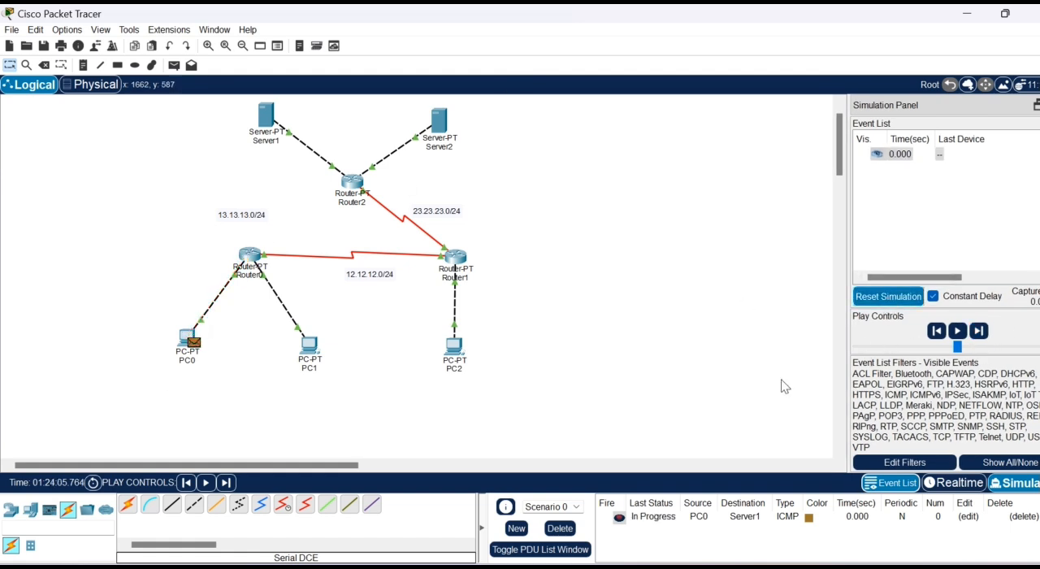
left_click(553, 528)
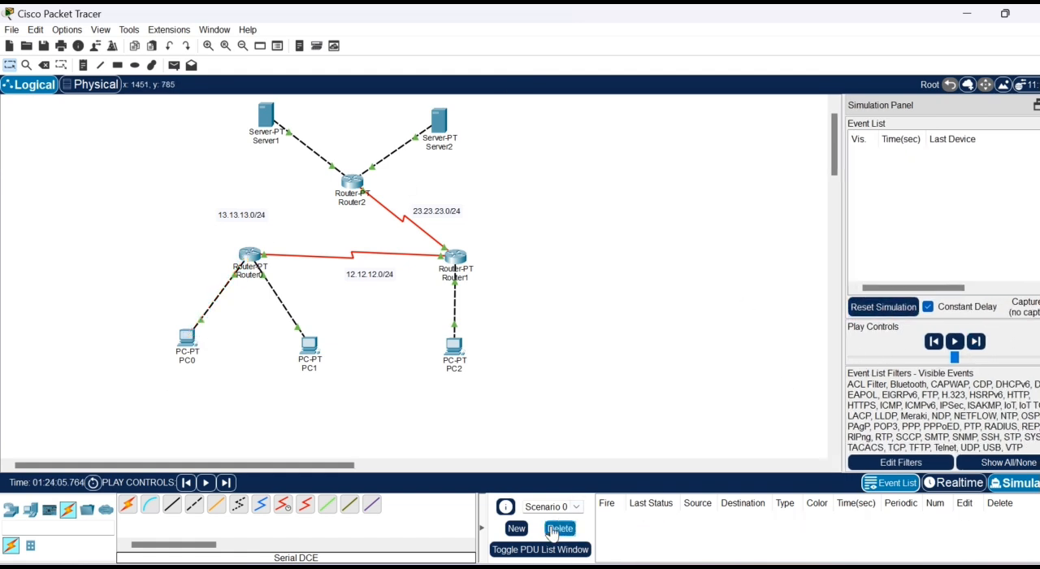
left_click(956, 484)
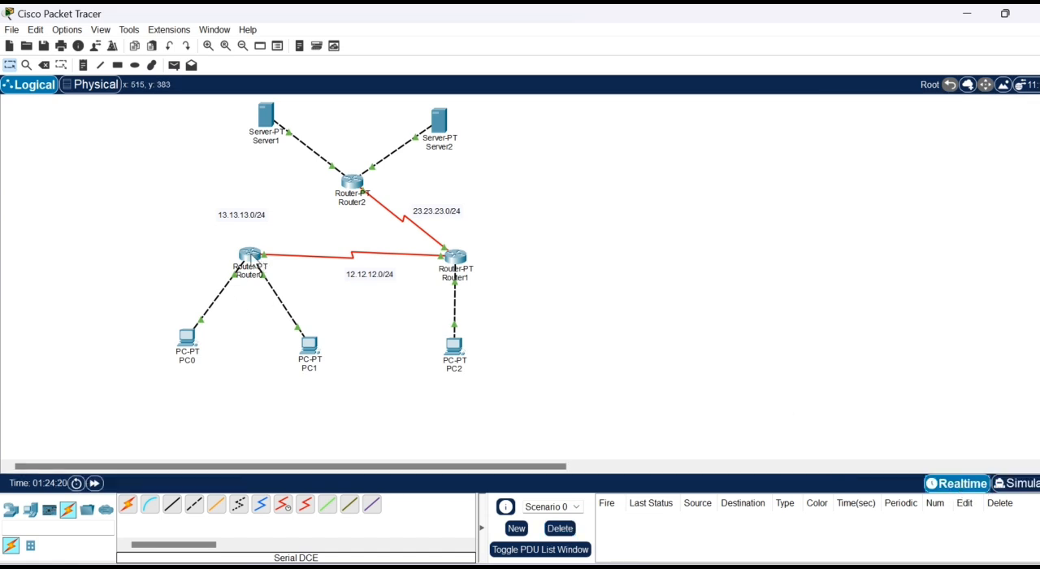
- Add a static route on Router0 for network 33.33.33.0, mask 255.255.255.0, with next hop 12.12.12.2
left_click(252, 258)
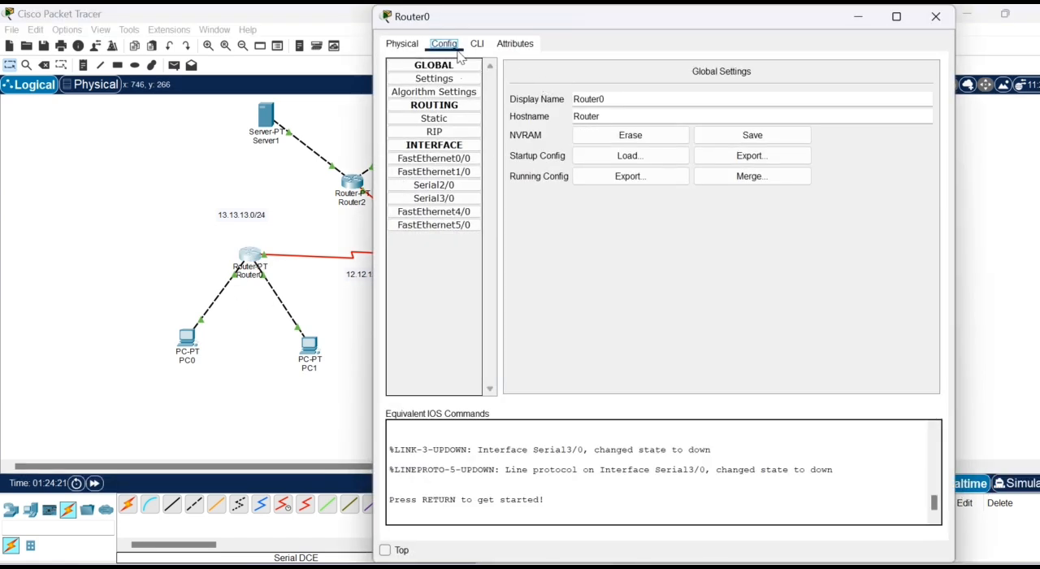
left_click(459, 120)
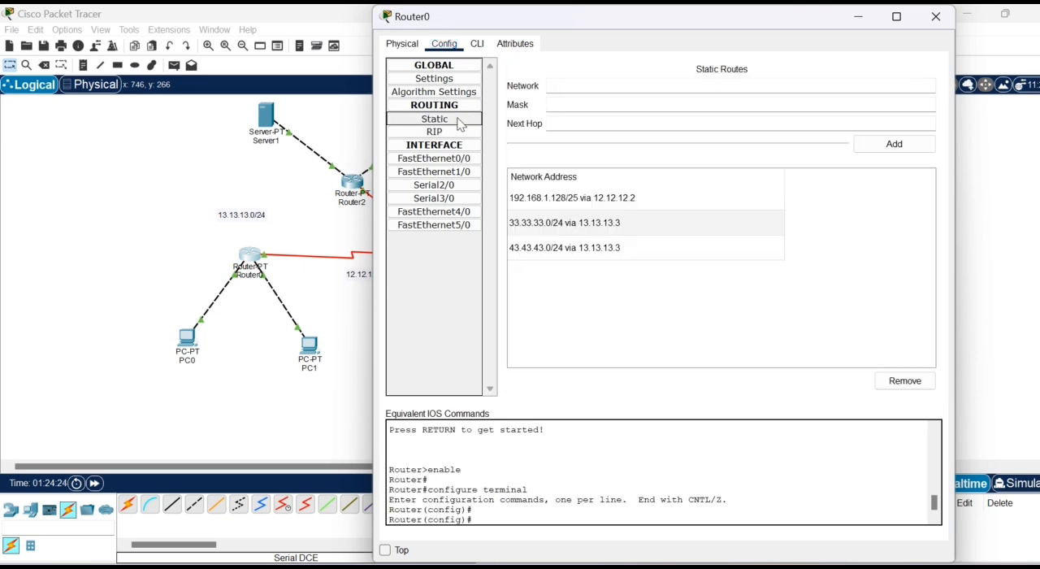
left_click(584, 91)
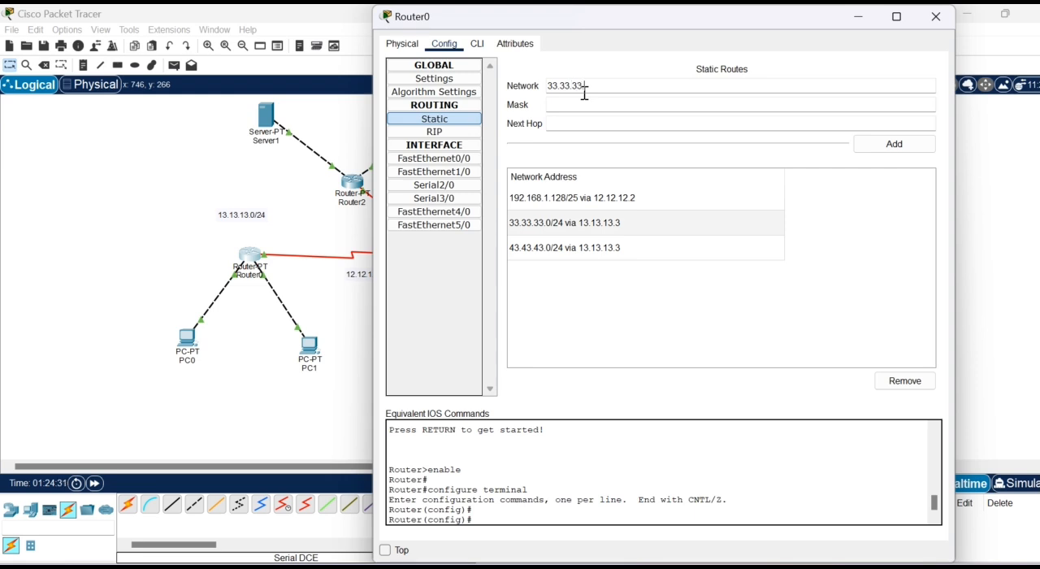
left_click(584, 103)
left_click(581, 120)
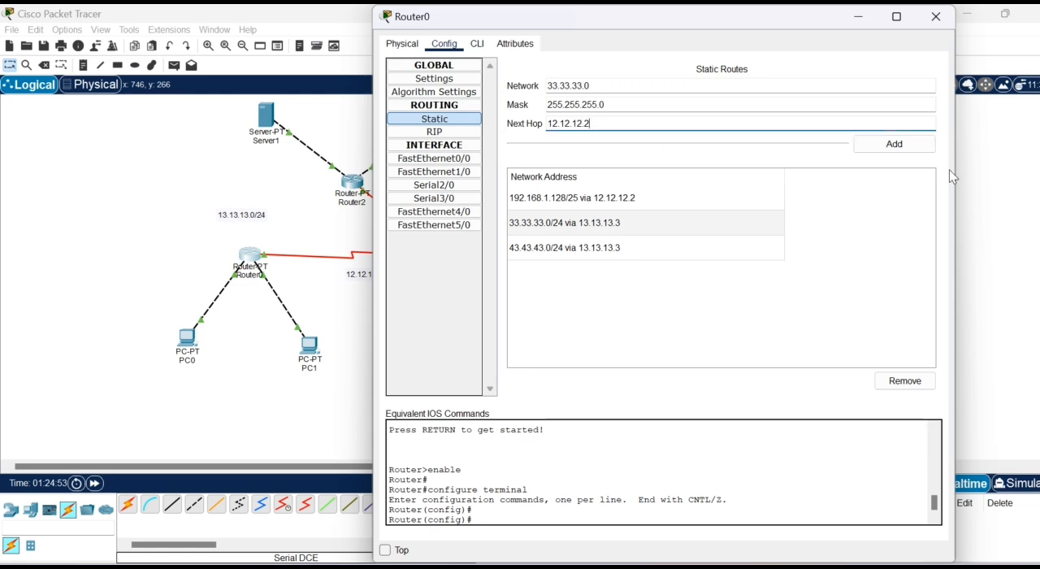
left_click(909, 146)
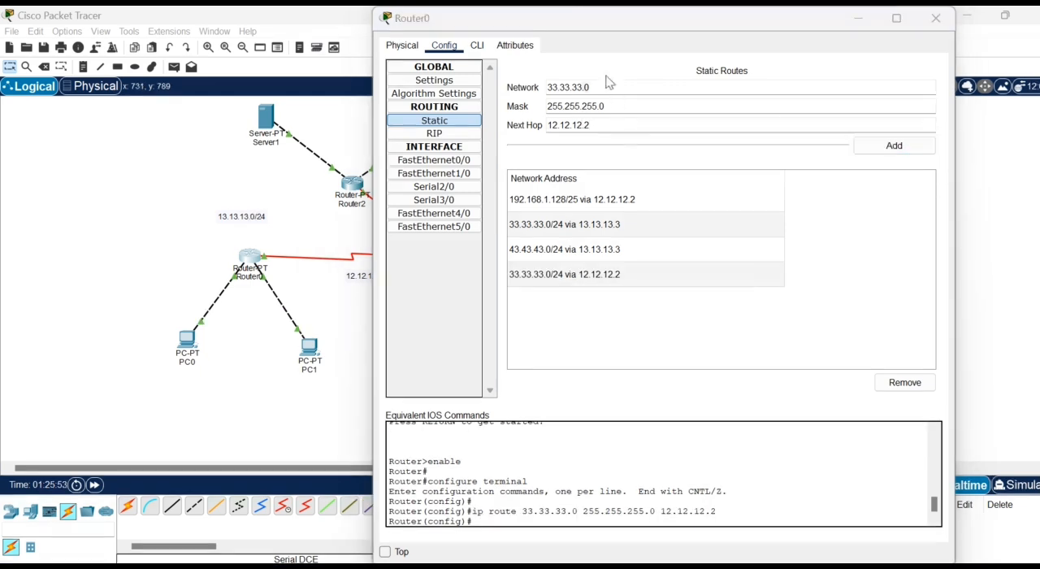
- Add a static route on Router0 for 43.43.43.0, mask 255.255.255.0, via 12.12.12.2, and close the router's configuration
left_click_drag(580, 86, 540, 92)
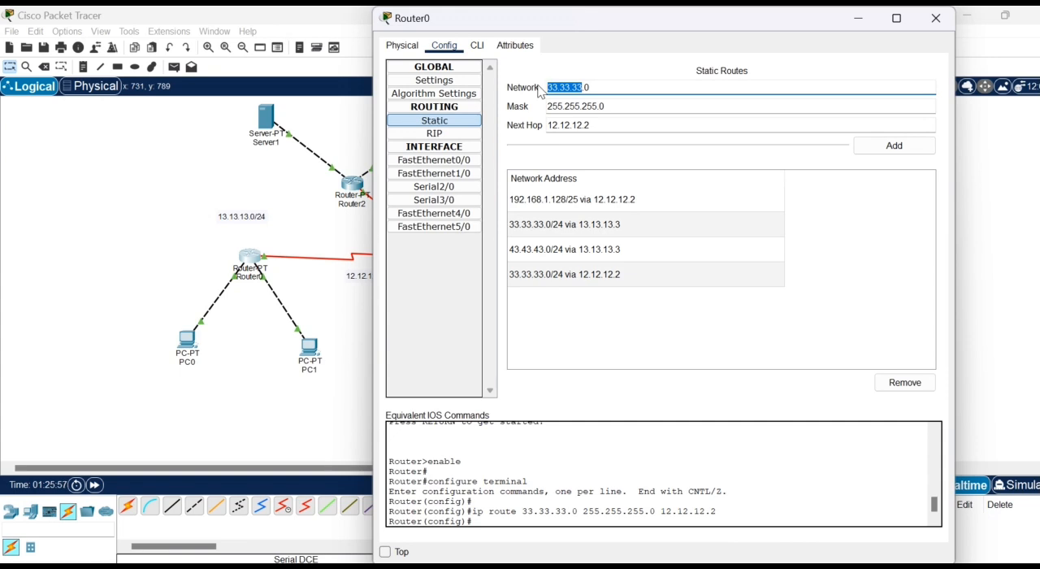
type("43.43")
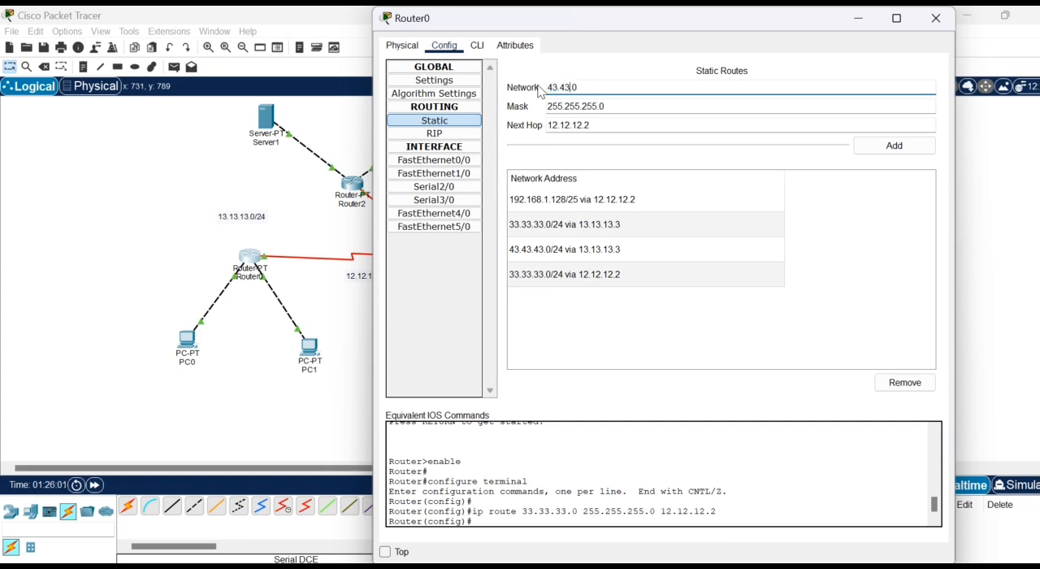
type(".43")
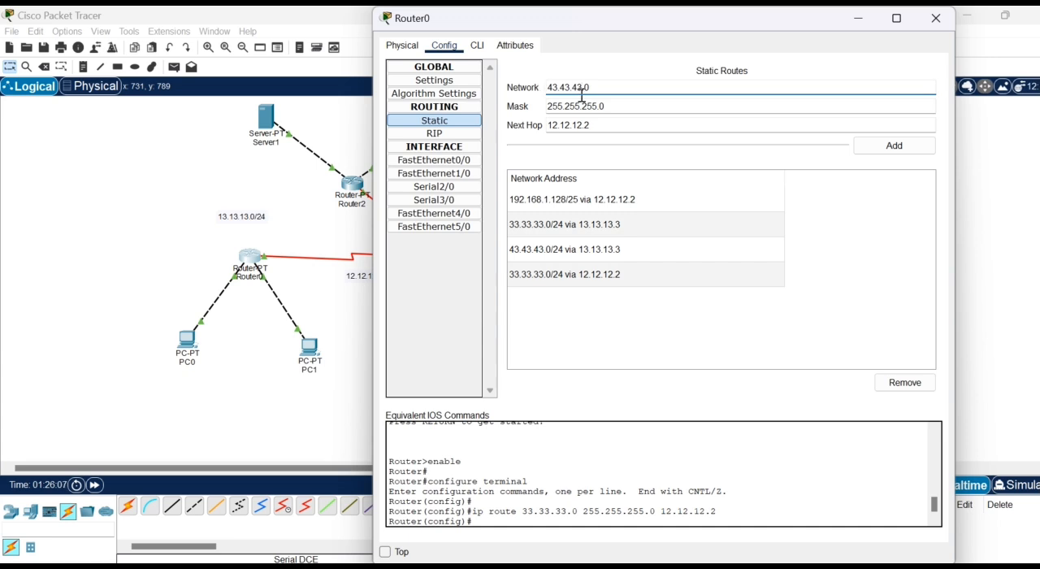
left_click(868, 149)
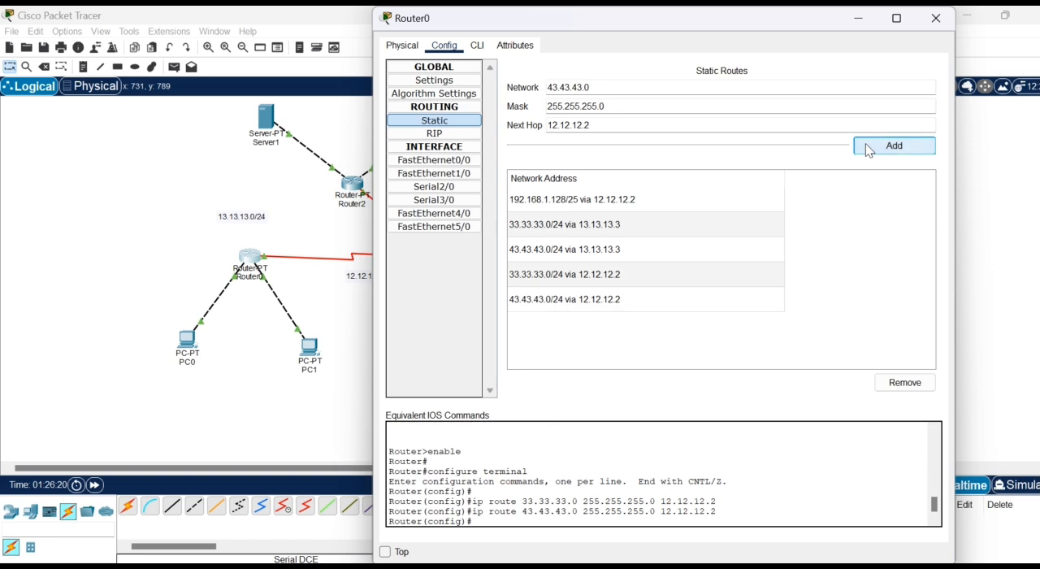
left_click(934, 19)
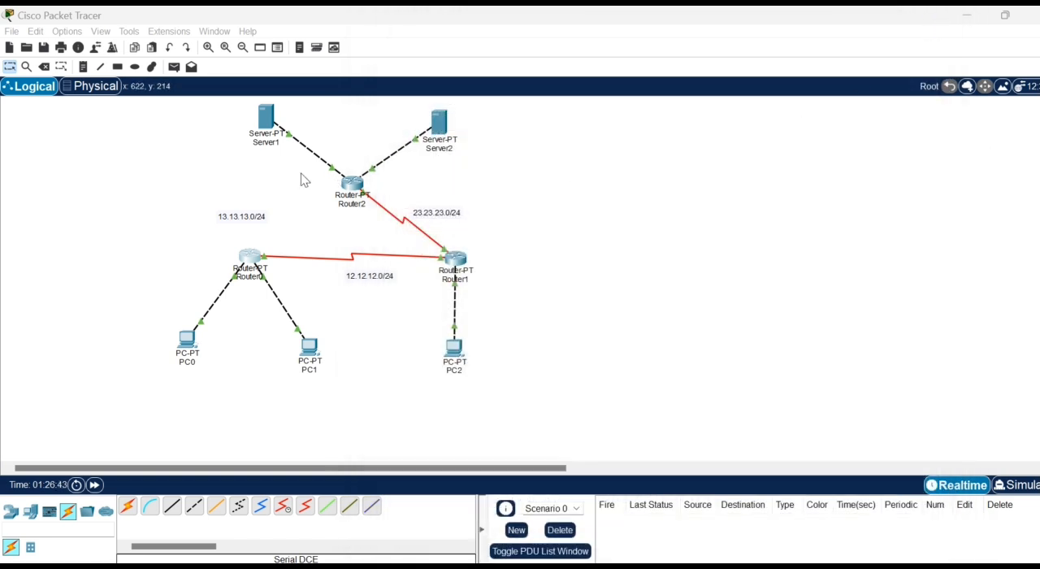
- Add a static route on Router2 for network 192.168.1.0, mask 255.255.255.128, with next hop 23.23.23.2
left_click(351, 186)
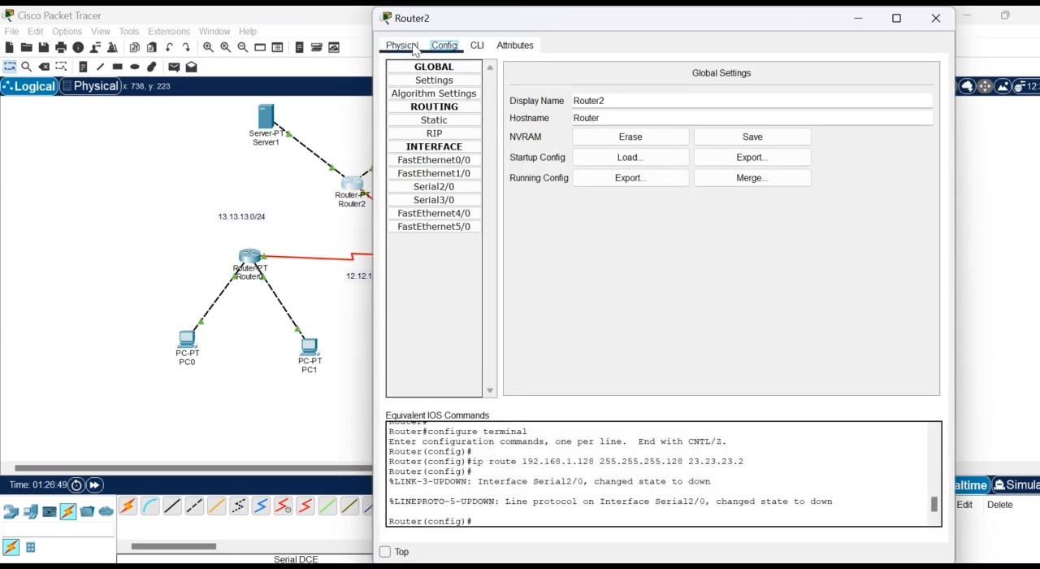
left_click(443, 121)
left_click(577, 87)
type("1")
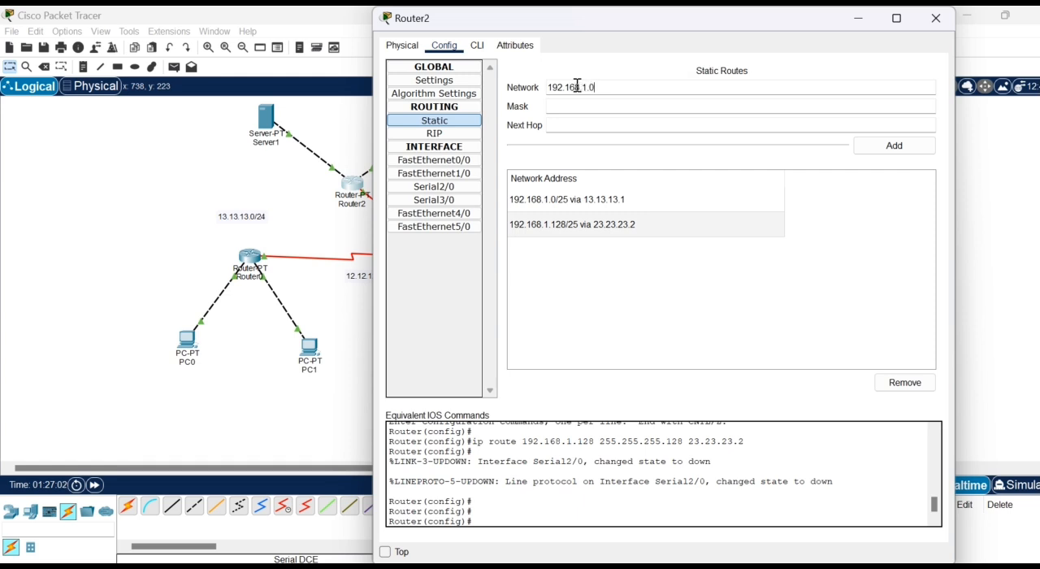
type("92.168.1.0")
left_click(578, 107)
type("255.255.255.128")
left_click(592, 119)
left_click(918, 150)
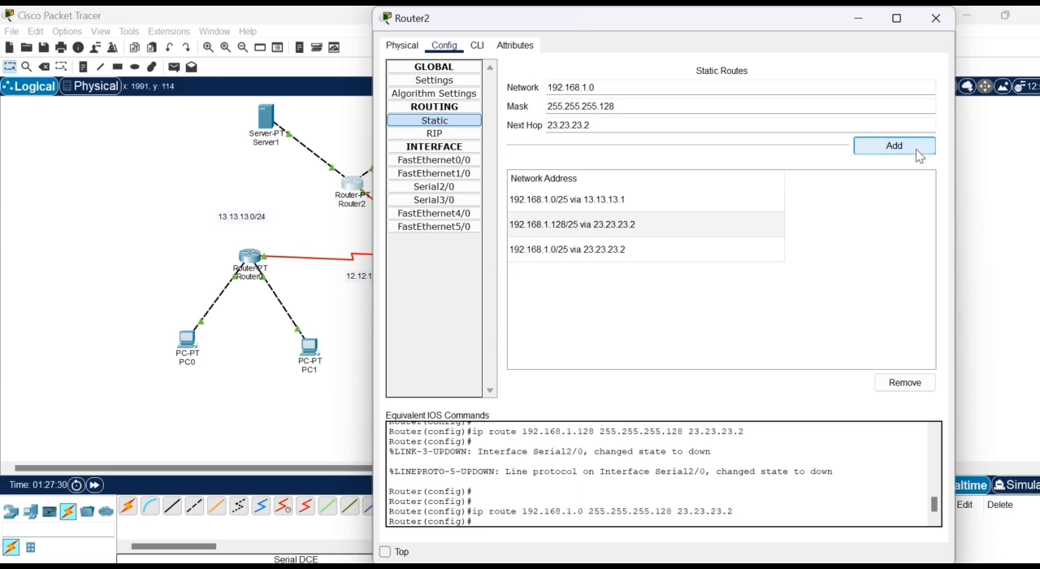
- Close Router2's configuration and send a simple PDU from PC0 to Server1
left_click(935, 18)
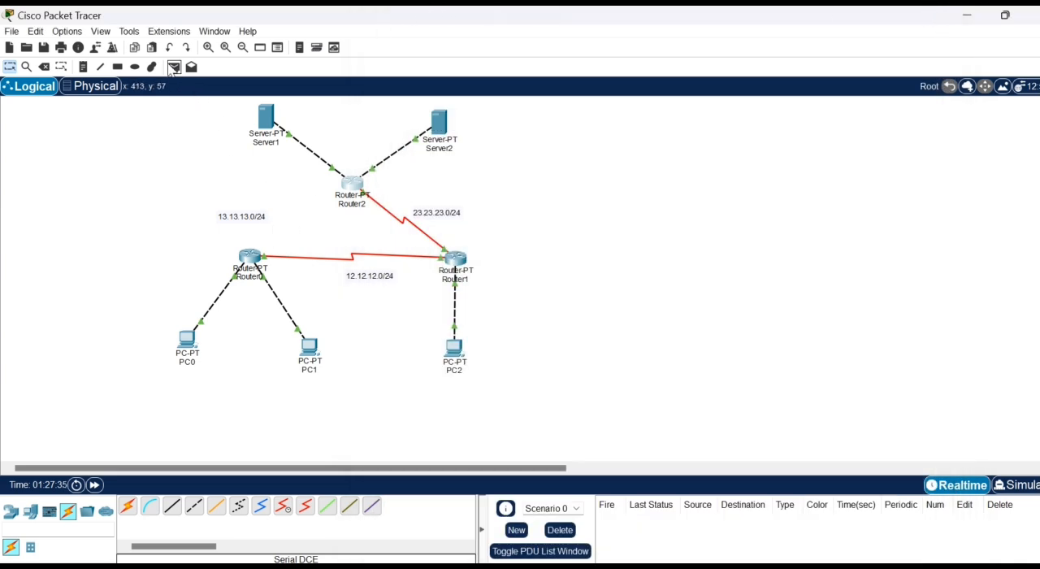
left_click(173, 68)
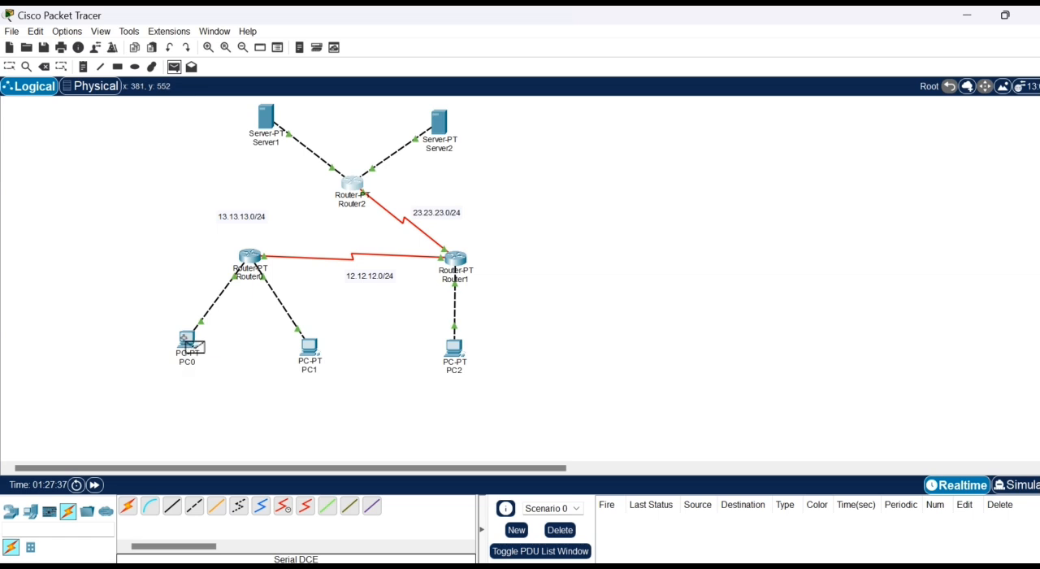
left_click(185, 336)
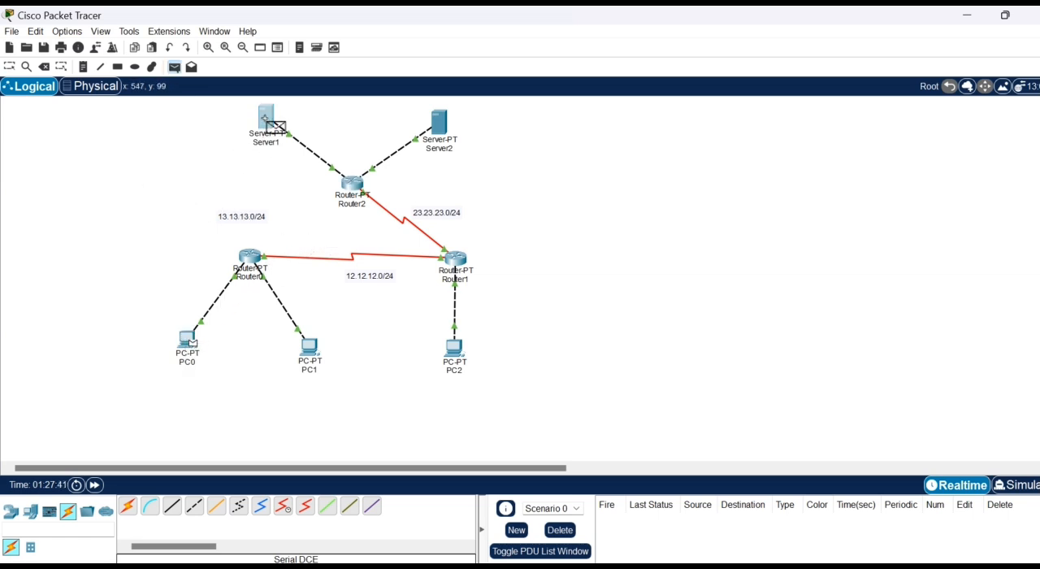
left_click(274, 126)
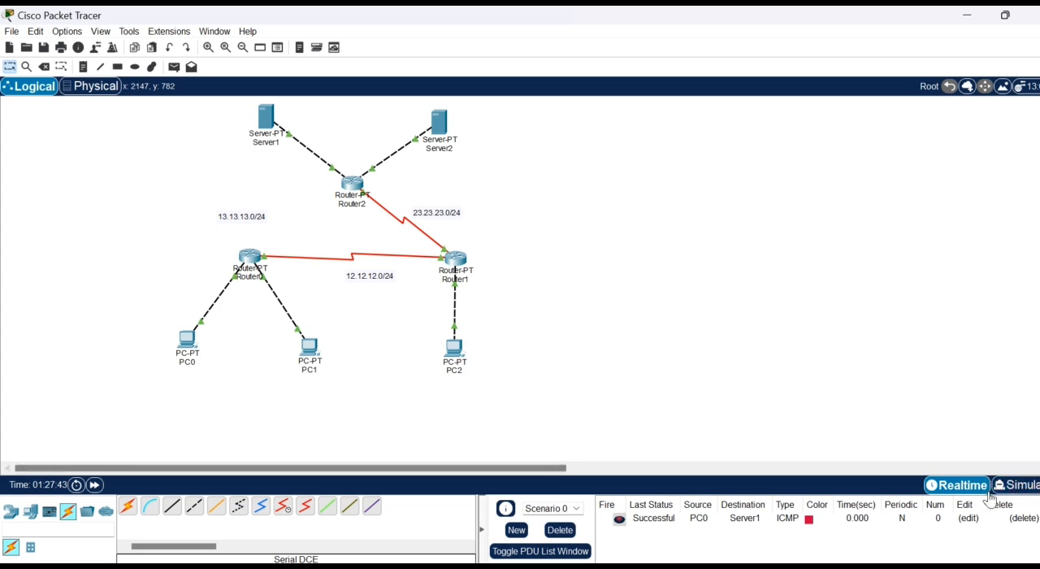
- Trace the PC0-to-Server1 packet event by event in simulation mode, and clear the scenario and reset the simulation
left_click(1016, 486)
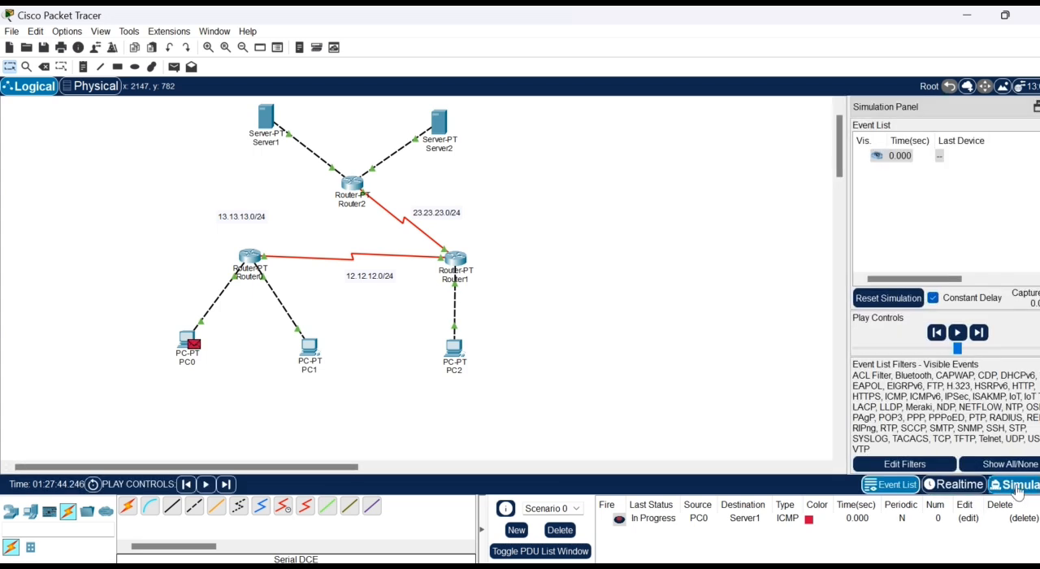
left_click(978, 333)
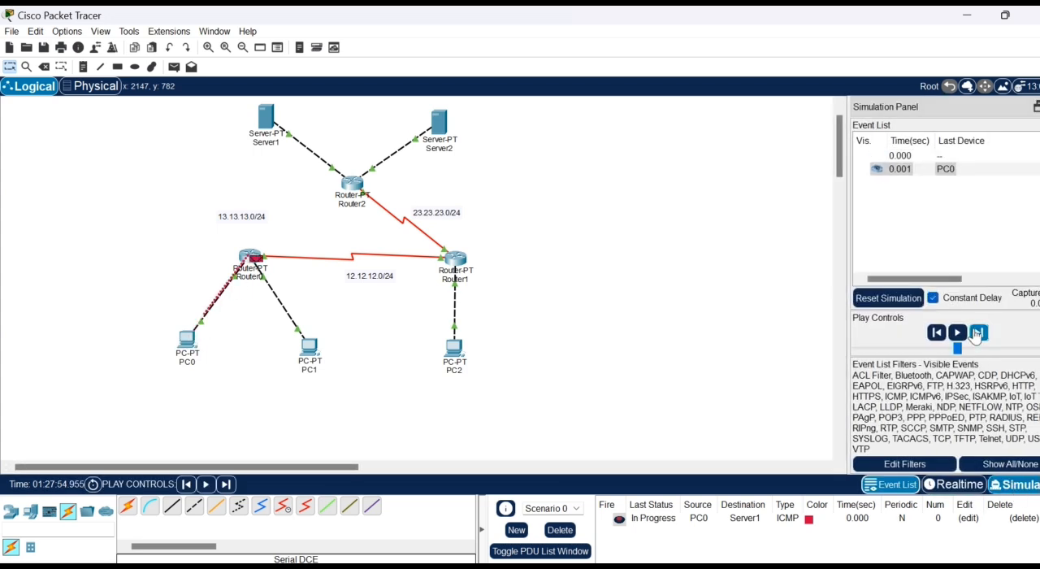
left_click(978, 333)
left_click(977, 333)
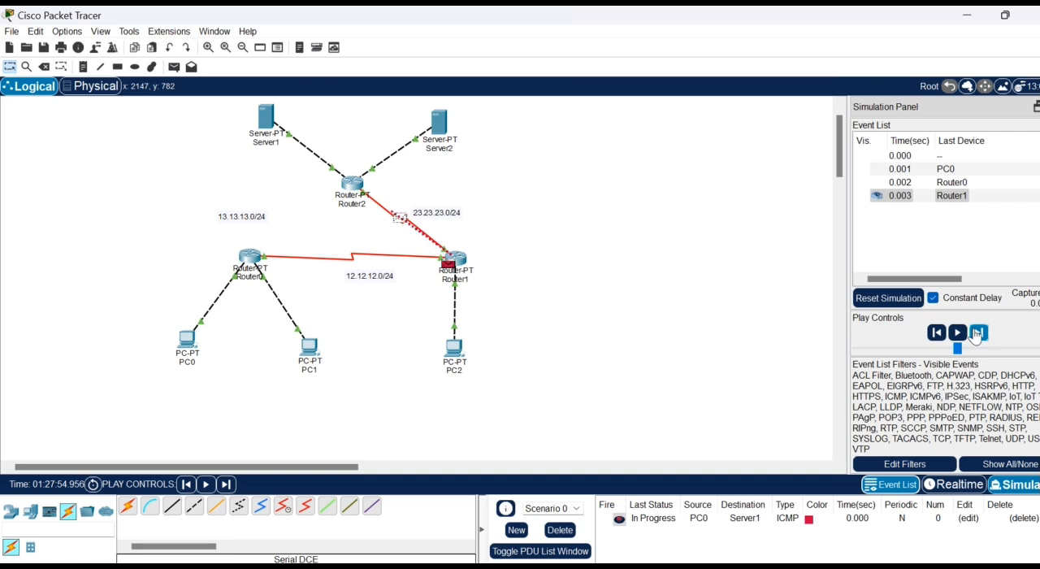
left_click(977, 333)
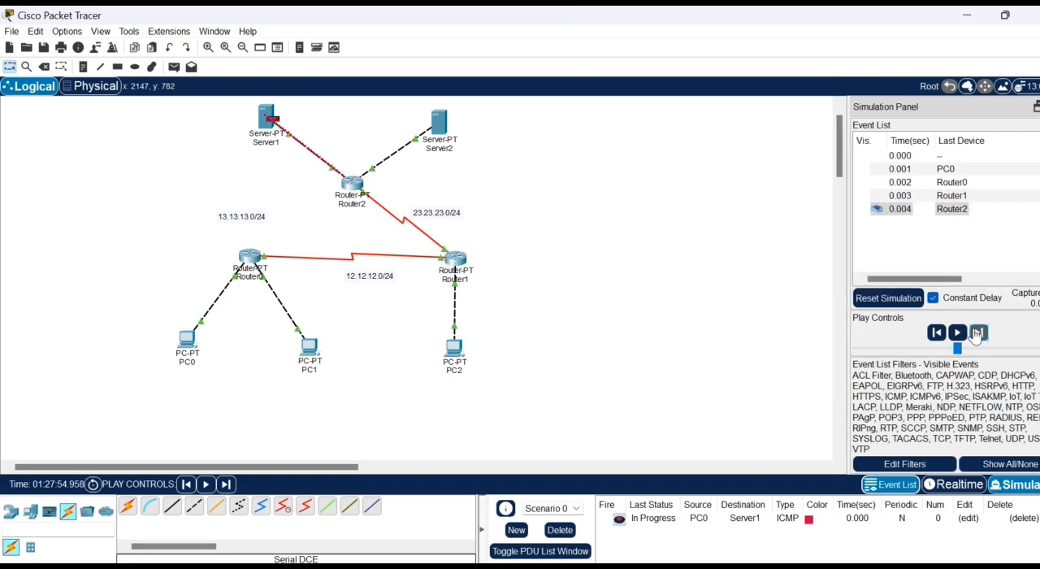
left_click(977, 333)
left_click(978, 333)
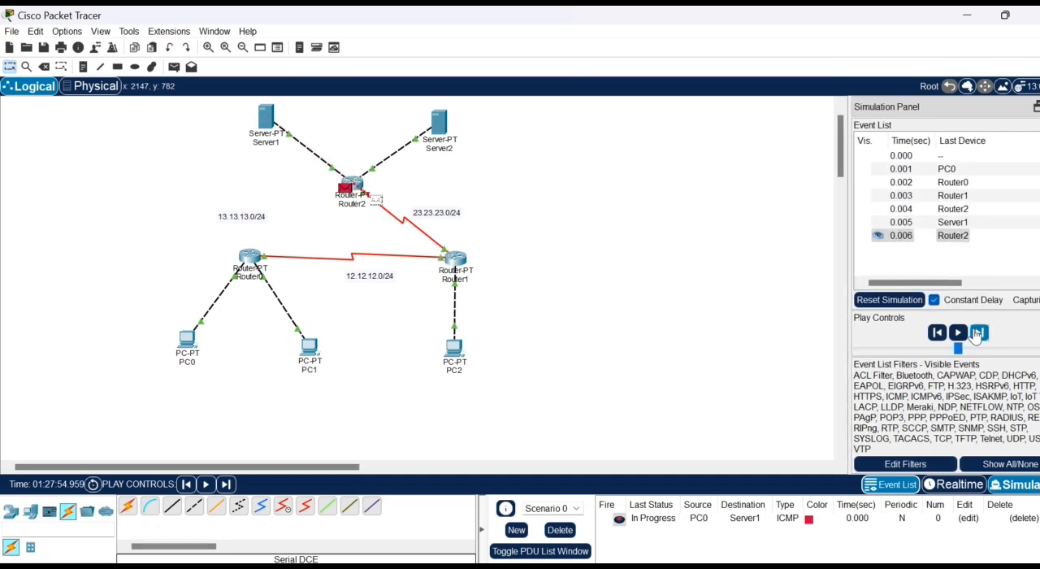
left_click(977, 335)
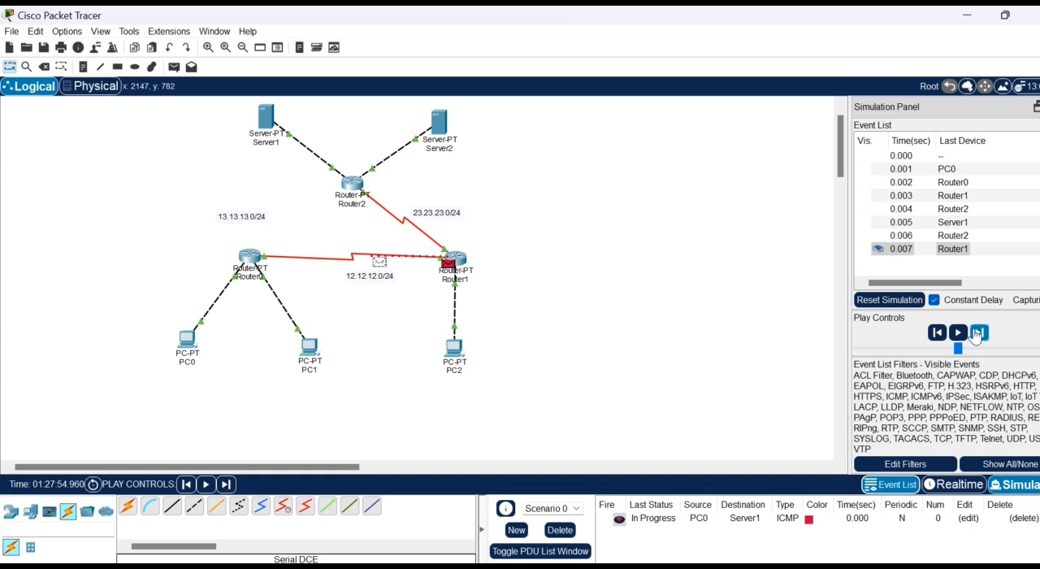
left_click(977, 333)
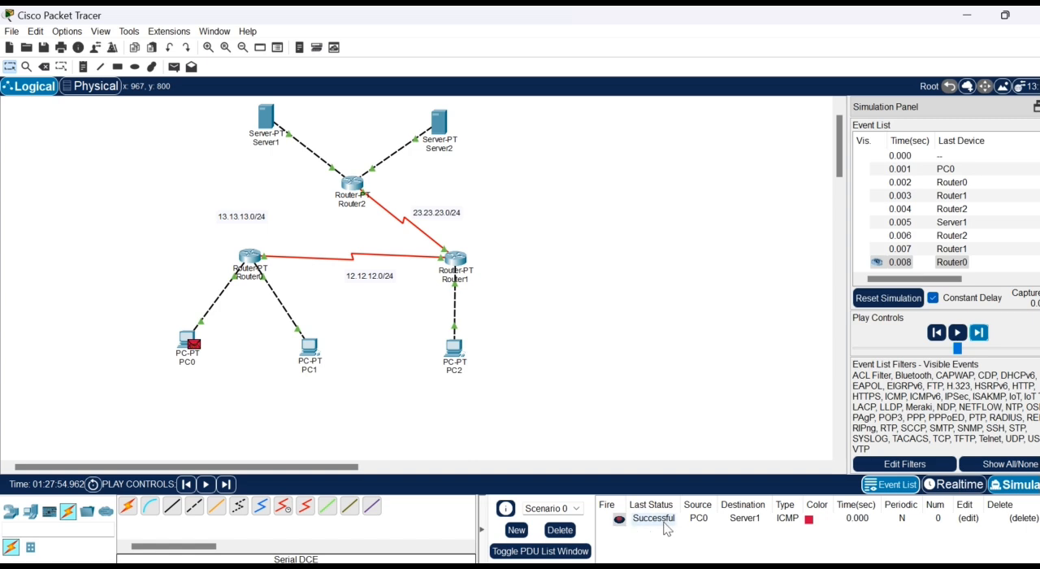
left_click(574, 533)
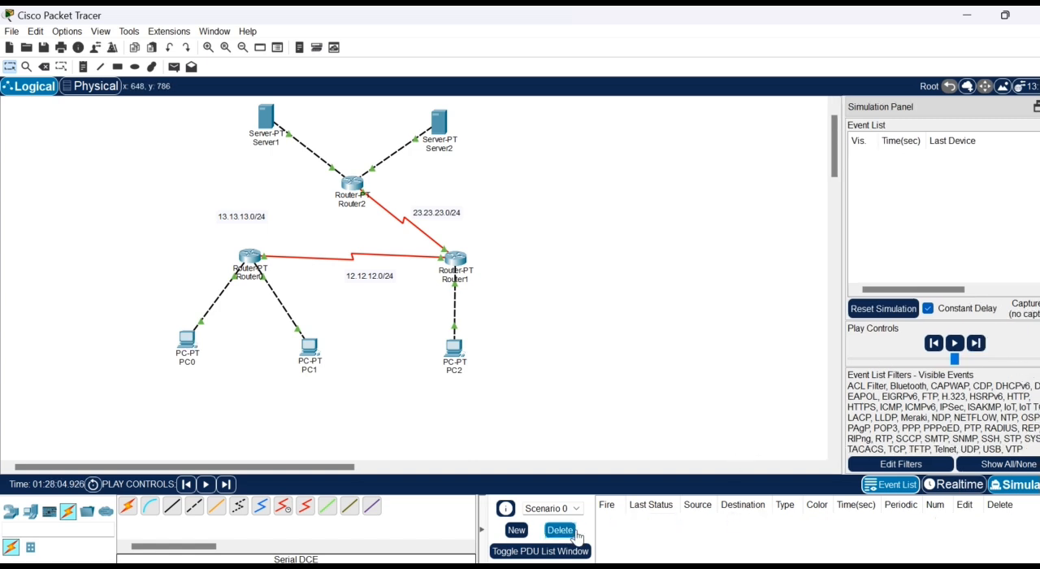
left_click(906, 311)
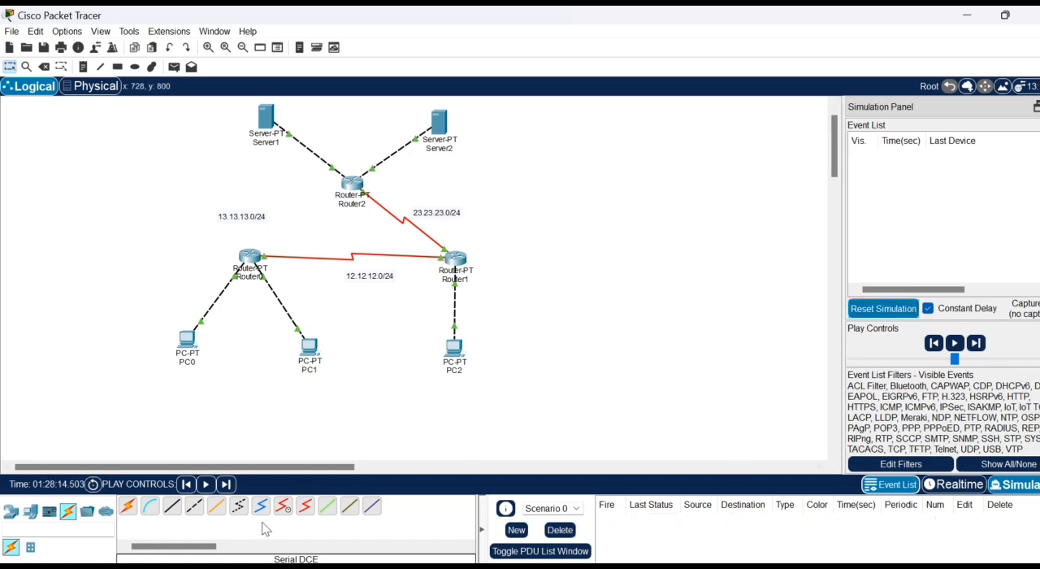
- Connect Router0's Serial3/0 to Router2's Serial2/0 with a Serial DCE cable, and delete the serial link between Router0 and Router1
left_click(282, 508)
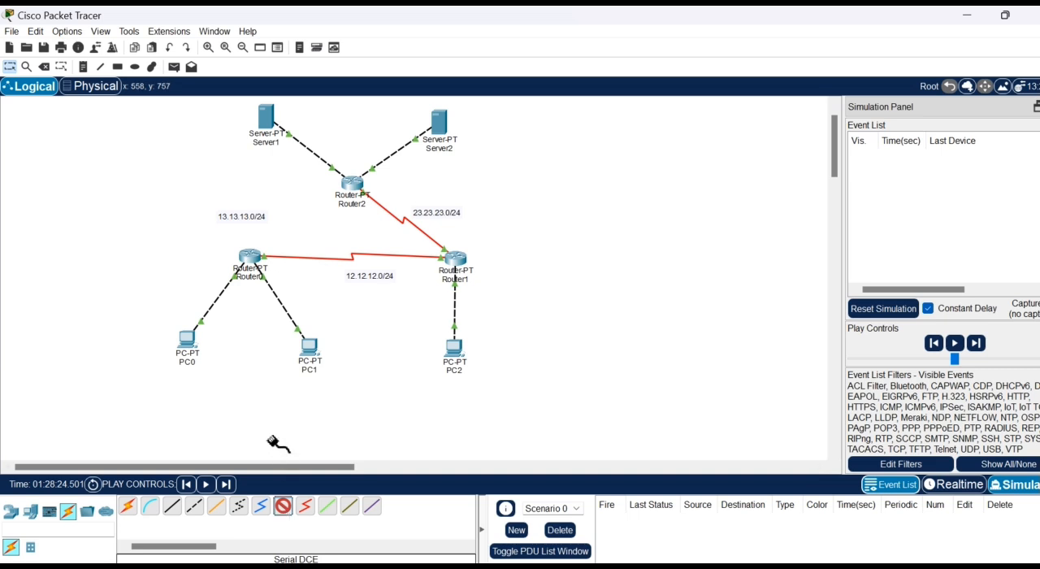
left_click(255, 261)
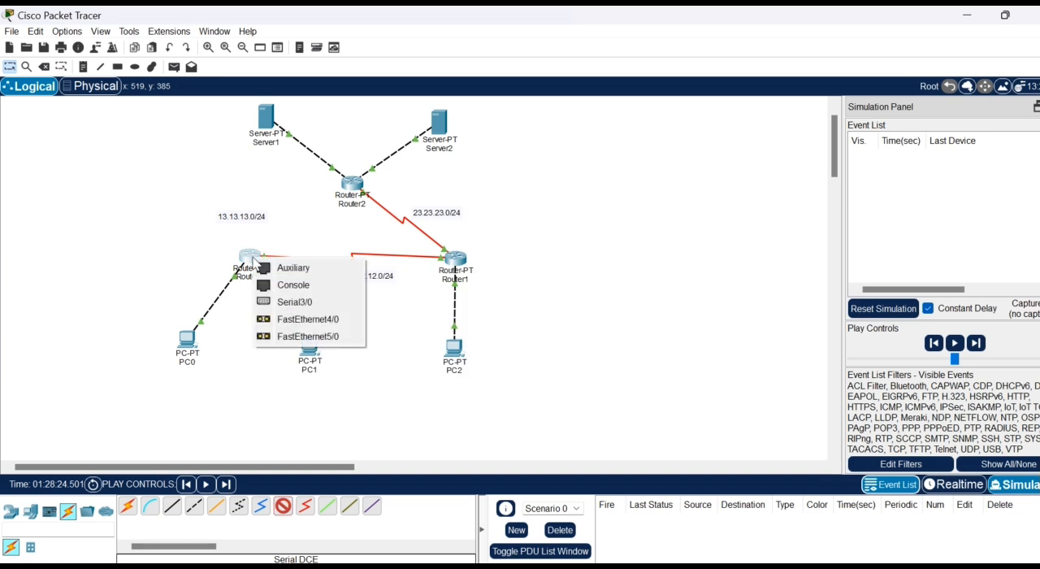
left_click(290, 301)
left_click(352, 185)
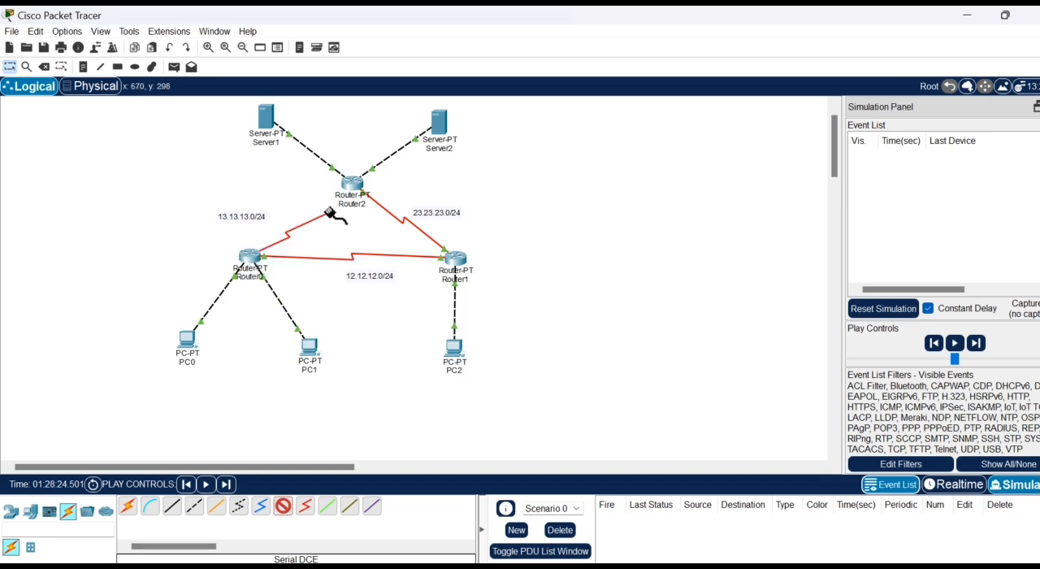
left_click(352, 186)
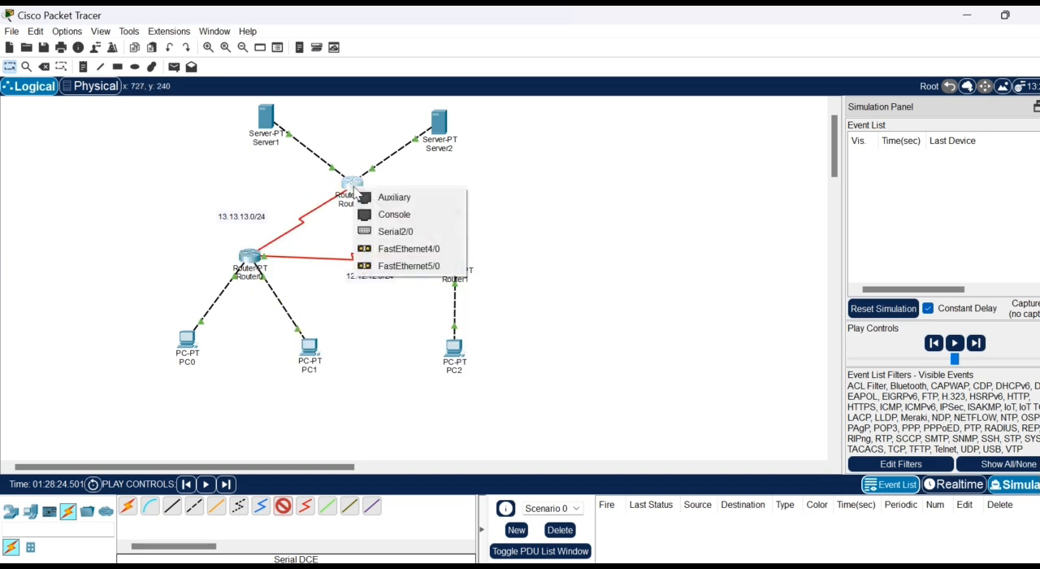
left_click(362, 233)
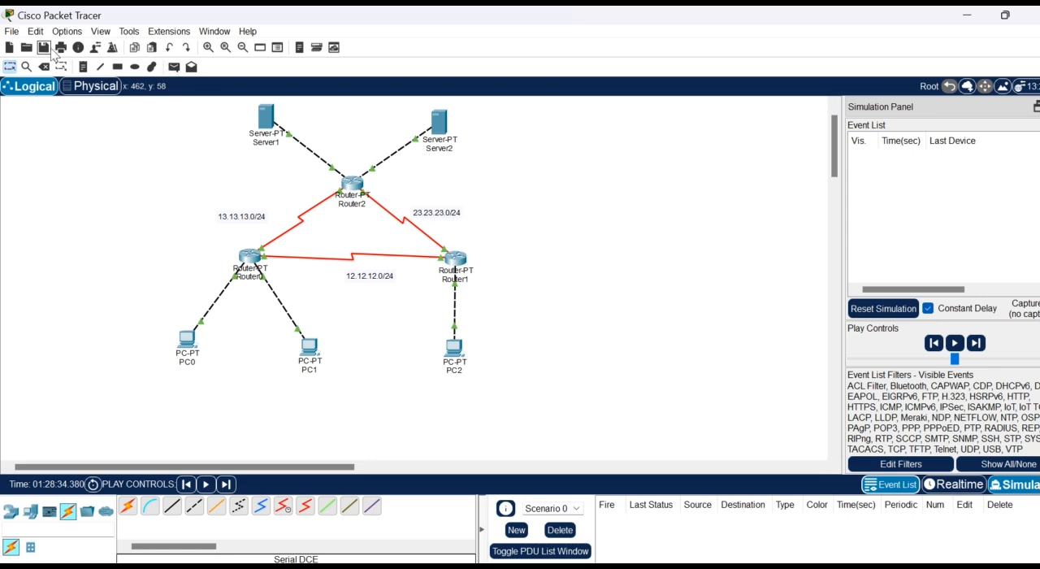
left_click(43, 66)
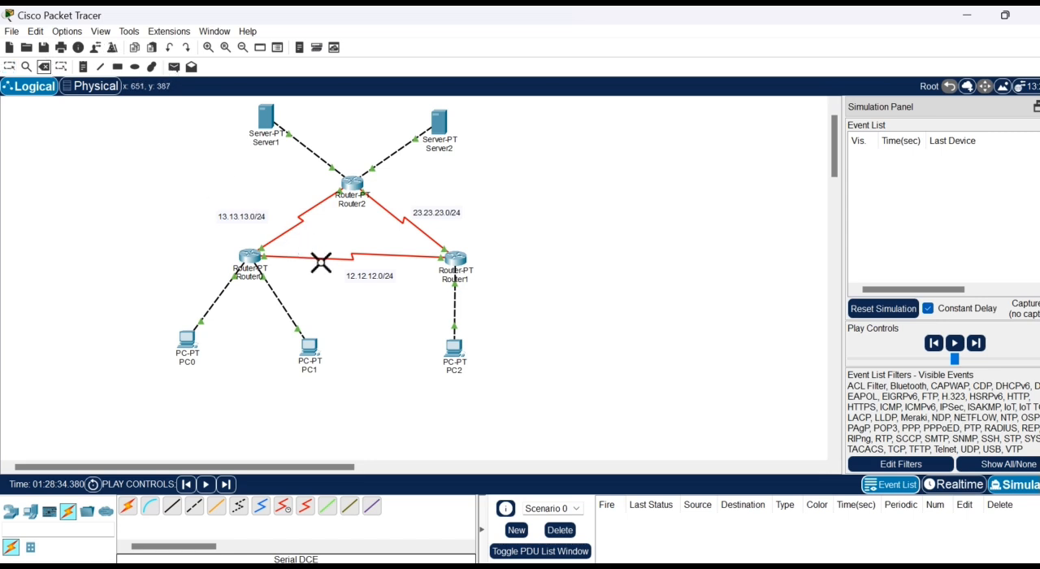
left_click(322, 260)
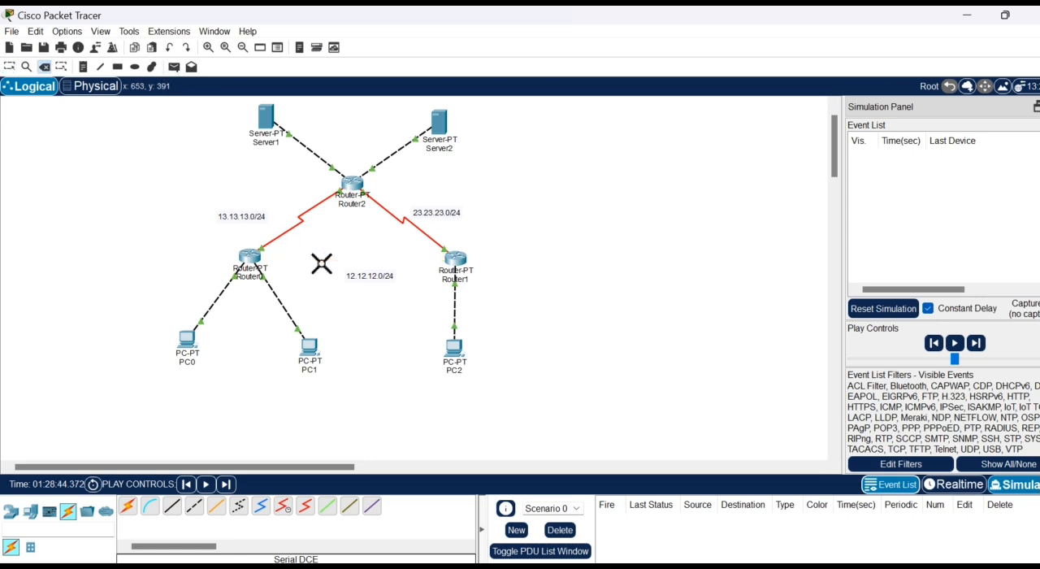
- Create a simple PDU from PC2 to PC0
left_click(174, 67)
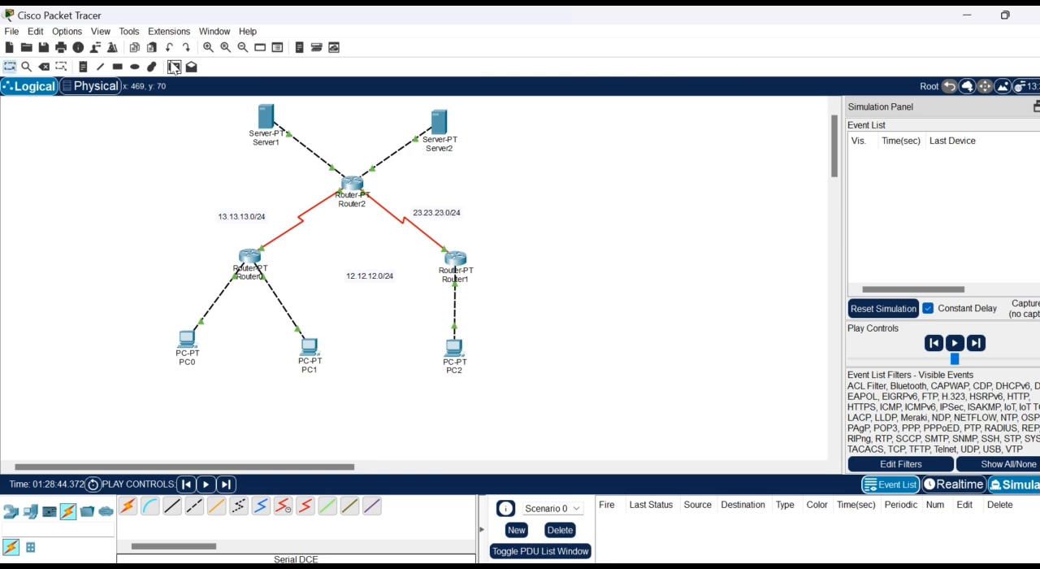
left_click(453, 348)
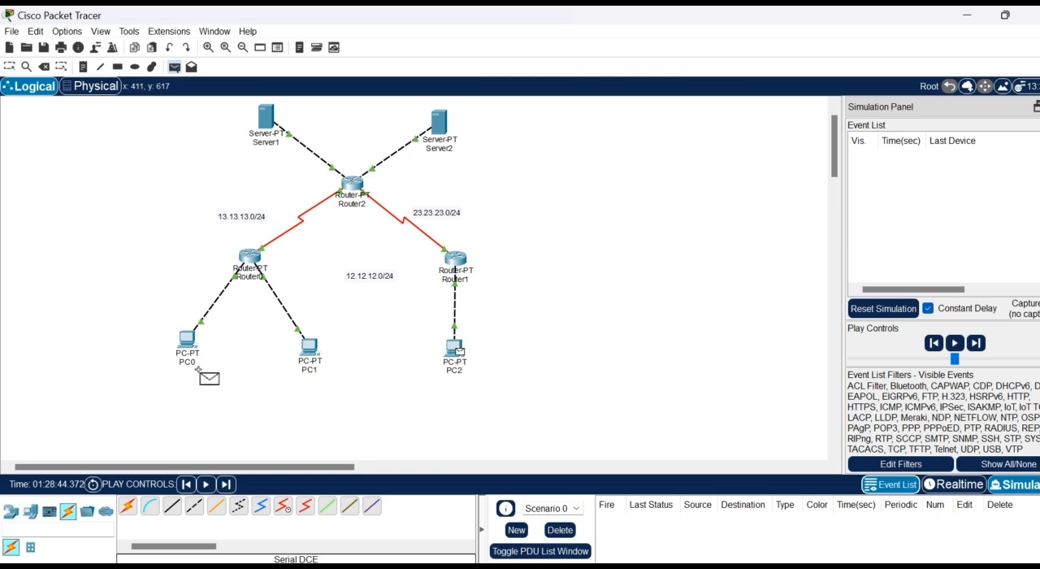
left_click(187, 340)
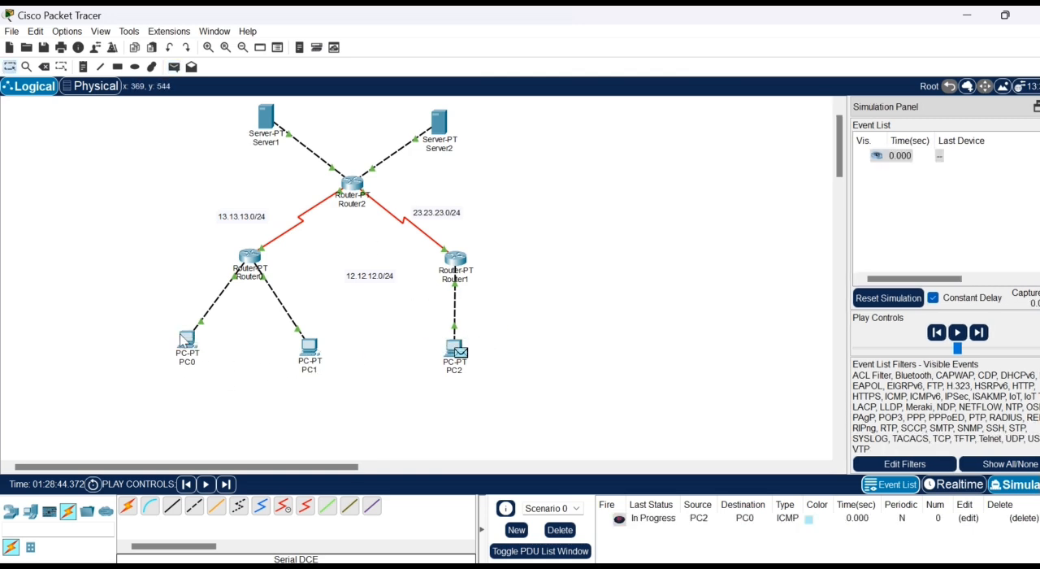
- Step through the PC2-to-PC0 packet's simulation events, and reset the simulation and delete the scenario
left_click(979, 332)
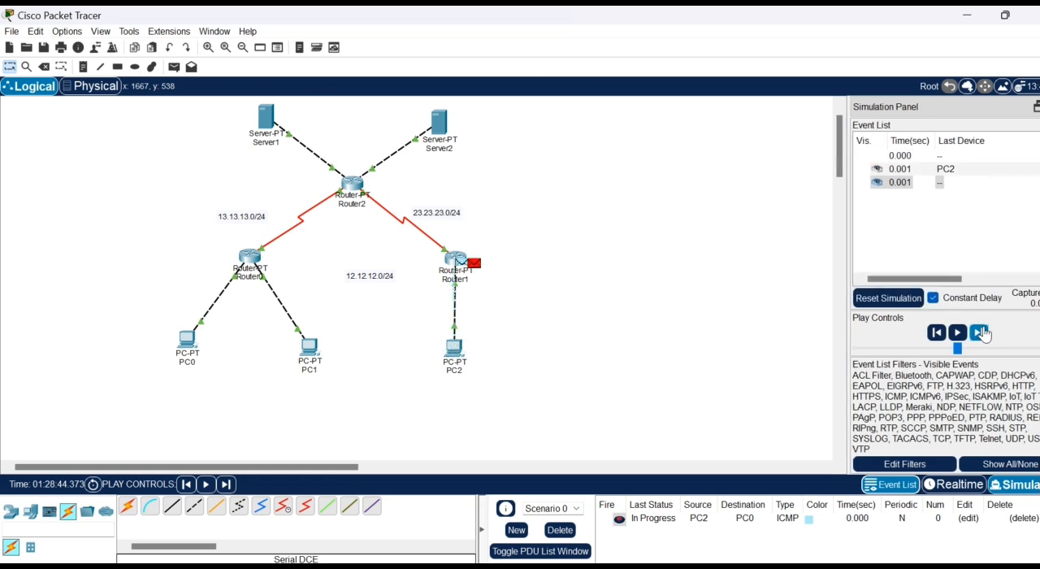
left_click(980, 332)
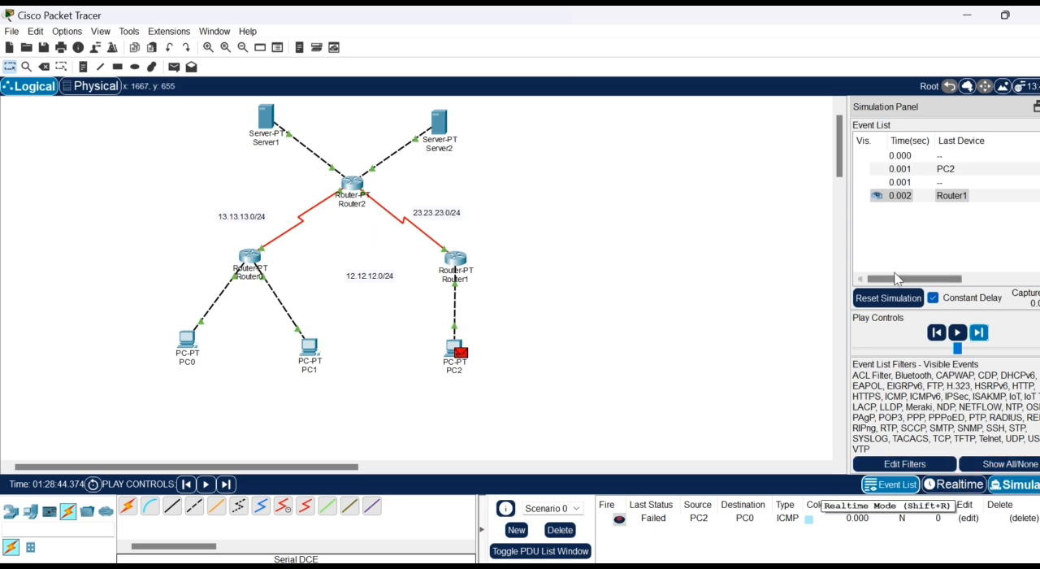
left_click(888, 297)
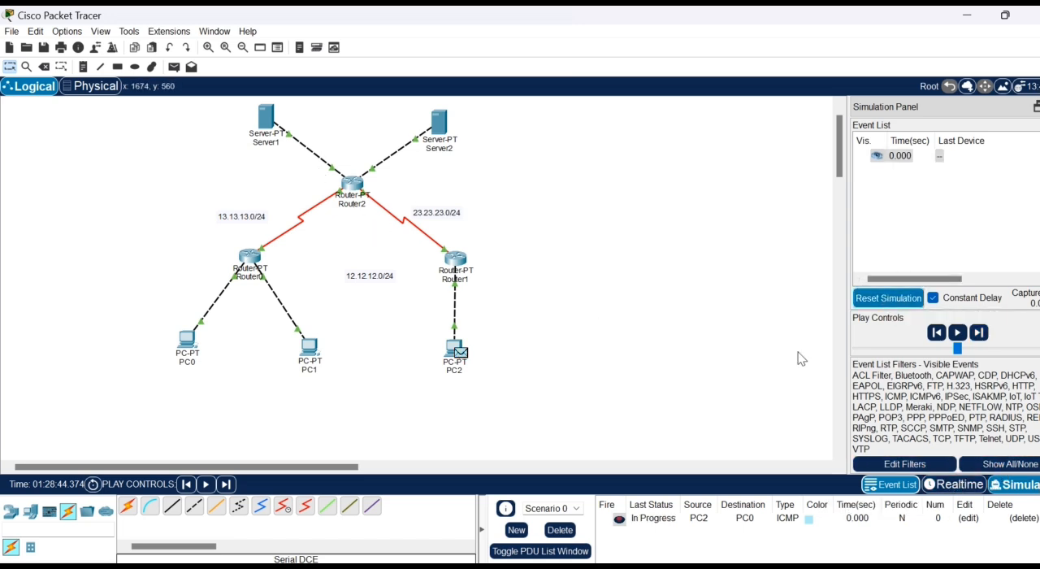
left_click(572, 530)
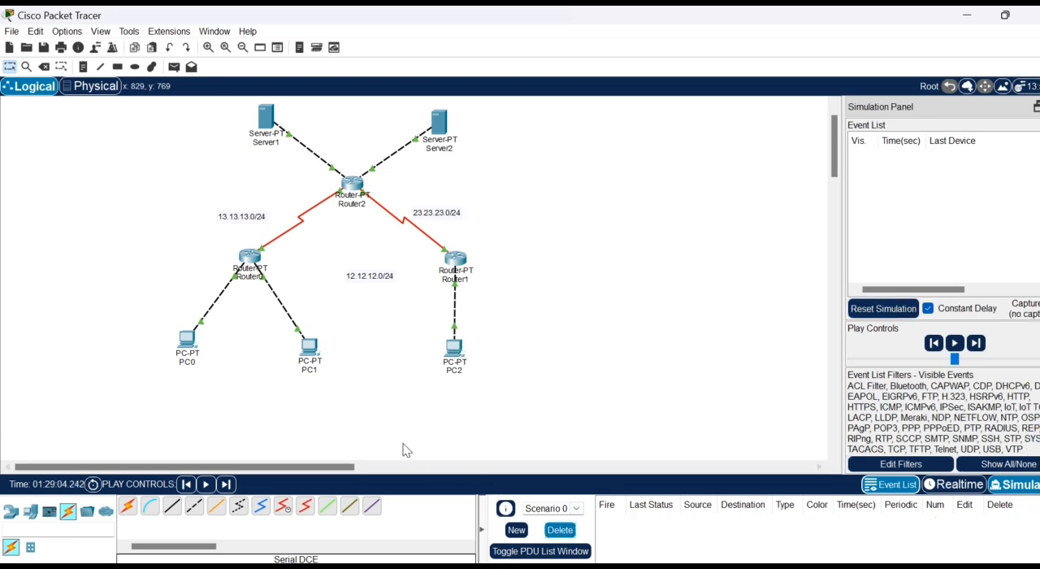
- Add a static route on Router1 for network 192.168.1.0, mask 255.255.255.128, via 23.23.23.3, and close the router's configuration
left_click(457, 260)
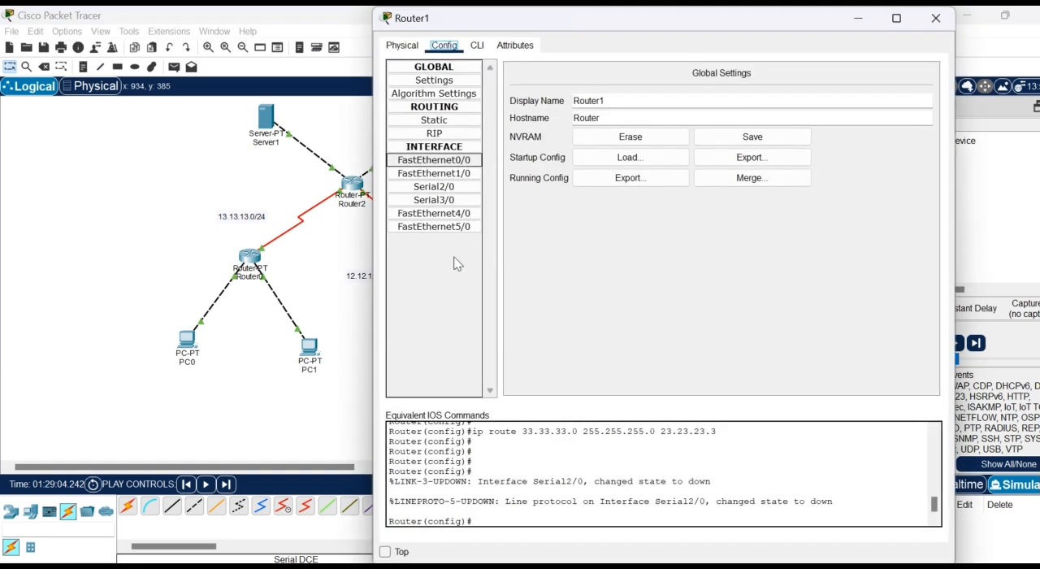
left_click(451, 124)
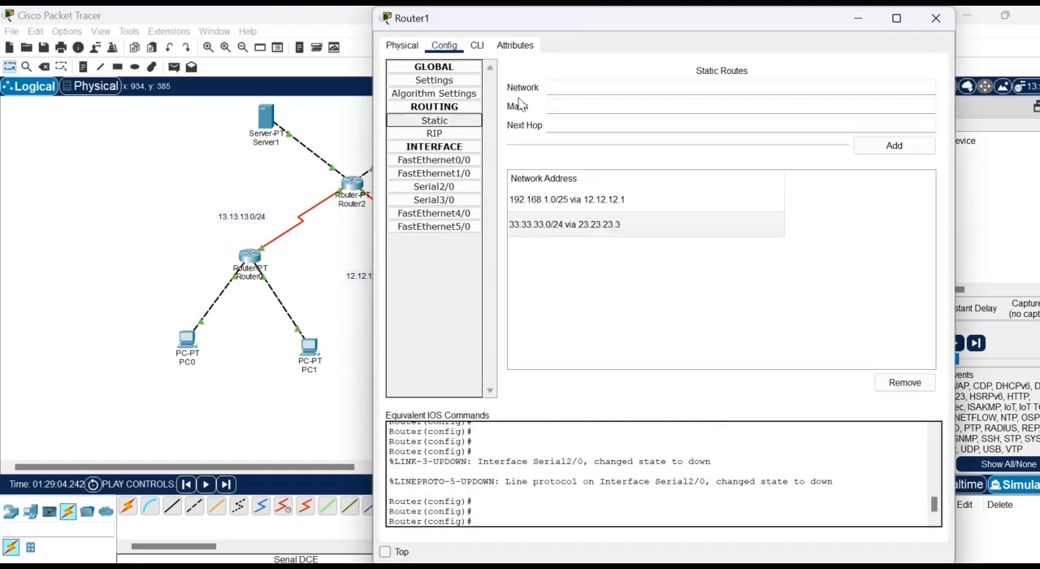
left_click(570, 84)
type("192.168.1.0")
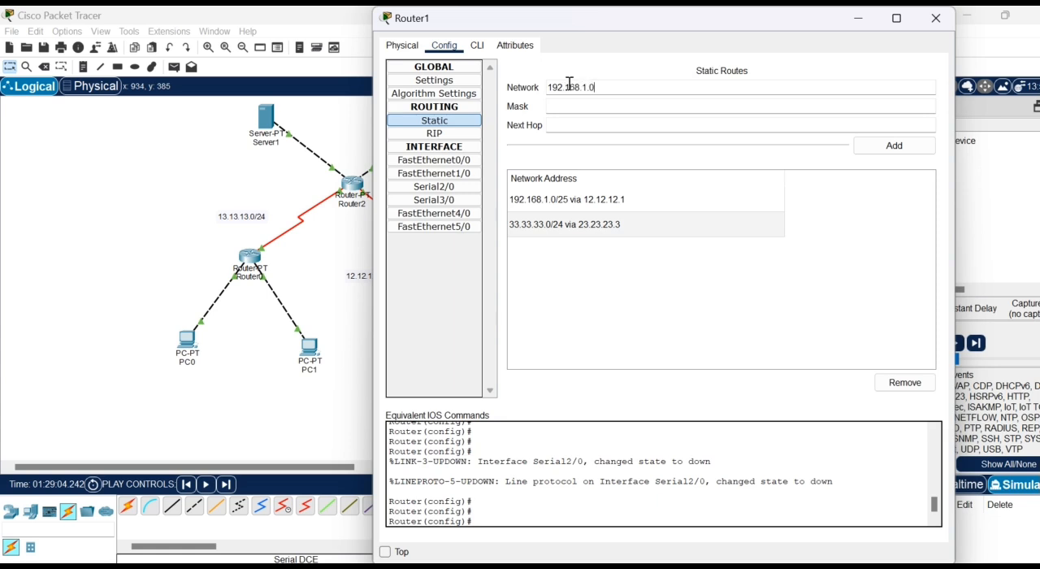
left_click(577, 100)
left_click(594, 122)
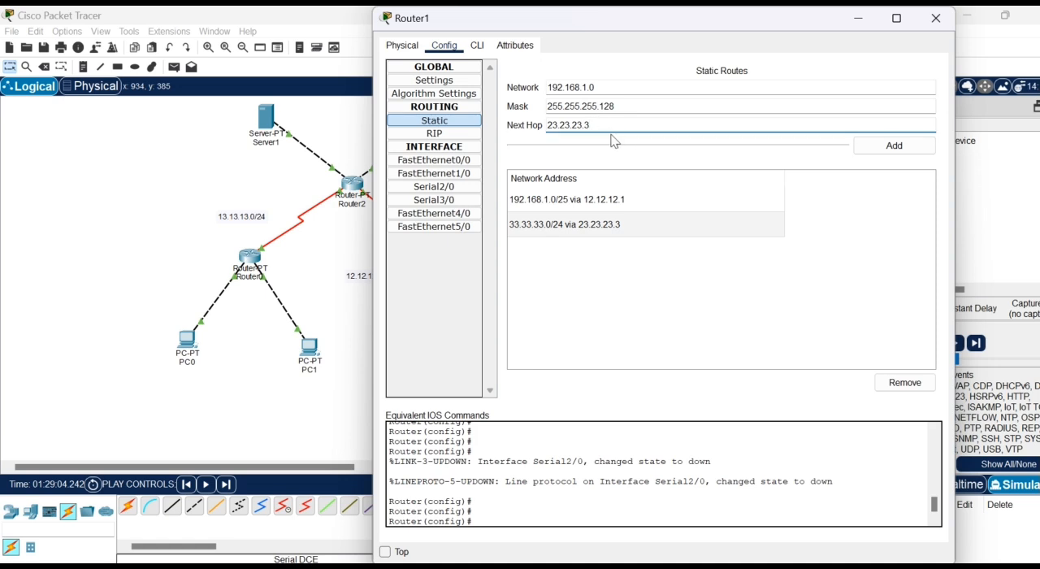
left_click(885, 149)
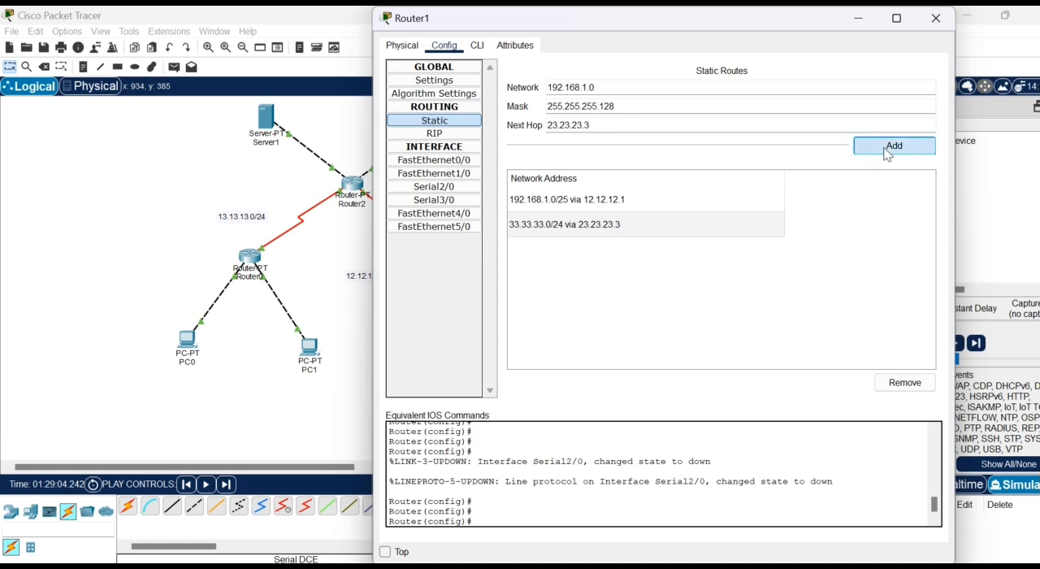
left_click(943, 22)
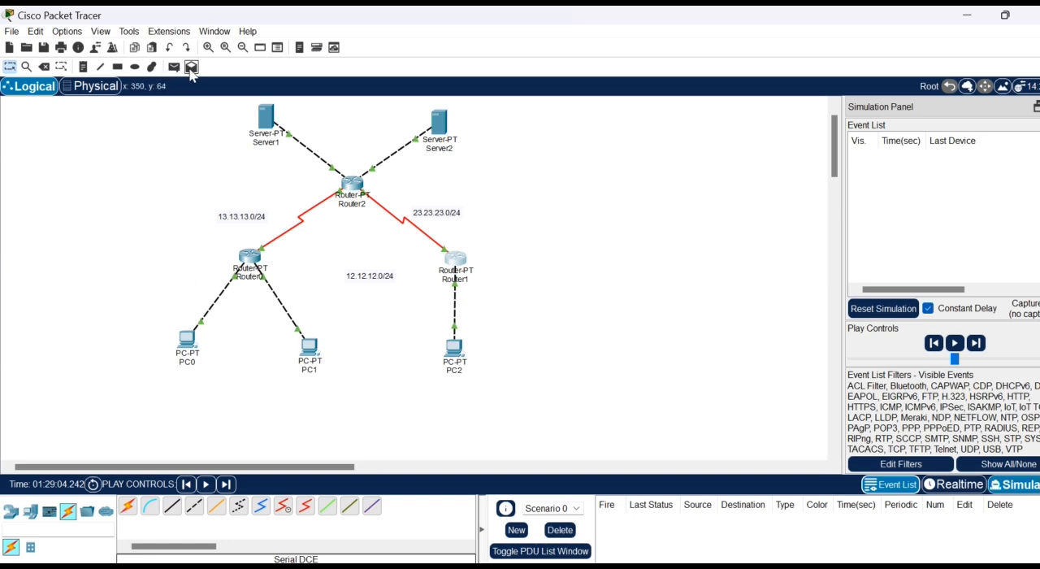
- Add a static route on Router0 for network 192.168.1.128, mask 255.255.255.128, via 13.13.13.3, and close the router's configuration
left_click(252, 267)
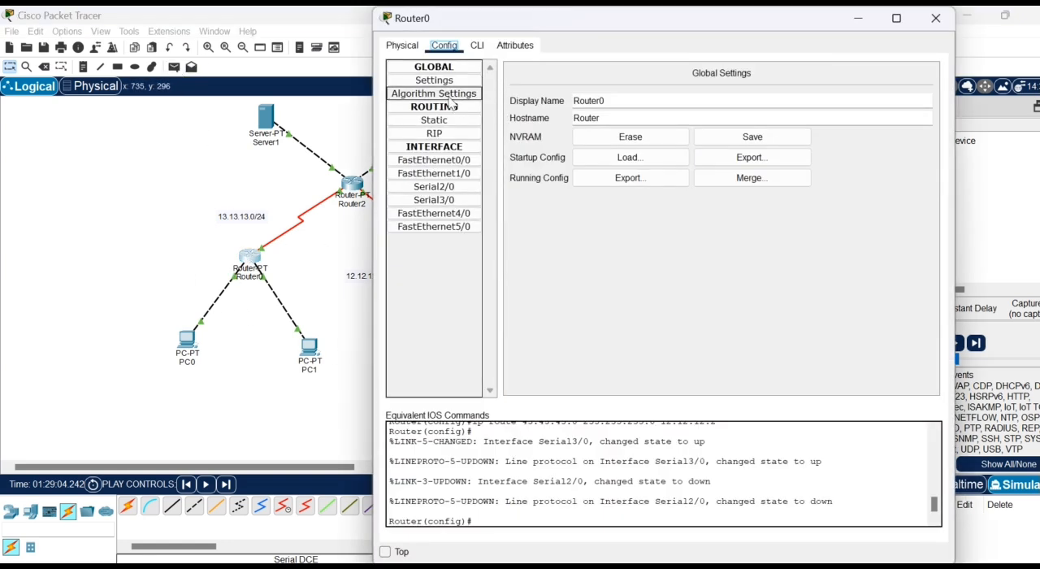
left_click(447, 120)
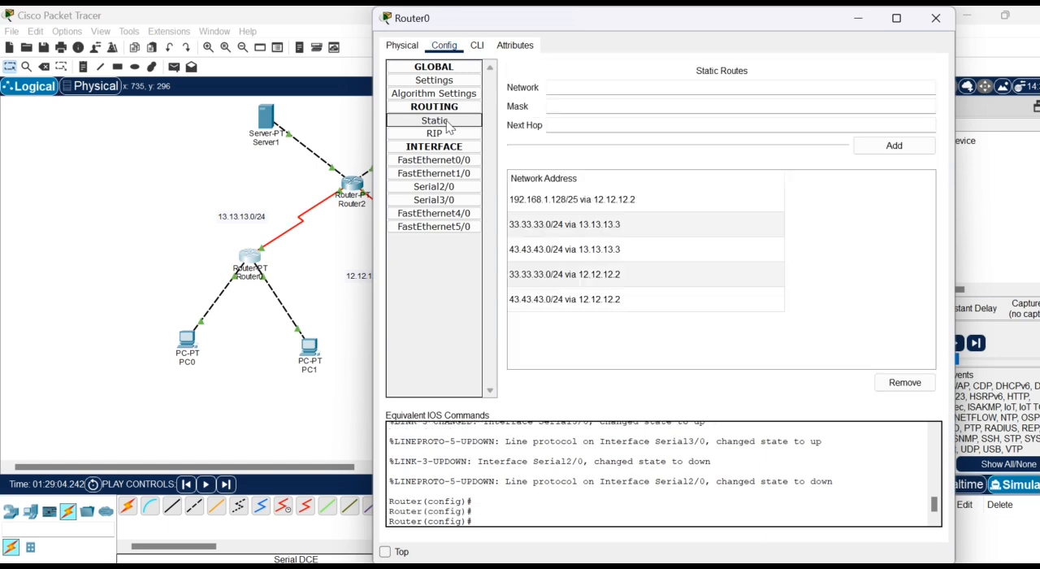
left_click(640, 90)
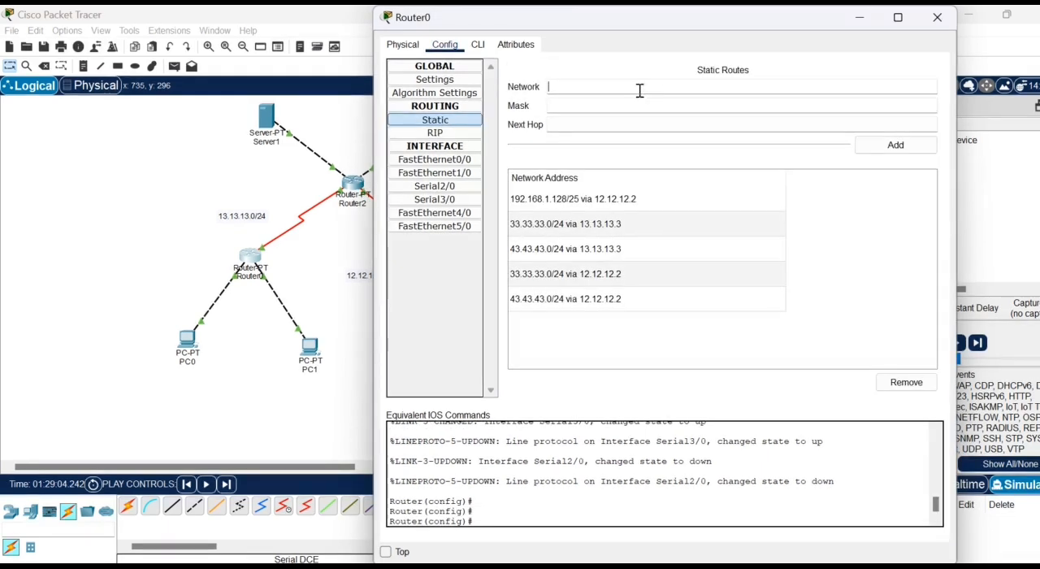
type("192.168.1.128")
left_click(624, 104)
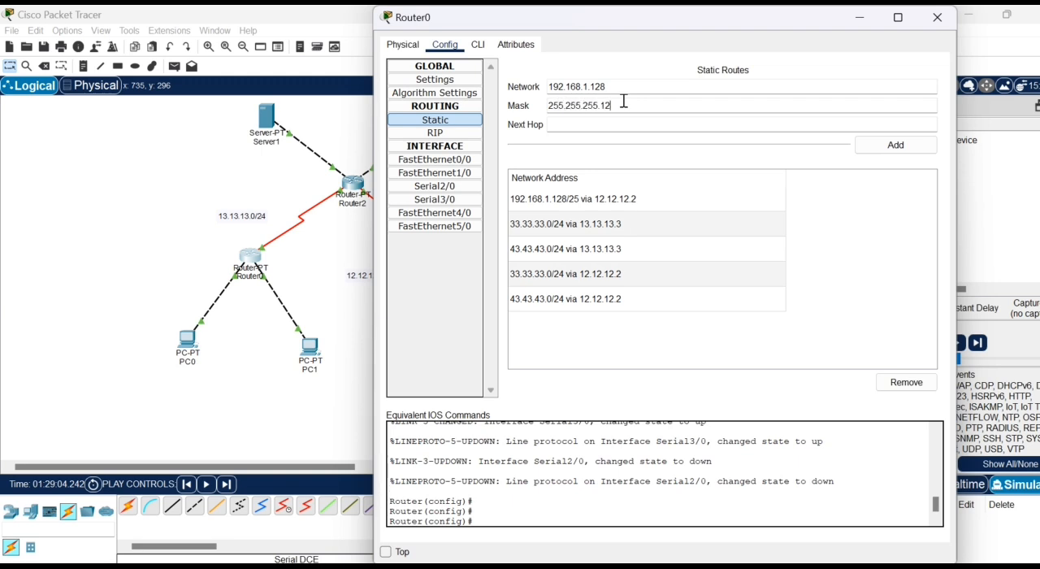
left_click(604, 121)
type("13.13.1")
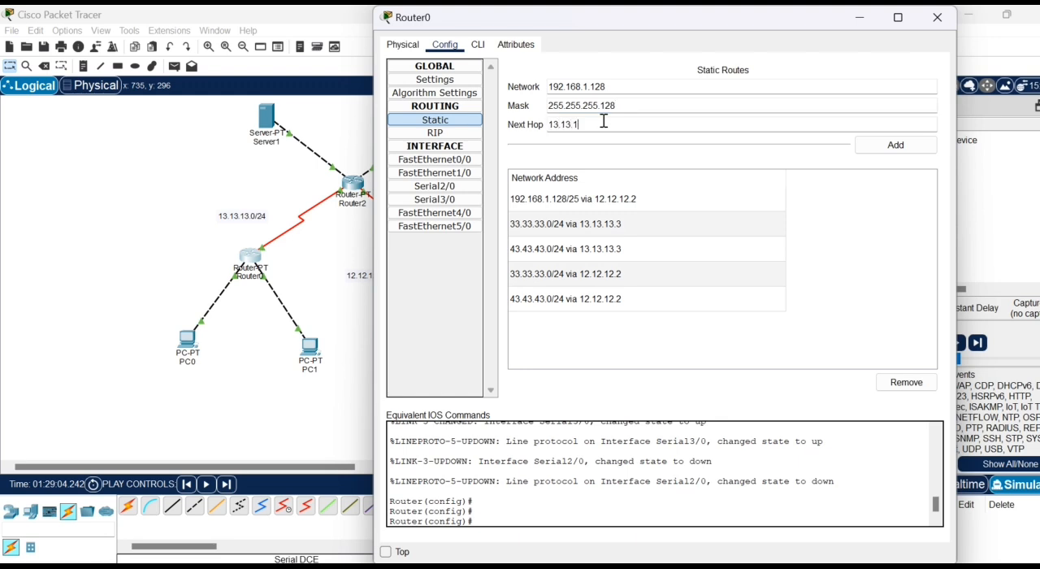
type("3.3")
left_click(895, 153)
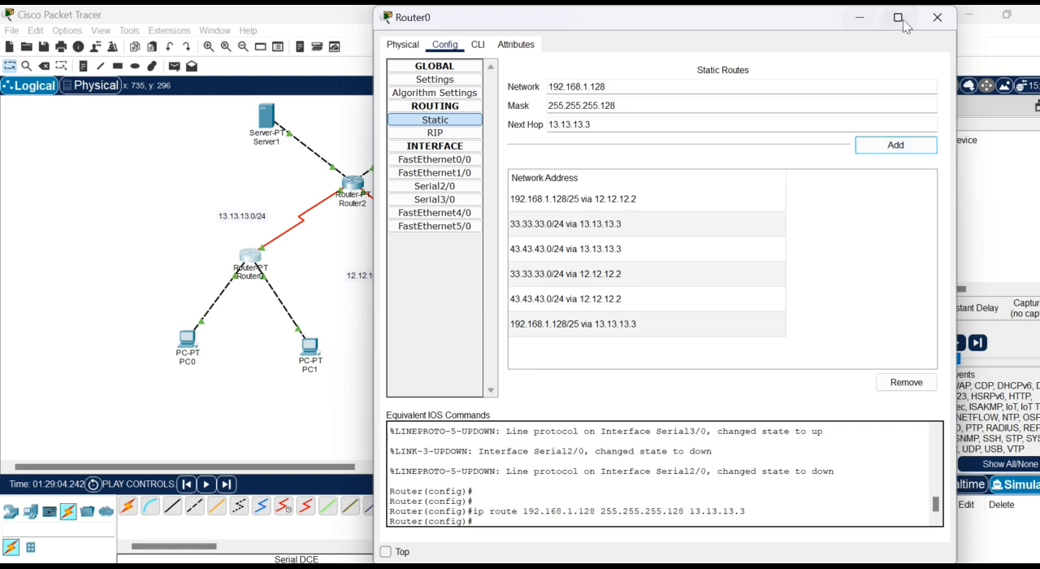
left_click(936, 17)
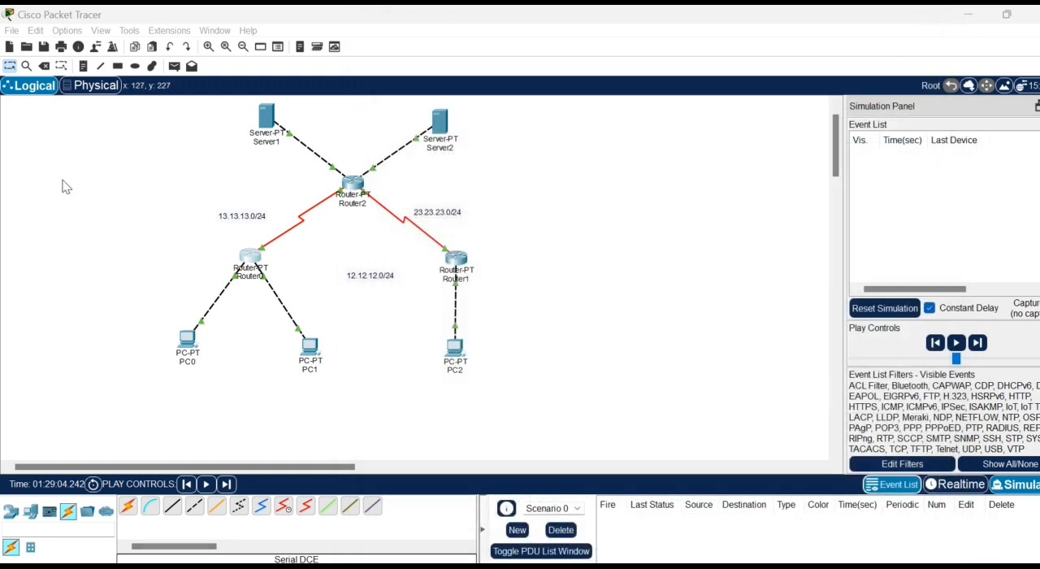
- Create a simple PDU from PC2 to PC0 to test the new routes through Router2
left_click(174, 66)
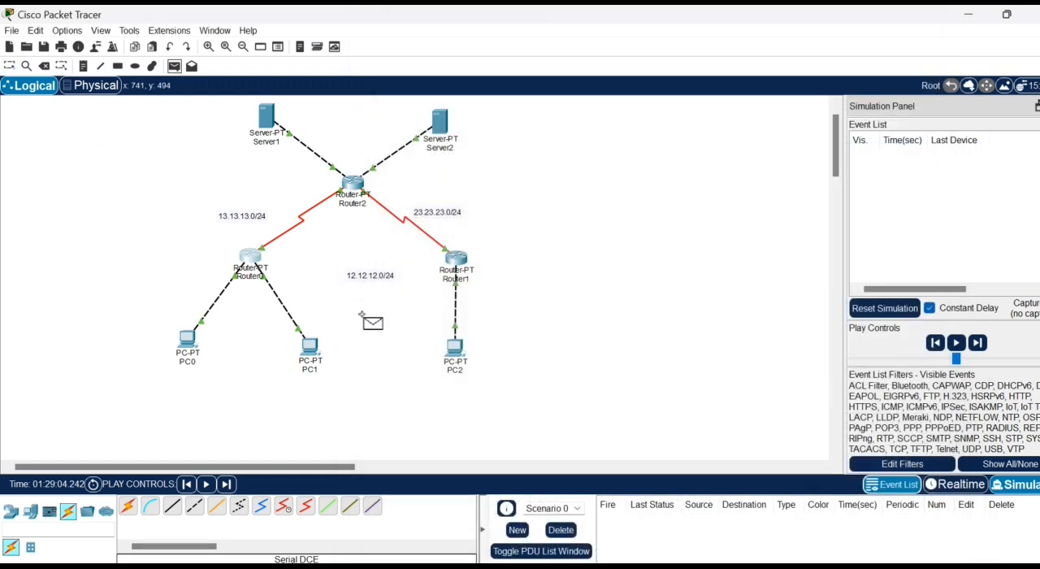
left_click(455, 348)
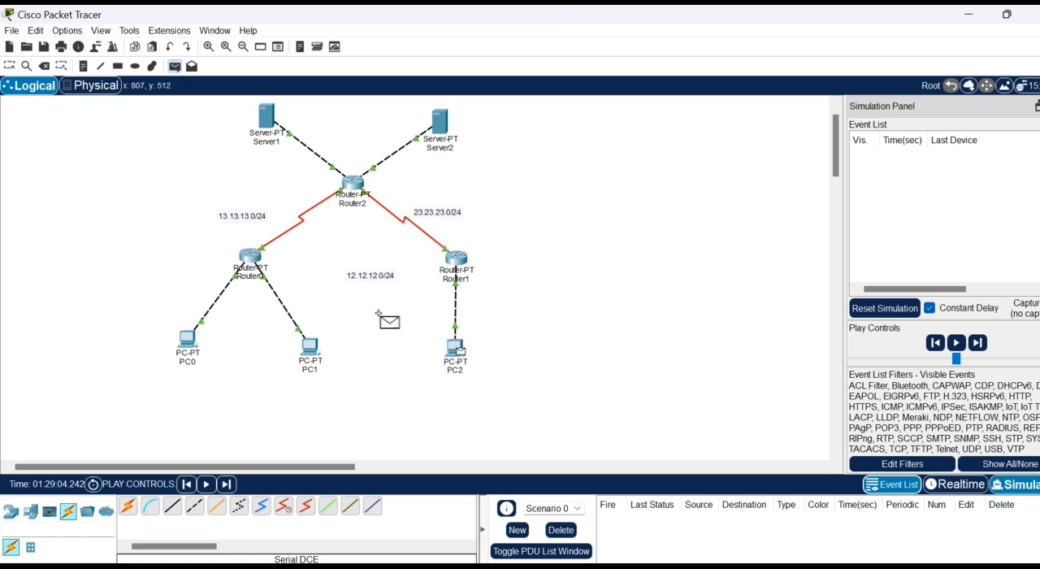
left_click(187, 338)
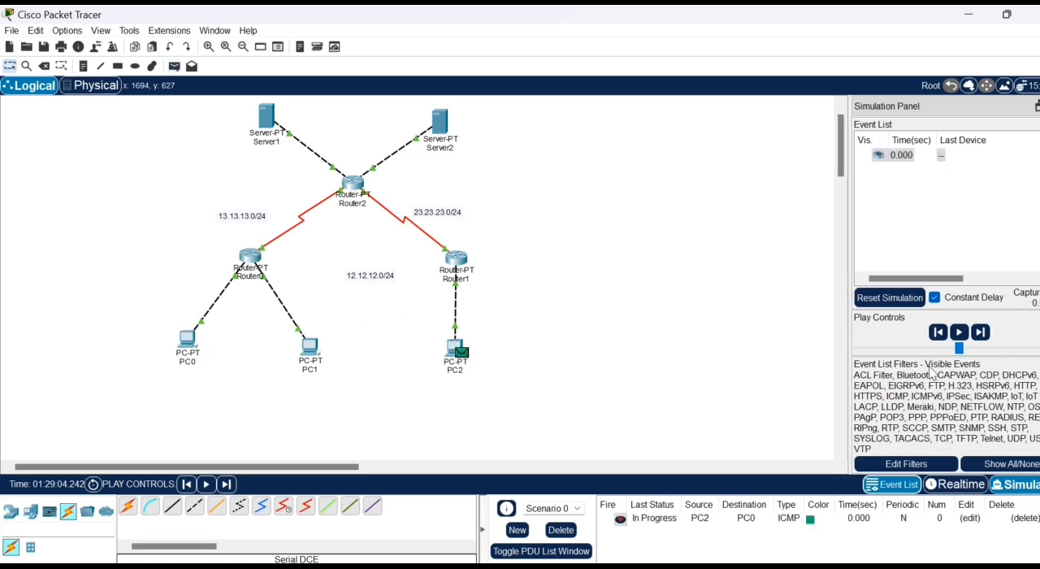
- Step through the PC2-to-PC0 packet's full round trip in the simulation, and reset the simulation and delete the scenario
left_click(986, 334)
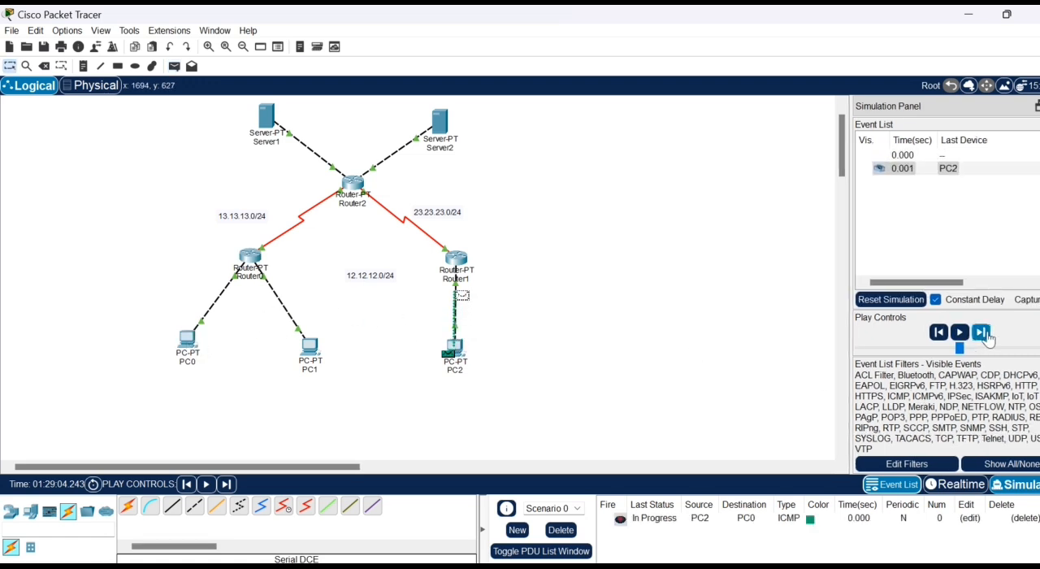
left_click(986, 334)
left_click(986, 334)
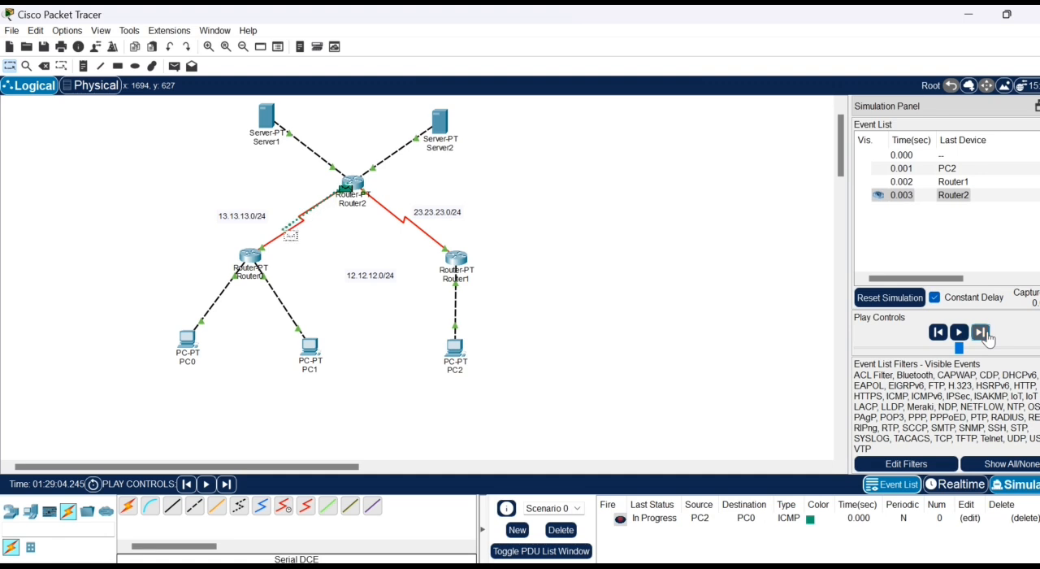
left_click(985, 334)
left_click(980, 332)
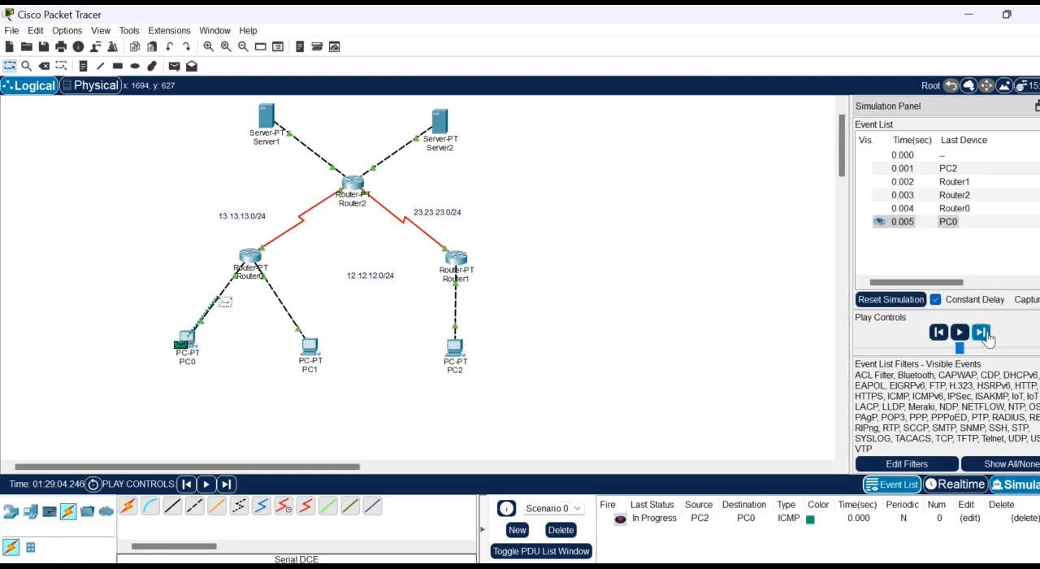
left_click(980, 332)
left_click(982, 333)
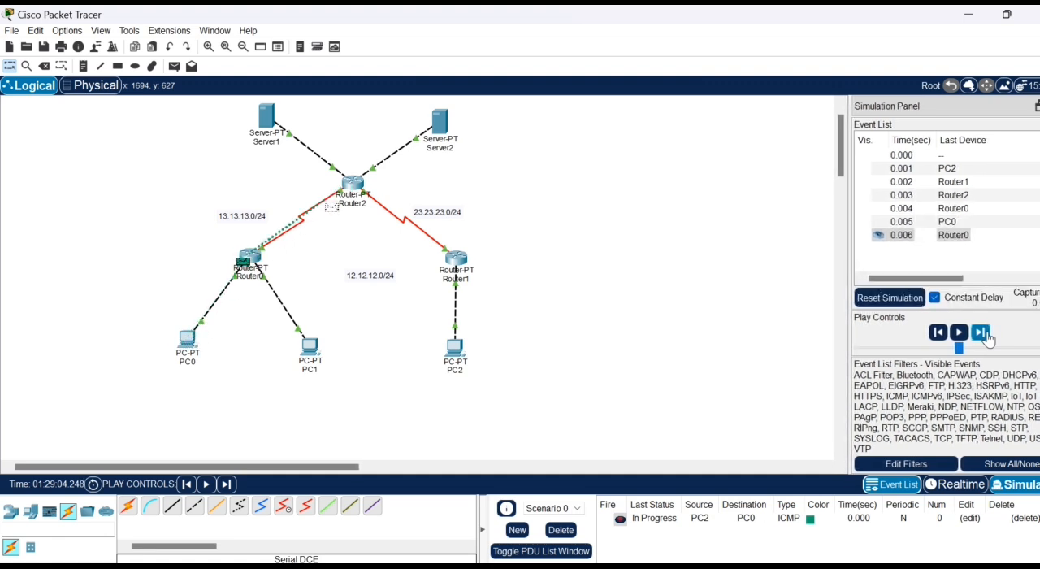
left_click(983, 334)
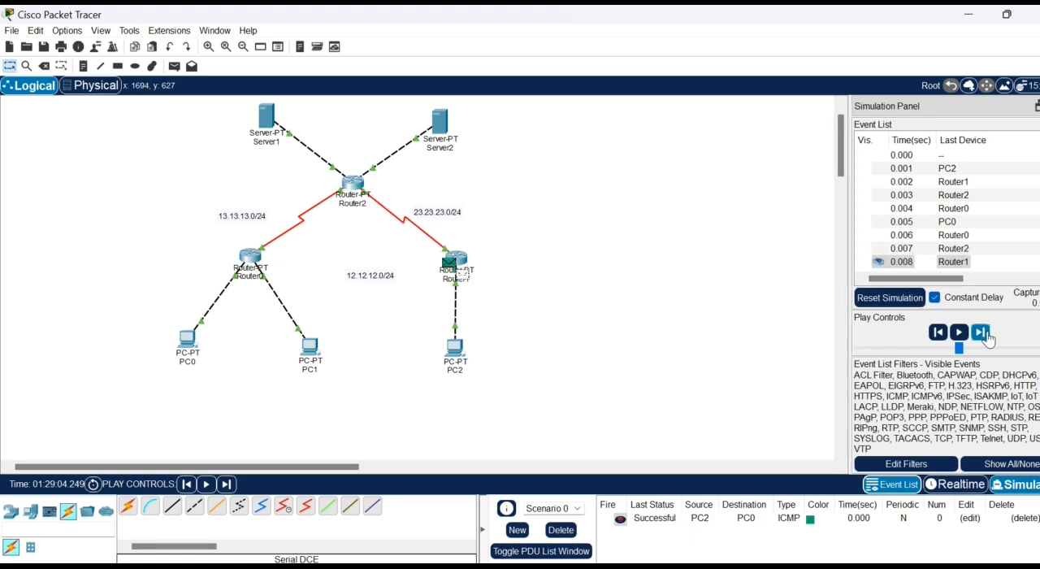
left_click(984, 333)
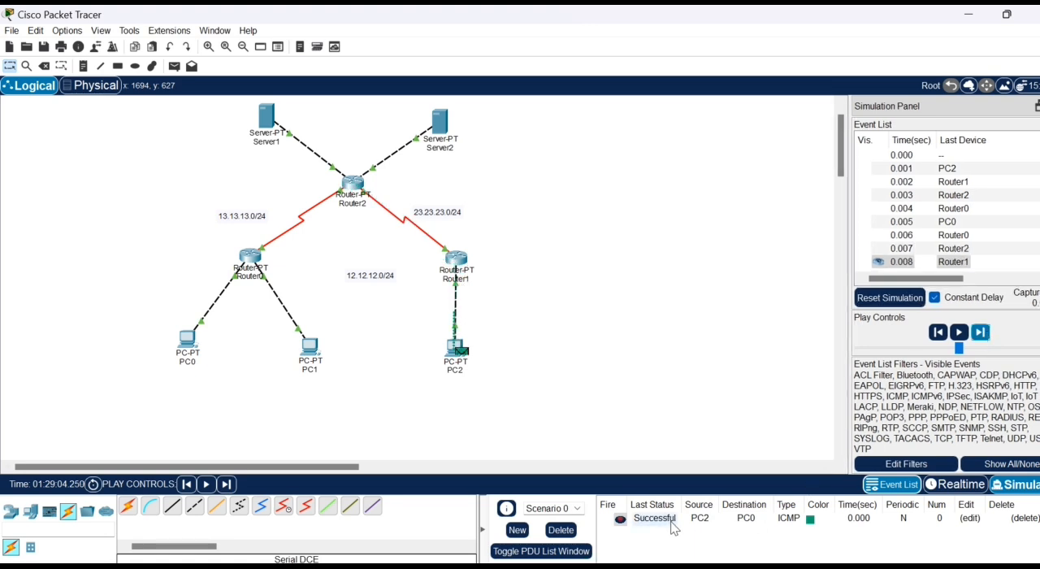
left_click(890, 297)
left_click(560, 529)
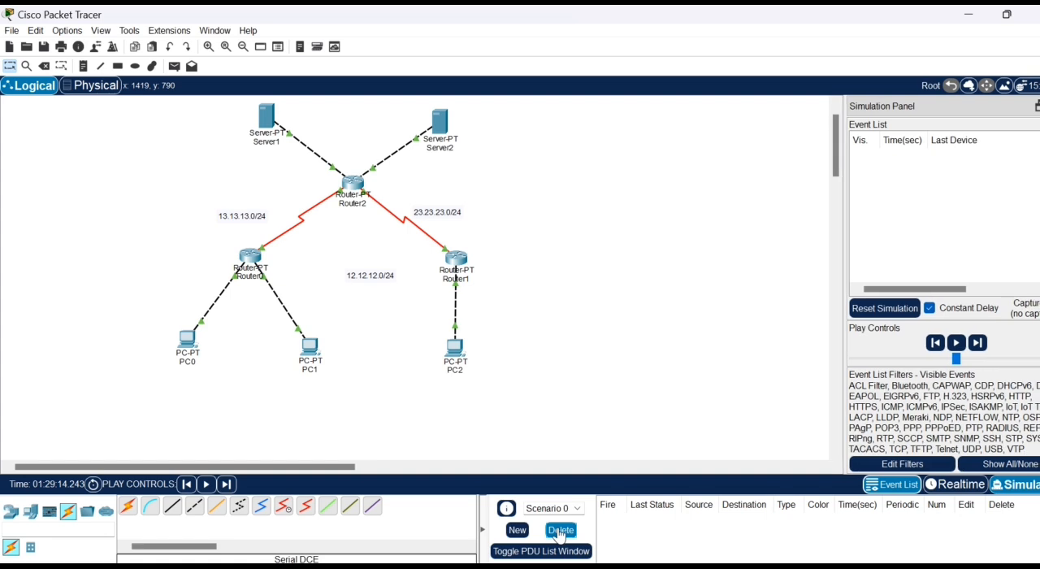
- Connect Router0's Serial2/0 to Router1's Serial2/0 with a Serial DCE cable, and delete the serial link between Router2 and Router1
left_click(284, 508)
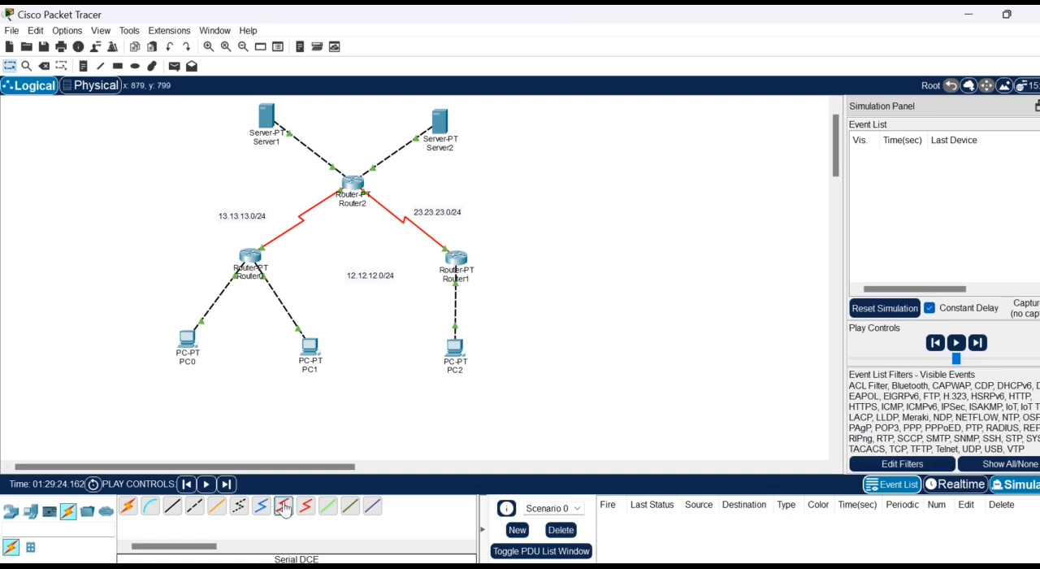
left_click(256, 259)
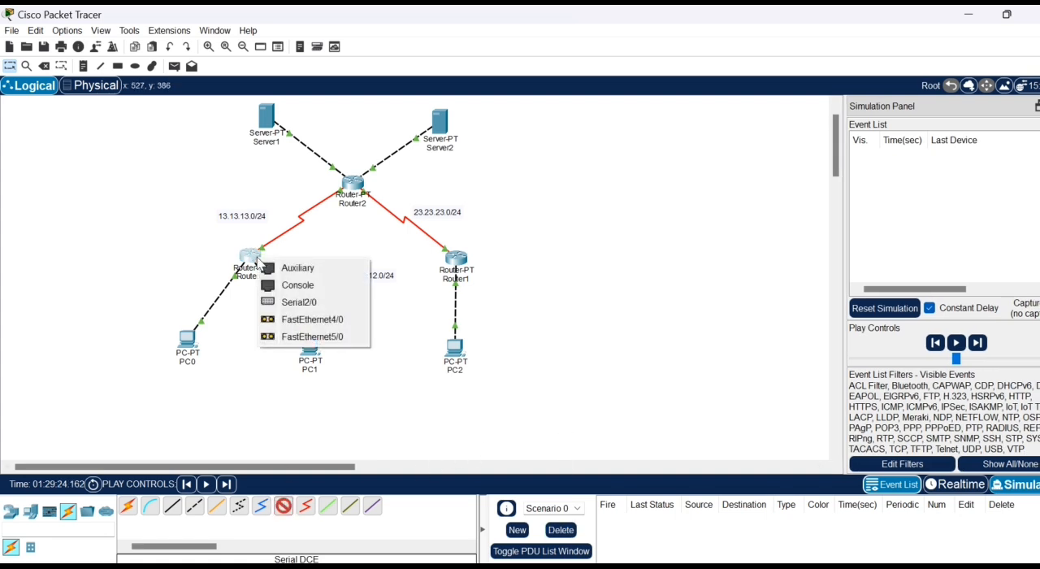
left_click(286, 302)
left_click(459, 262)
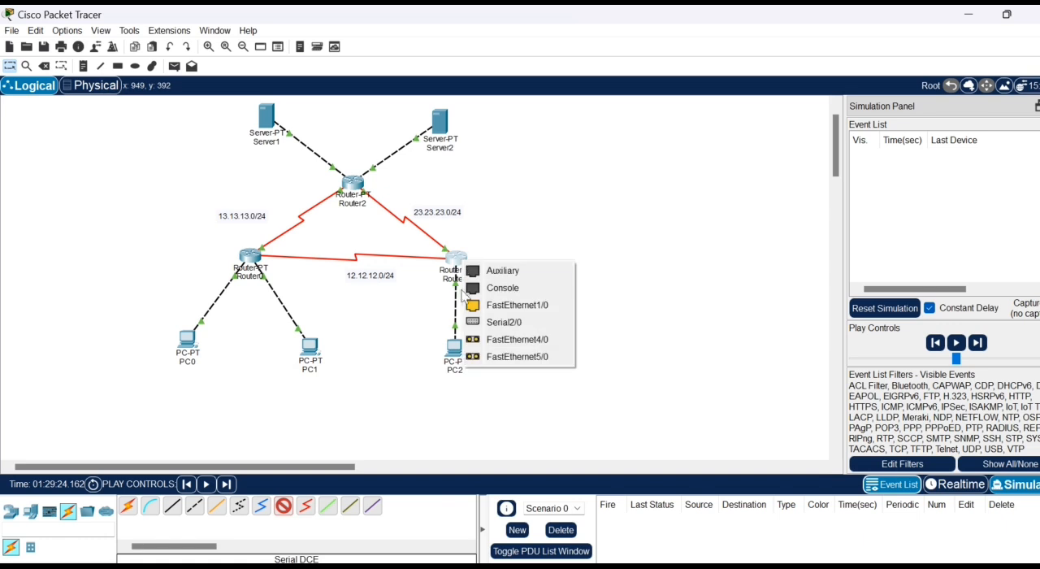
left_click(478, 323)
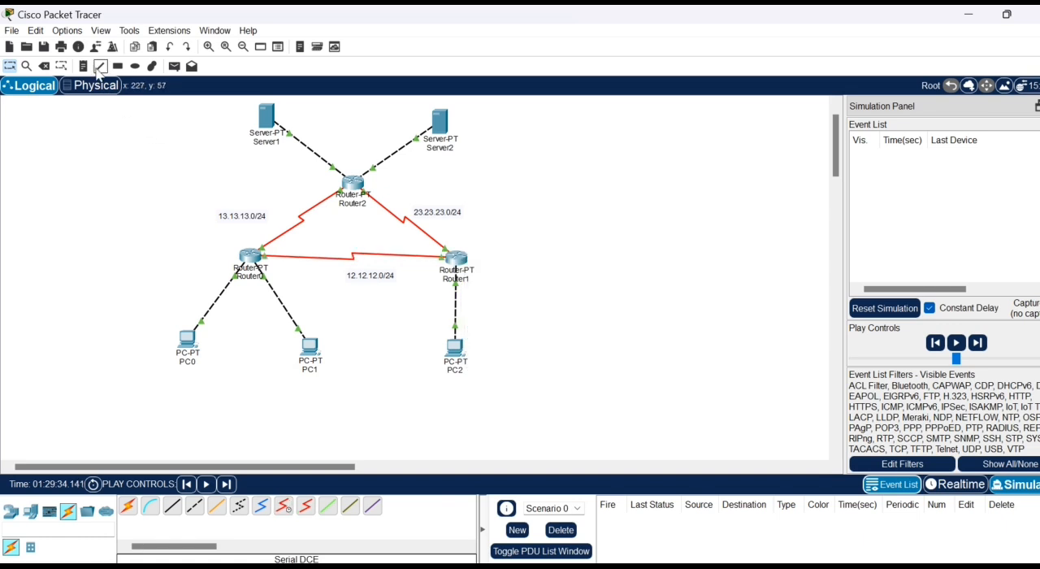
left_click(46, 66)
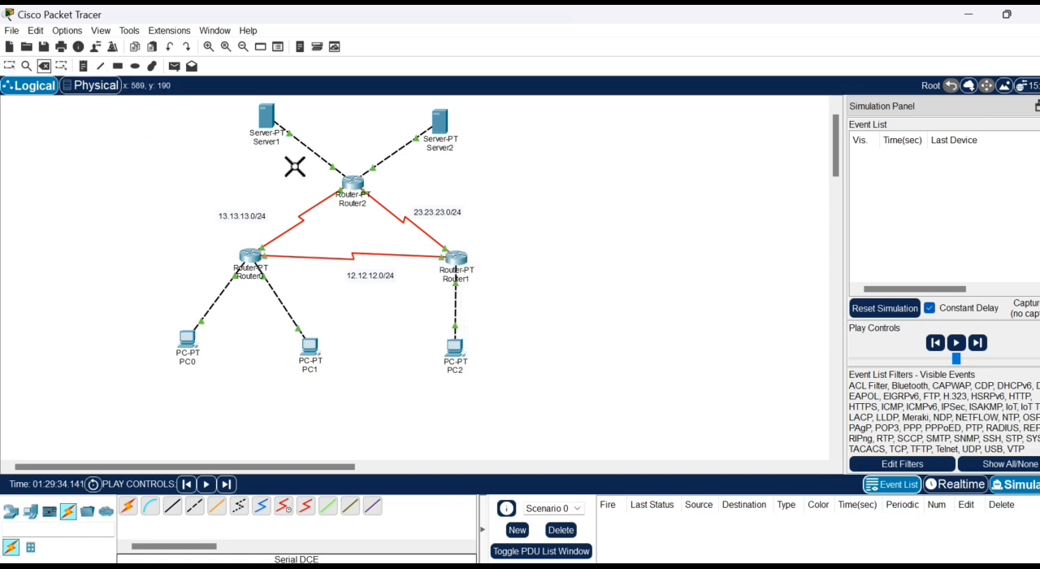
left_click(394, 214)
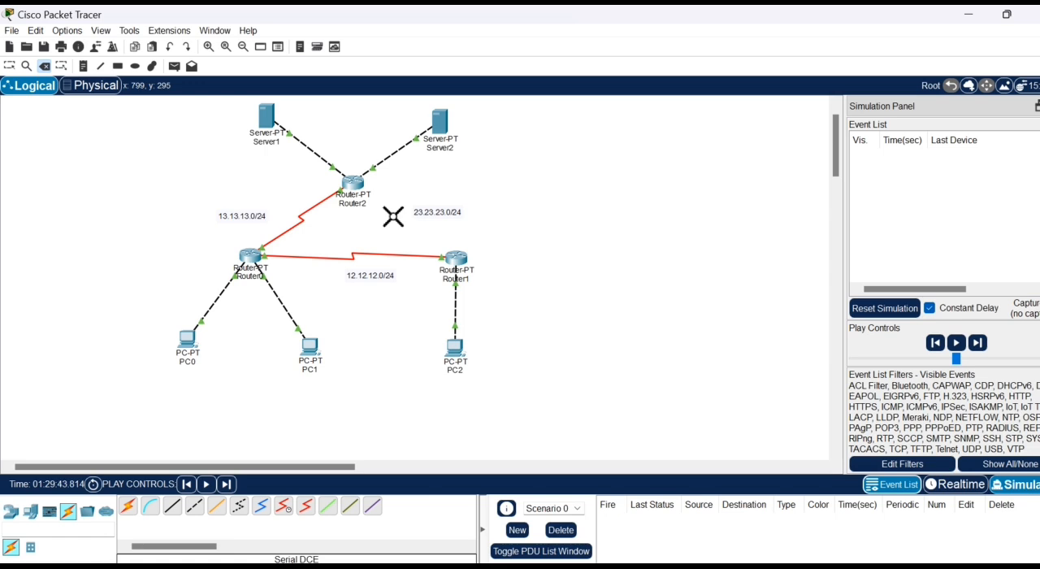
- Create a simple PDU from PC2 to Server1
left_click(174, 66)
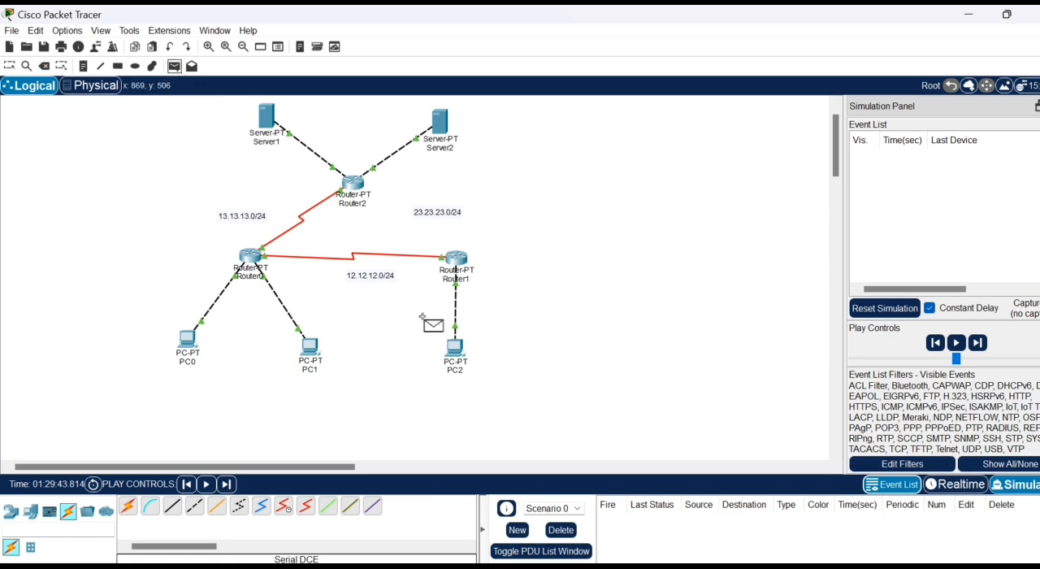
left_click(455, 348)
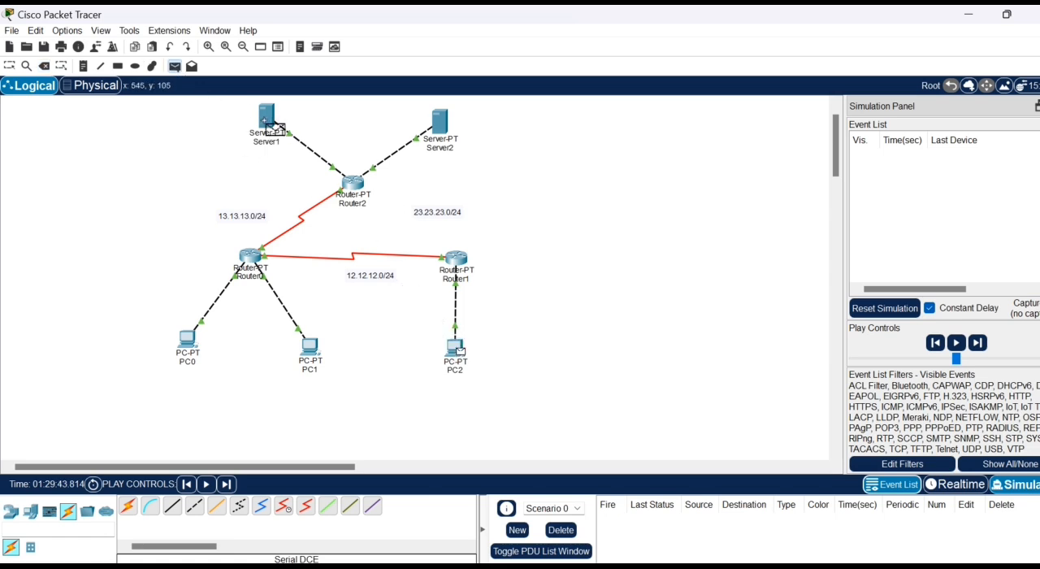
left_click(267, 117)
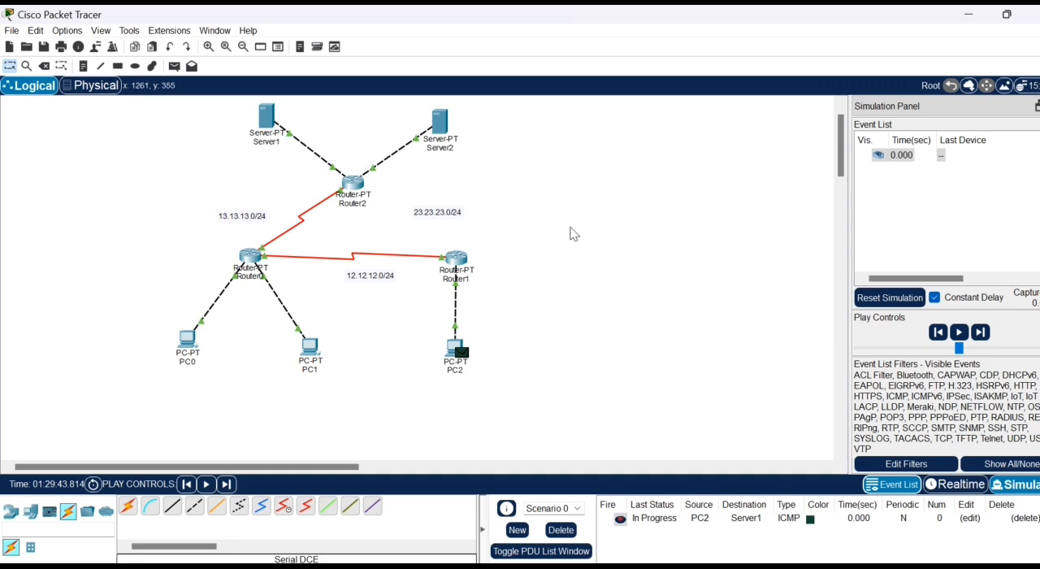
- Step through the PC2-to-Server1 packet's simulation events, and reset the simulation and delete the scenario
left_click(979, 335)
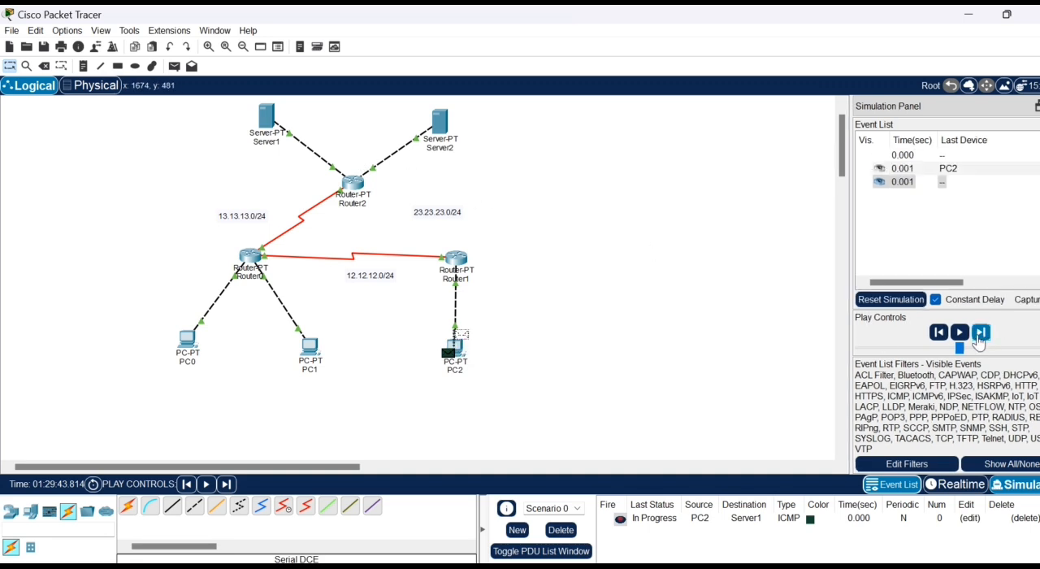
left_click(979, 333)
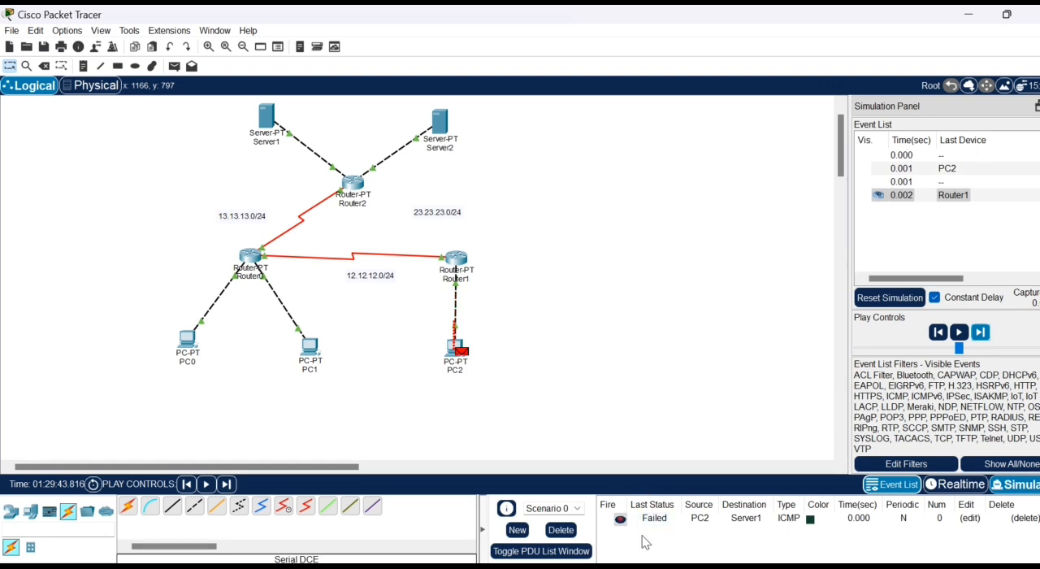
left_click(876, 299)
left_click(560, 529)
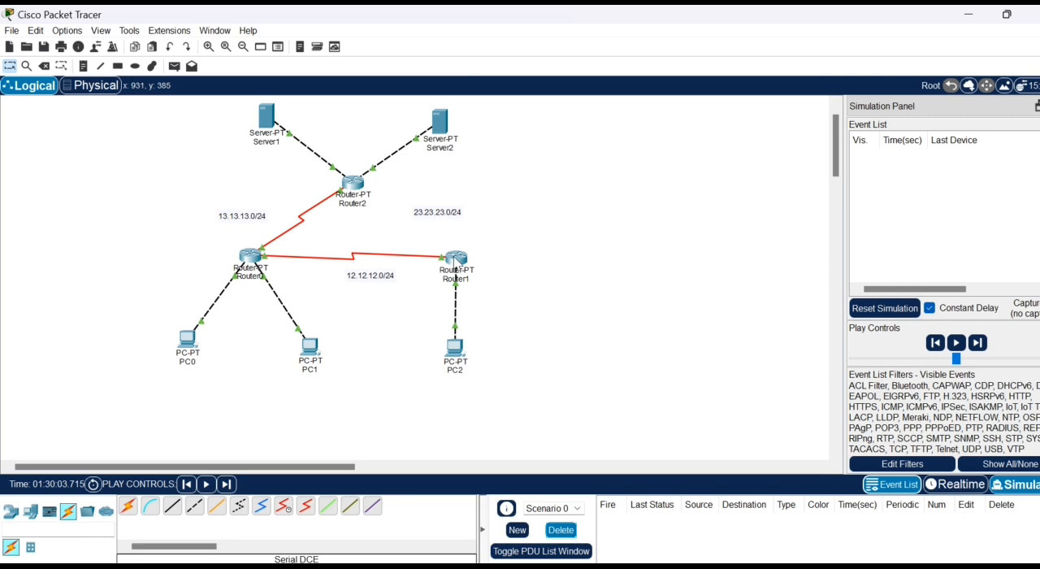
- Add a static route on Router1 for network 33.33.33.0, mask 255.255.255.0, via 12.12.12.1
left_click(456, 260)
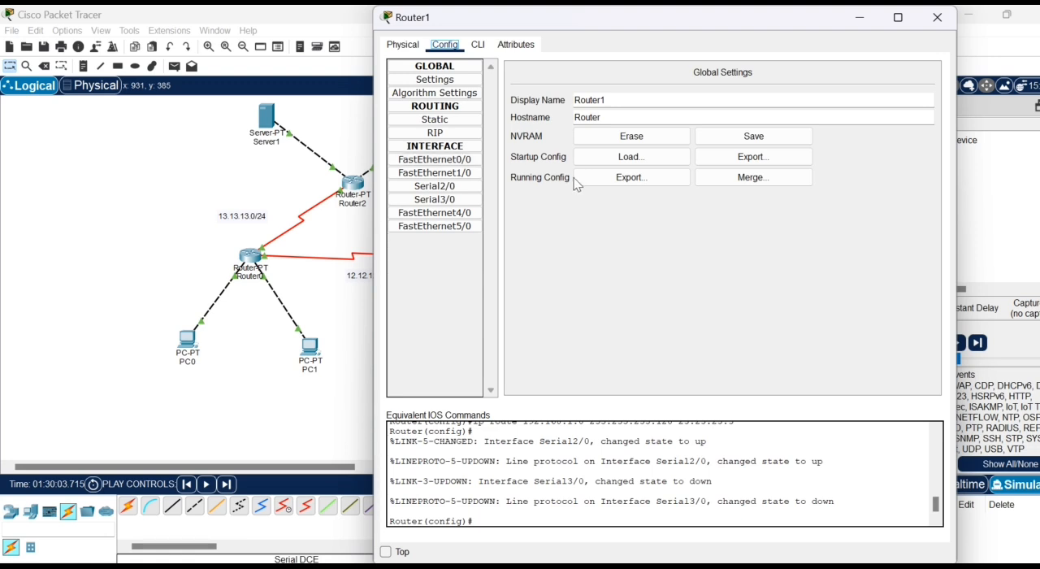
left_click(458, 122)
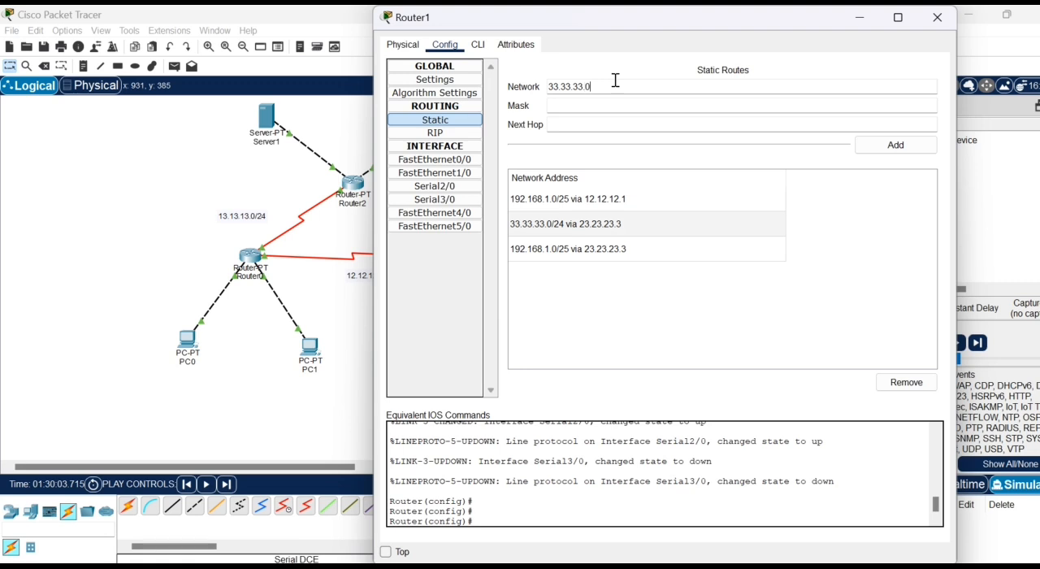
left_click(580, 106)
type("1")
type("55.255")
type(".255.0")
left_click(574, 122)
type("12.12.12")
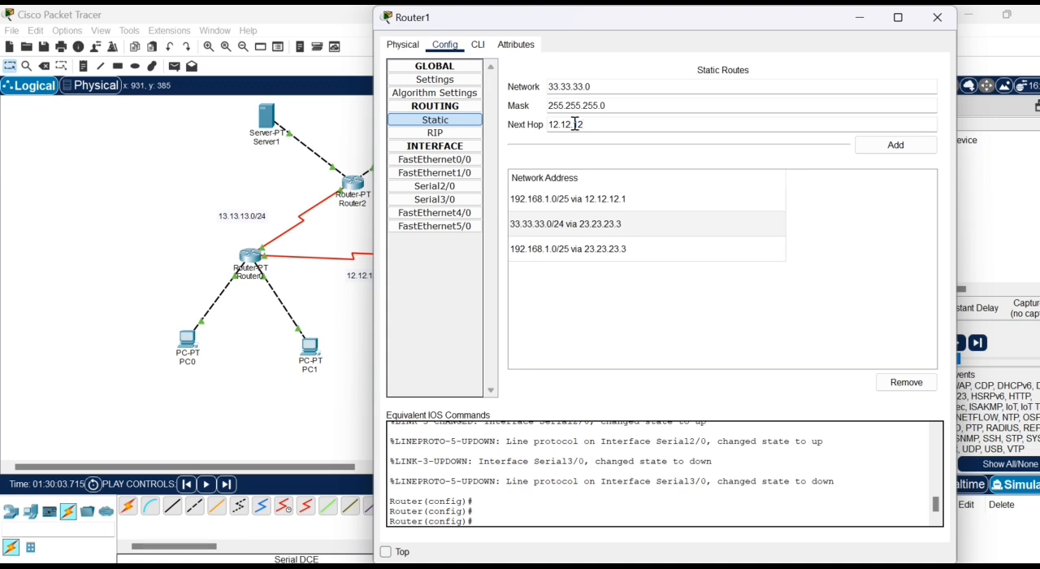
type(".1")
left_click(894, 148)
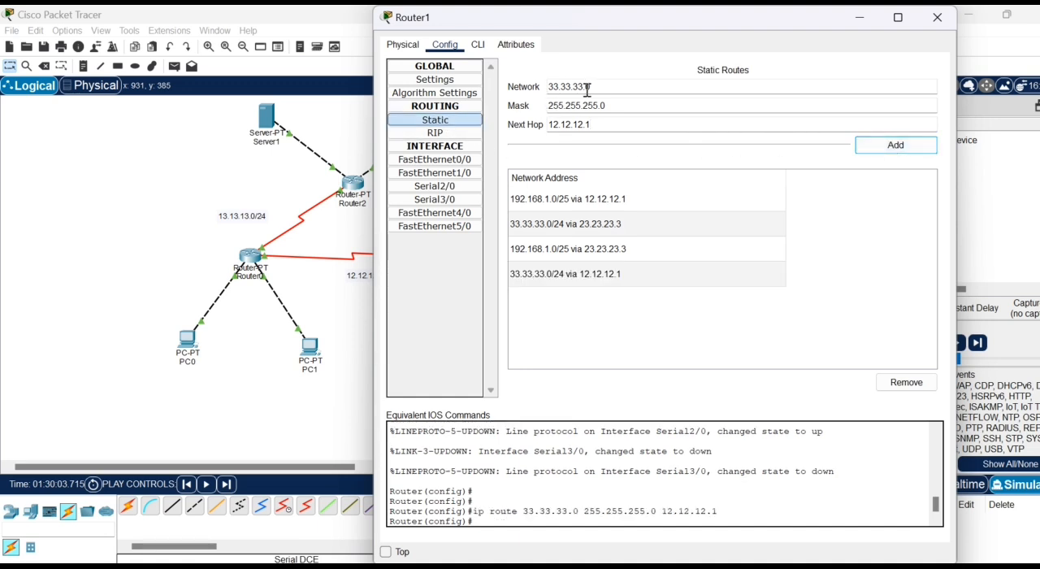
- Add a static route on Router1 for network 43.43.43.0, mask 255.255.255.0, via 12.12.12.1
left_click_drag(587, 90, 544, 88)
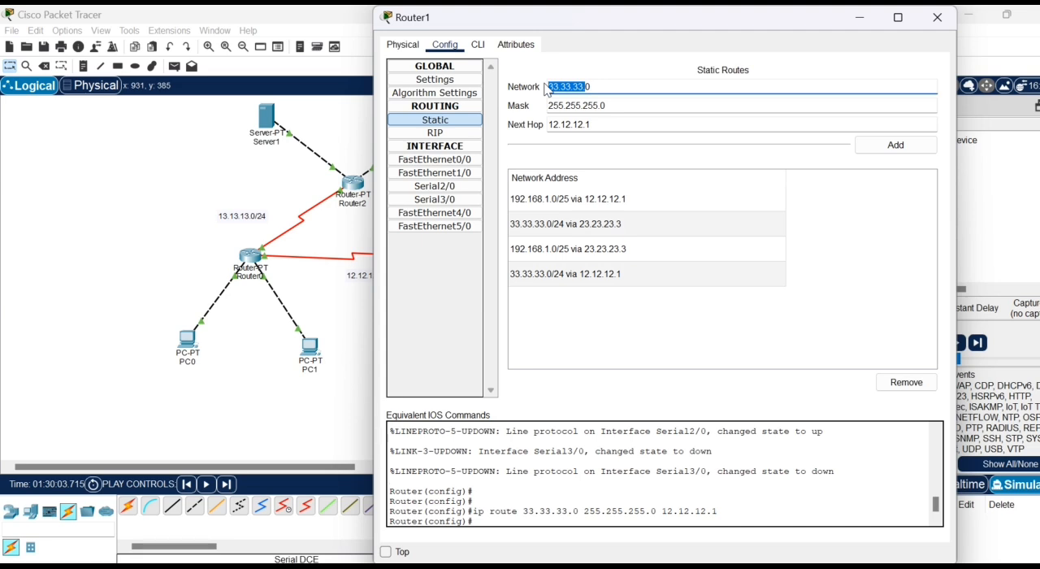
type("43.43.43.")
left_click(895, 145)
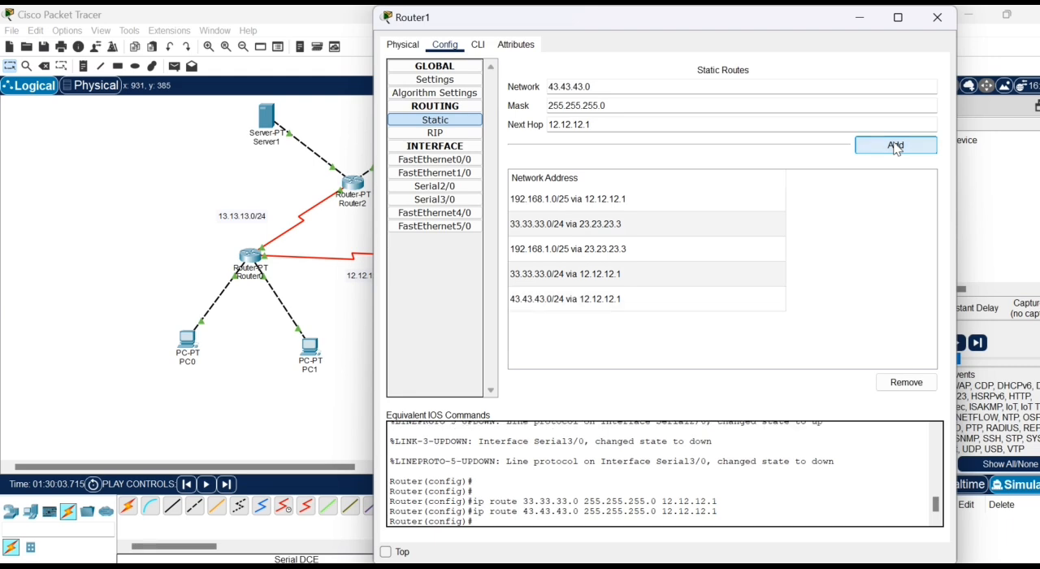
left_click(939, 24)
- Add a static route on Router2 for network 192.168.1.128, mask 255.255.255.128, via next hop 13.13.13.1
left_click(353, 184)
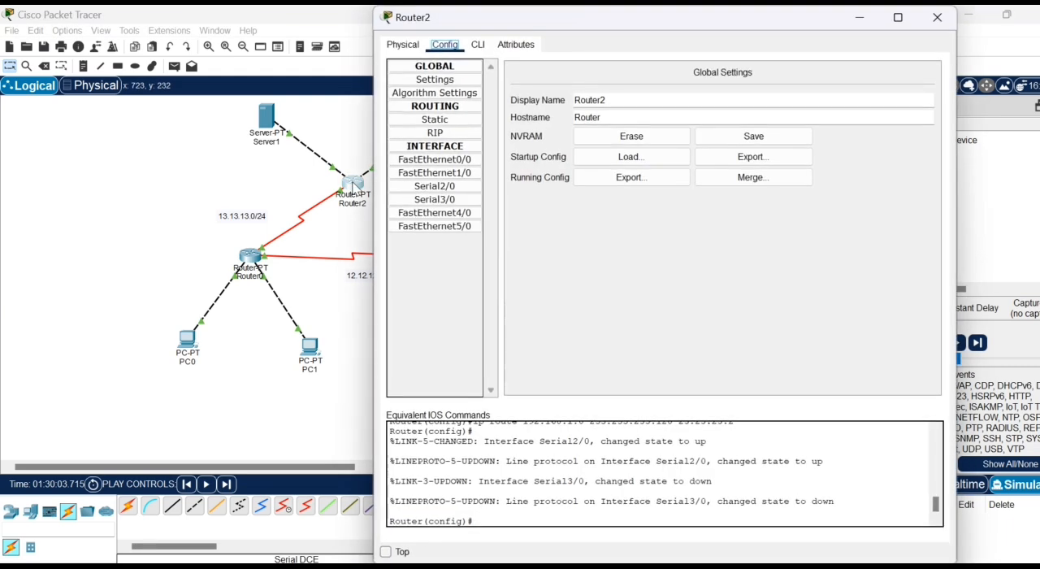
left_click(433, 120)
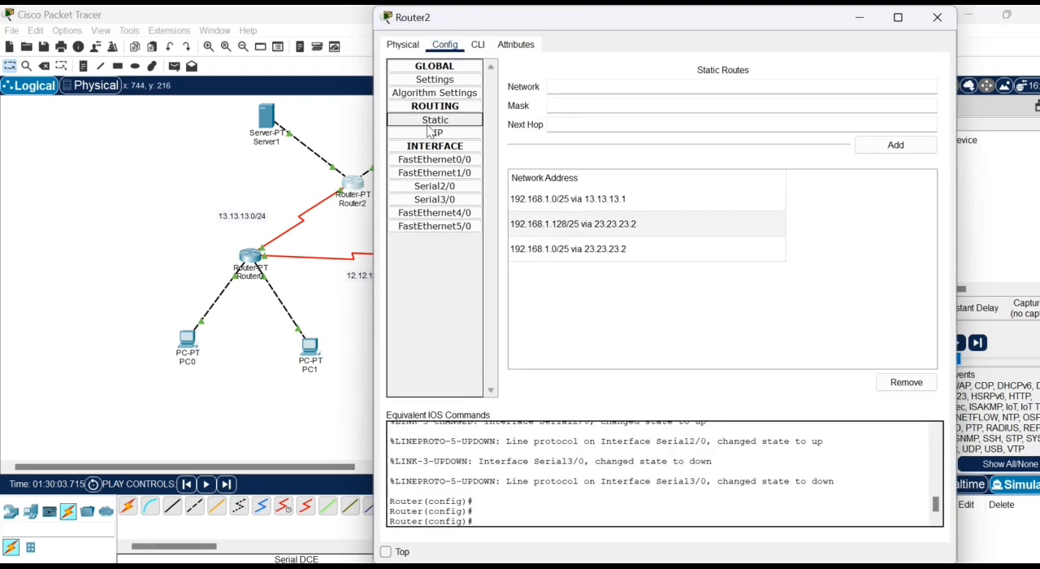
left_click(591, 86)
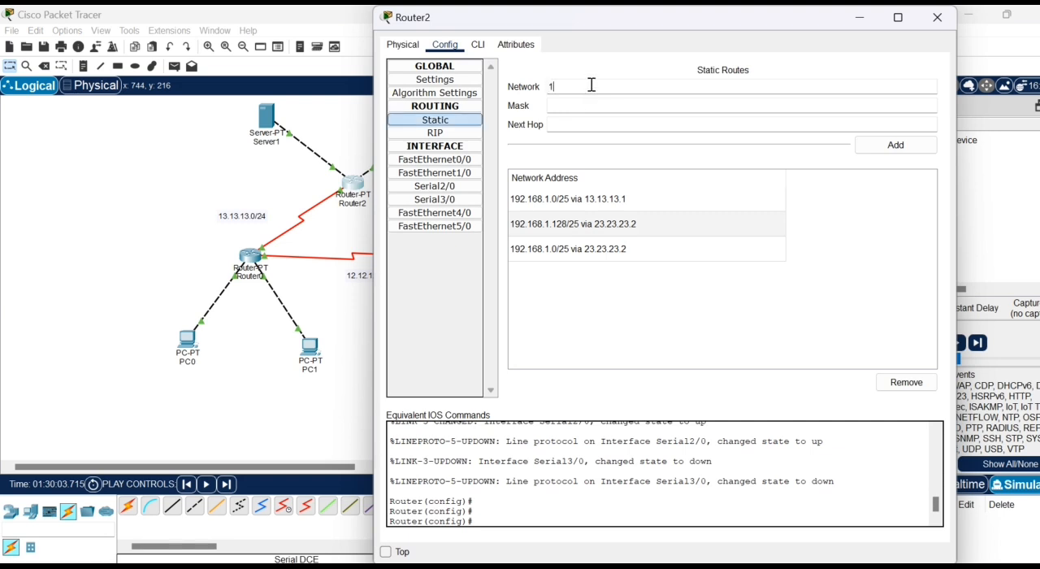
type("192.168.1.128")
left_click(600, 106)
type("255")
type(".255.255")
type(".129")
left_click(600, 124)
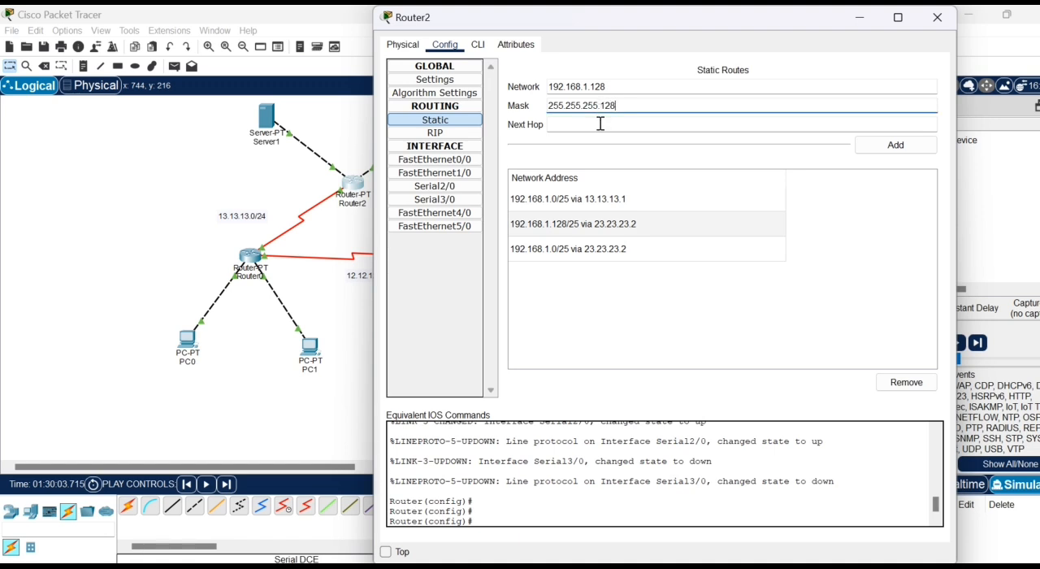
type("13.13")
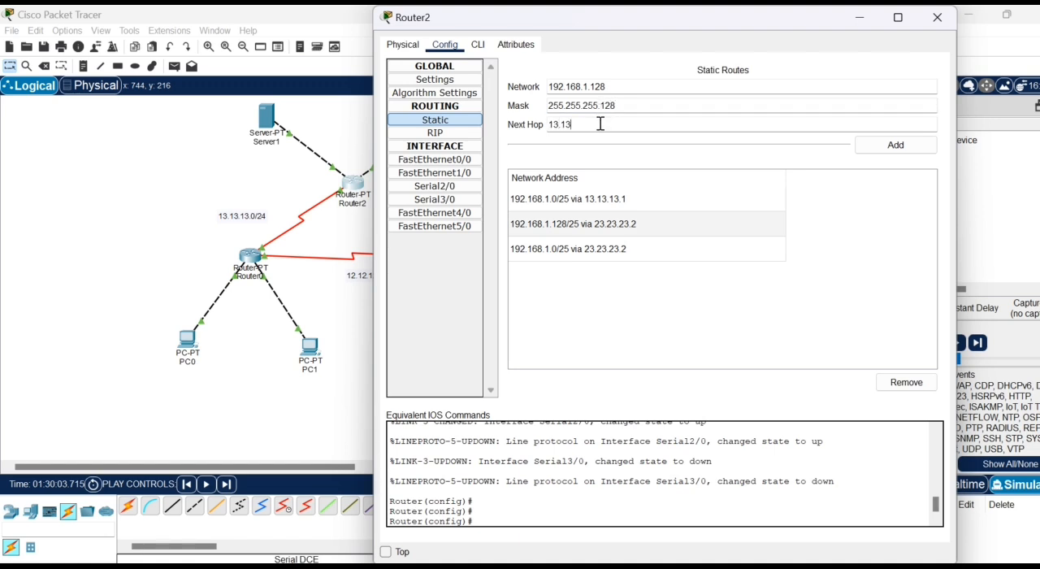
type(".13.1")
left_click(889, 153)
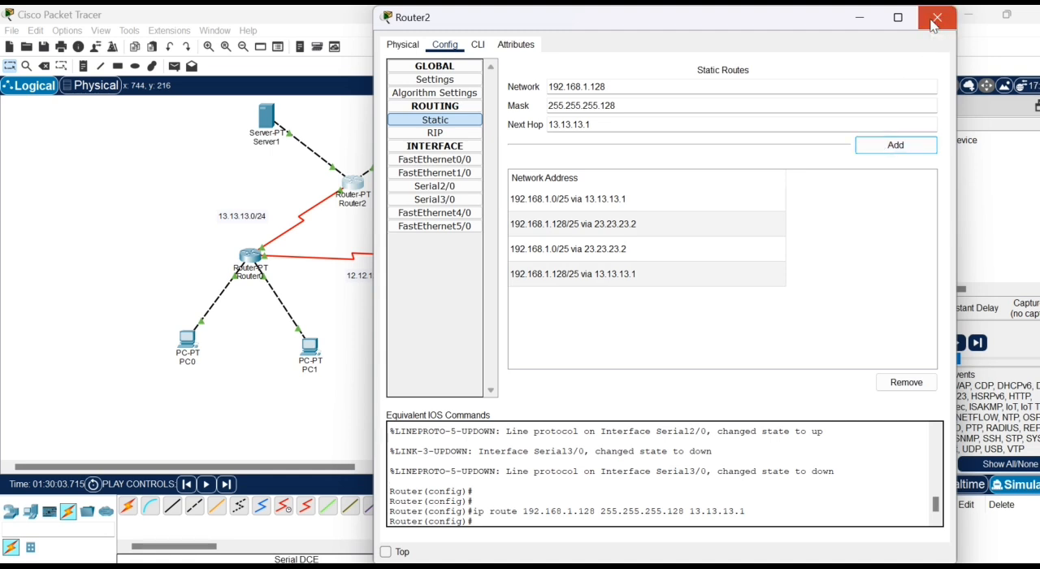
left_click(936, 18)
- Create a simple PDU from PC2 to Server2
left_click(174, 65)
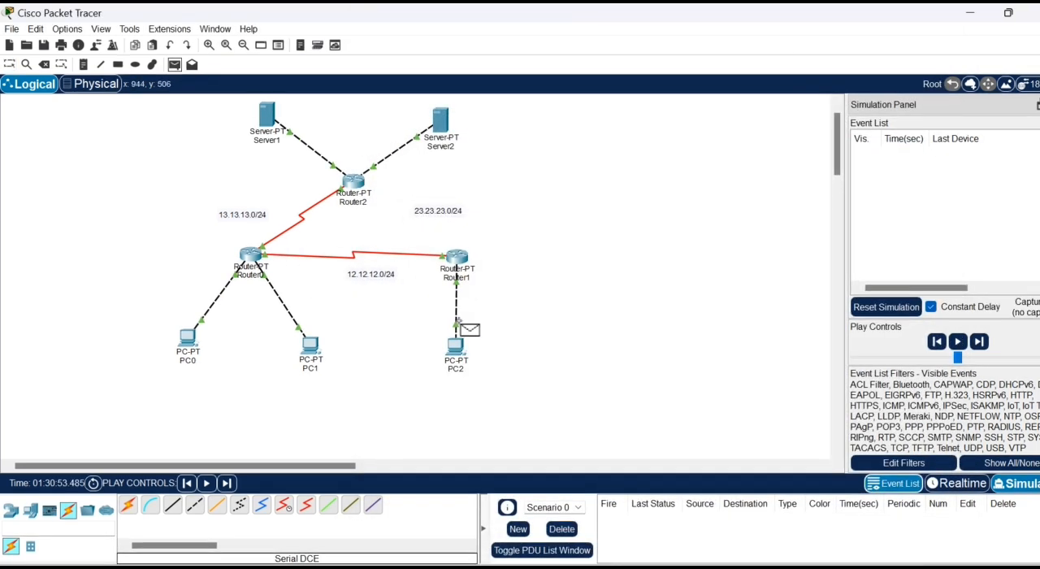
left_click(455, 348)
left_click(439, 120)
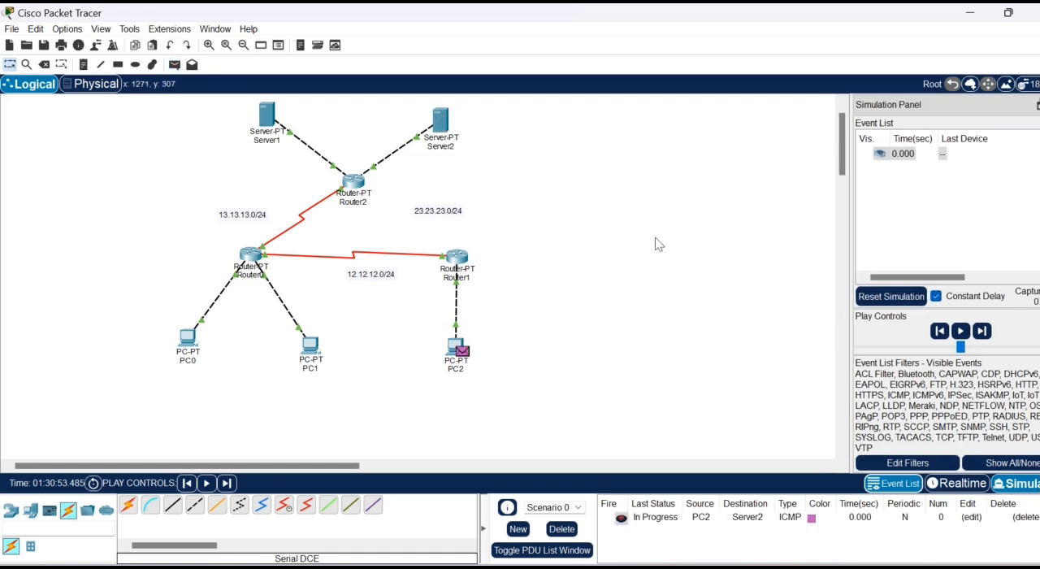
- Step forward through the simulation events of the PC2-to-Server2 packet
left_click(983, 331)
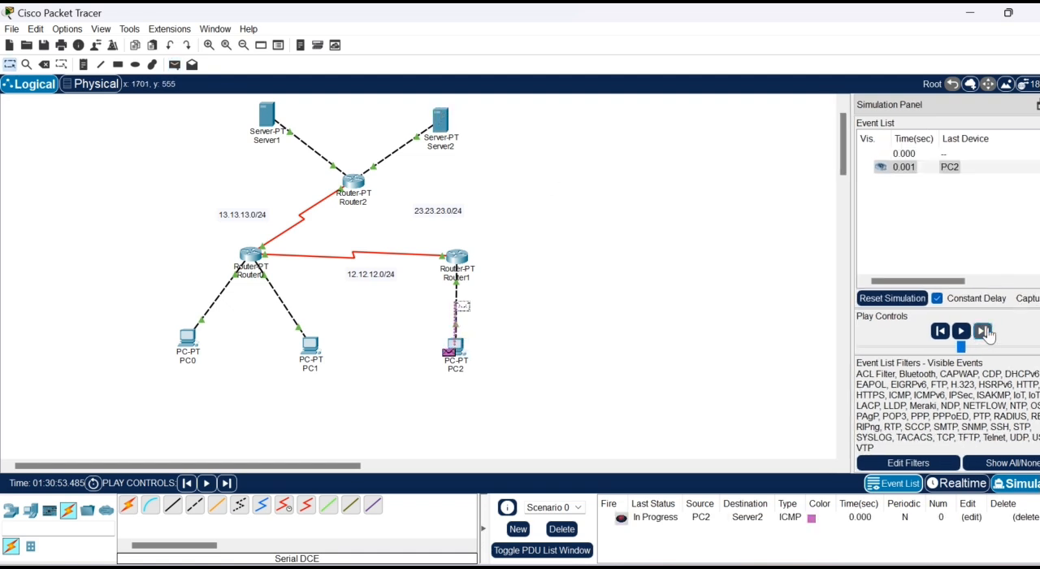
left_click(982, 331)
left_click(982, 330)
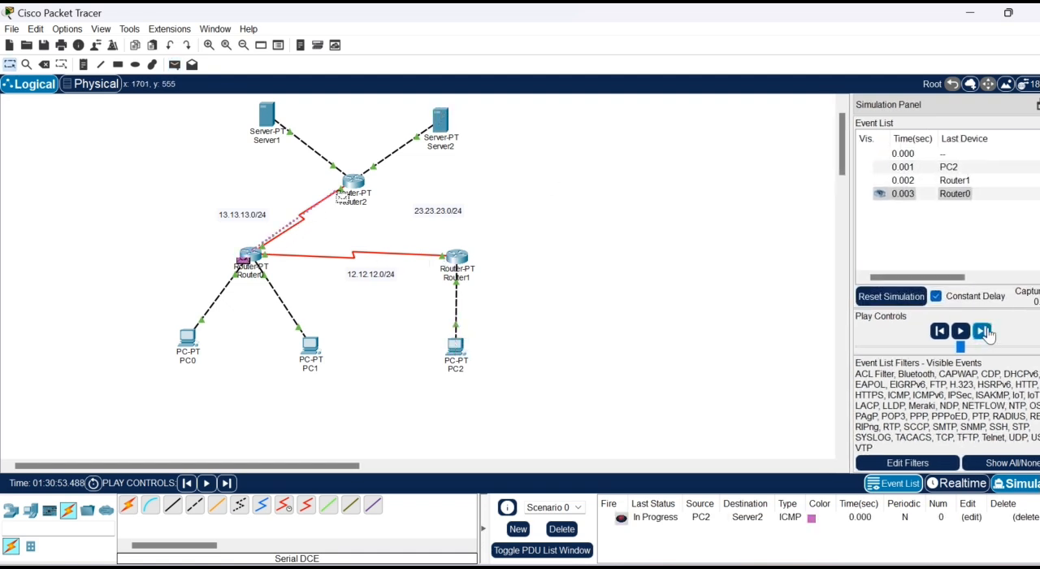
left_click(984, 331)
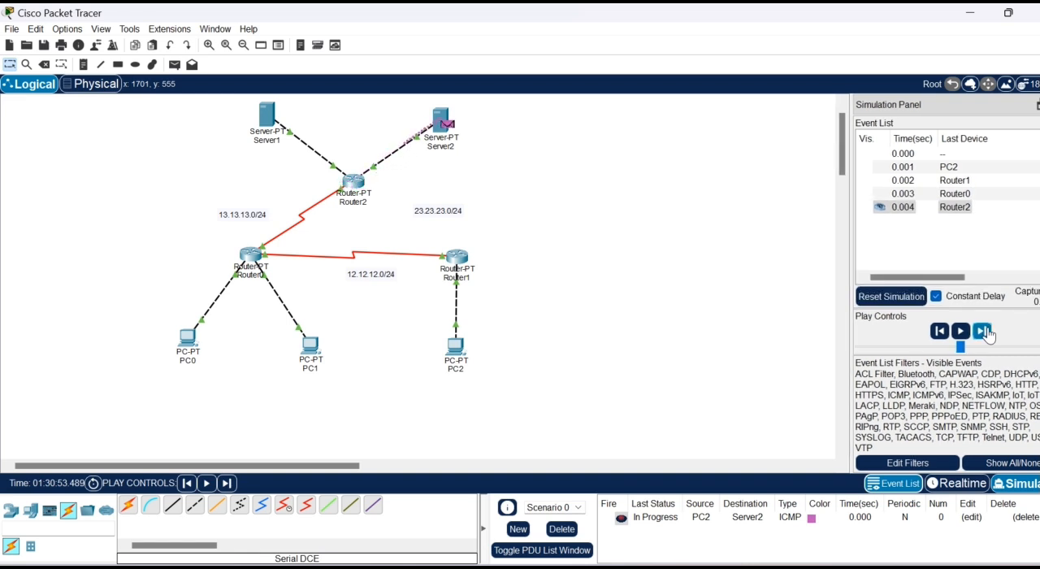
left_click(983, 330)
left_click(983, 330)
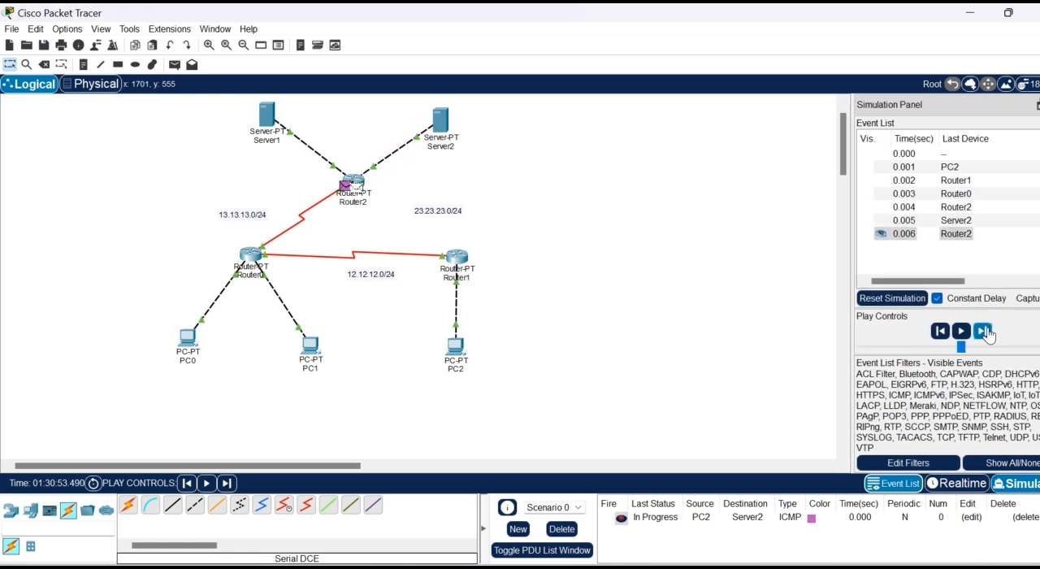
left_click(983, 330)
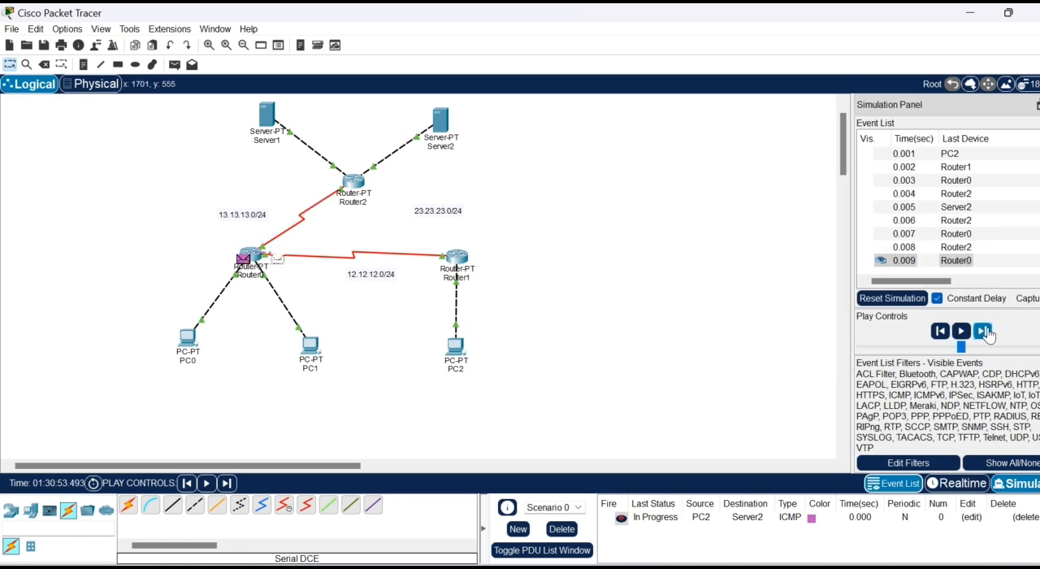